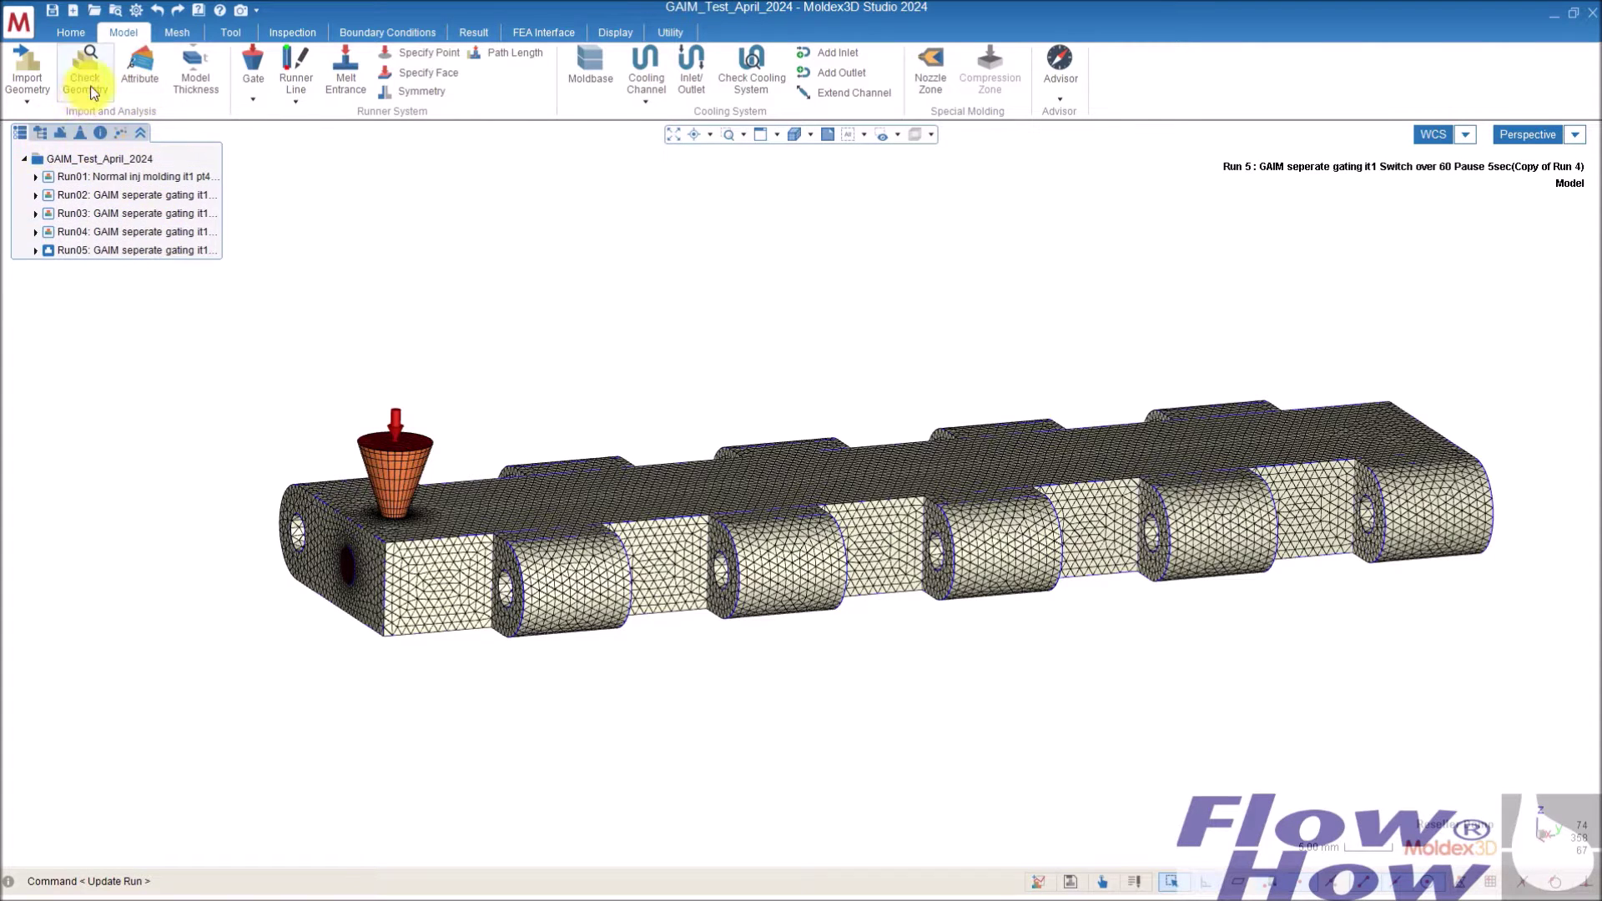
- Add a new run, Run06, to the project, leaving the molding type unchanged
left_click(71, 33)
left_click(26, 65)
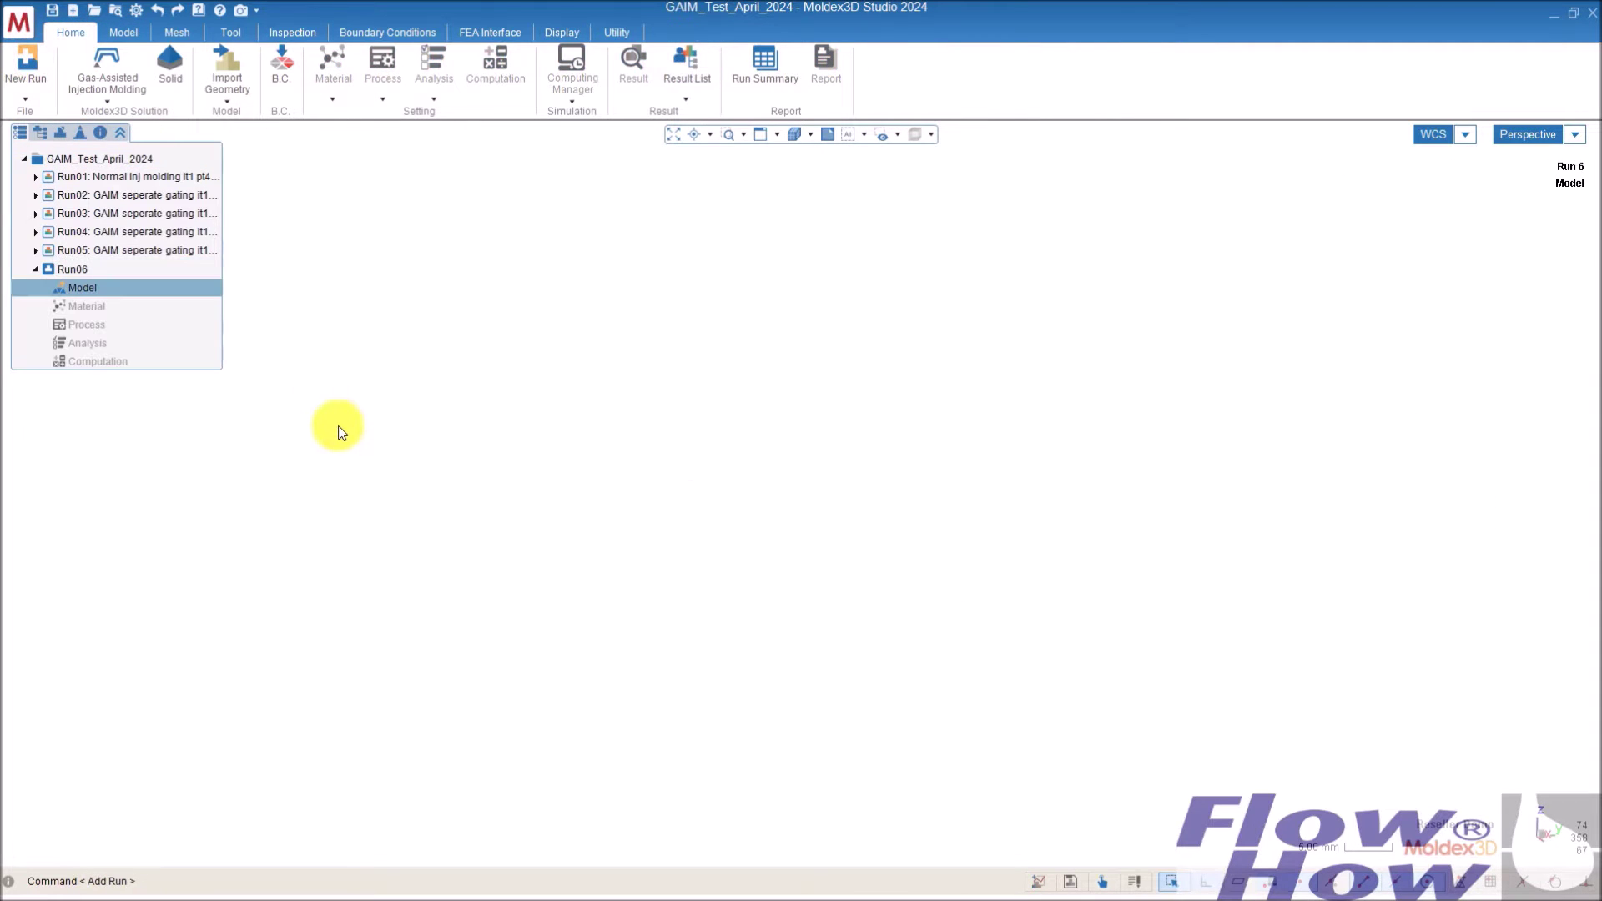
left_click(107, 93)
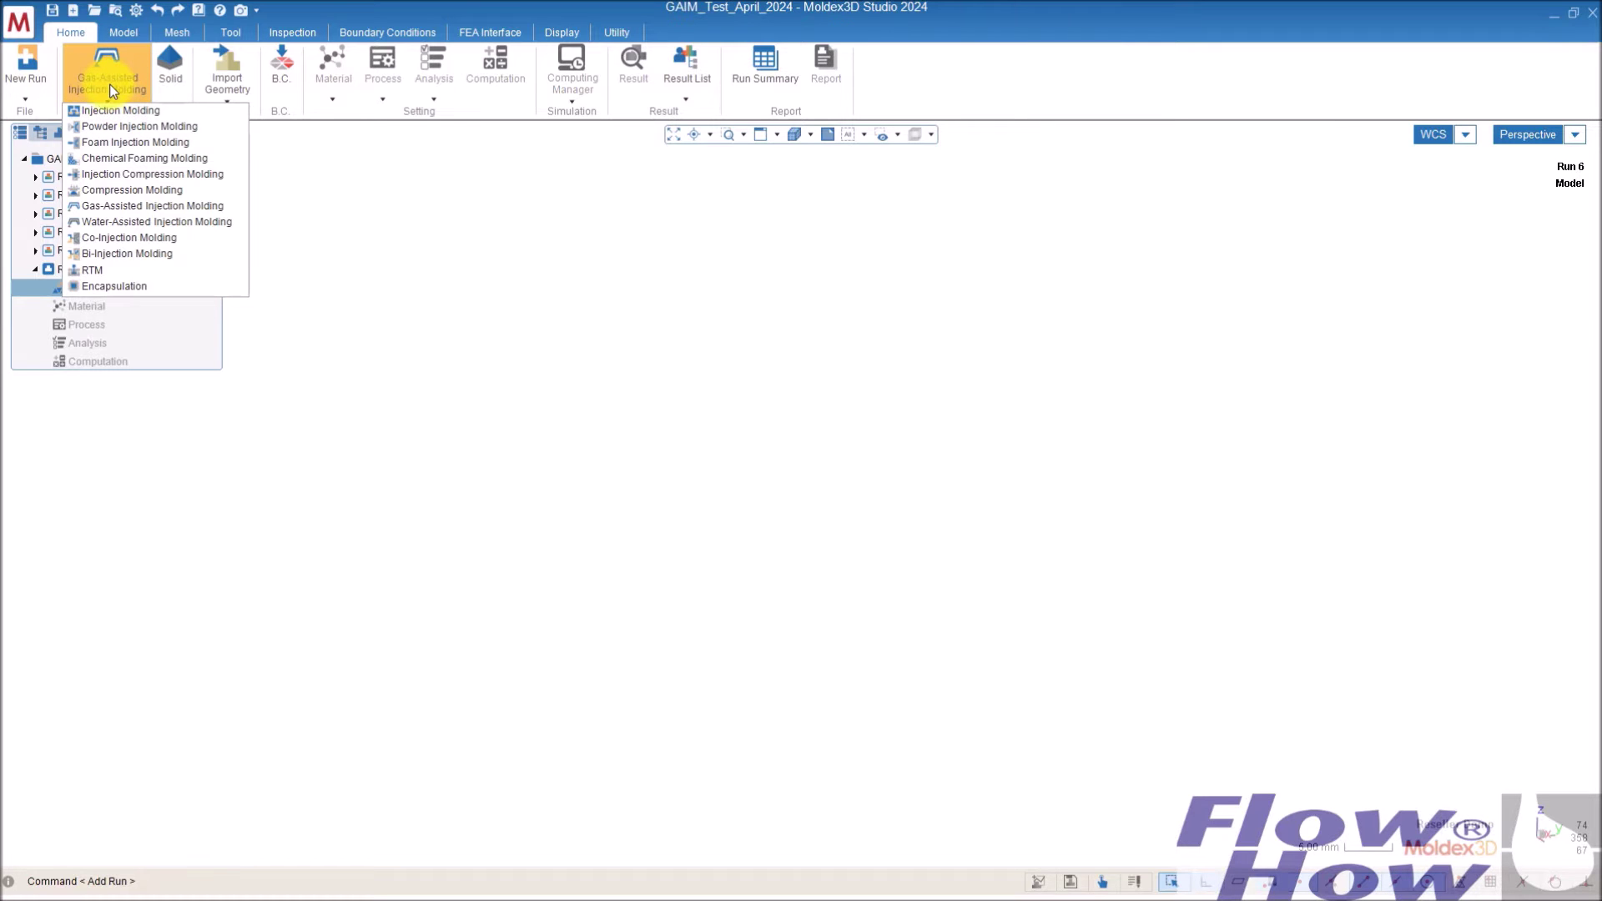
left_click(291, 373)
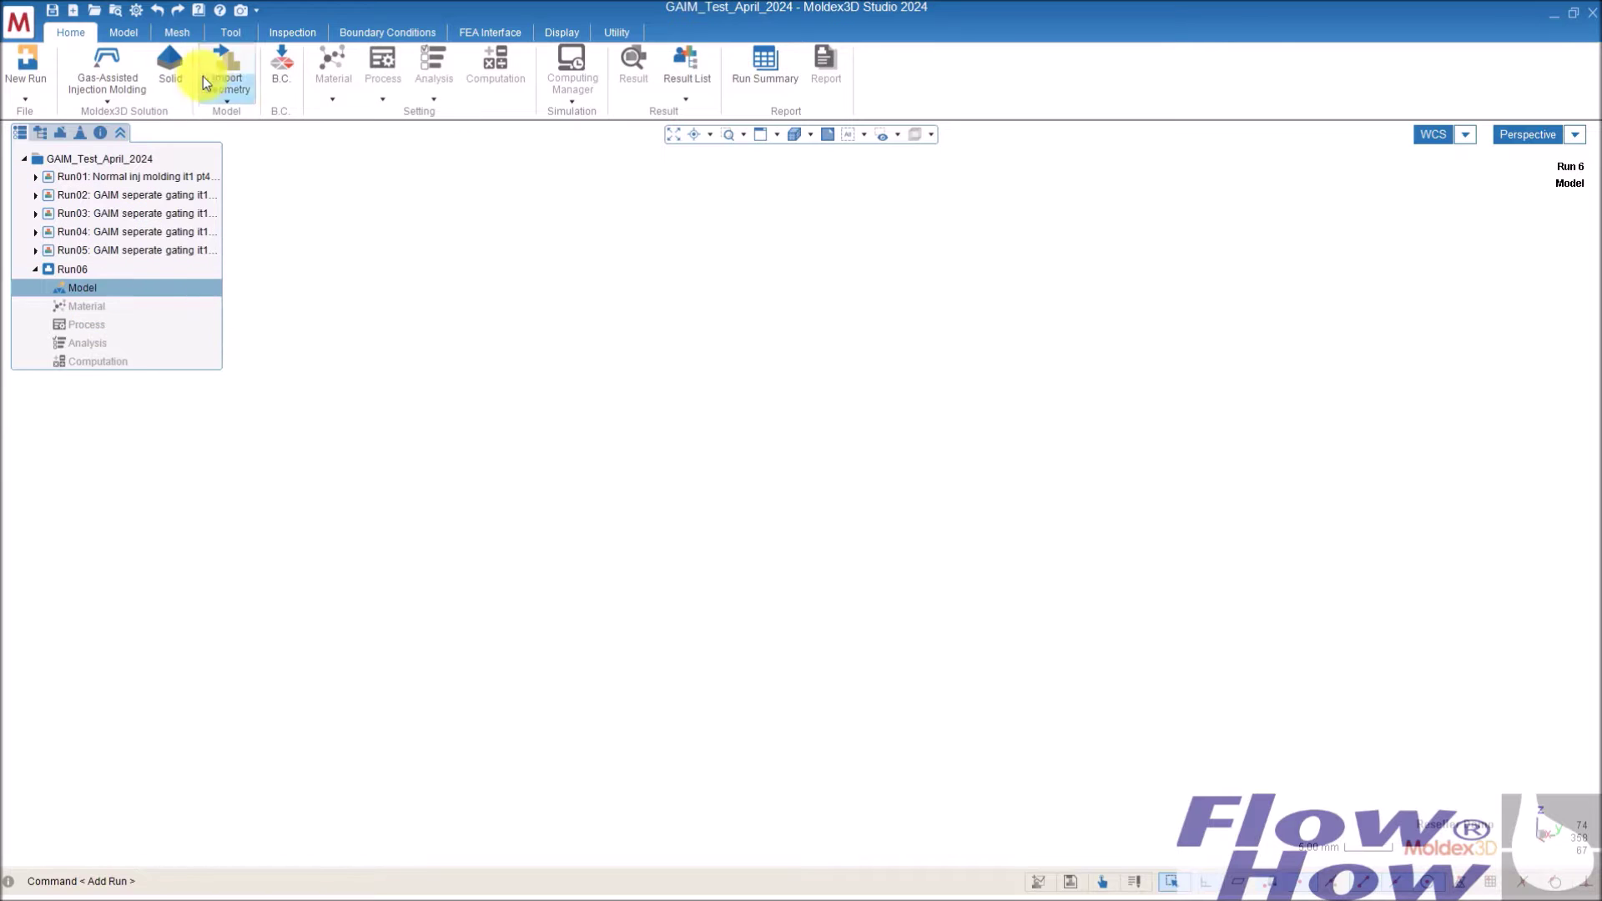
- Import the GAIM_Part.stp chain-link geometry into Run06
left_click(222, 59)
left_click(698, 337)
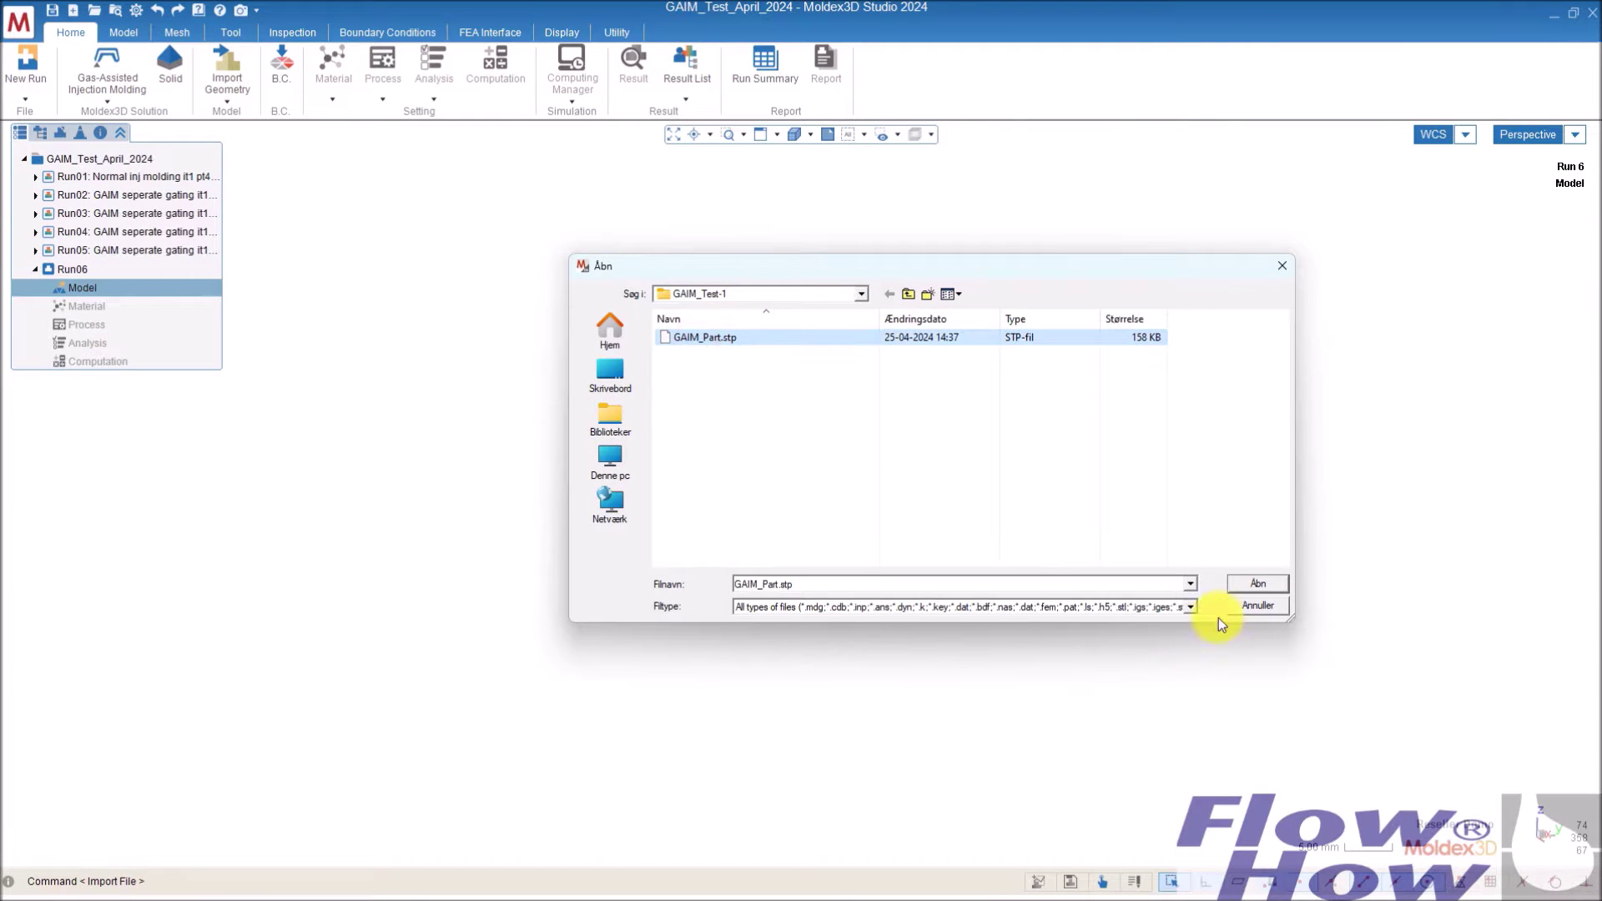
left_click(1259, 583)
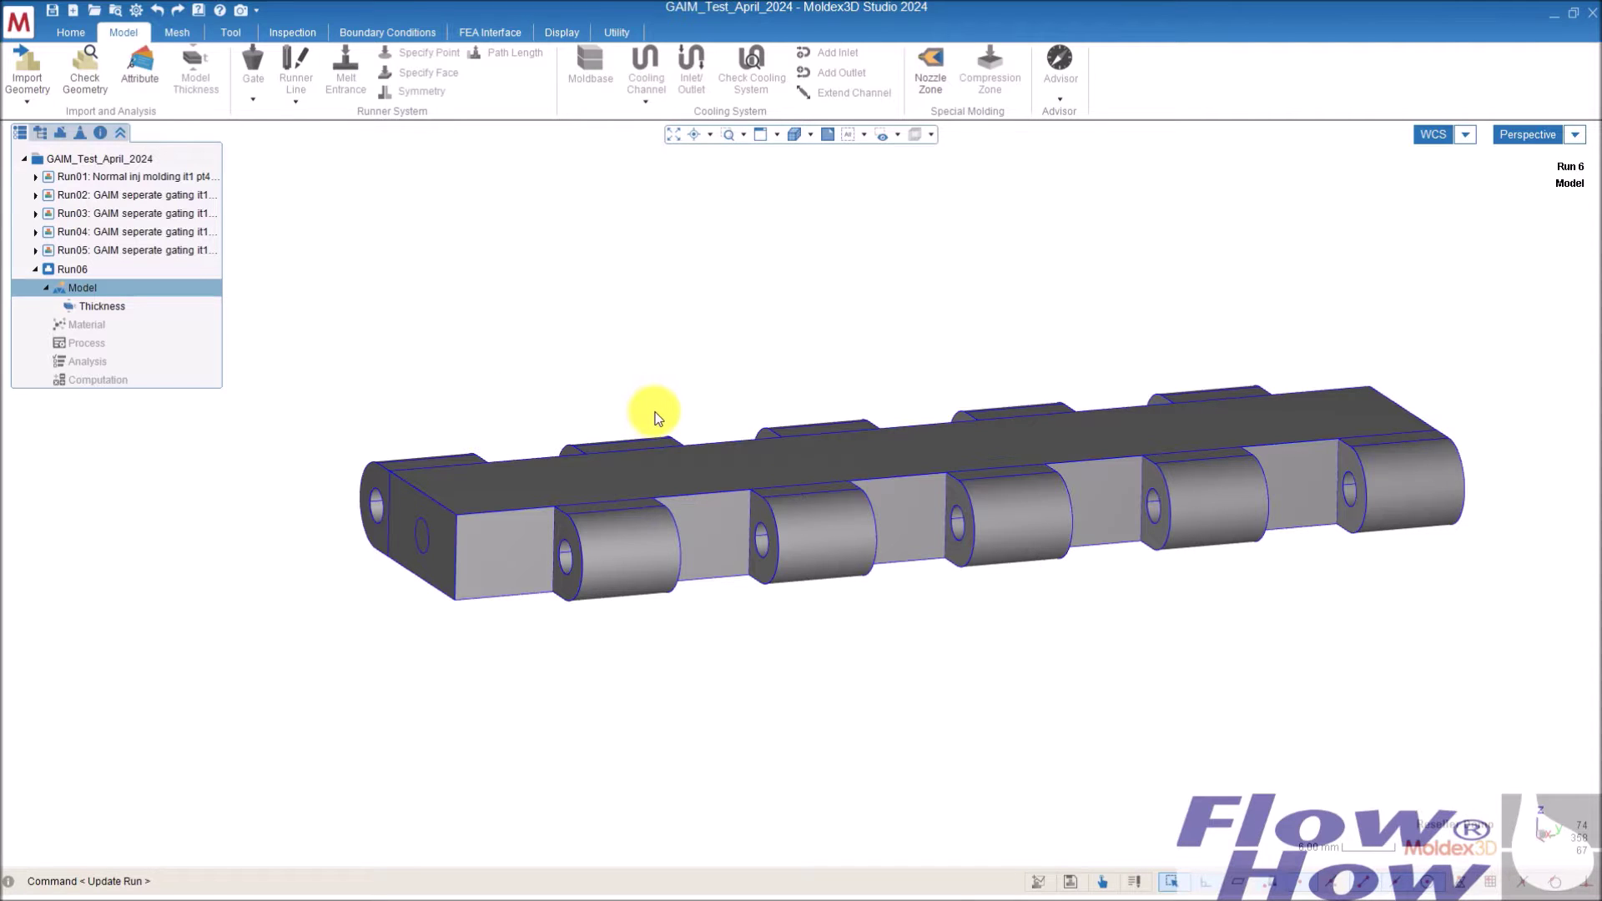
middle_click_drag(504, 488, 610, 484)
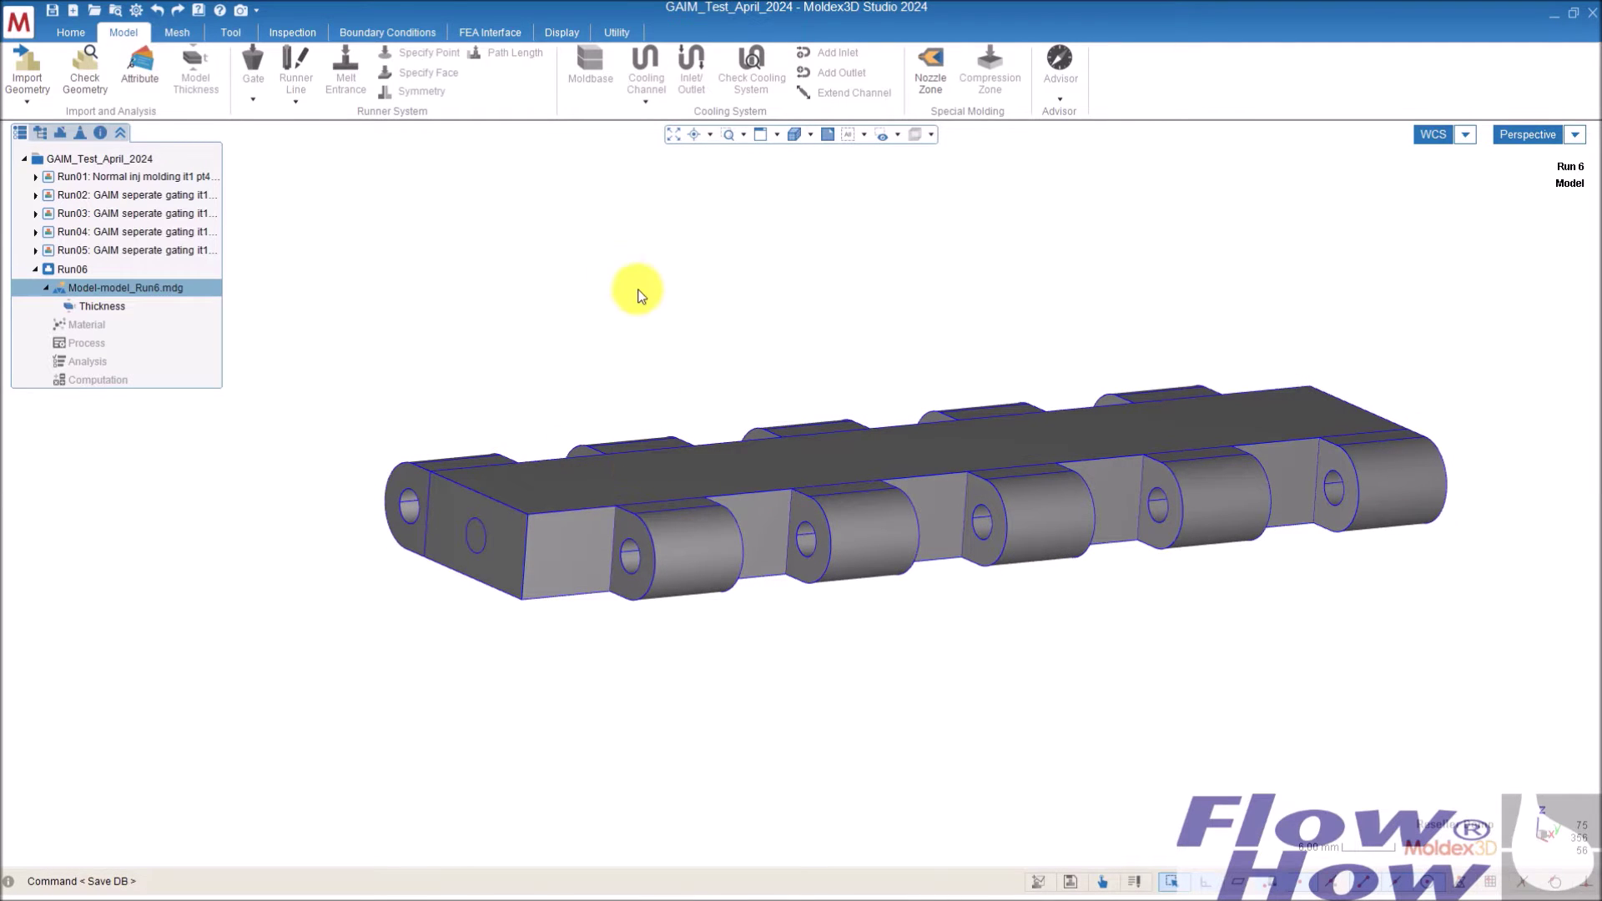
- Assign the Part attribute to the whole chain-link model
double_click(734, 490)
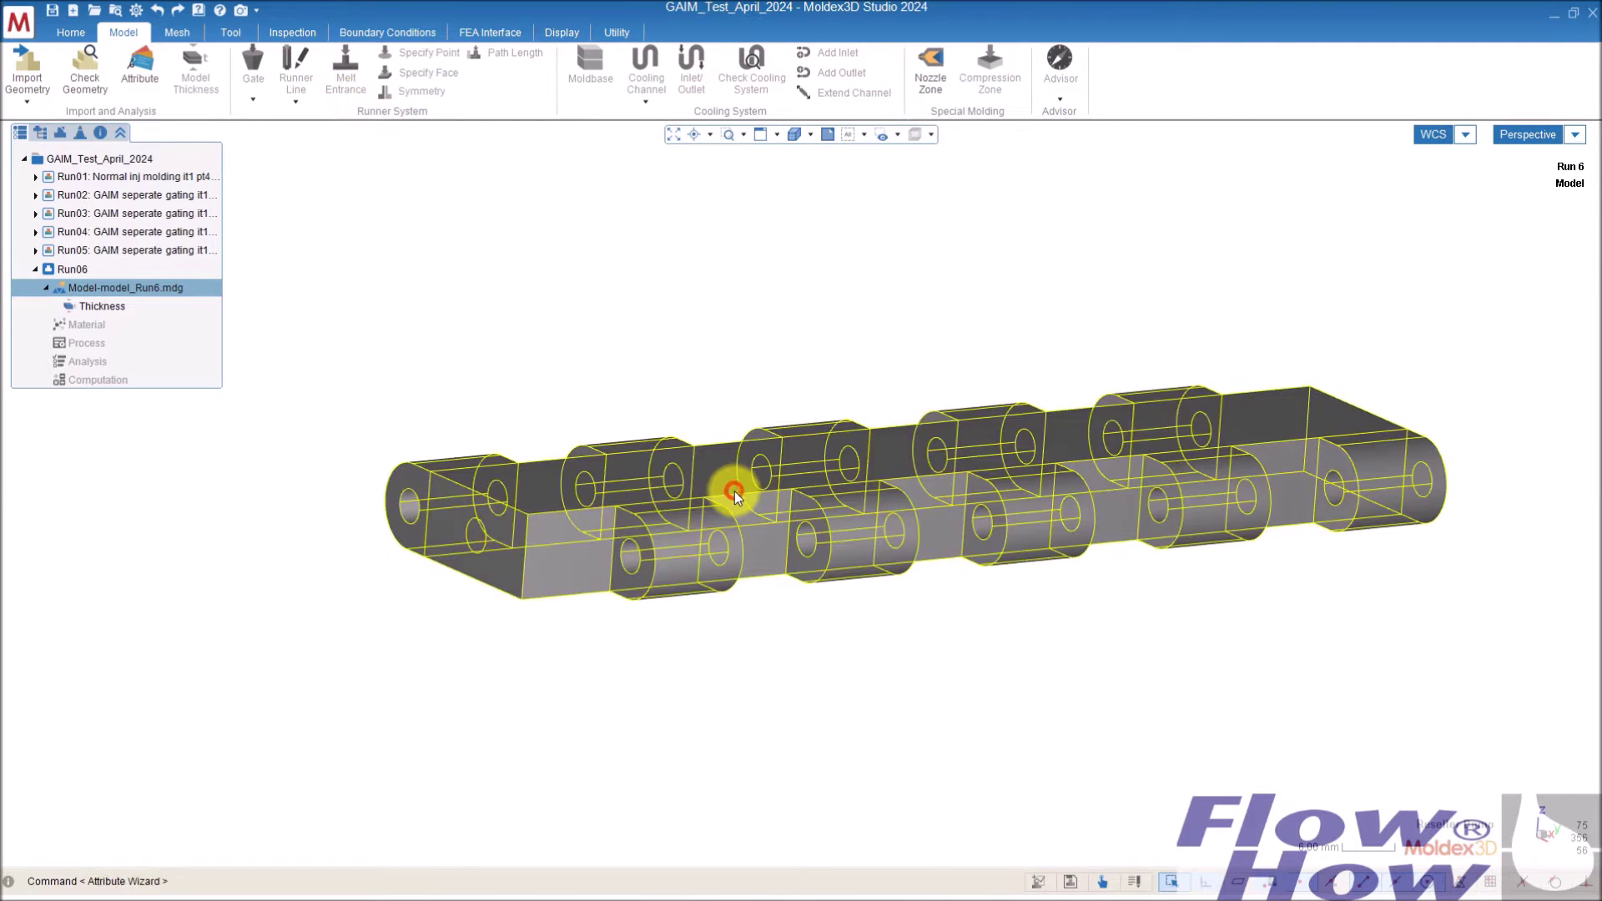
left_click(808, 177)
left_click(778, 217)
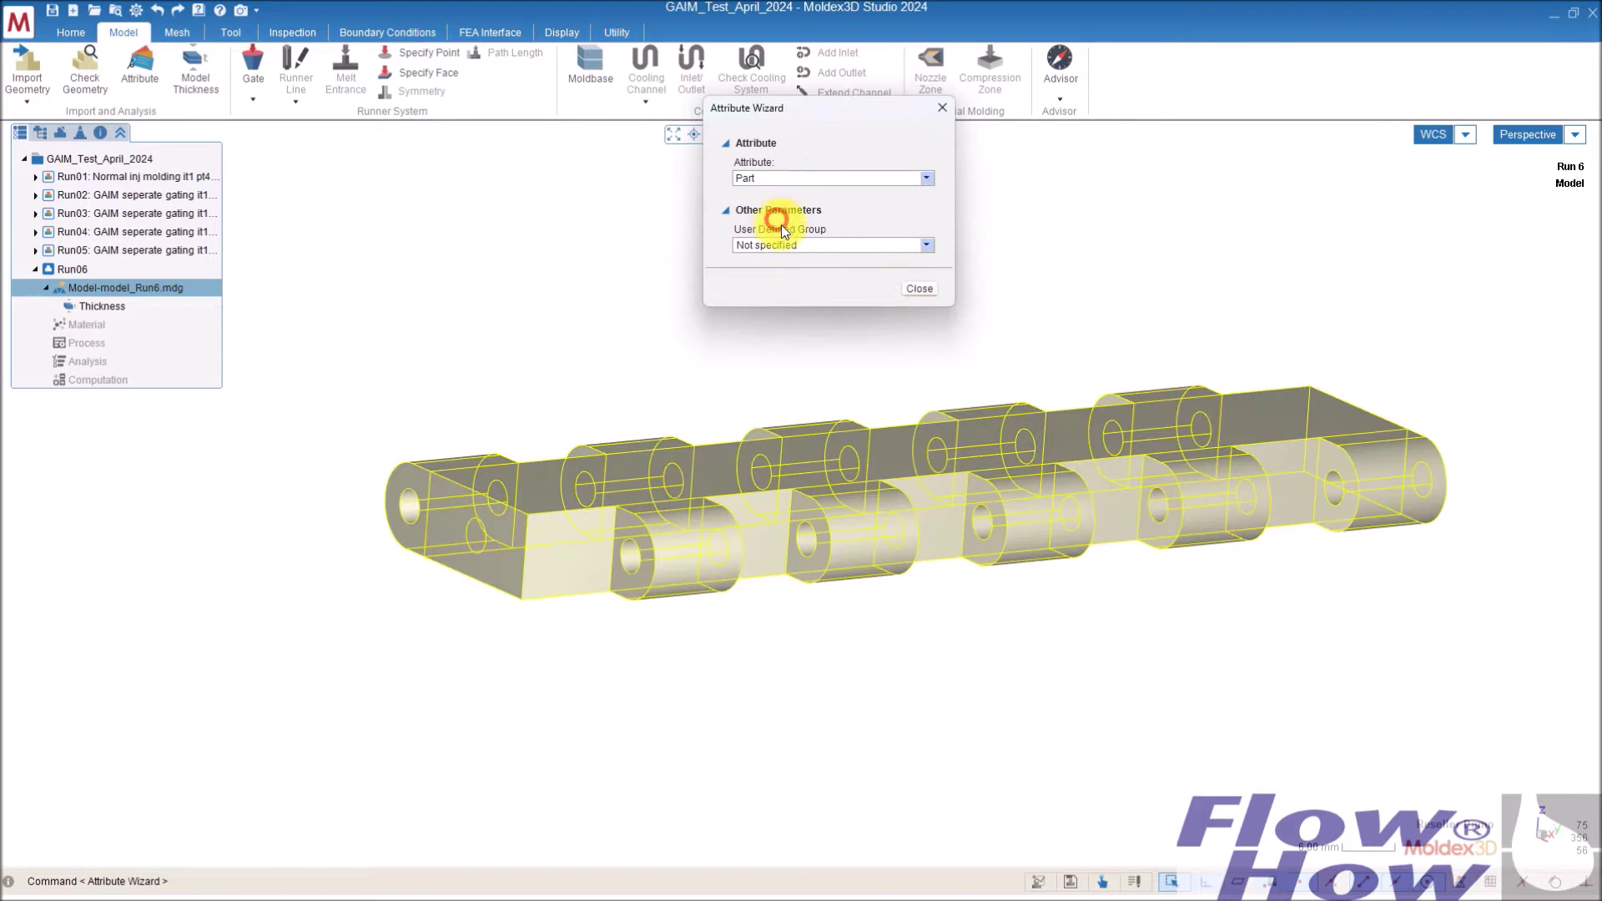
left_click(919, 288)
middle_click_drag(599, 385, 494, 406)
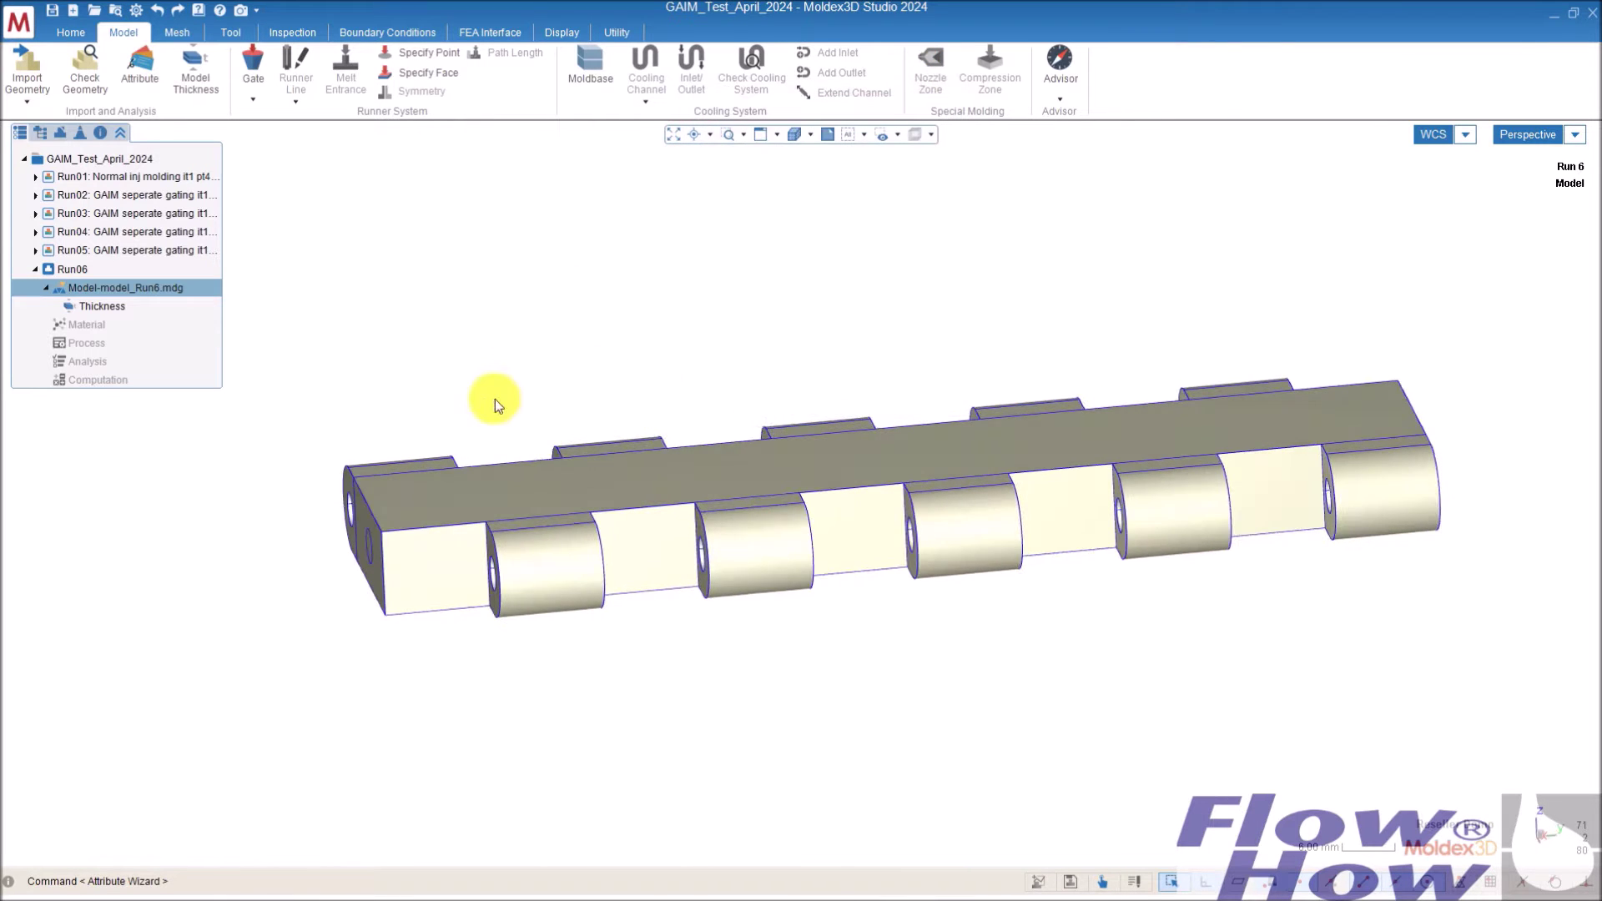
- Place a 2.00-diameter pin gate on the top face near the part's left end
left_click(261, 57)
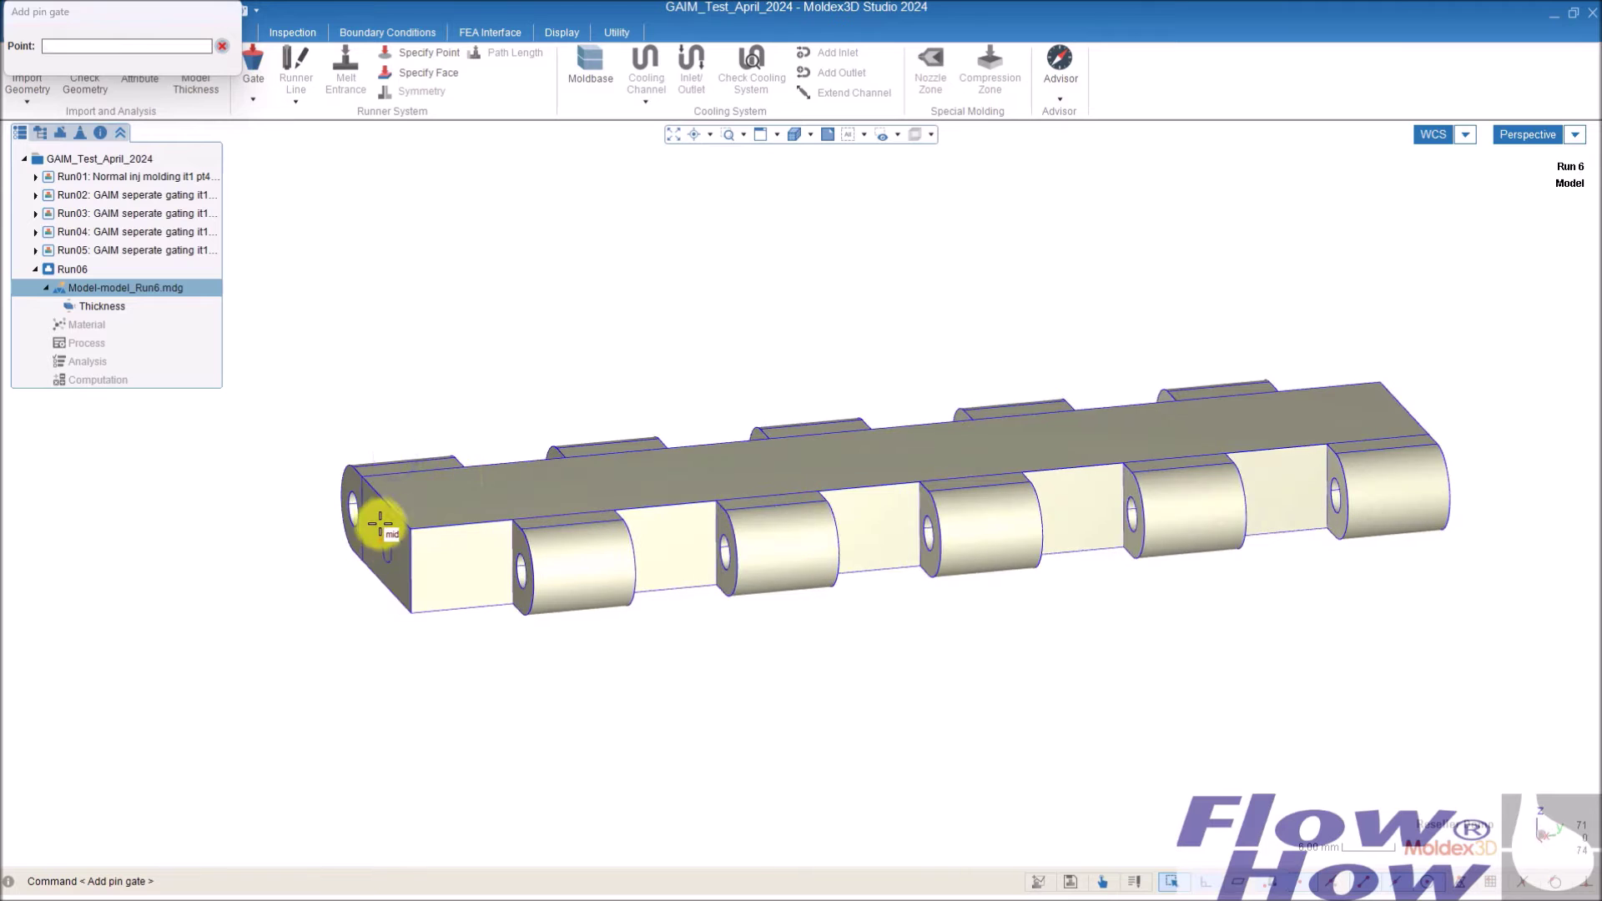
scroll(394, 506, "up", 2)
left_click(393, 507)
mouse_move(397, 499)
middle_mouse_down()
mouse_move(570, 439)
mouse_move(565, 422)
middle_mouse_up()
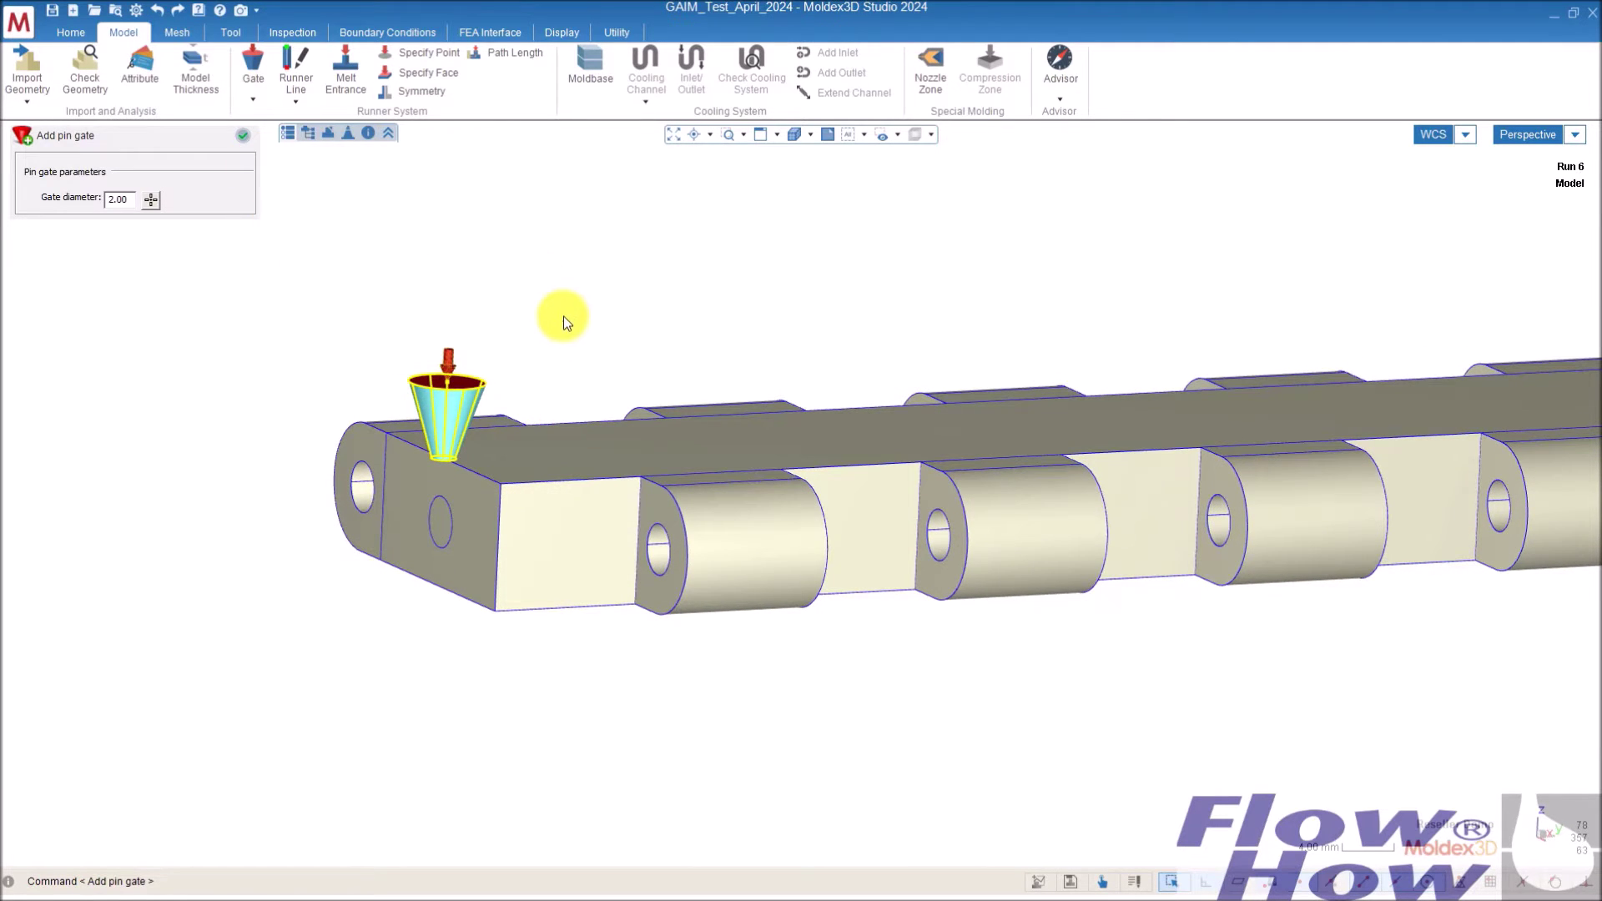
middle_click_drag(563, 317, 448, 287)
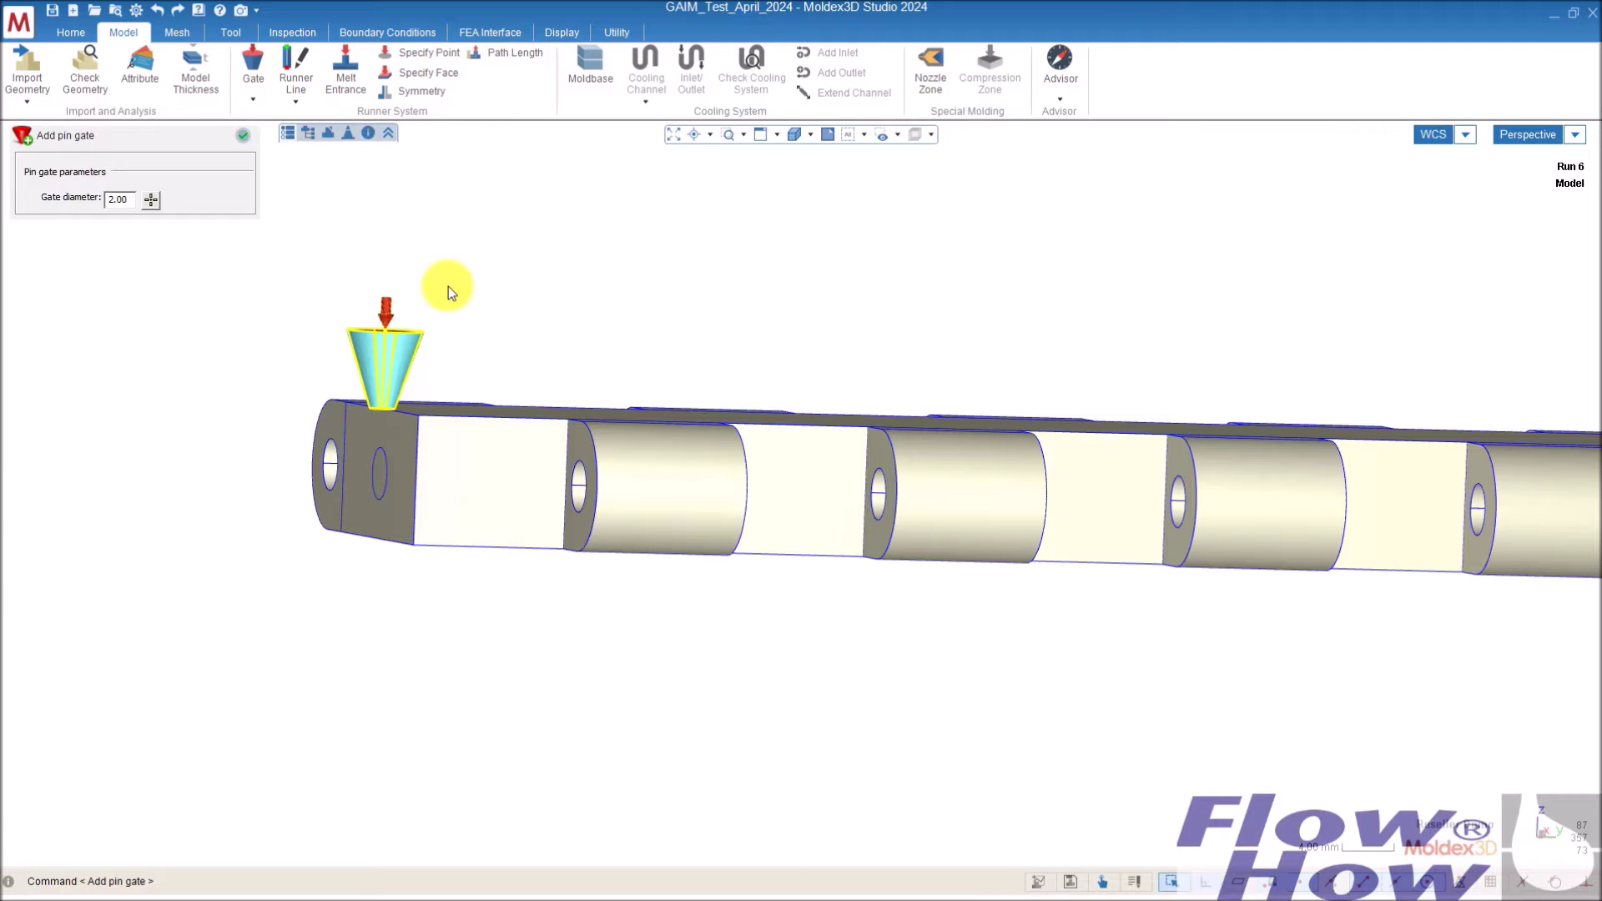
middle_click_drag(448, 287, 457, 314)
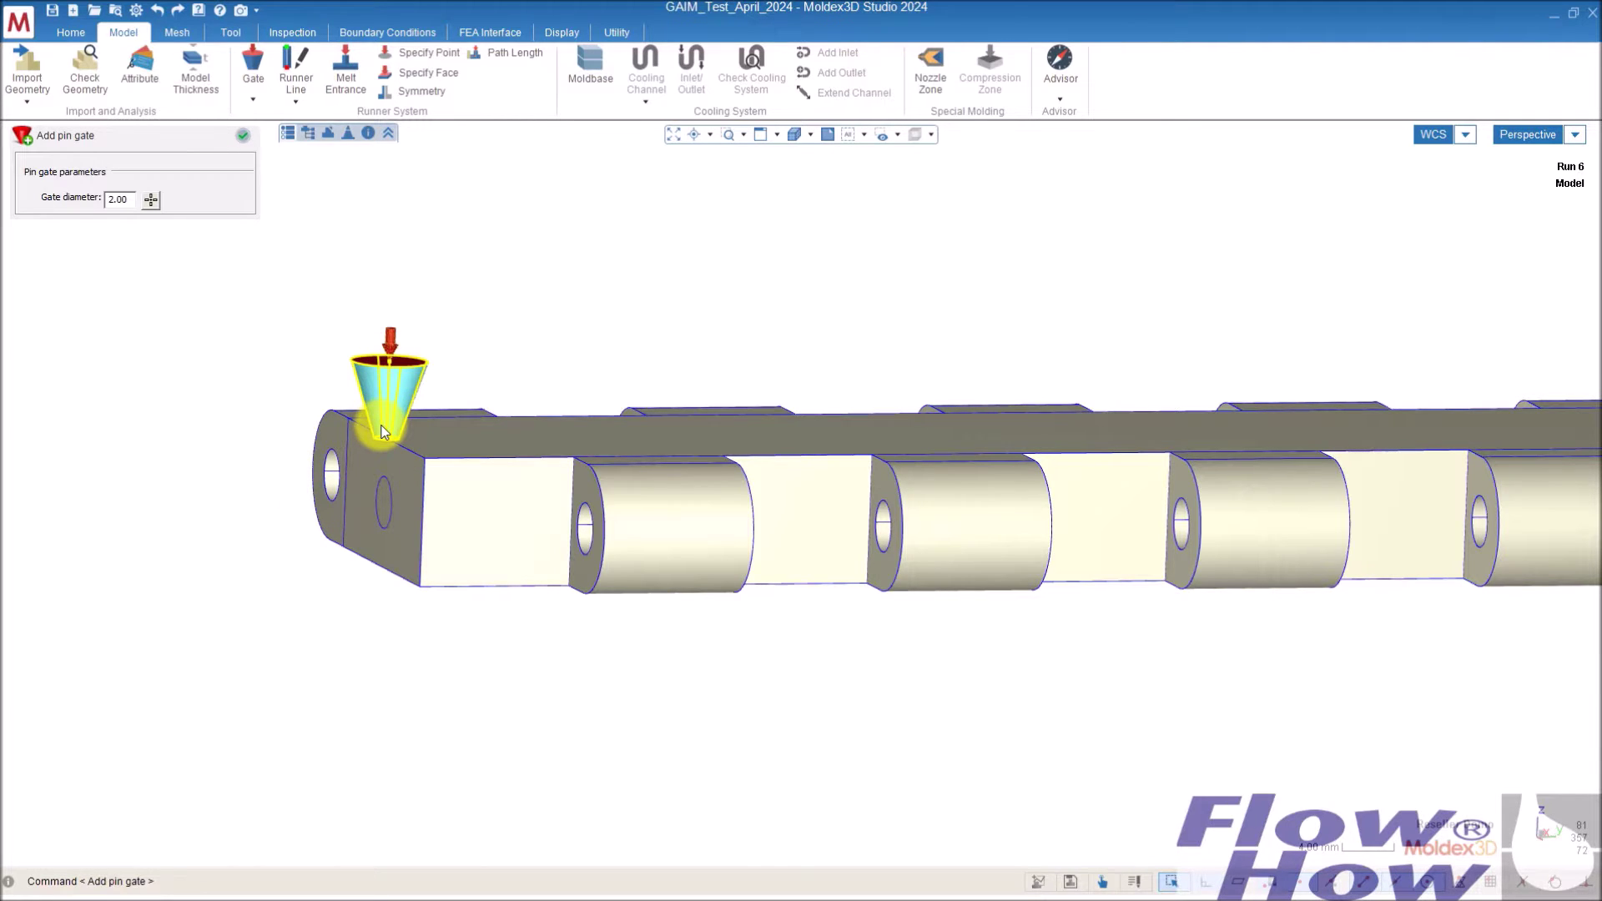
mouse_move(383, 431)
middle_mouse_down()
mouse_move(476, 382)
mouse_move(408, 371)
mouse_move(413, 395)
middle_mouse_up()
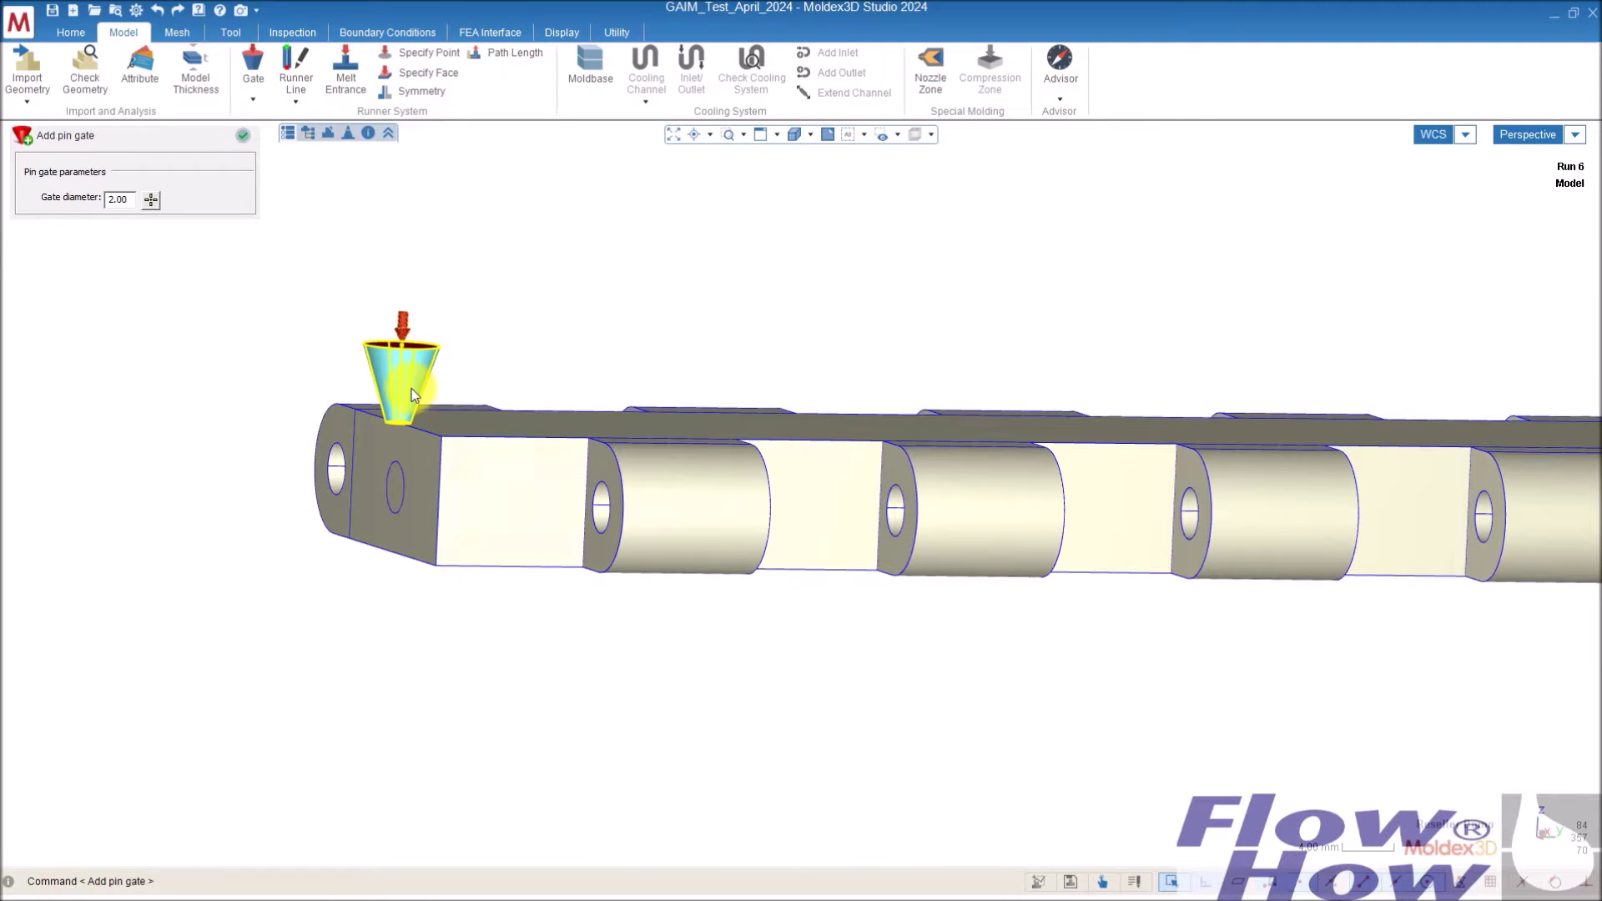
mouse_move(487, 308)
middle_mouse_down()
mouse_move(501, 308)
mouse_move(287, 178)
middle_mouse_up()
left_click(248, 143)
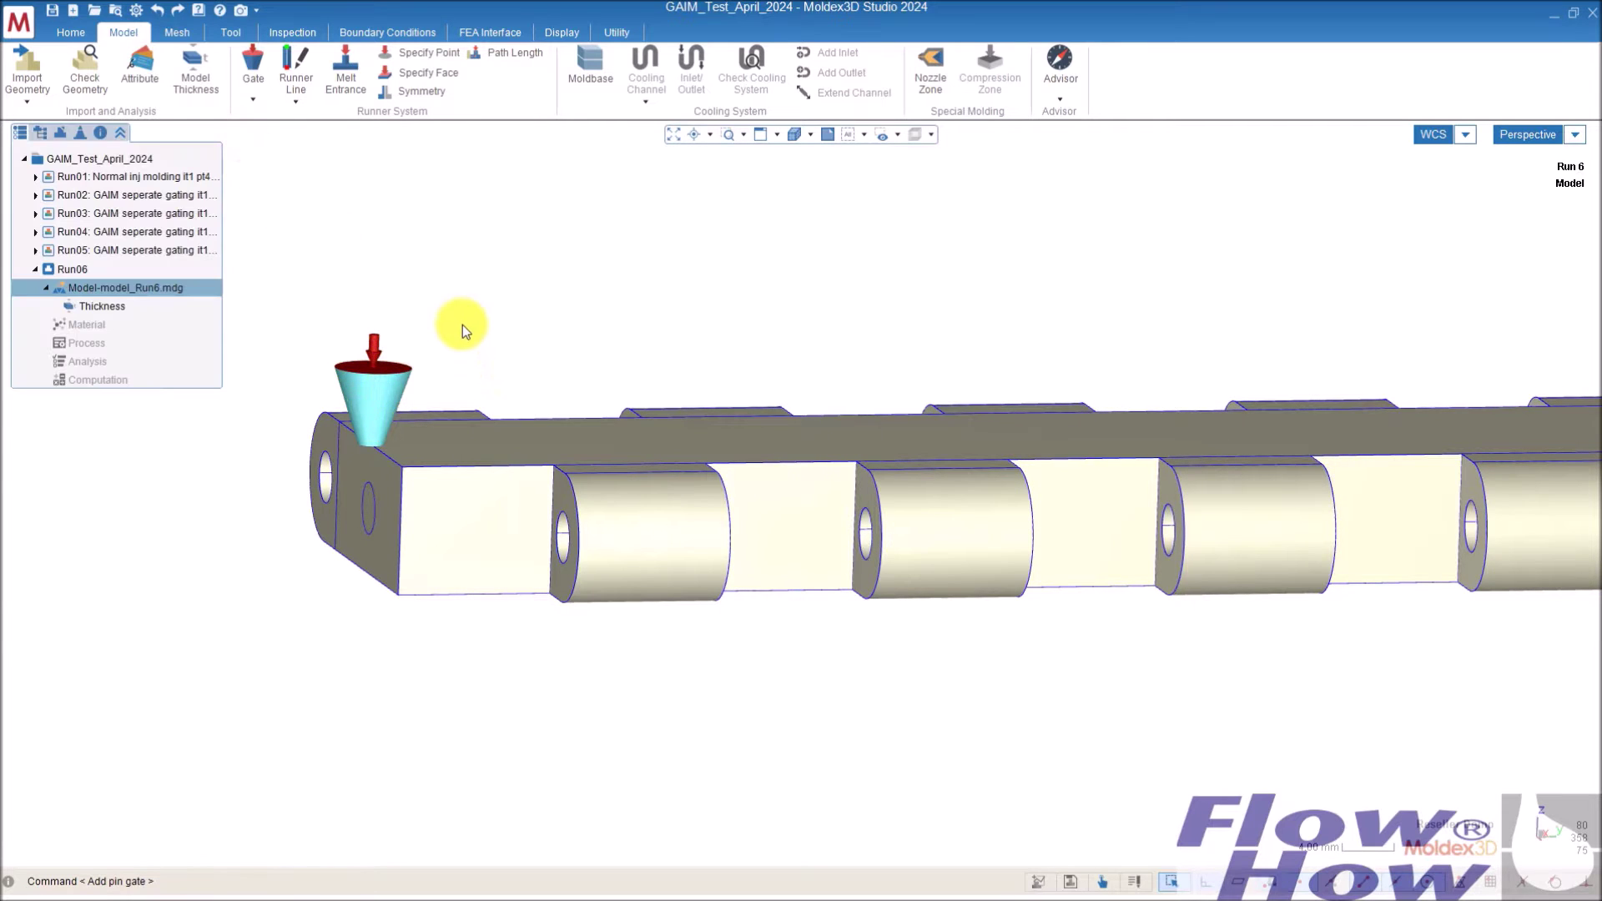
middle_click_drag(462, 324, 442, 322)
middle_click_drag(379, 252, 375, 197)
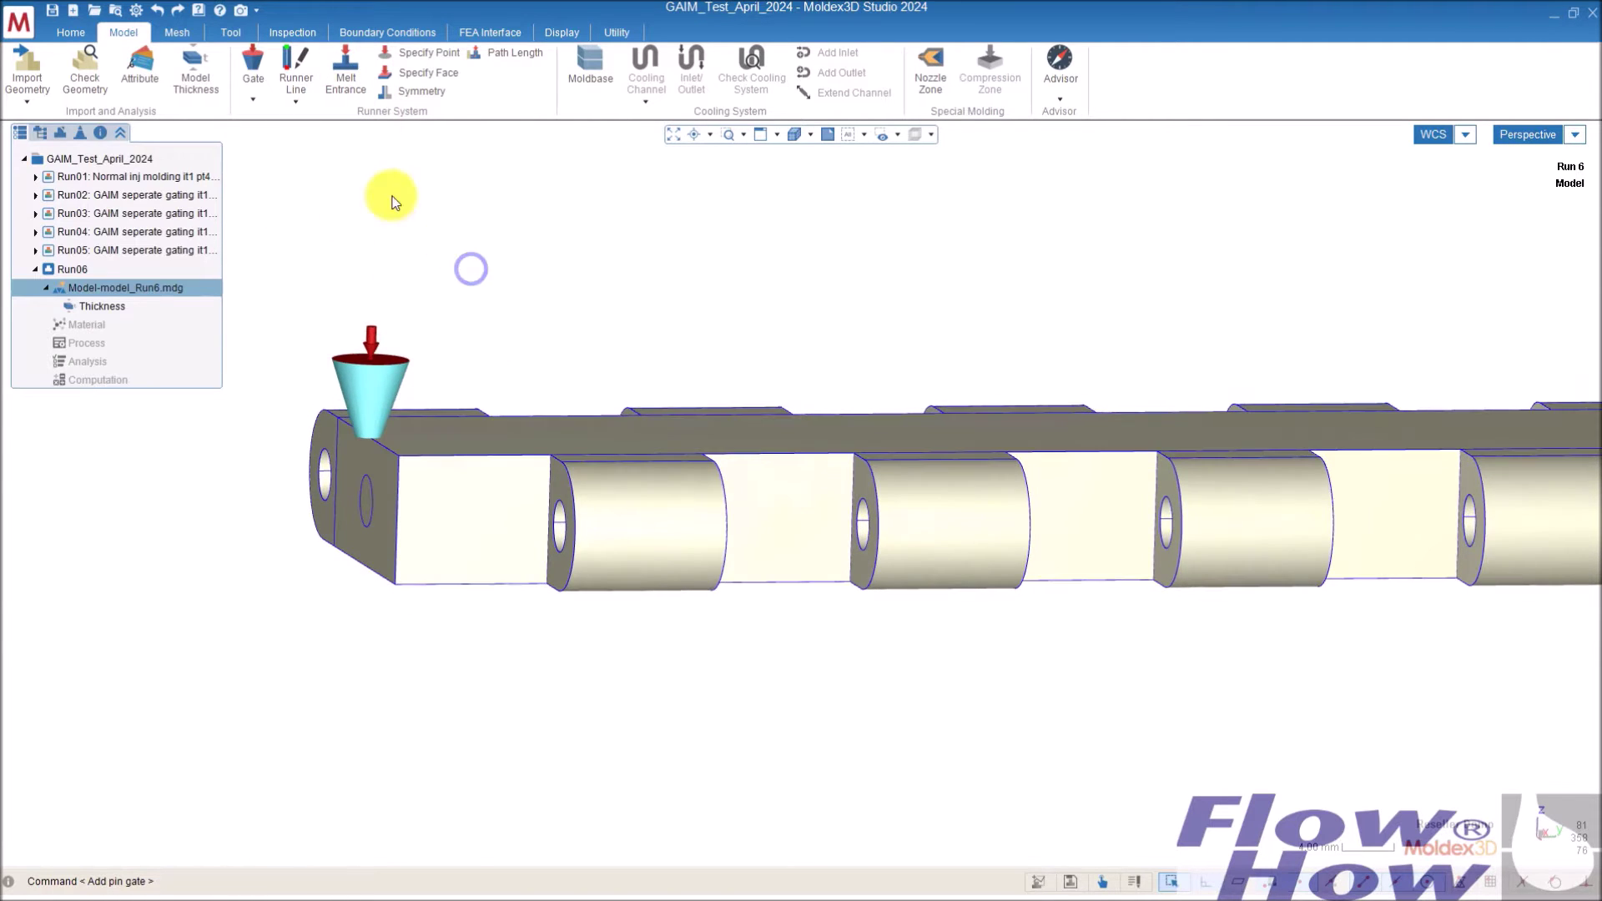
left_click(218, 32)
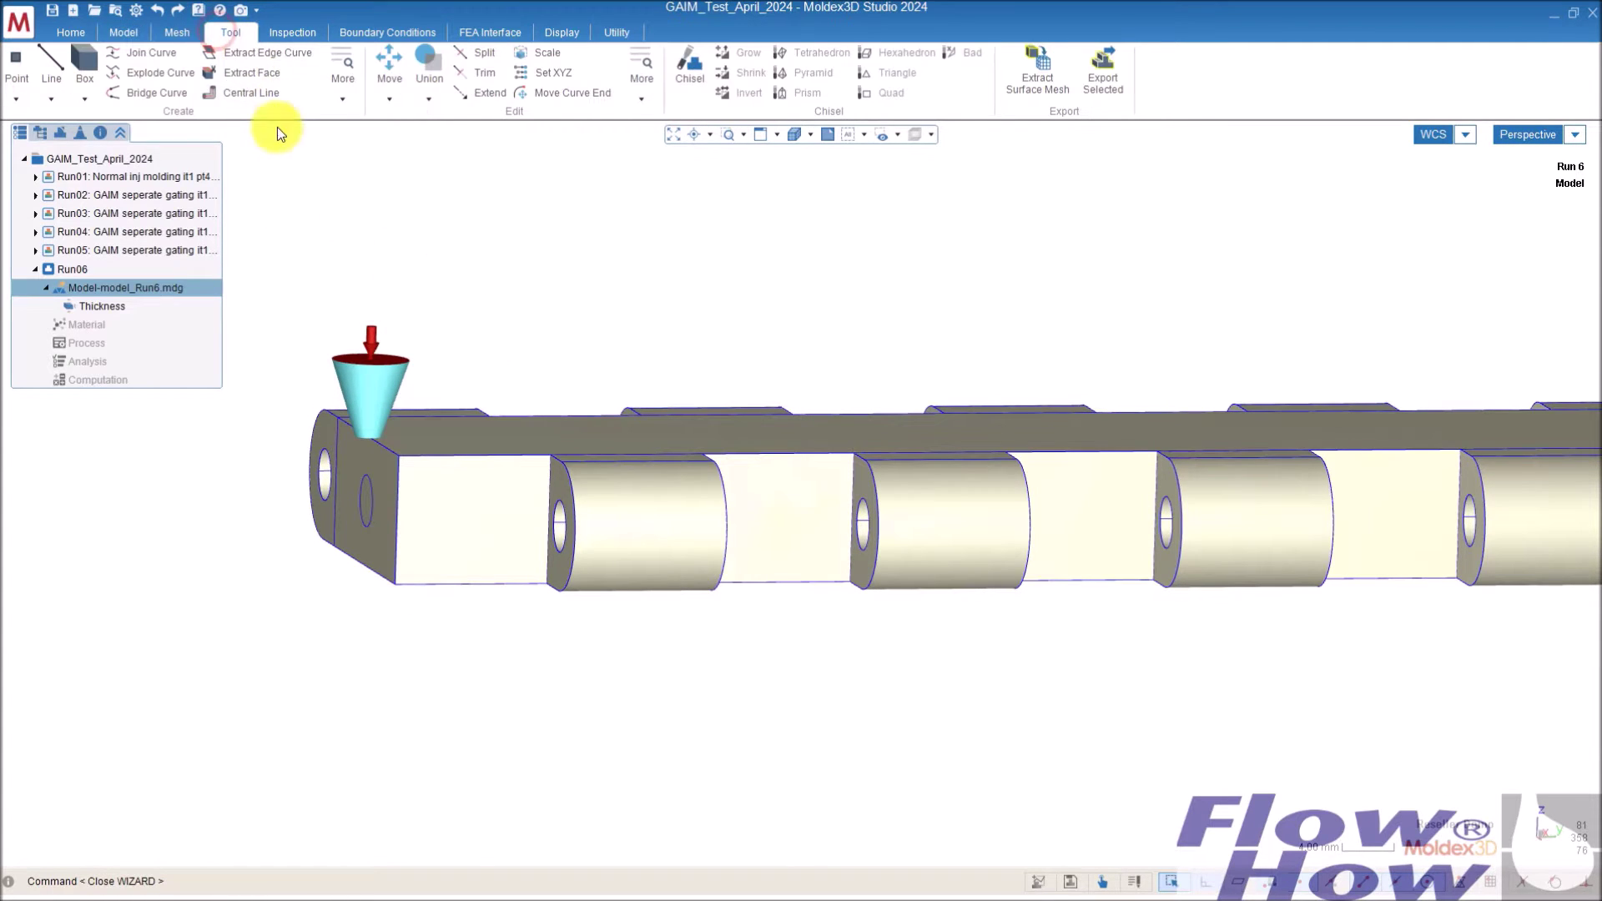
- Move the pin gate 10 units from its base along the top face, off the end link
left_click(387, 57)
left_click_drag(457, 302, 320, 381)
middle_click_drag(334, 384, 438, 519)
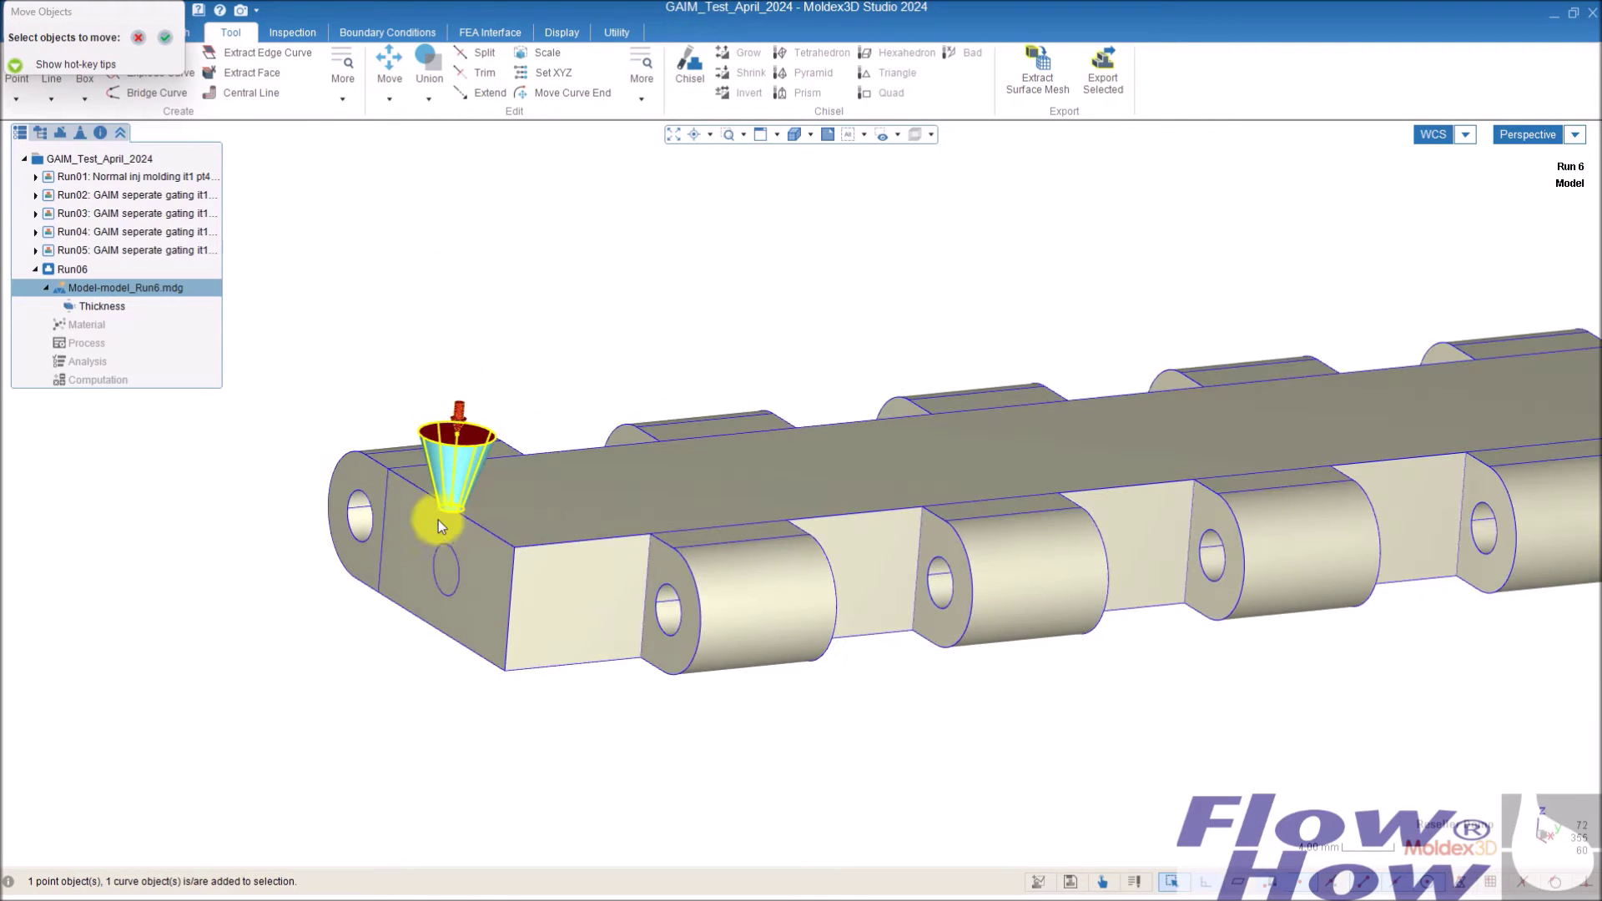
middle_click_drag(534, 411, 418, 248)
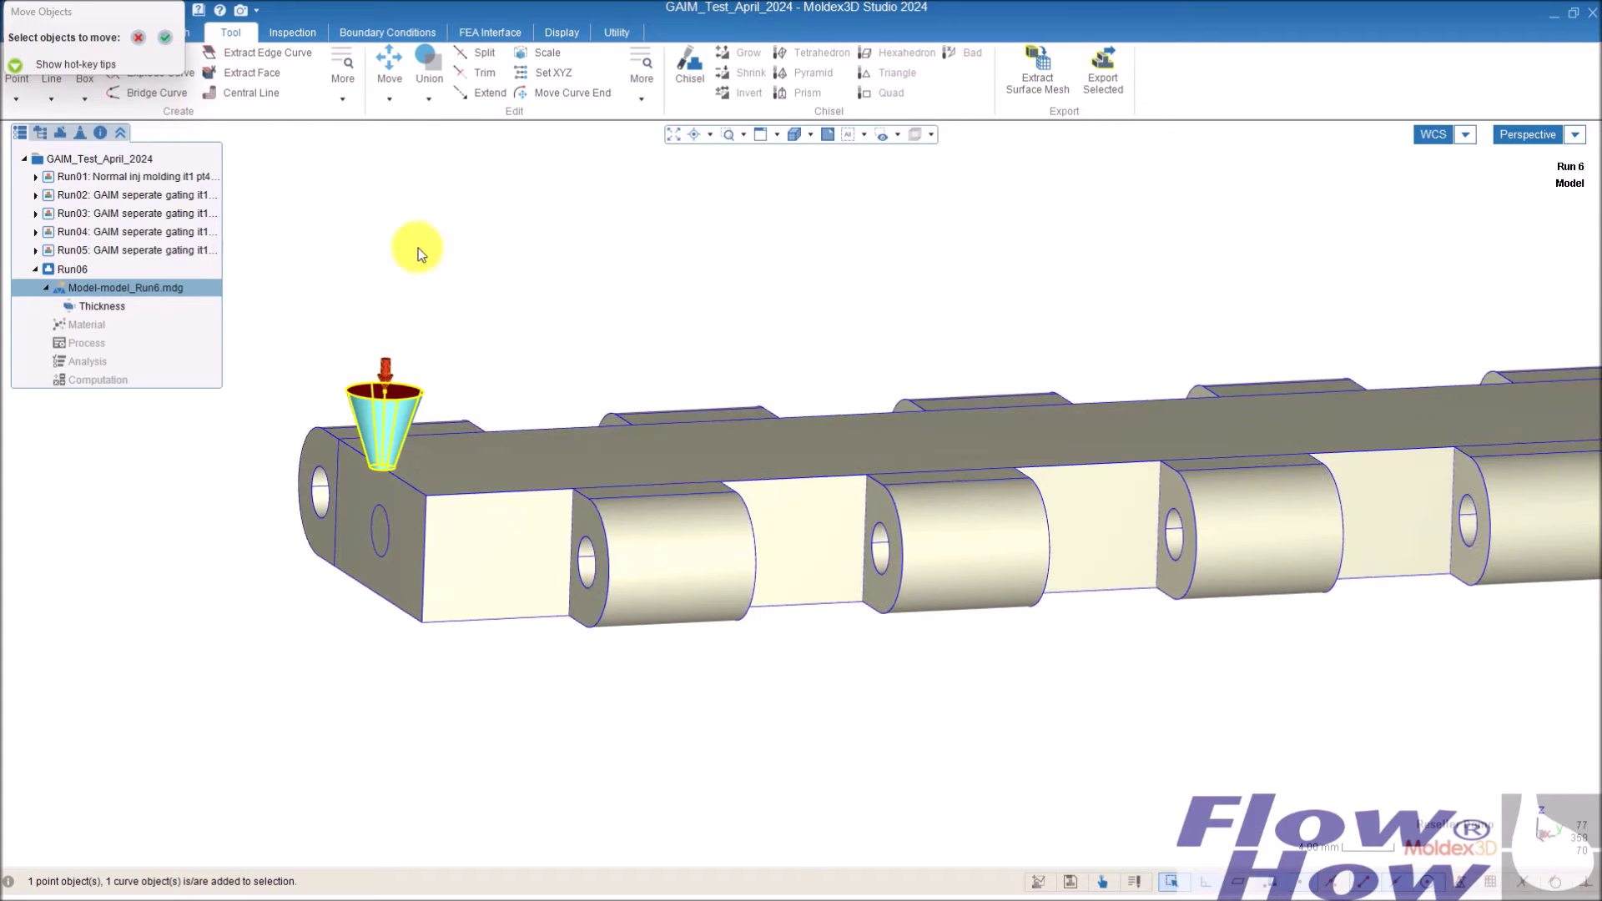
left_click(167, 37)
left_click(371, 464)
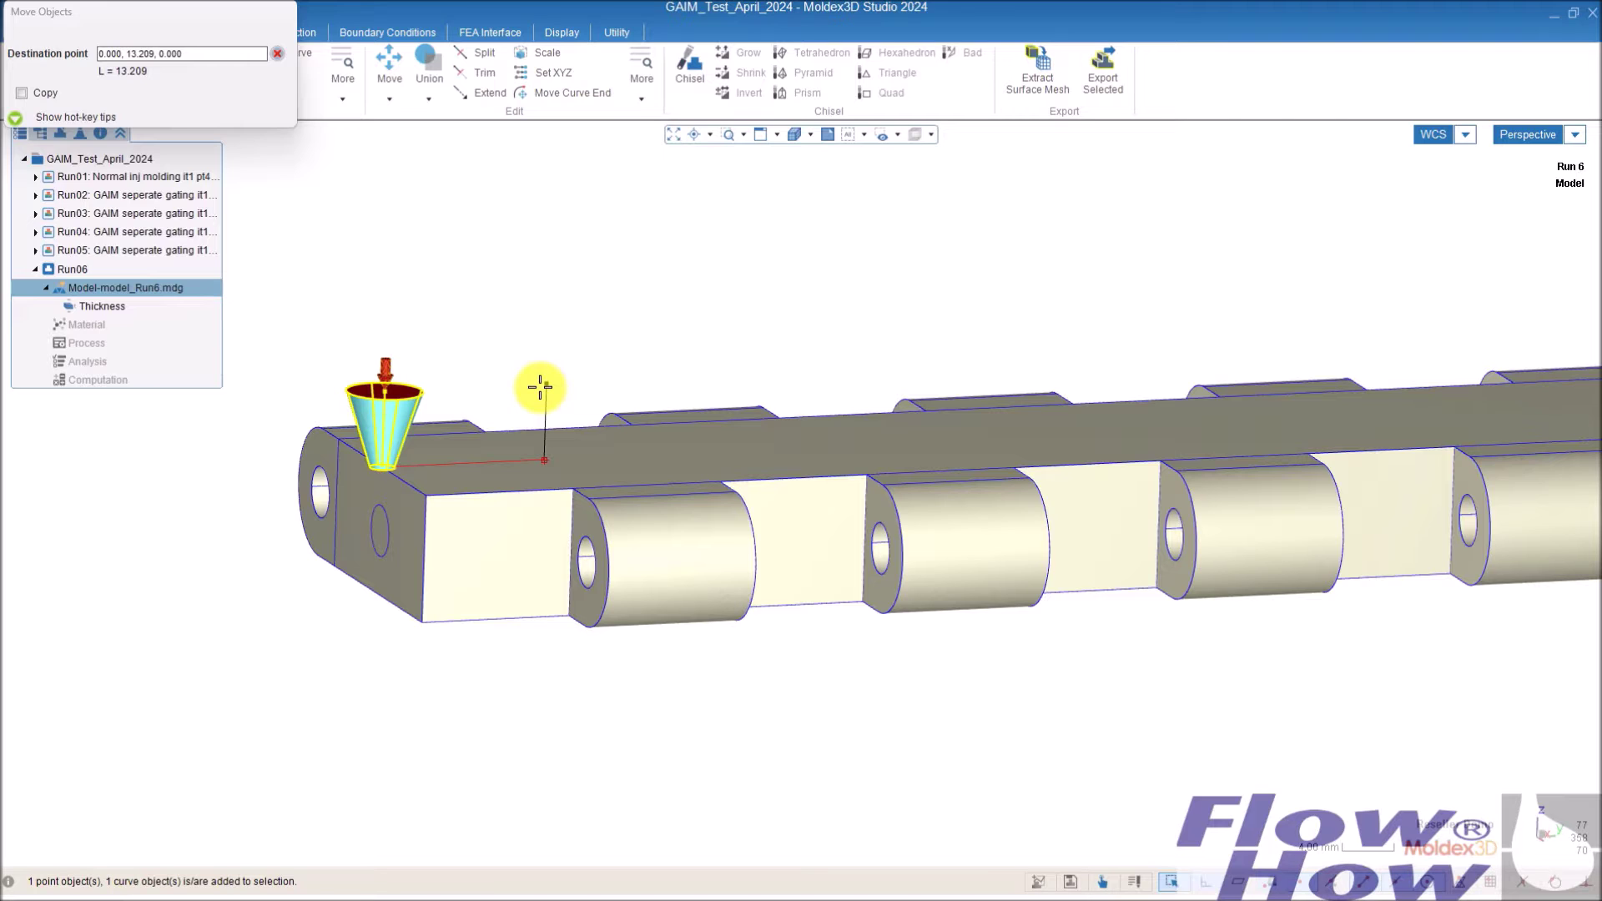
type("10")
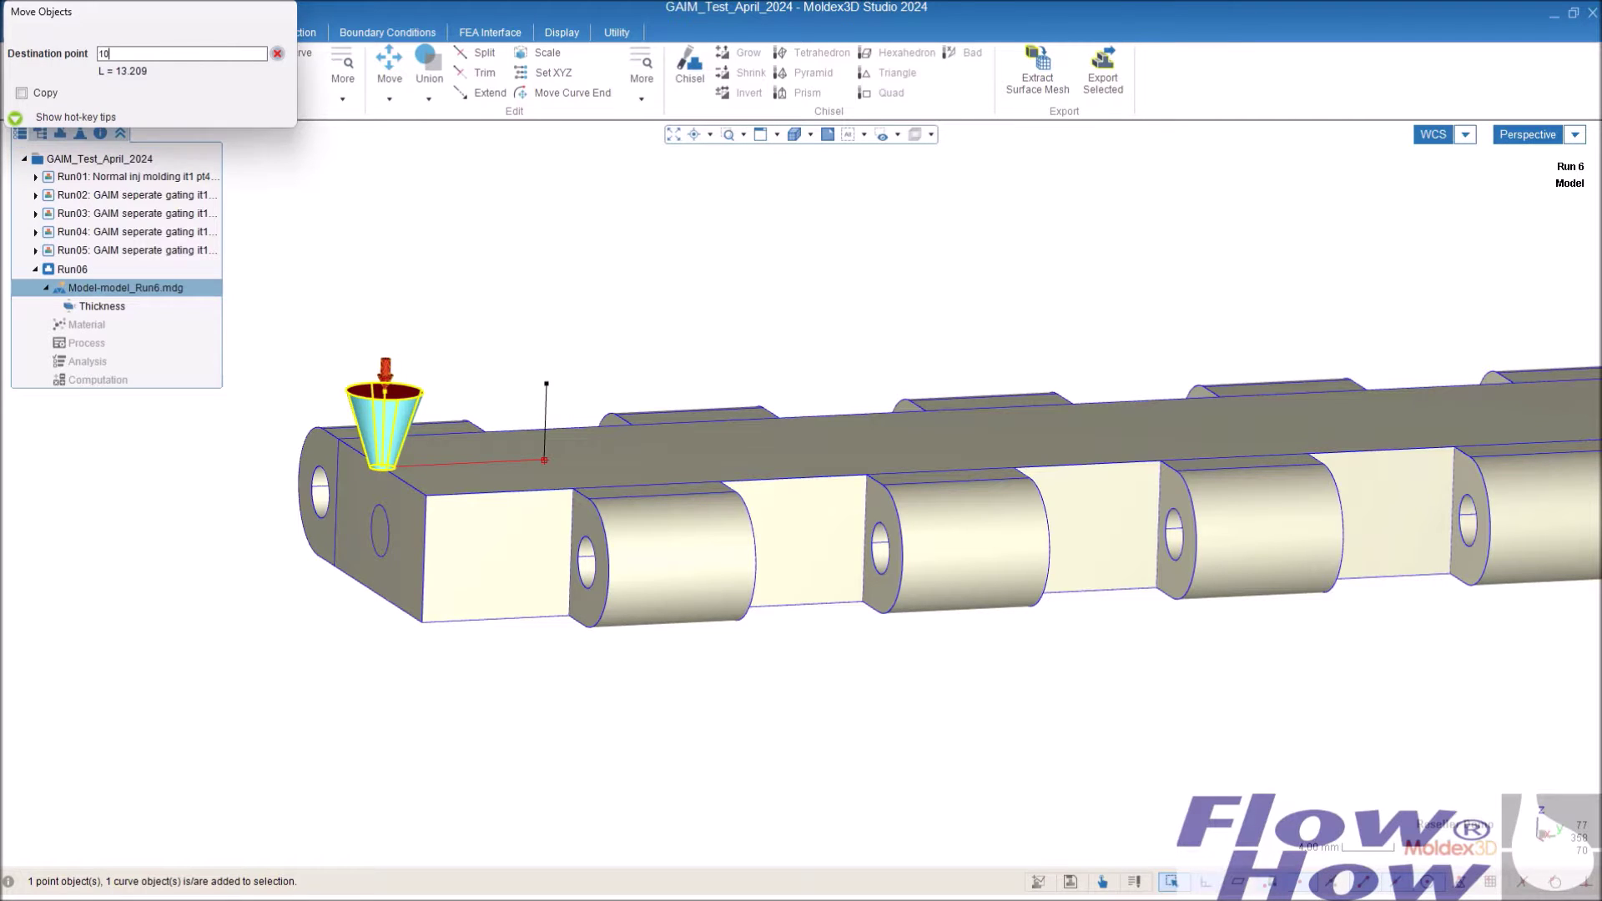
key("Return")
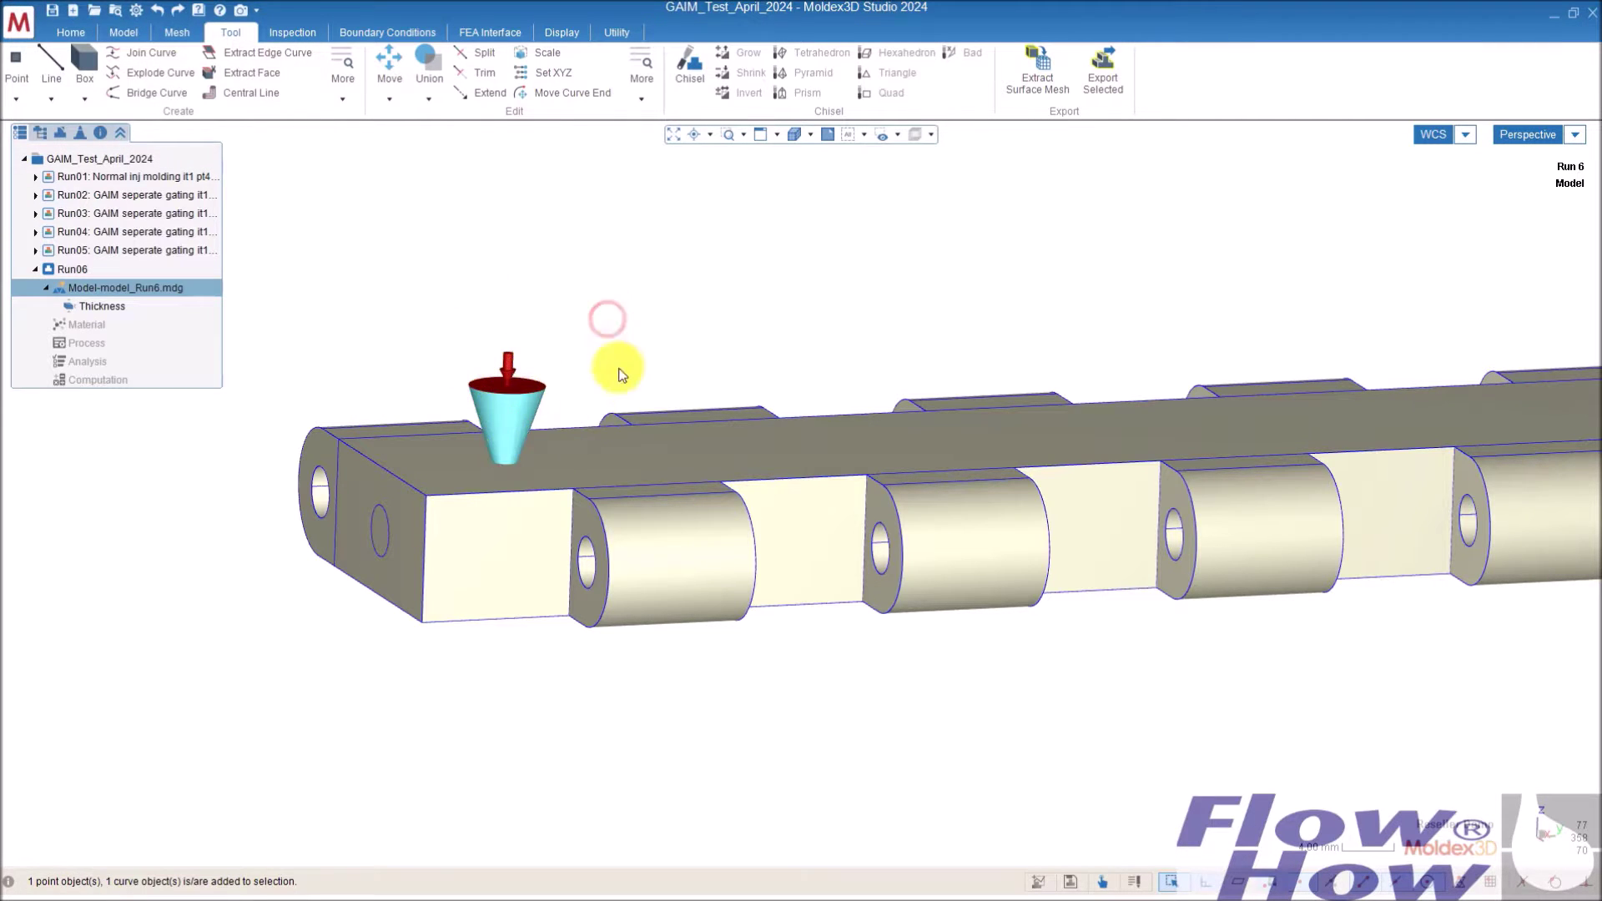
middle_click_drag(608, 315, 604, 390)
- Change the gate cone's attribute to Hot Runner in the Attribute Wizard
right_click(494, 368)
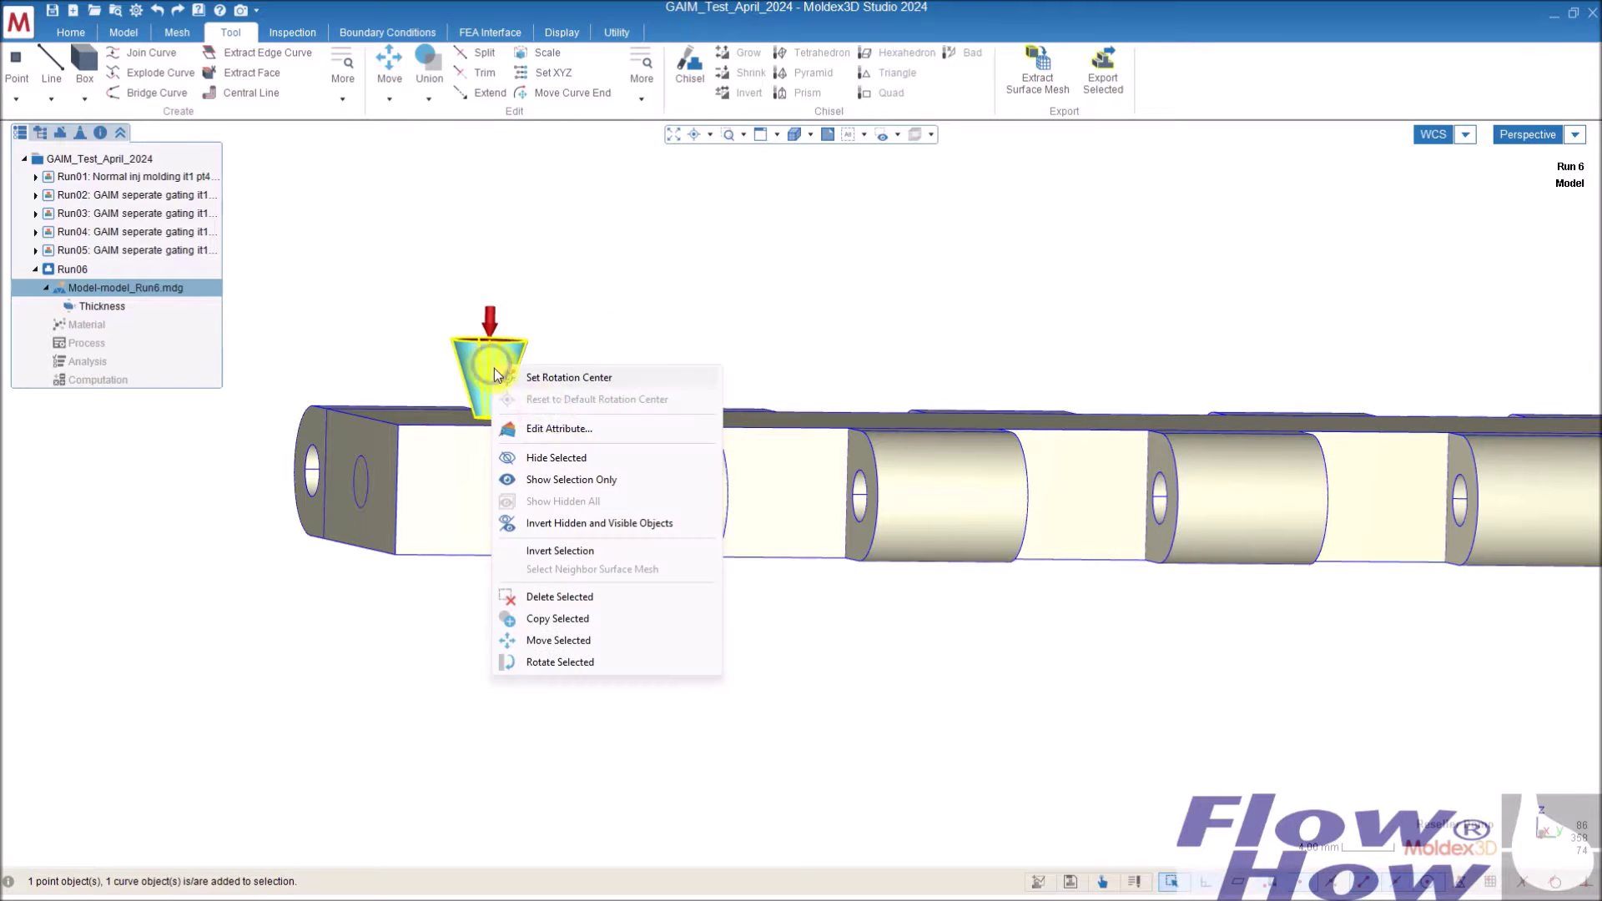
left_click(552, 429)
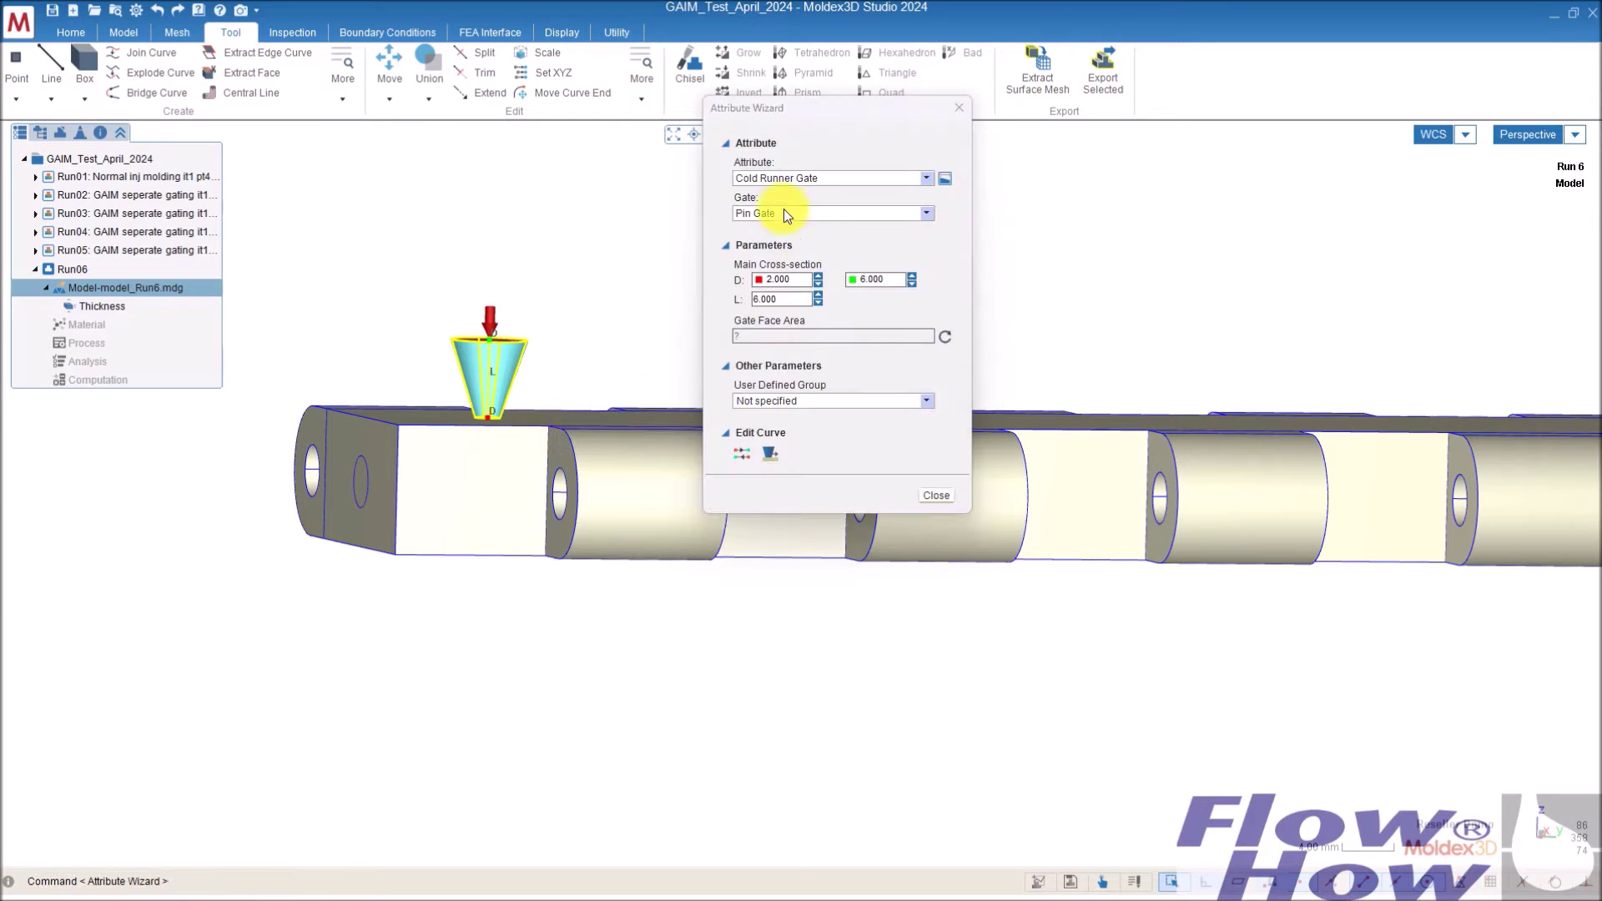
left_click(793, 178)
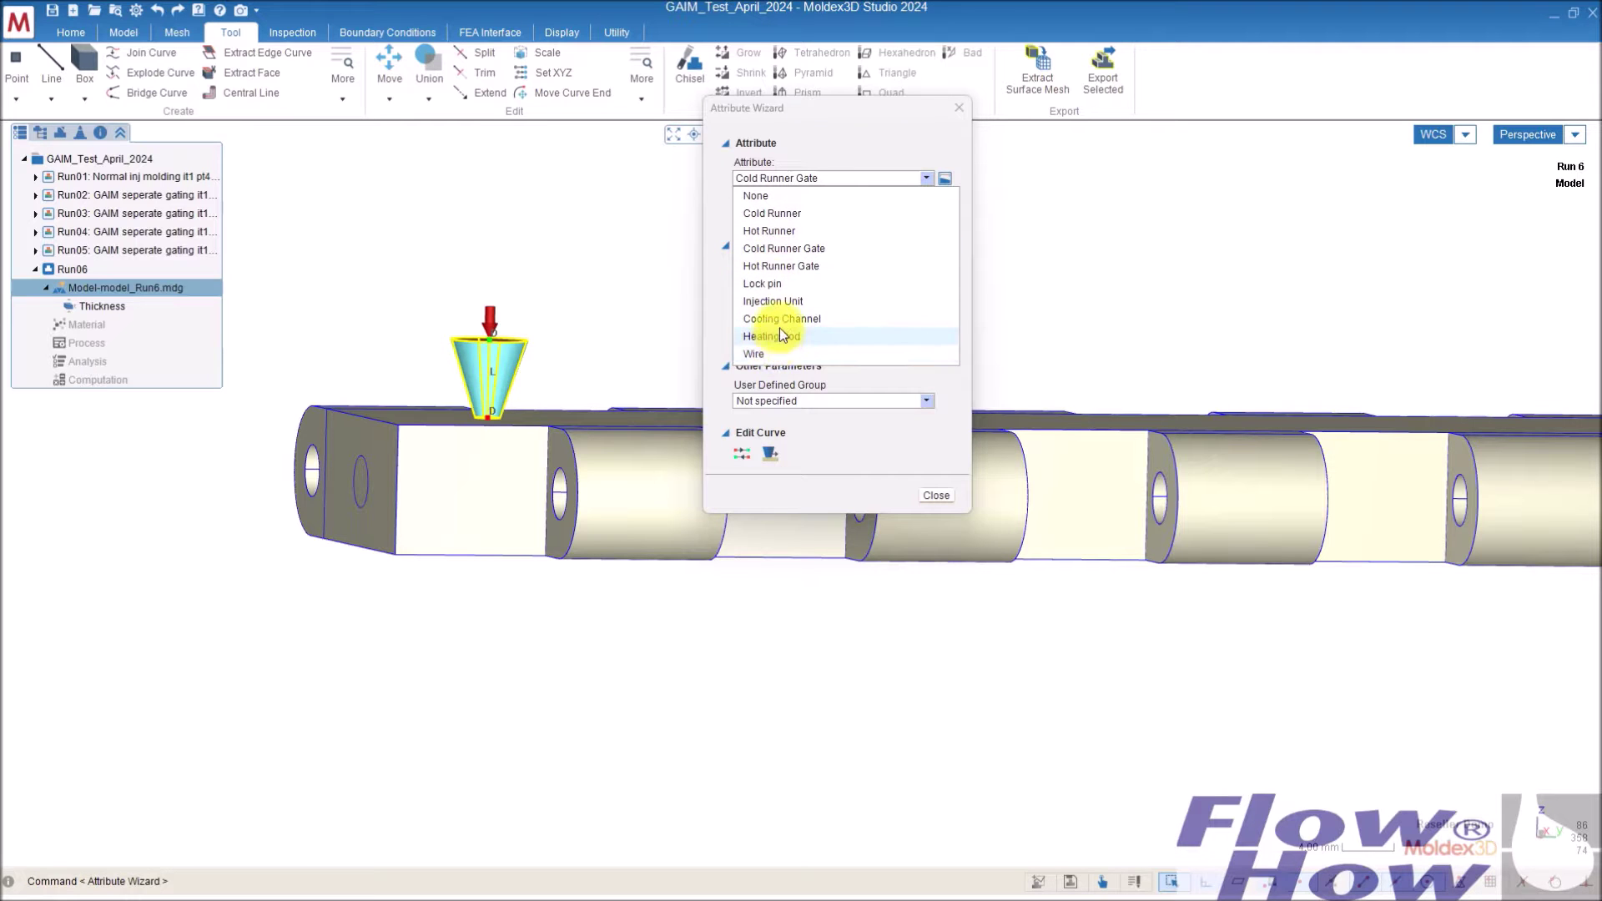
left_click(769, 230)
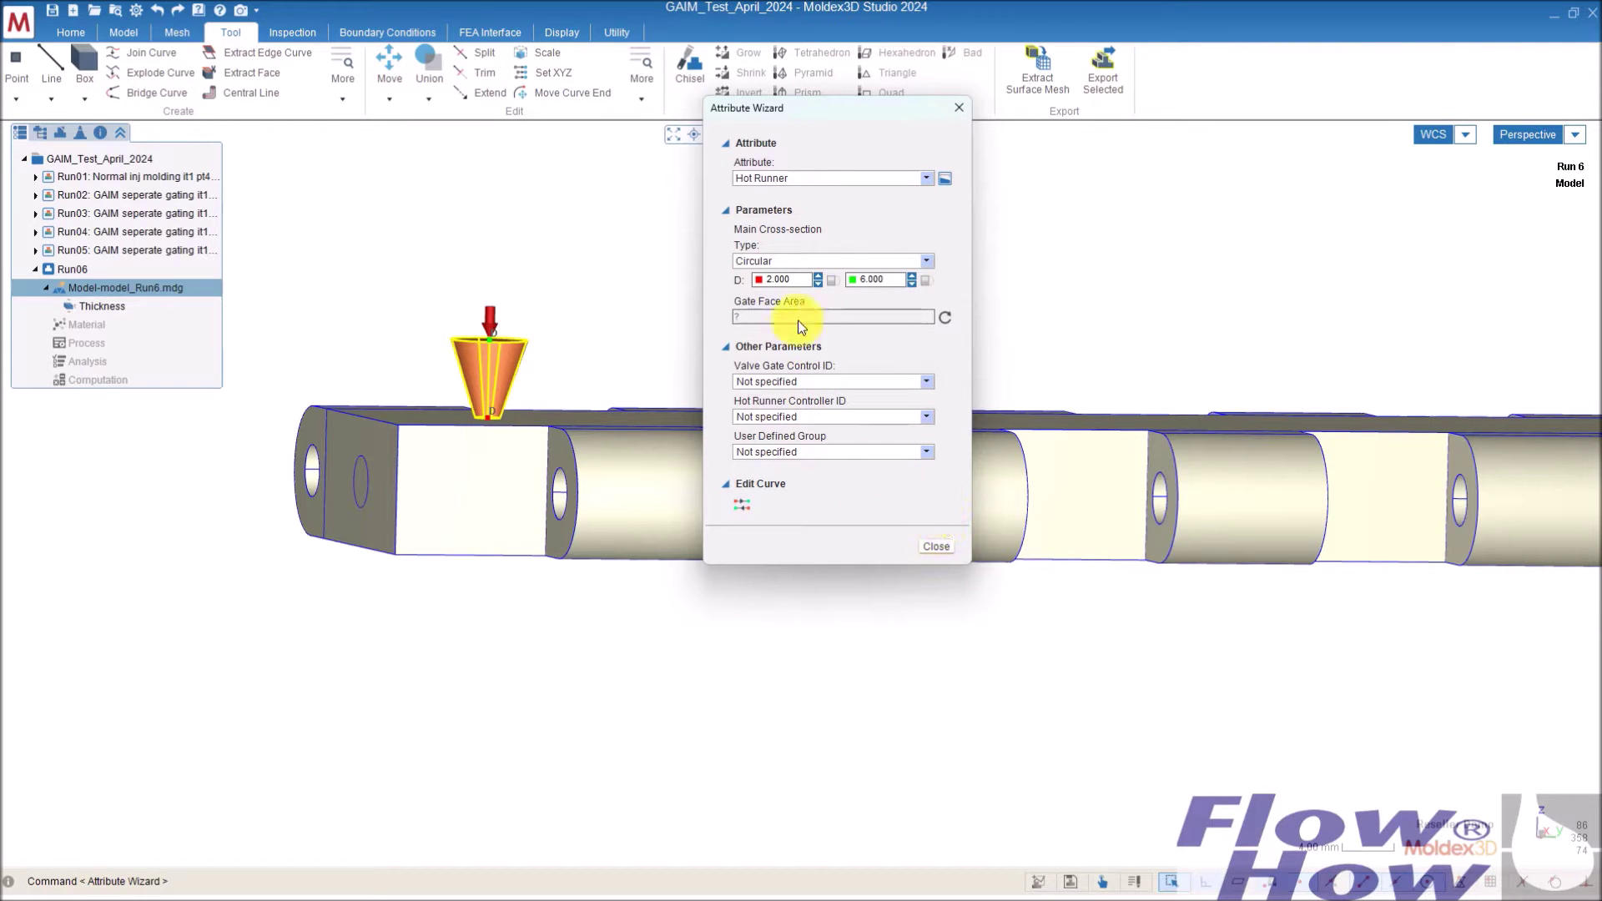
left_click(936, 546)
middle_click_drag(615, 293, 621, 398)
middle_click_drag(382, 565, 468, 543)
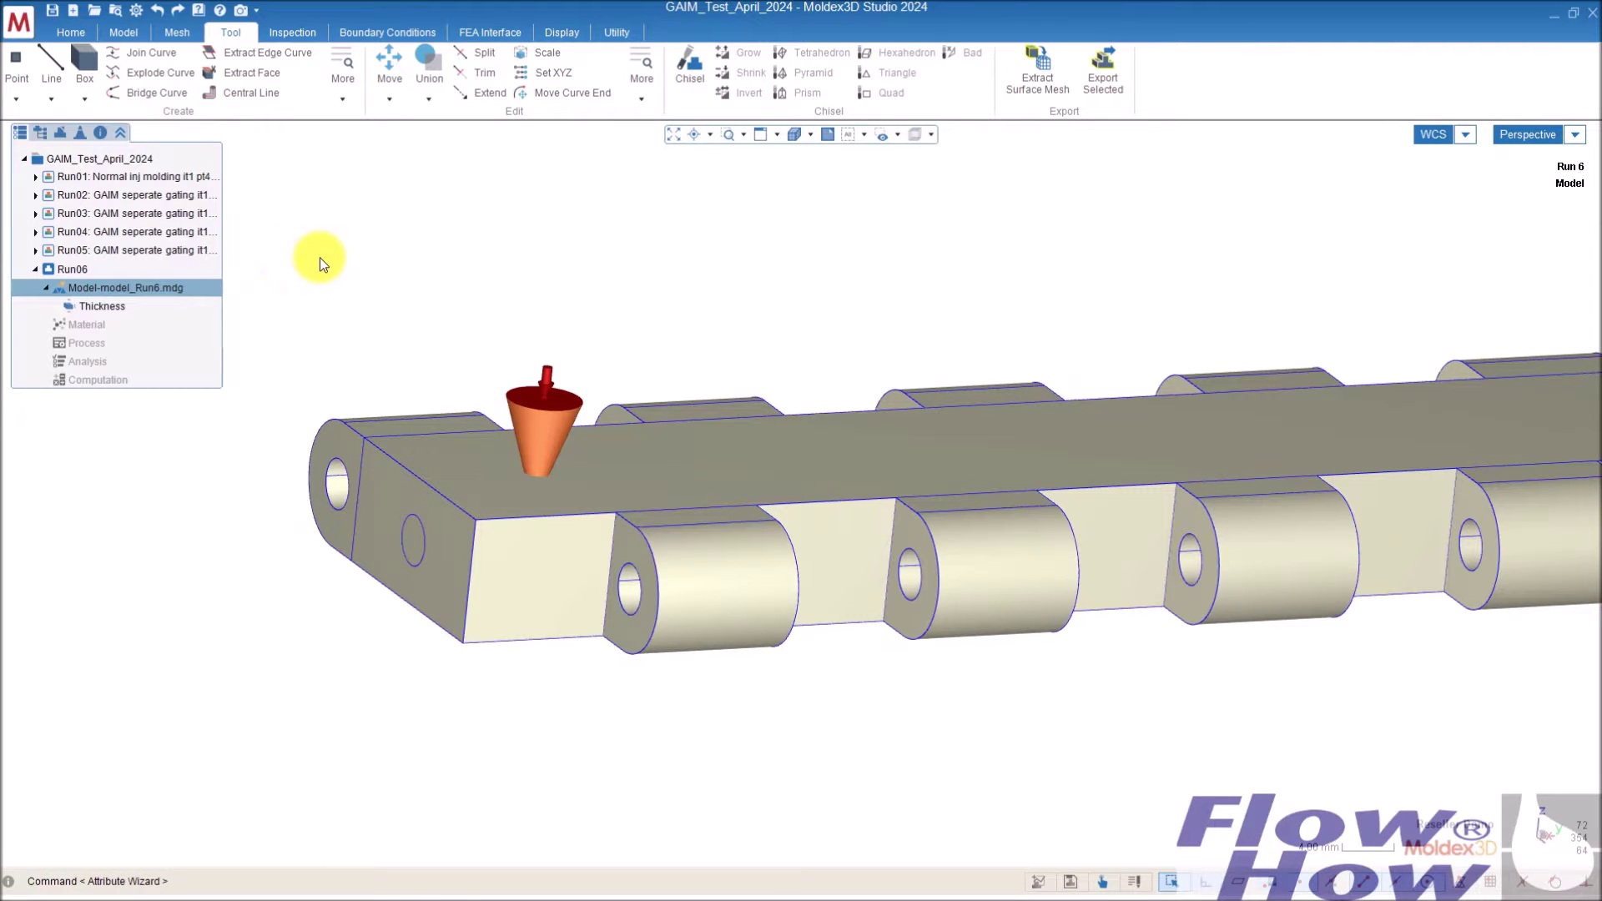
middle_click_drag(365, 493, 514, 473)
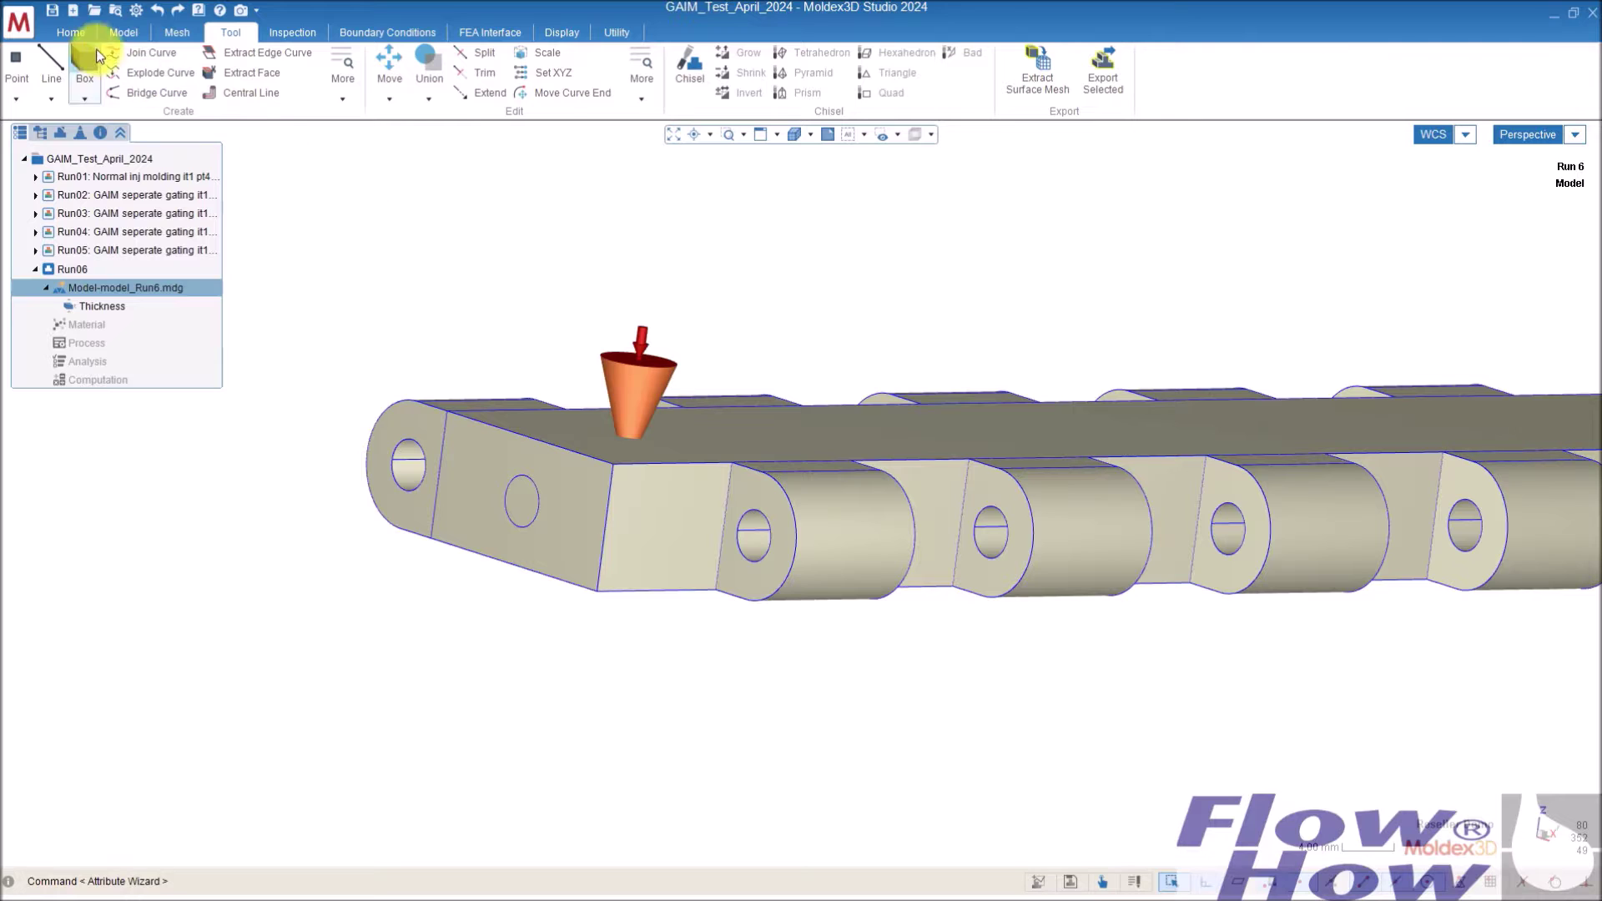
left_click(74, 32)
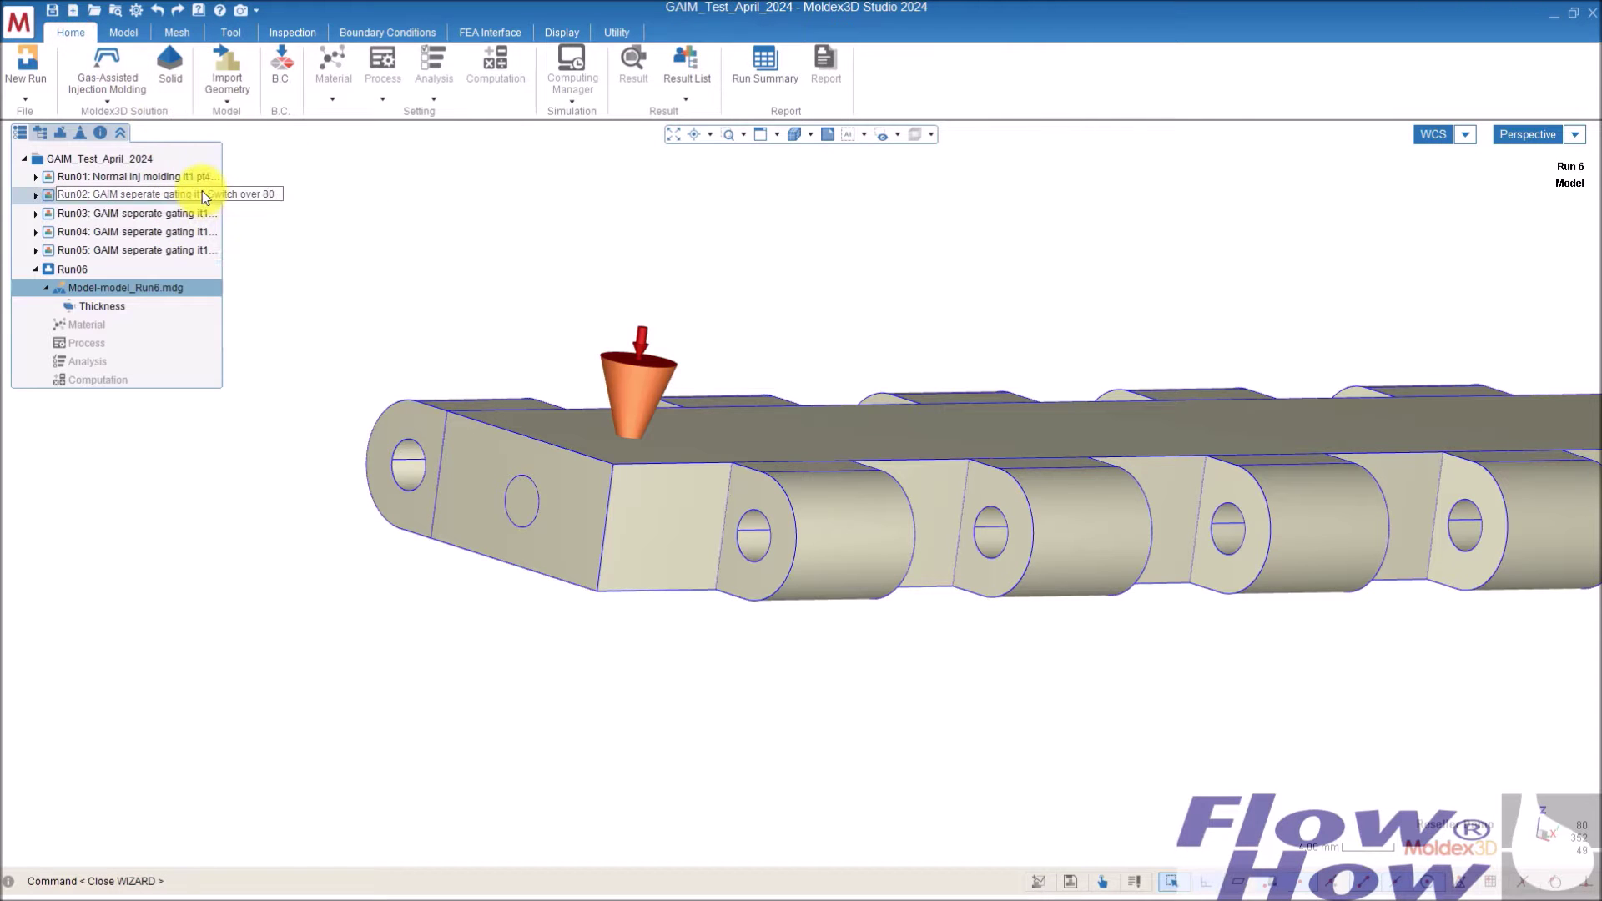
- Define the circular side hole face on the end link as melt inlet ID 2
left_click(279, 65)
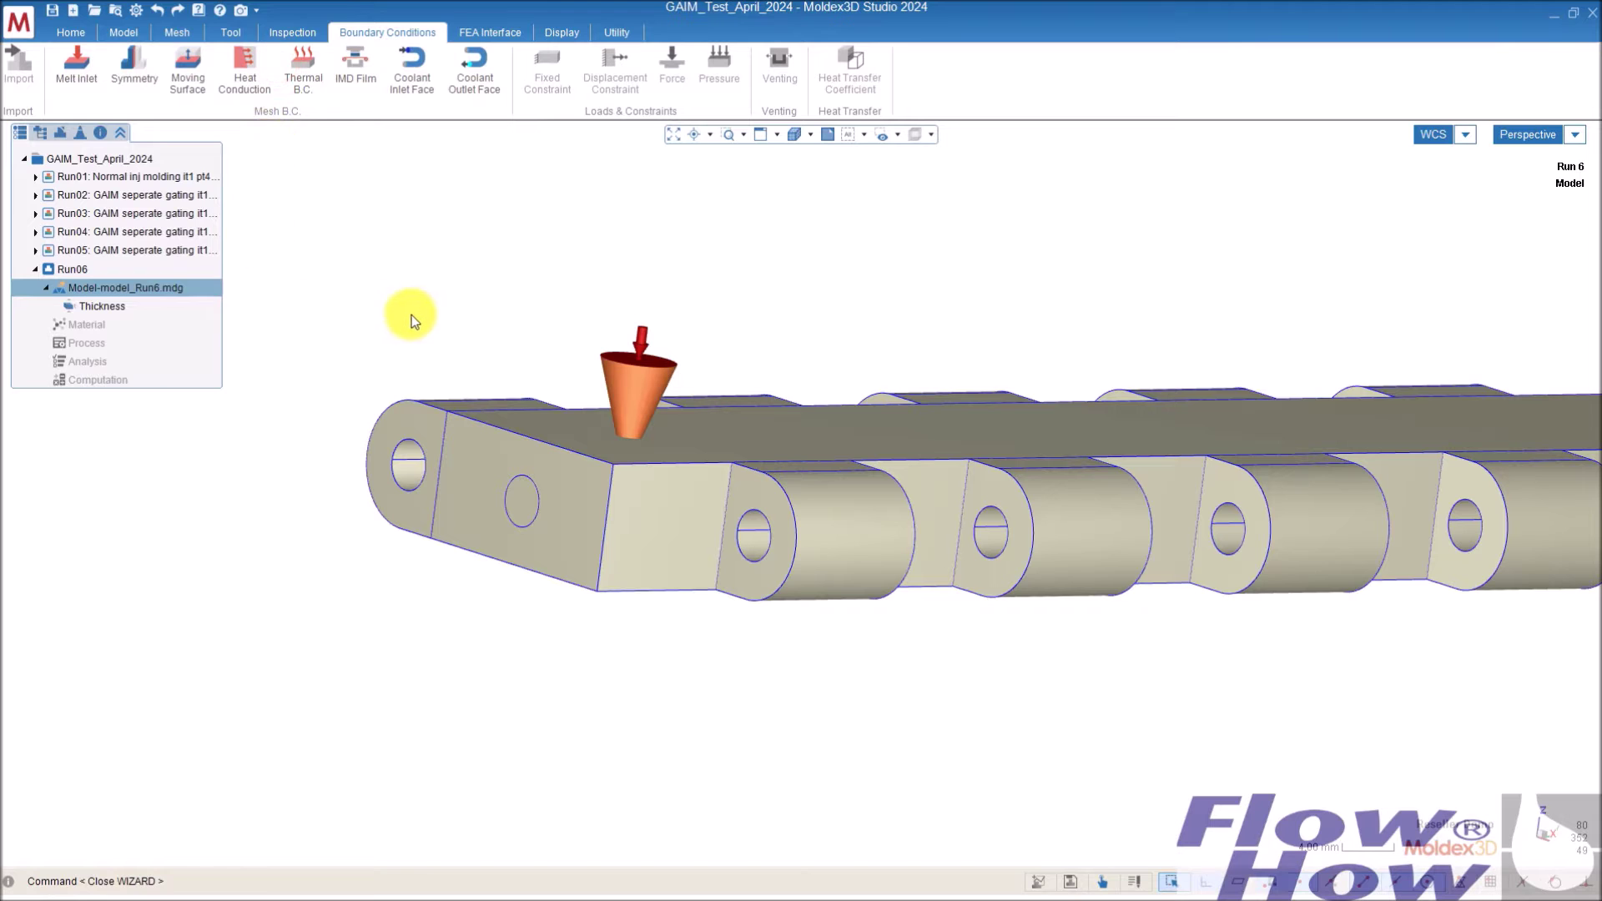
left_click(76, 64)
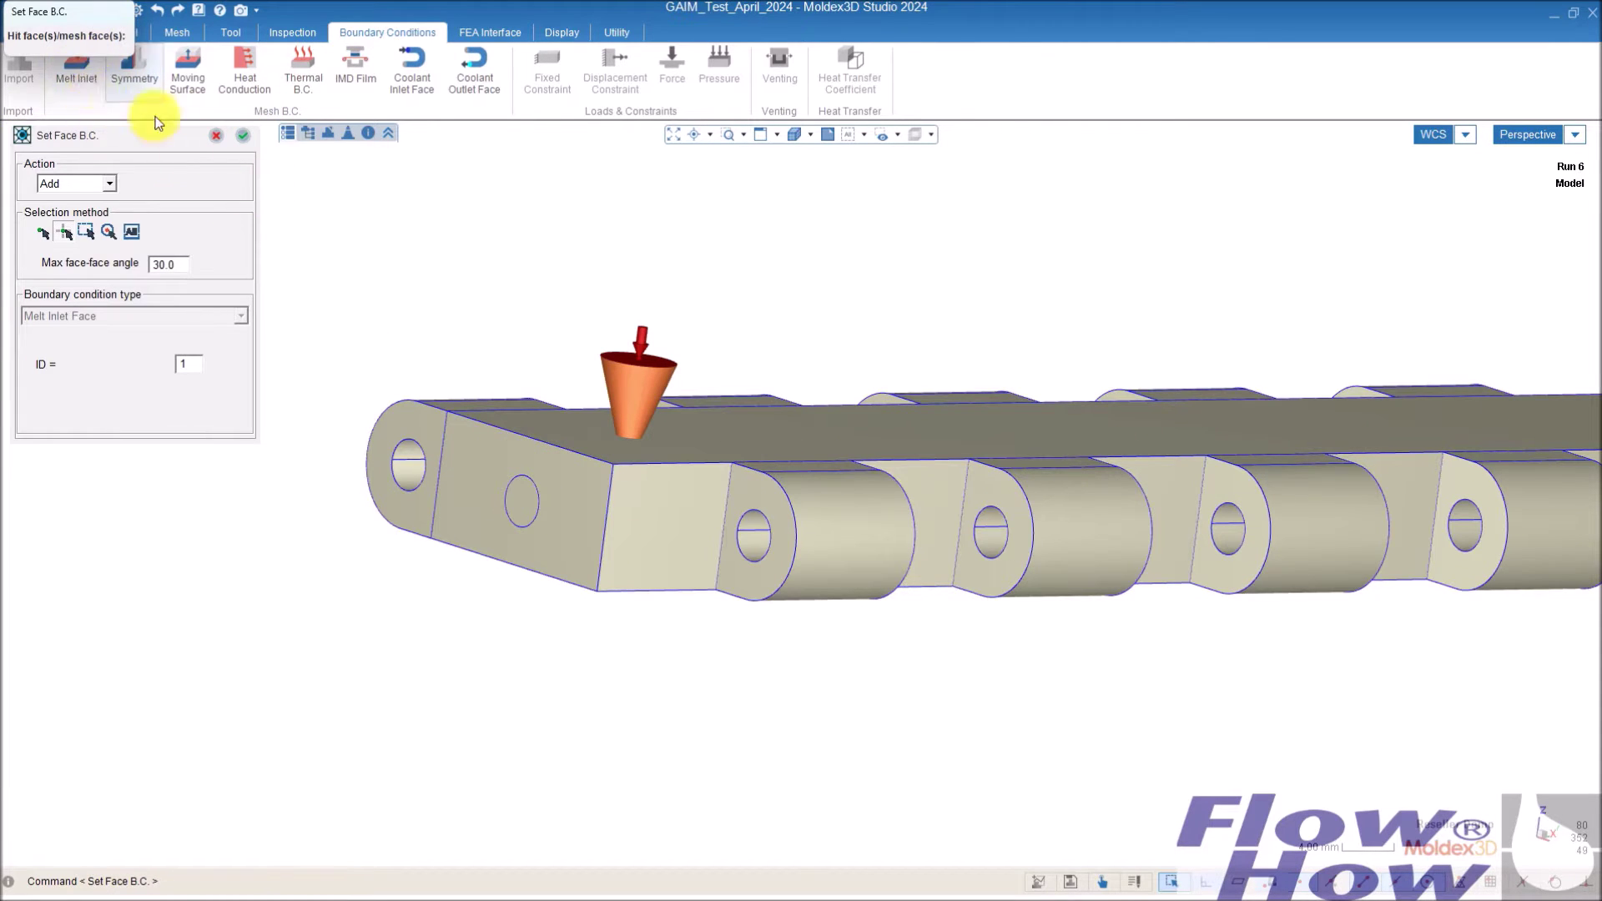
left_click(189, 365)
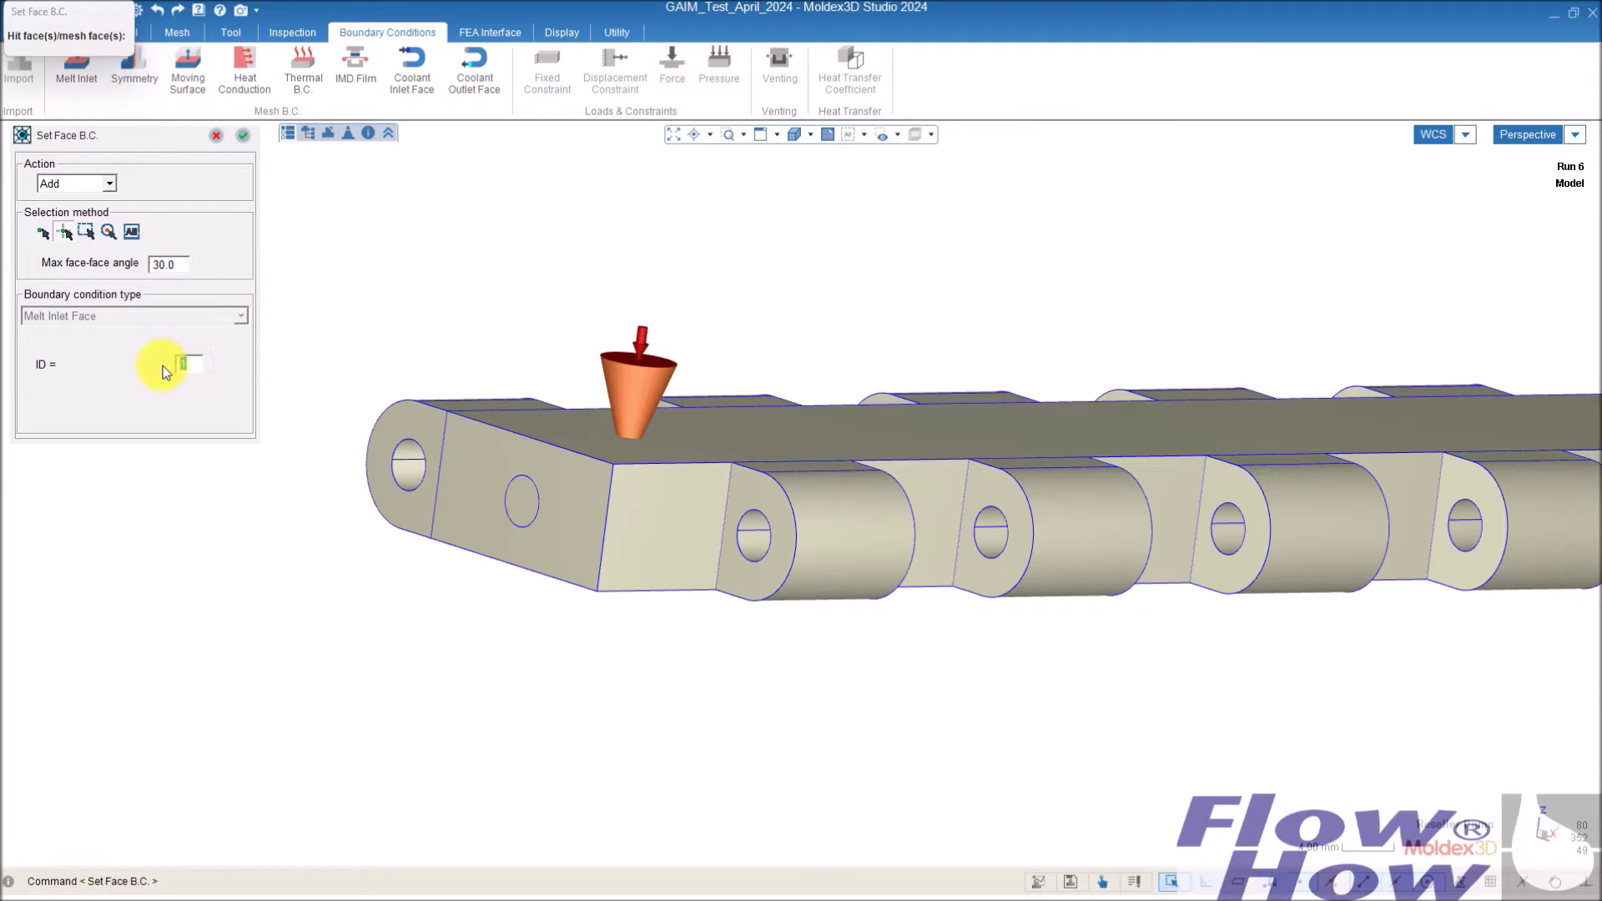
left_click(522, 501)
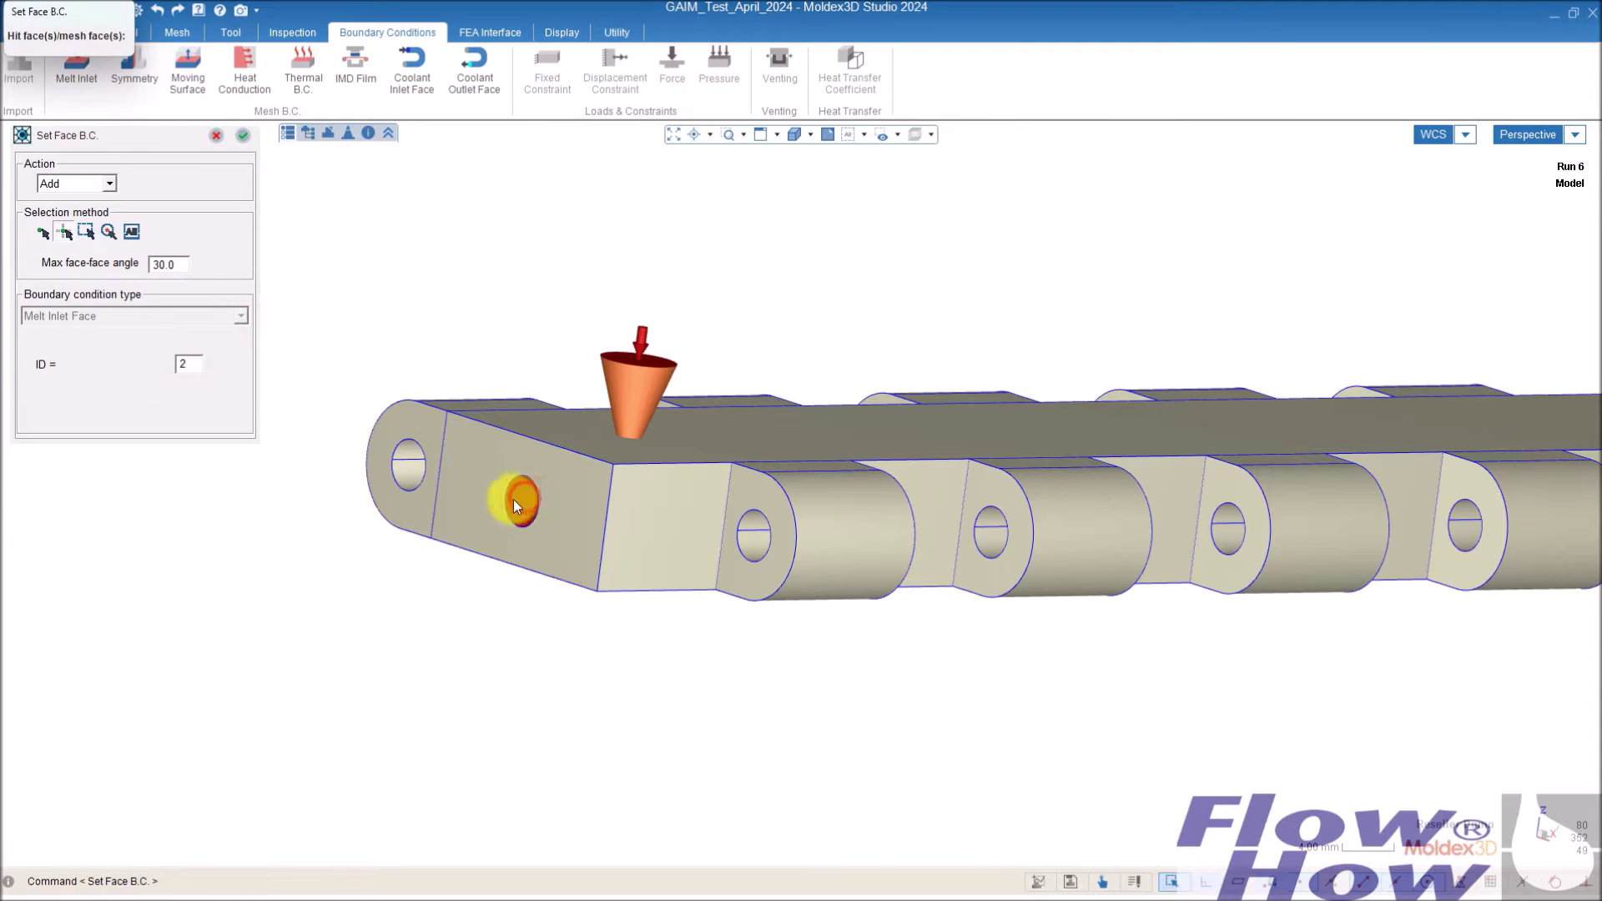
left_click(243, 135)
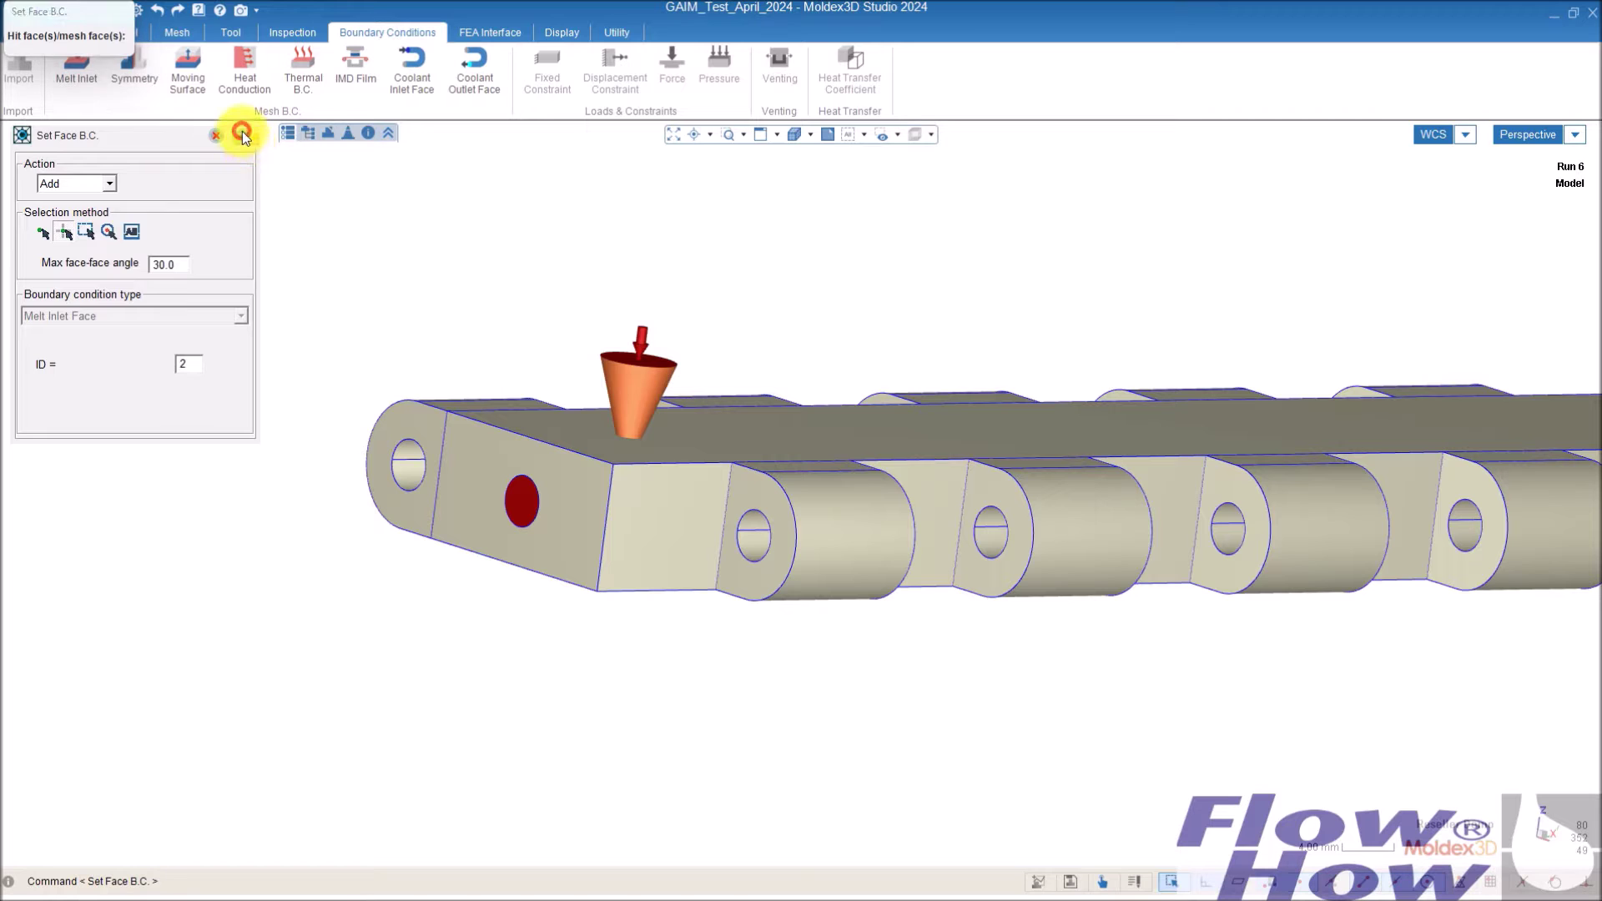
middle_click_drag(411, 422, 467, 451)
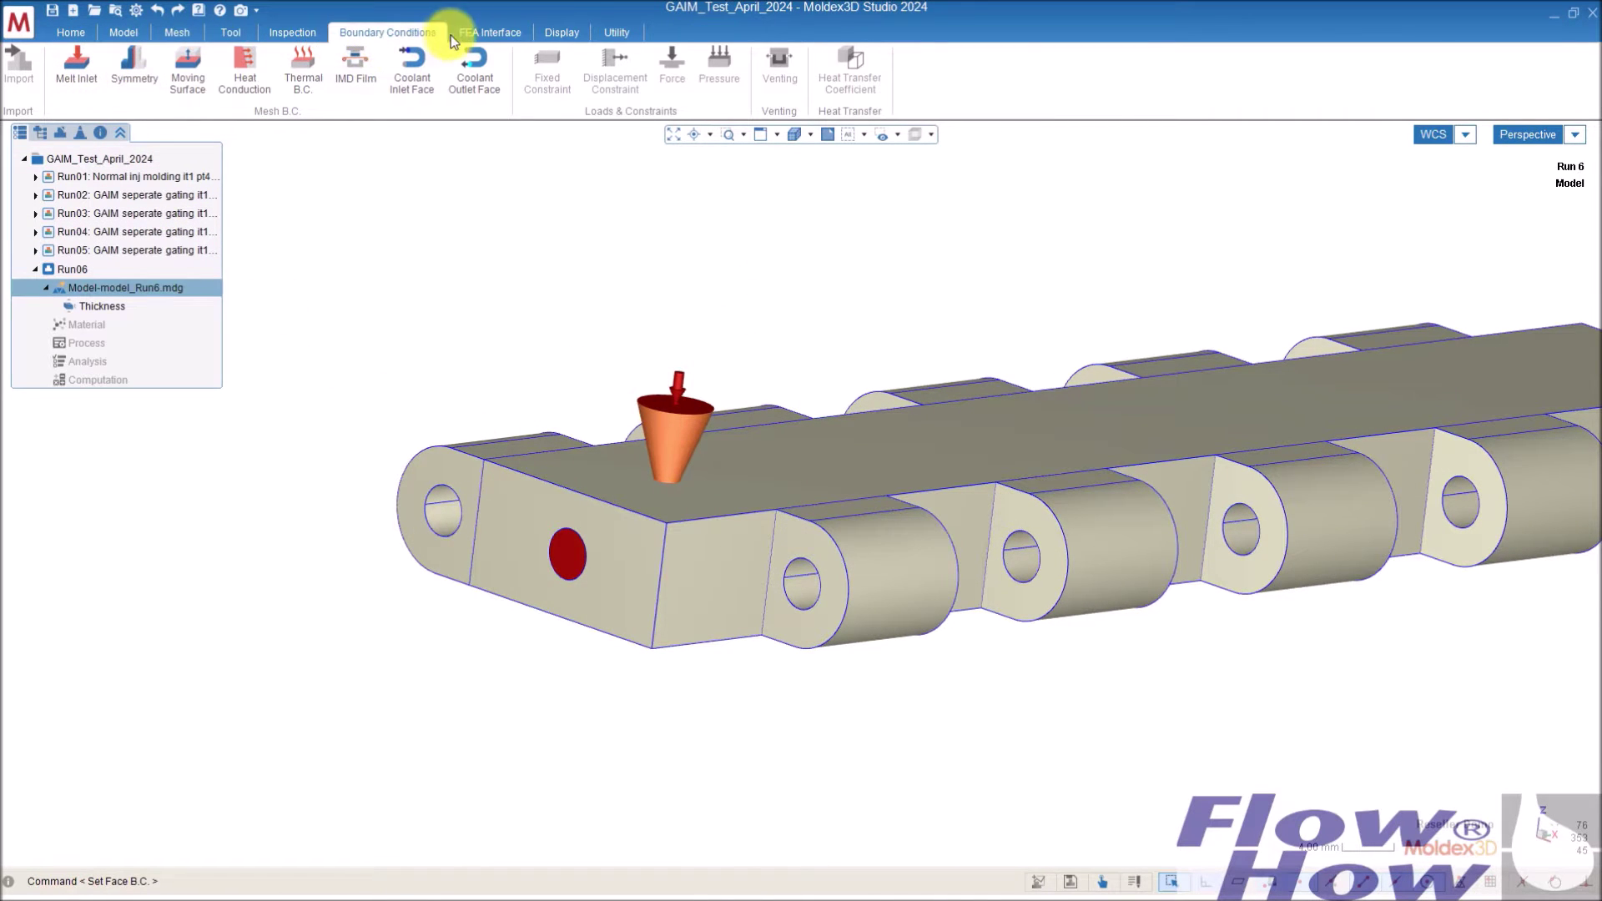
- Show melt inlet ID labels and check EM#2 and Point 2 - Melt Inlet in the model tree
left_click(573, 34)
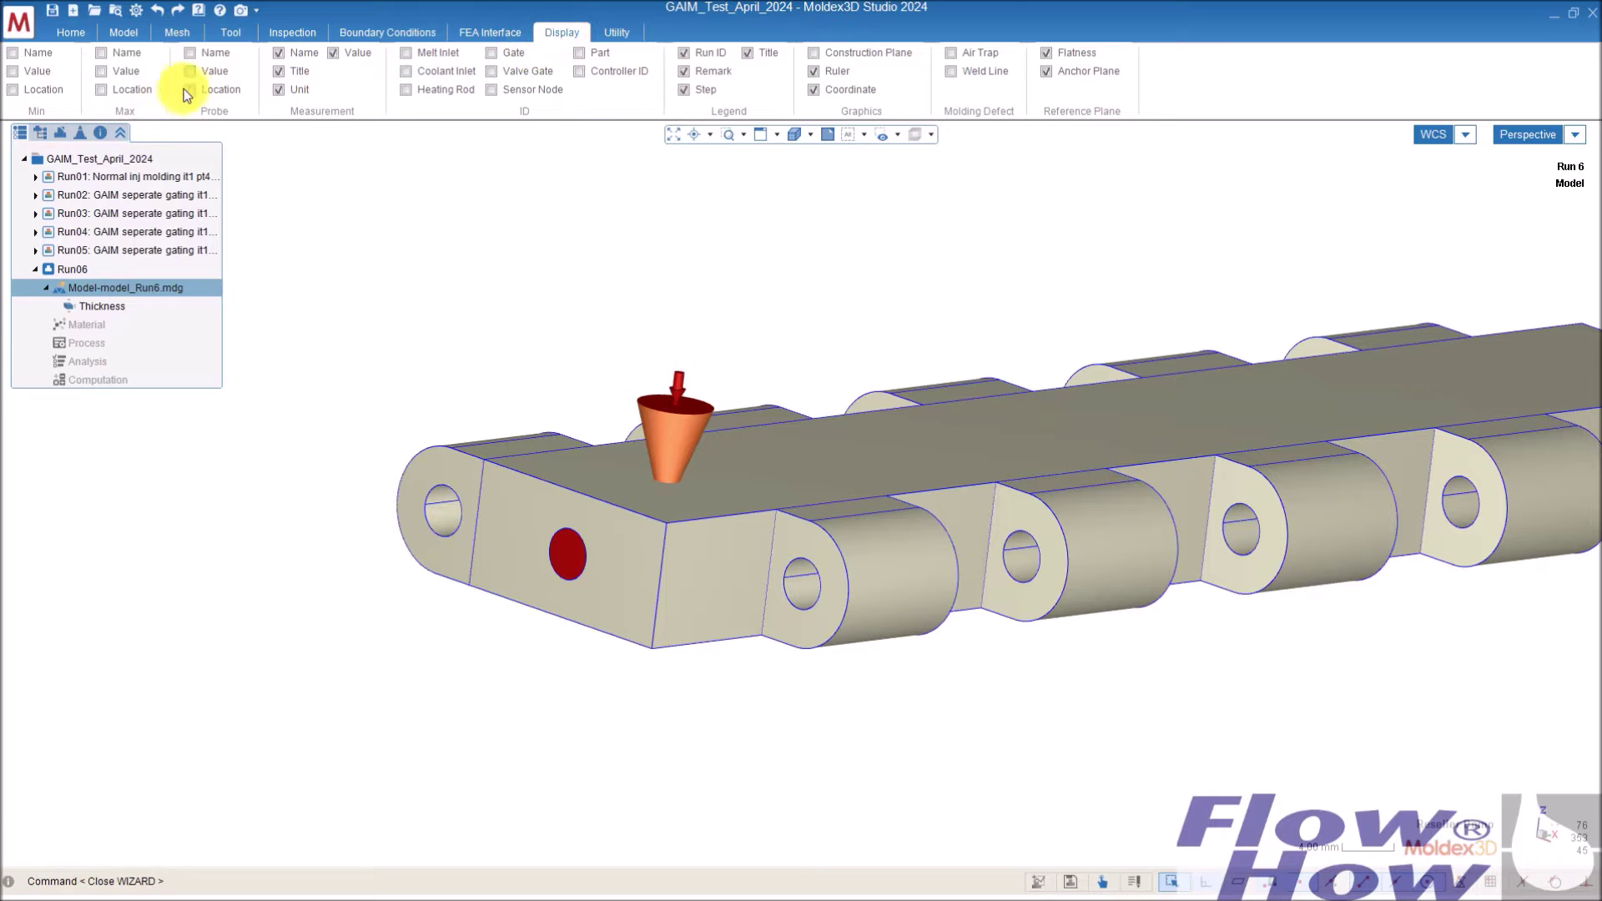
left_click(404, 53)
left_click(34, 132)
left_click(72, 324)
left_click(106, 343)
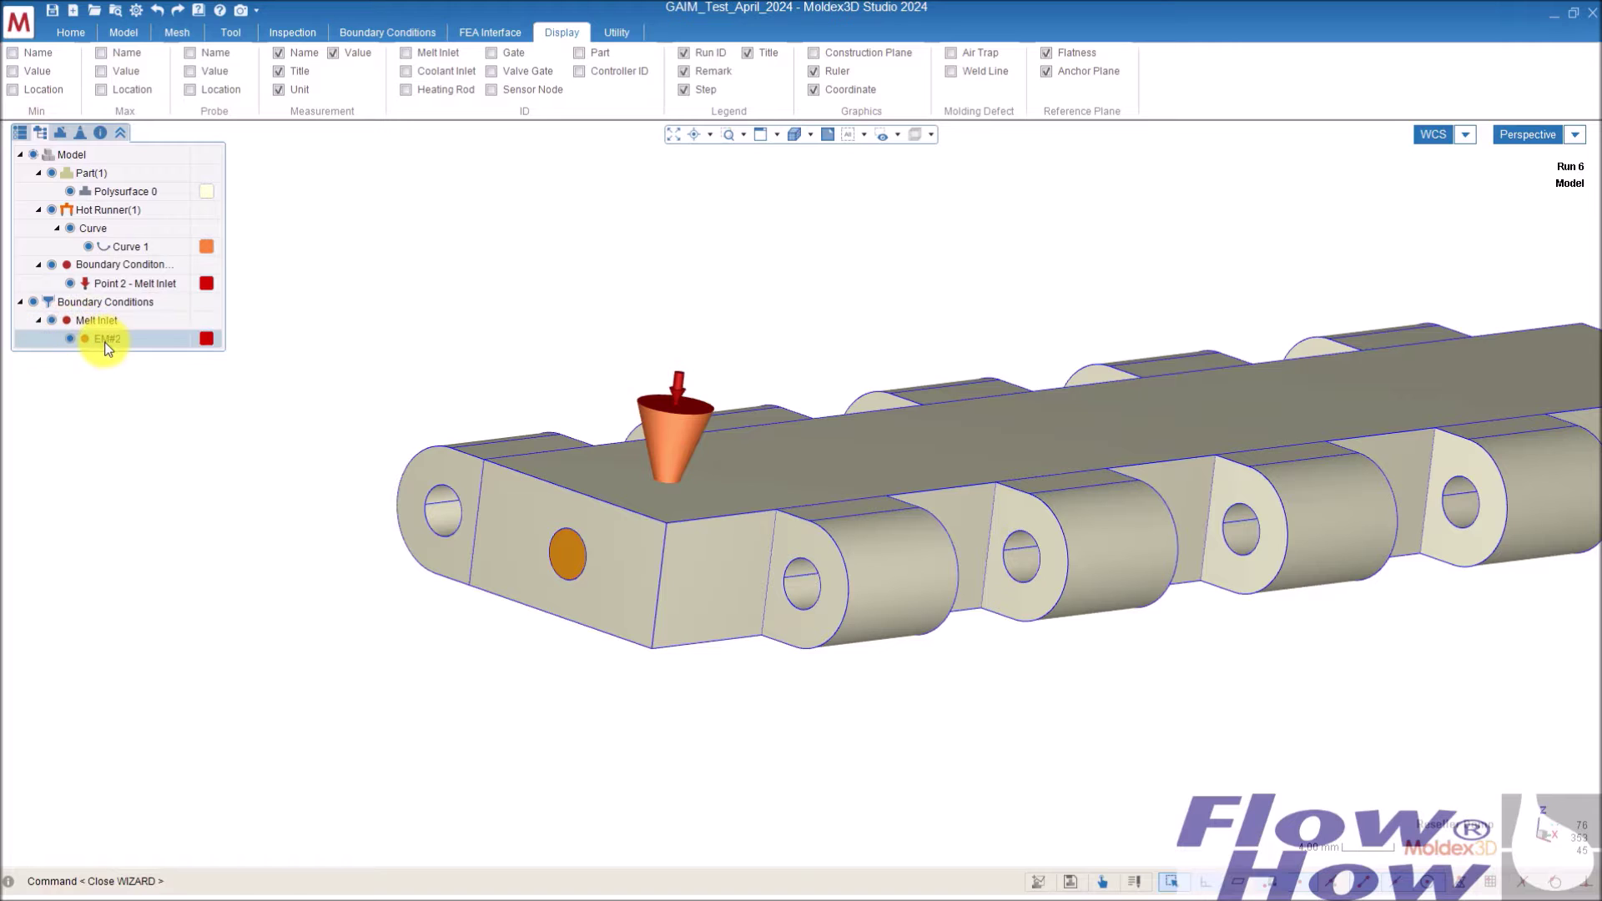
left_click(116, 286)
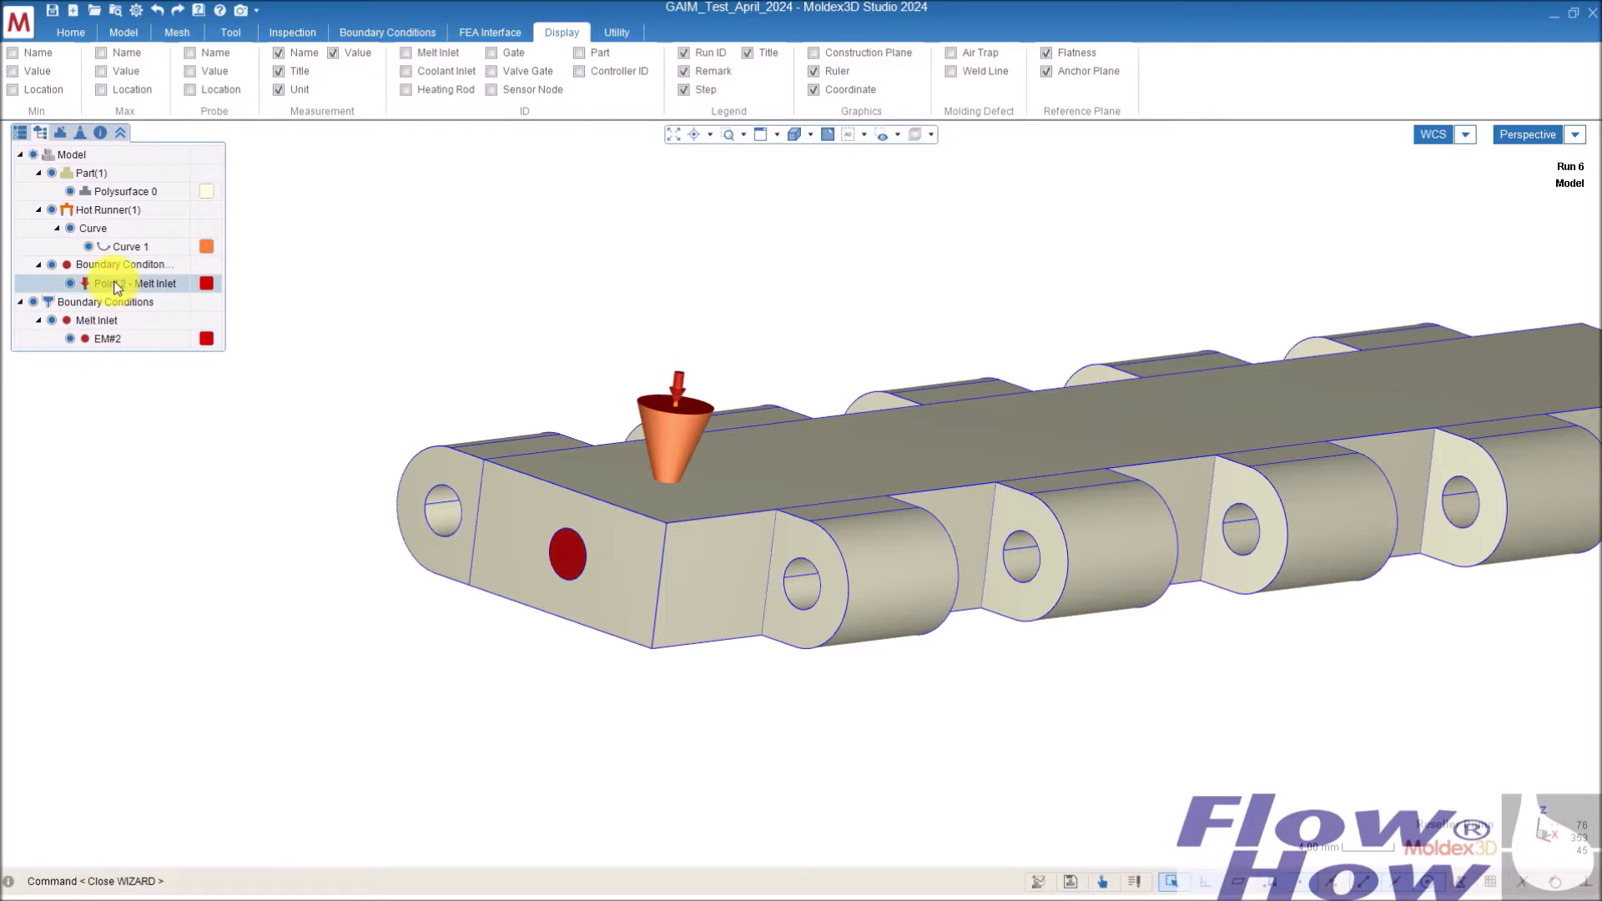
left_click(349, 292)
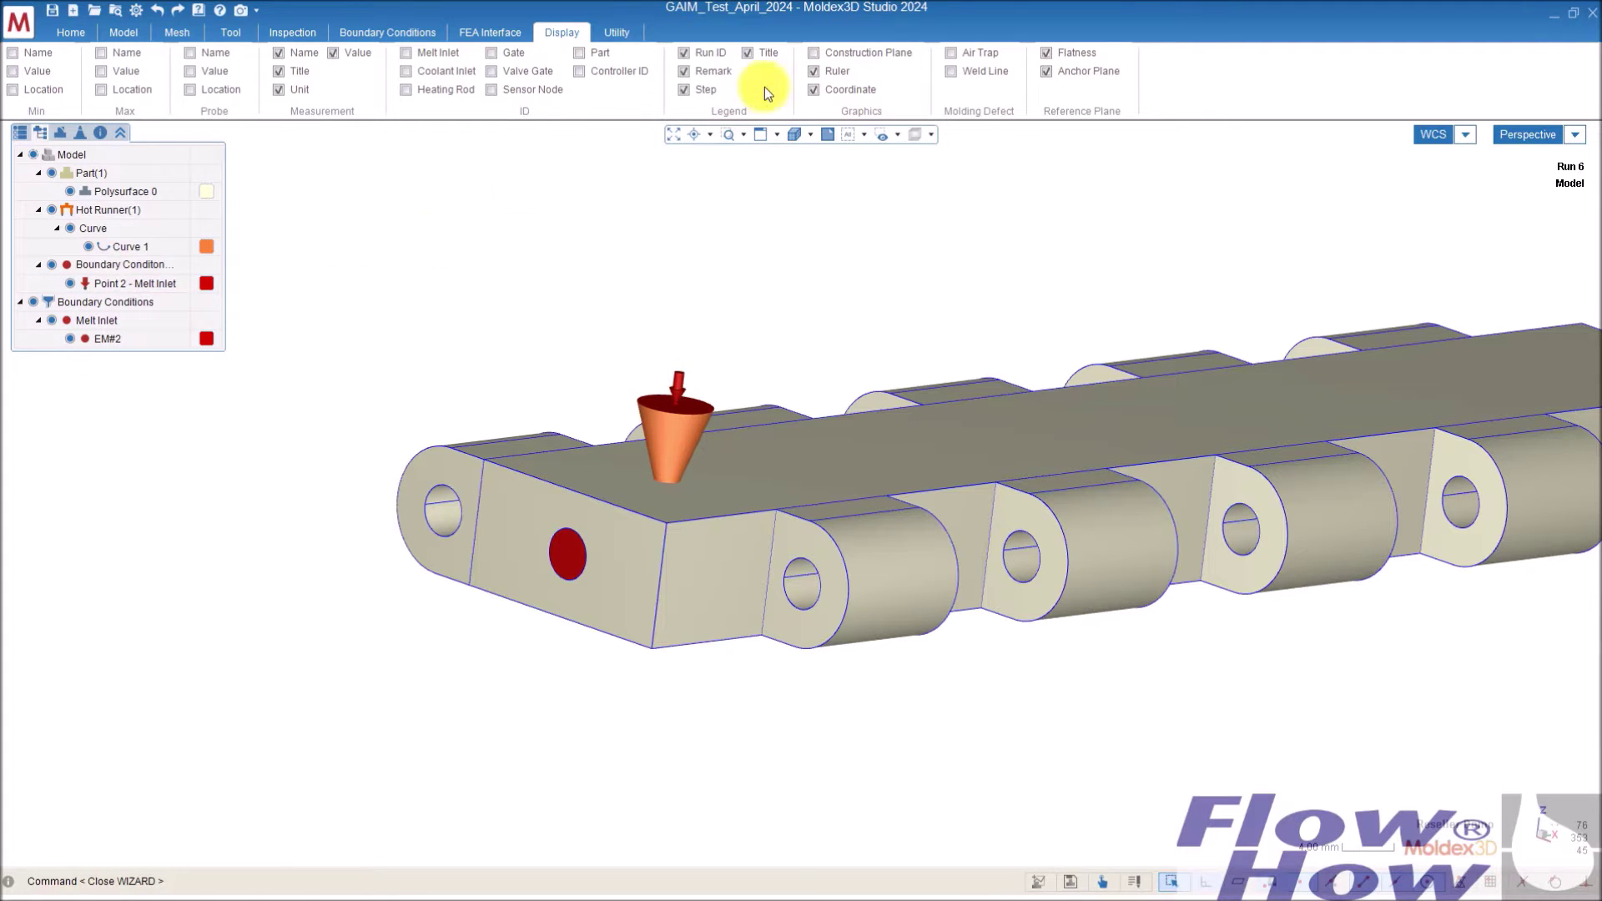
left_click(68, 32)
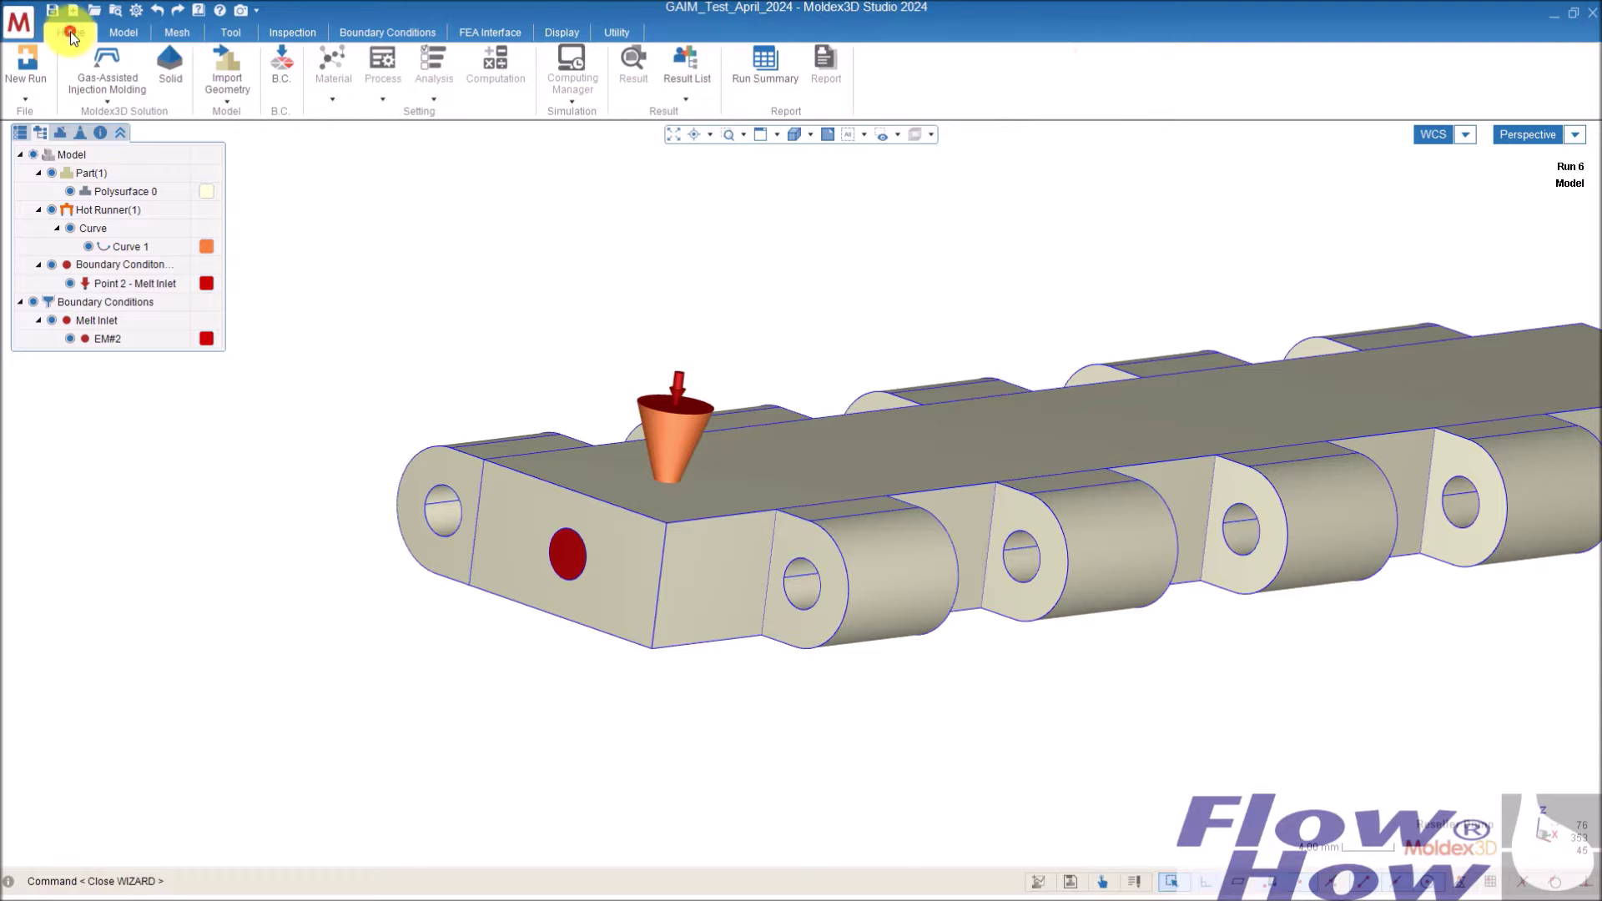
left_click(175, 32)
middle_click_drag(799, 383, 587, 426)
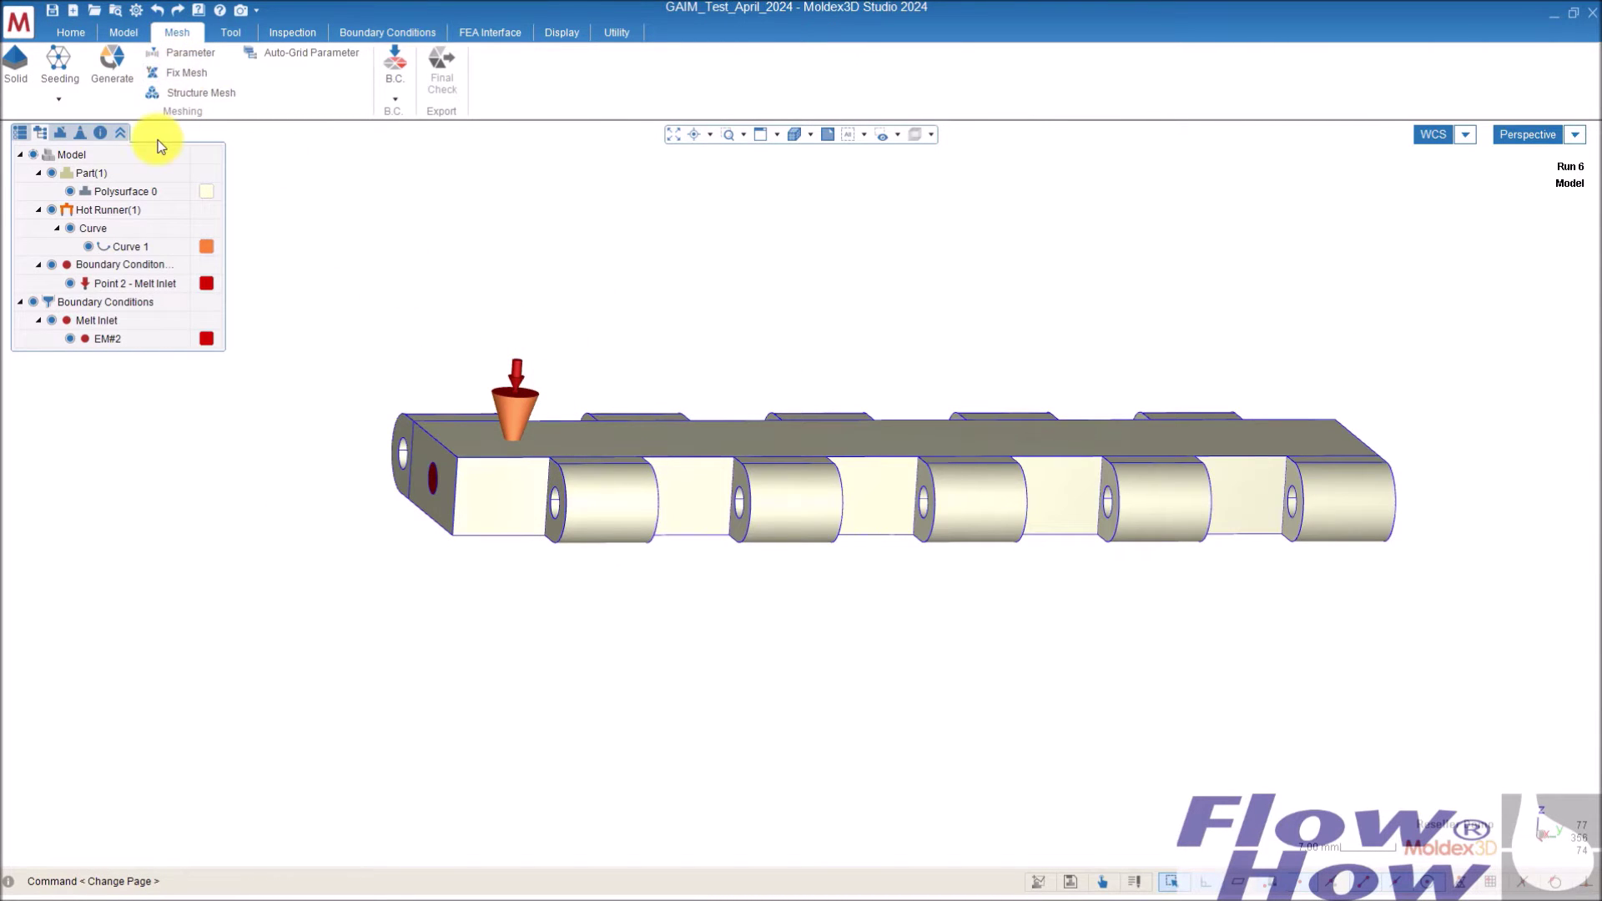
left_click(190, 52)
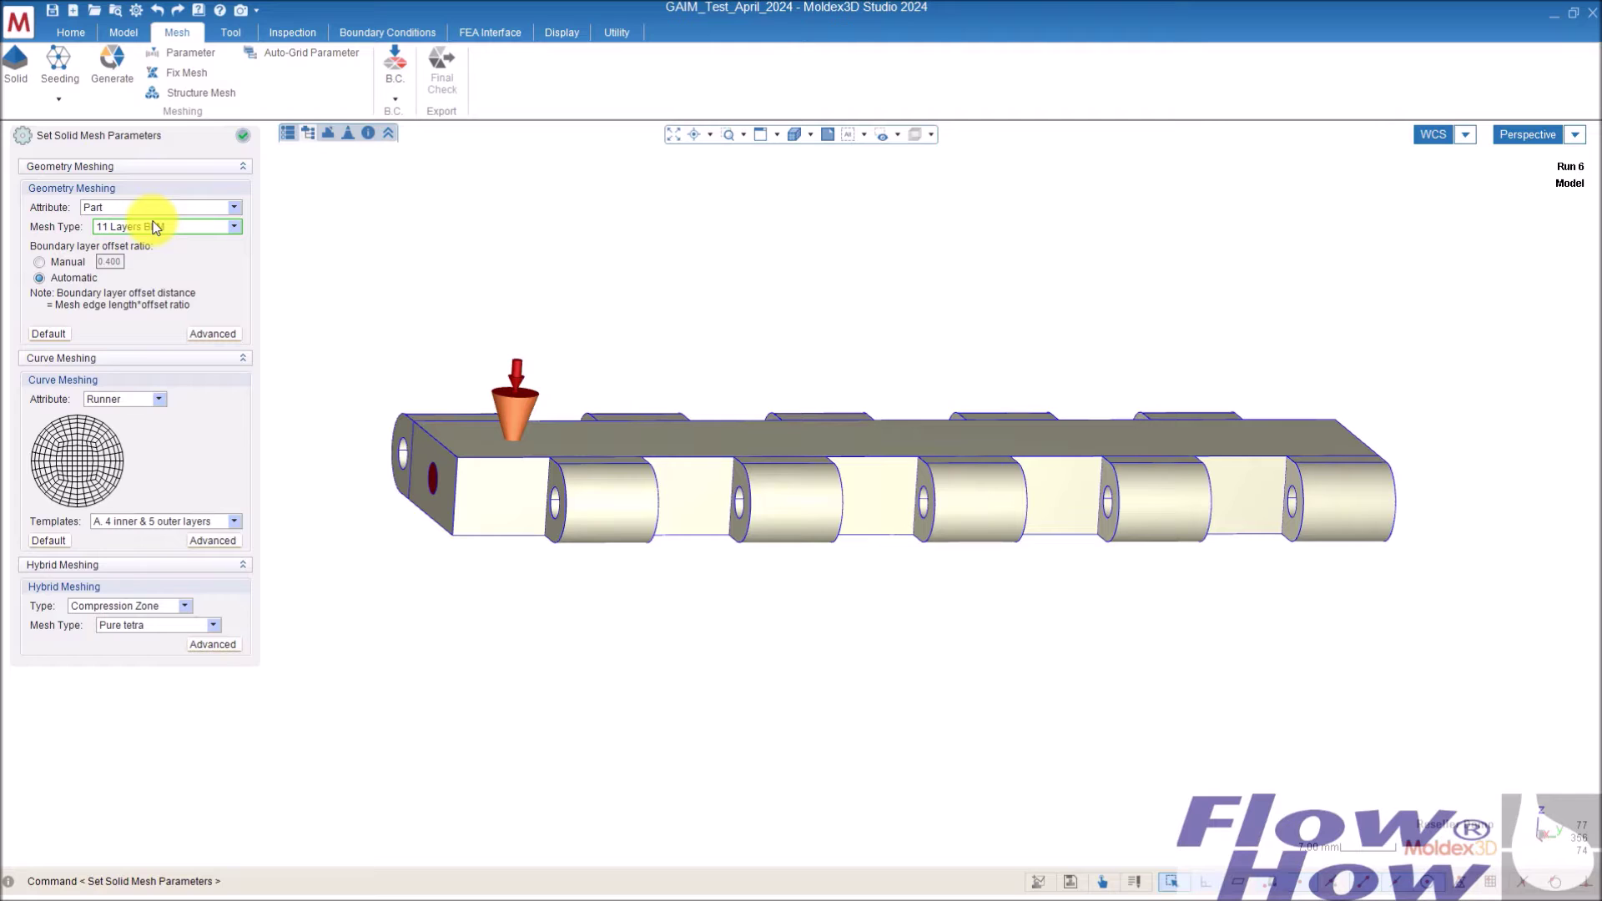
left_click(241, 135)
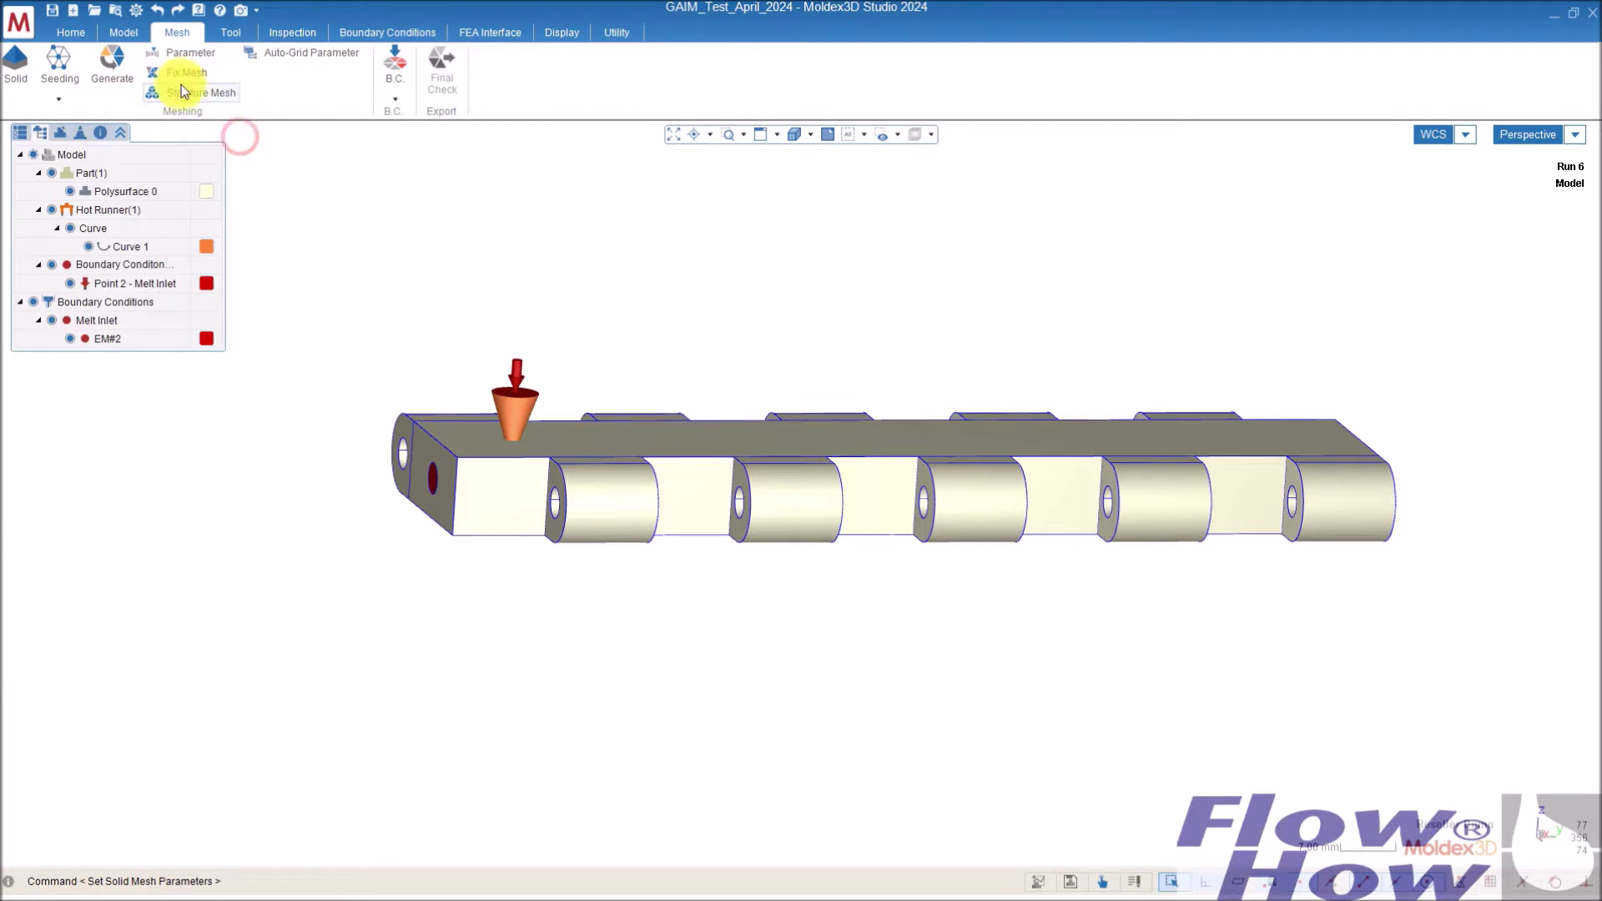
left_click(136, 11)
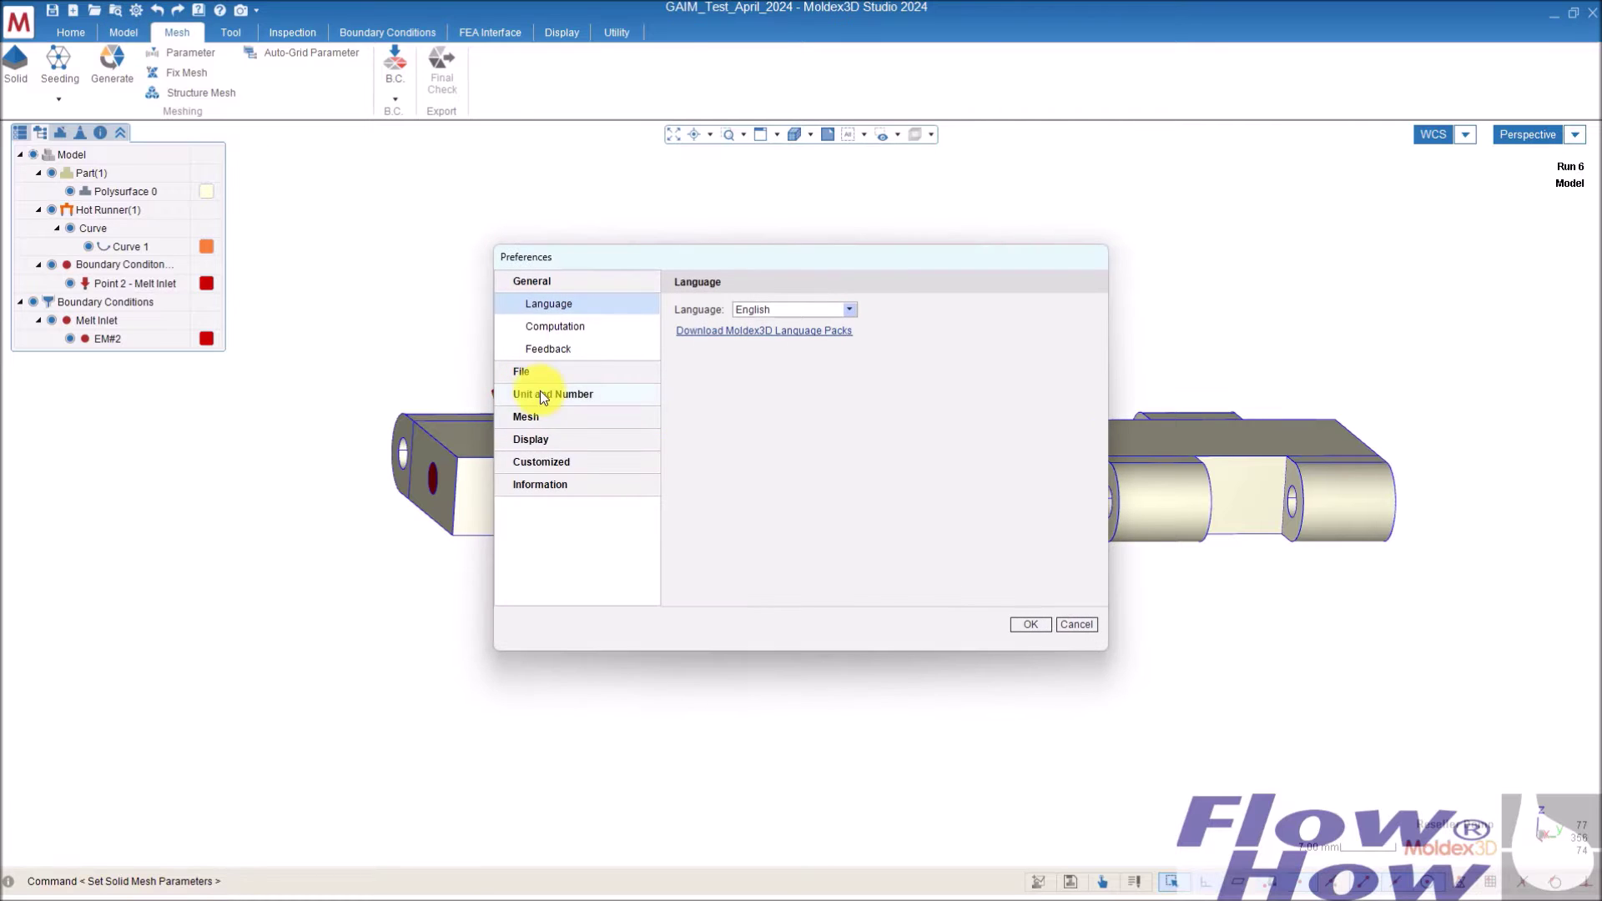
left_click(549, 419)
left_click(582, 415)
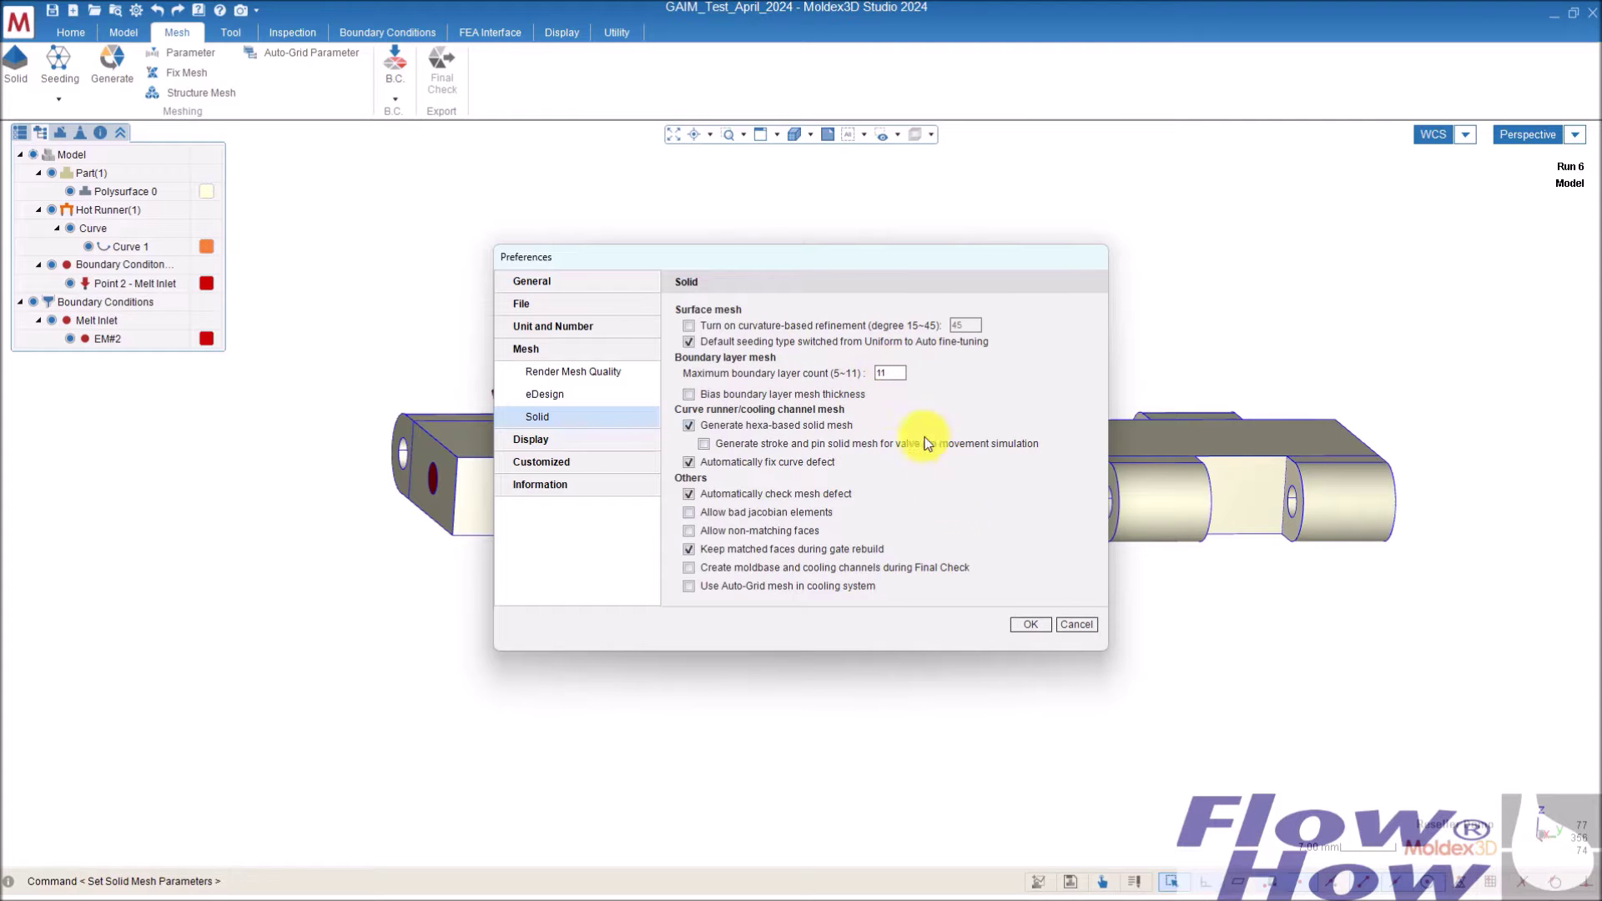
left_click(1076, 625)
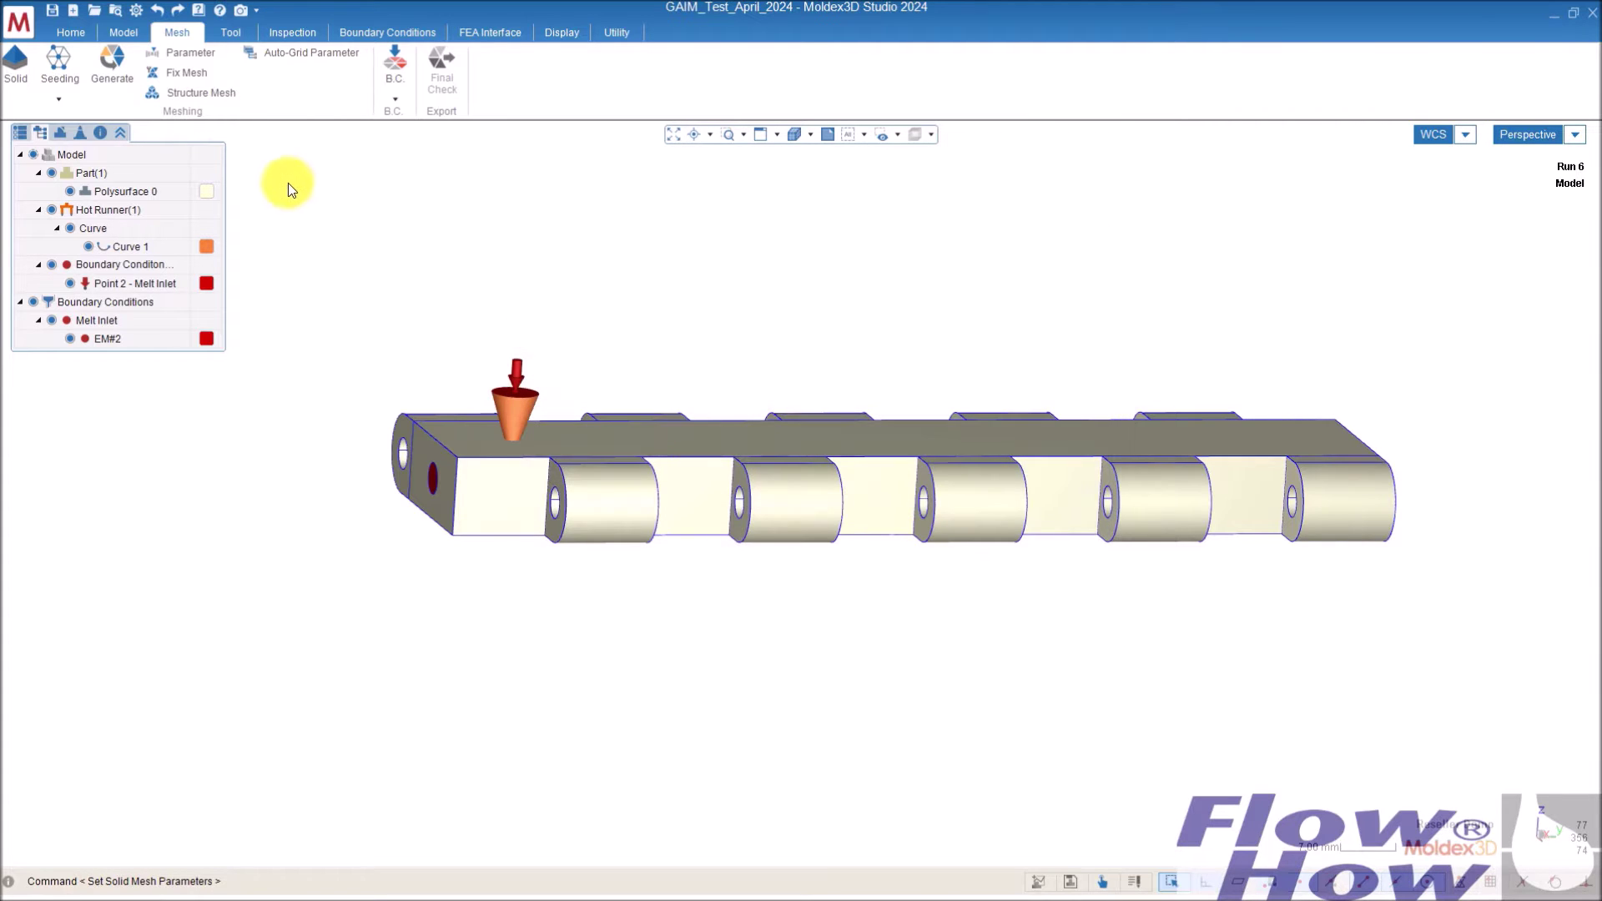
- Seed Polysurface 0 with a 1.5 global mesh size
middle_click_drag(428, 484, 565, 501)
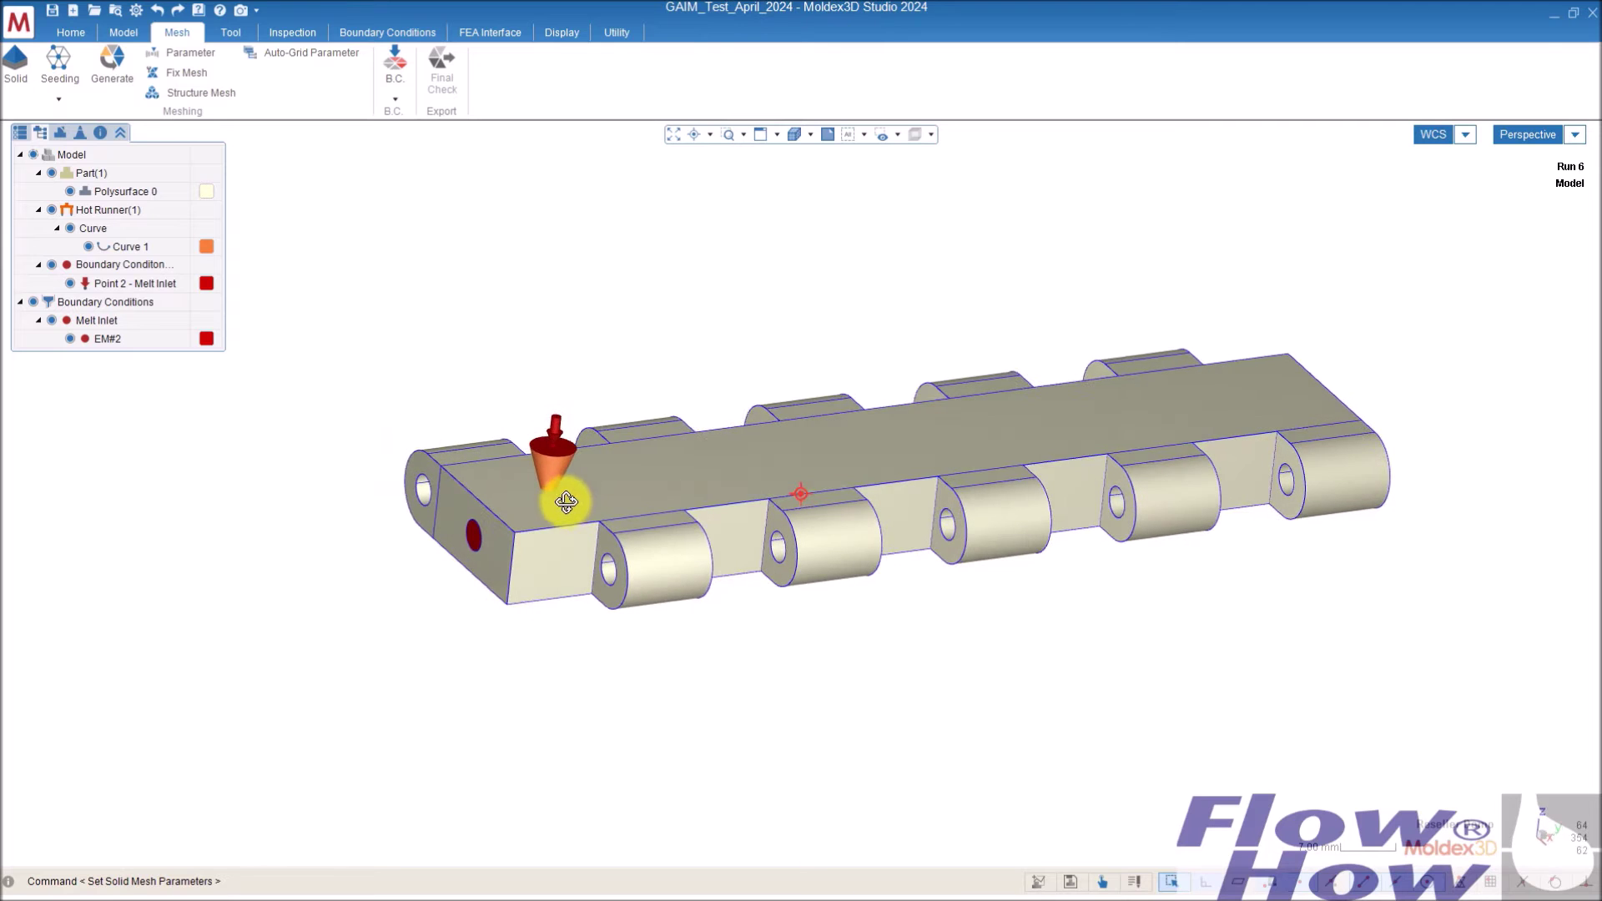
middle_click_drag(534, 554, 518, 557)
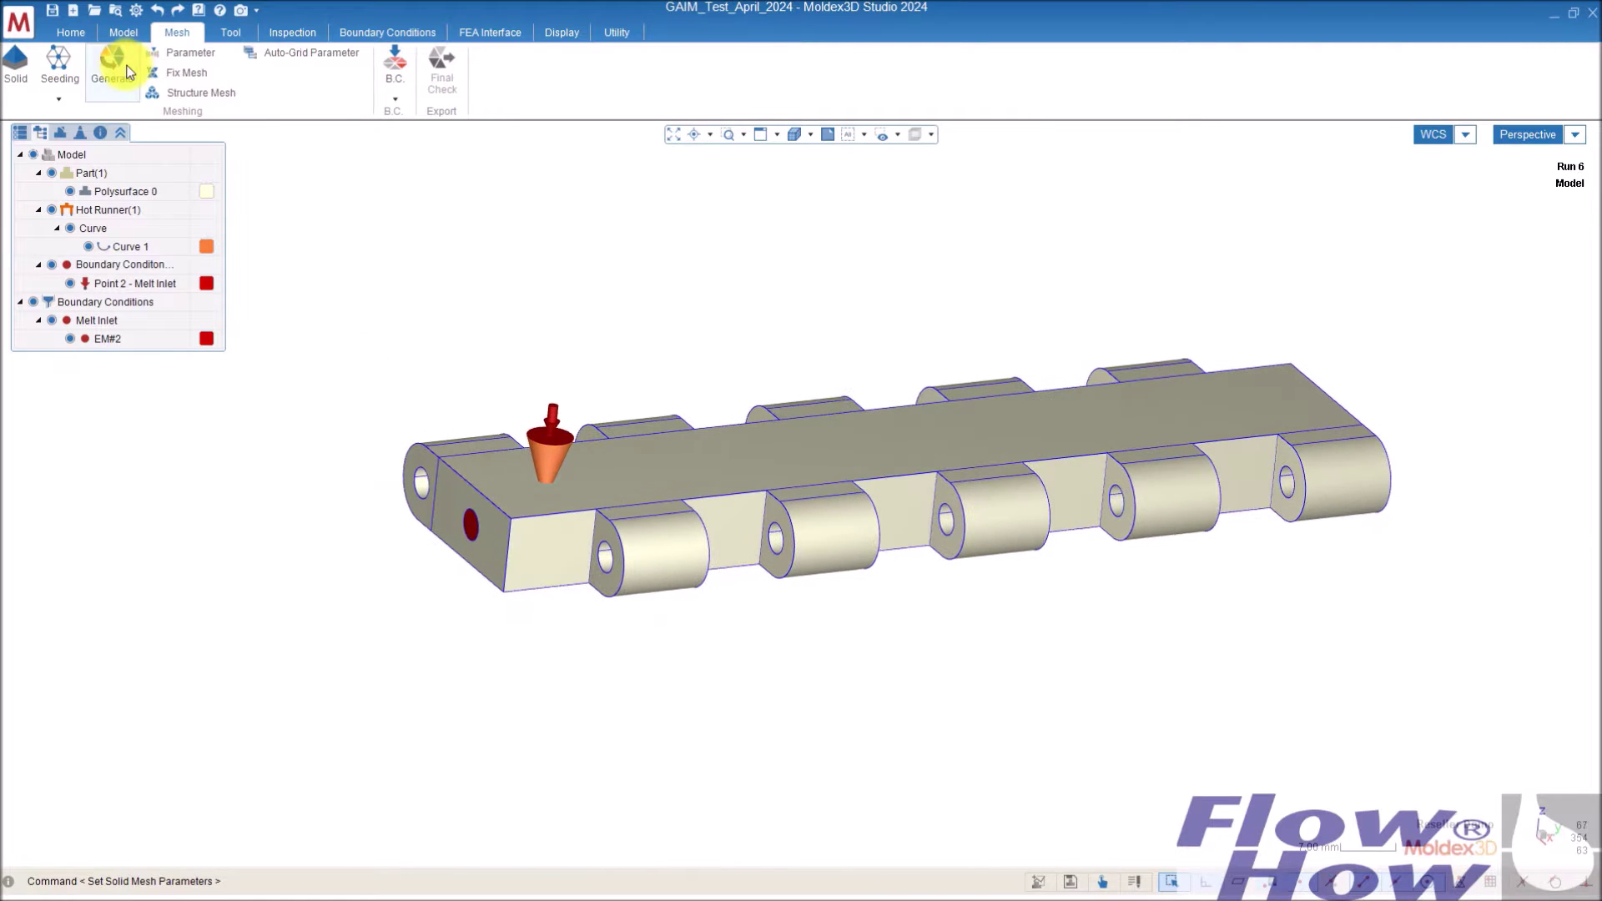
left_click(58, 60)
left_click(732, 512)
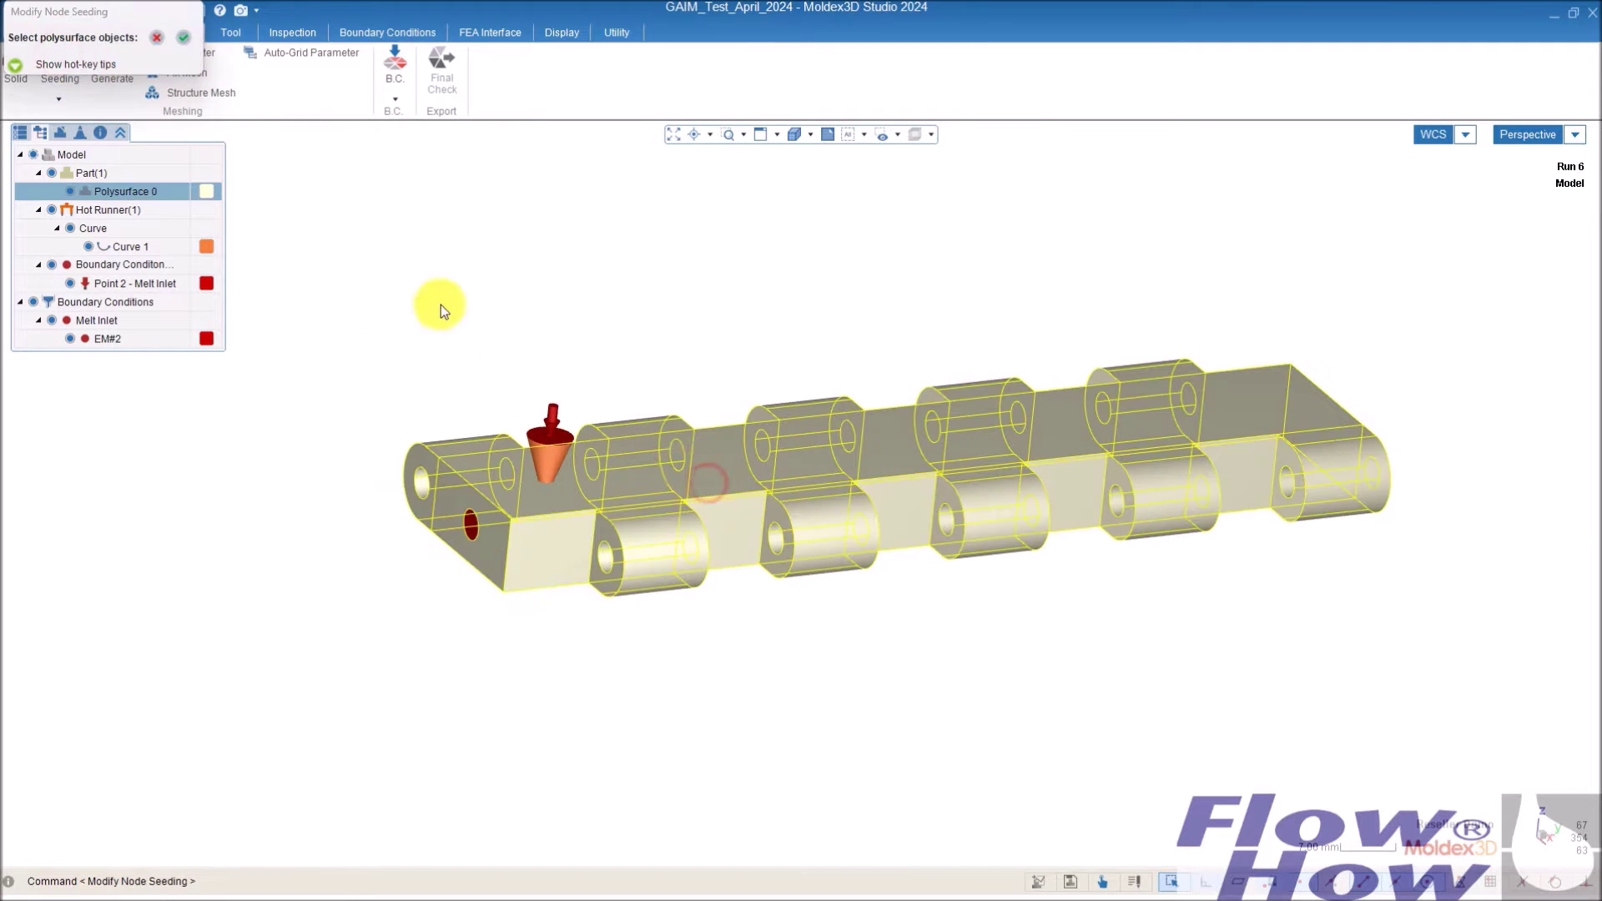
left_click(184, 37)
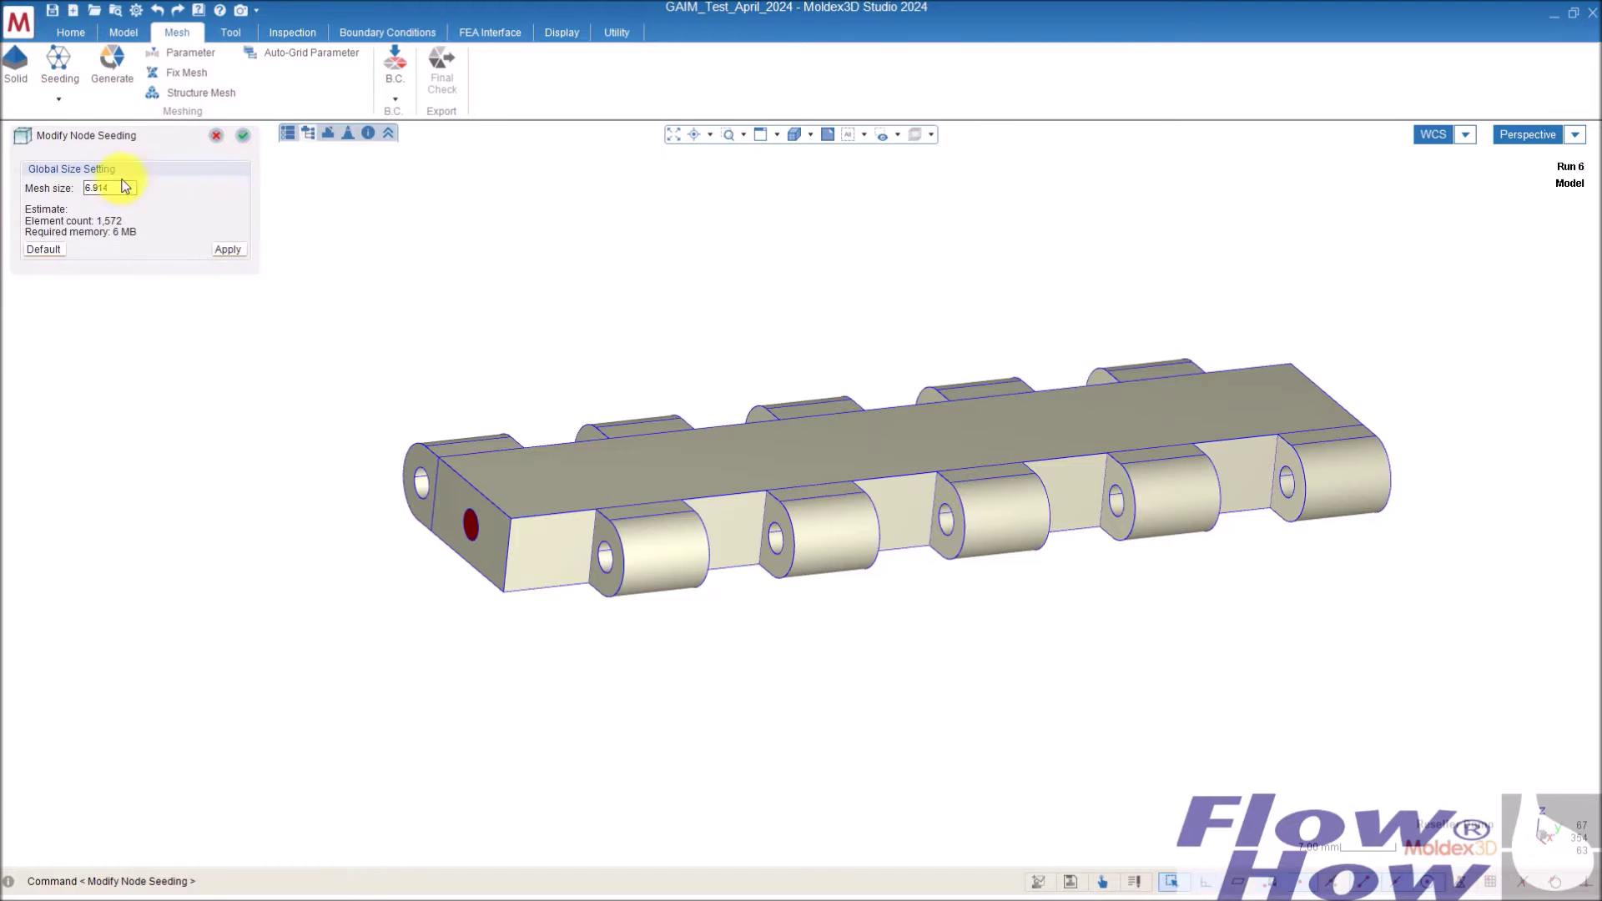
left_click_drag(129, 187, 79, 194)
type("1.5")
left_click(228, 249)
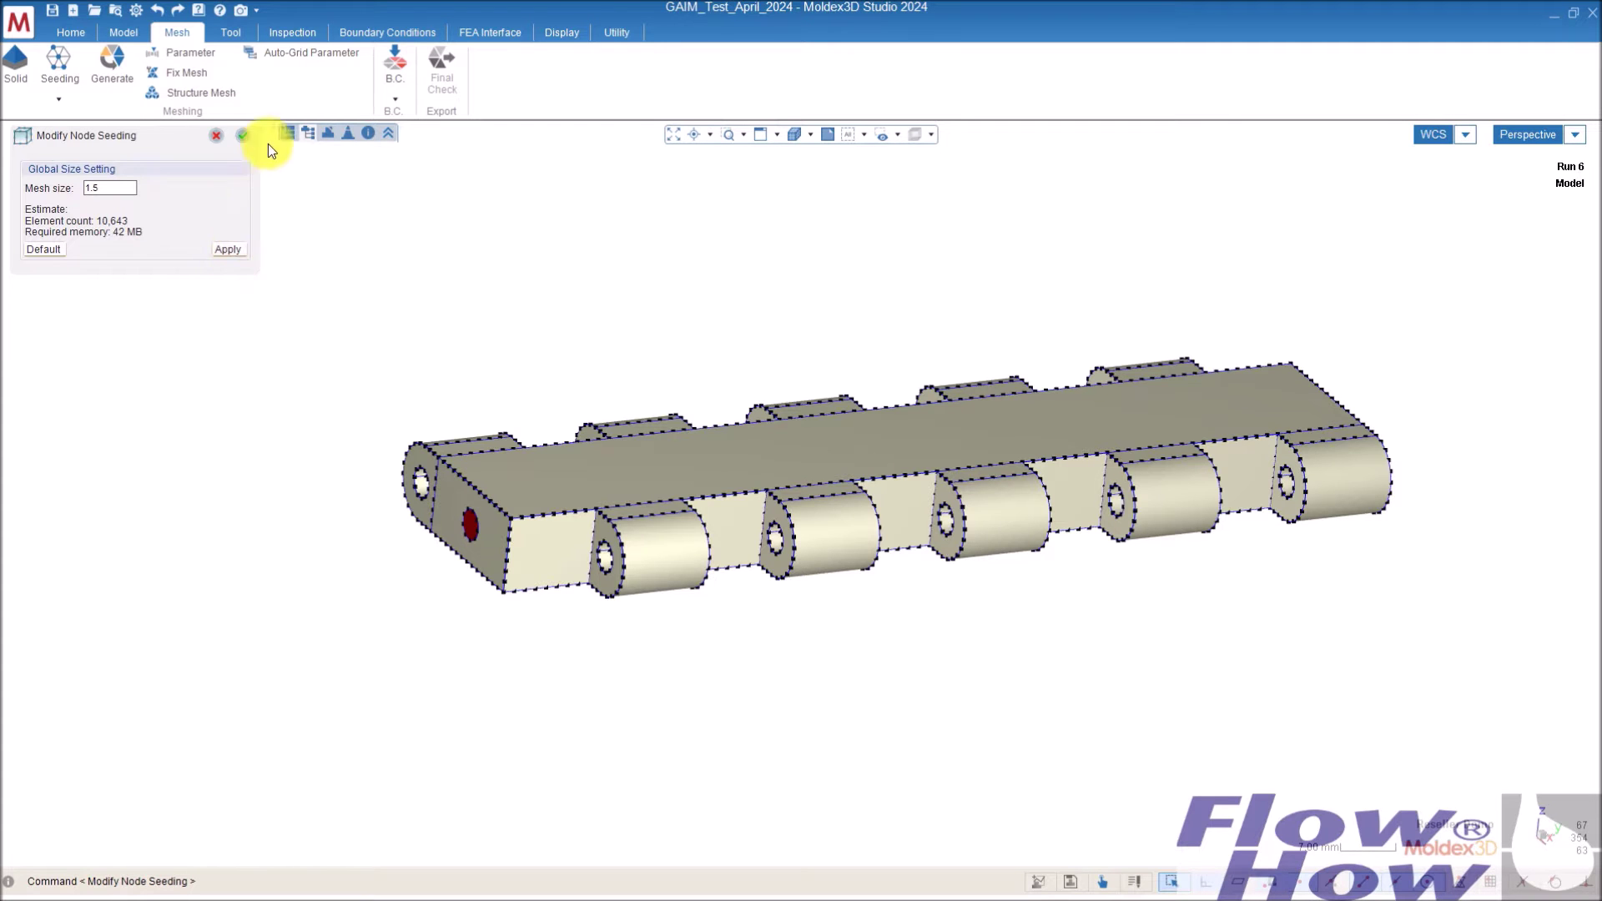
left_click(243, 136)
- Refine the side inlet hole's edge seeding to a 0.393 mesh size
middle_click_drag(272, 234, 562, 458)
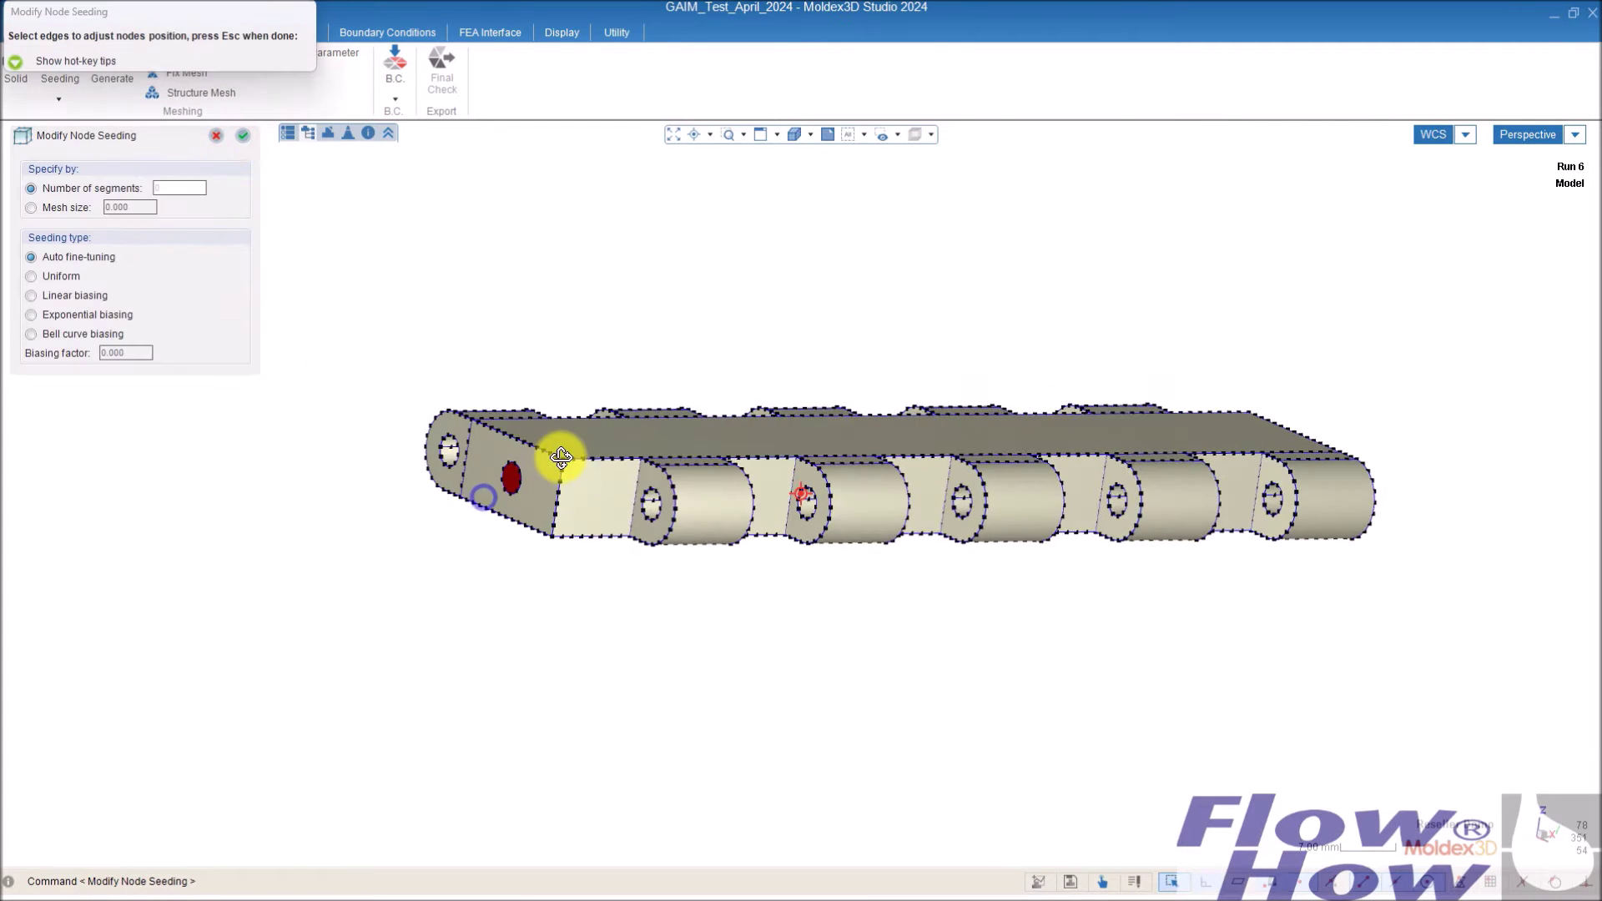
scroll(476, 497, "up", 5)
scroll(535, 481, "up", 2)
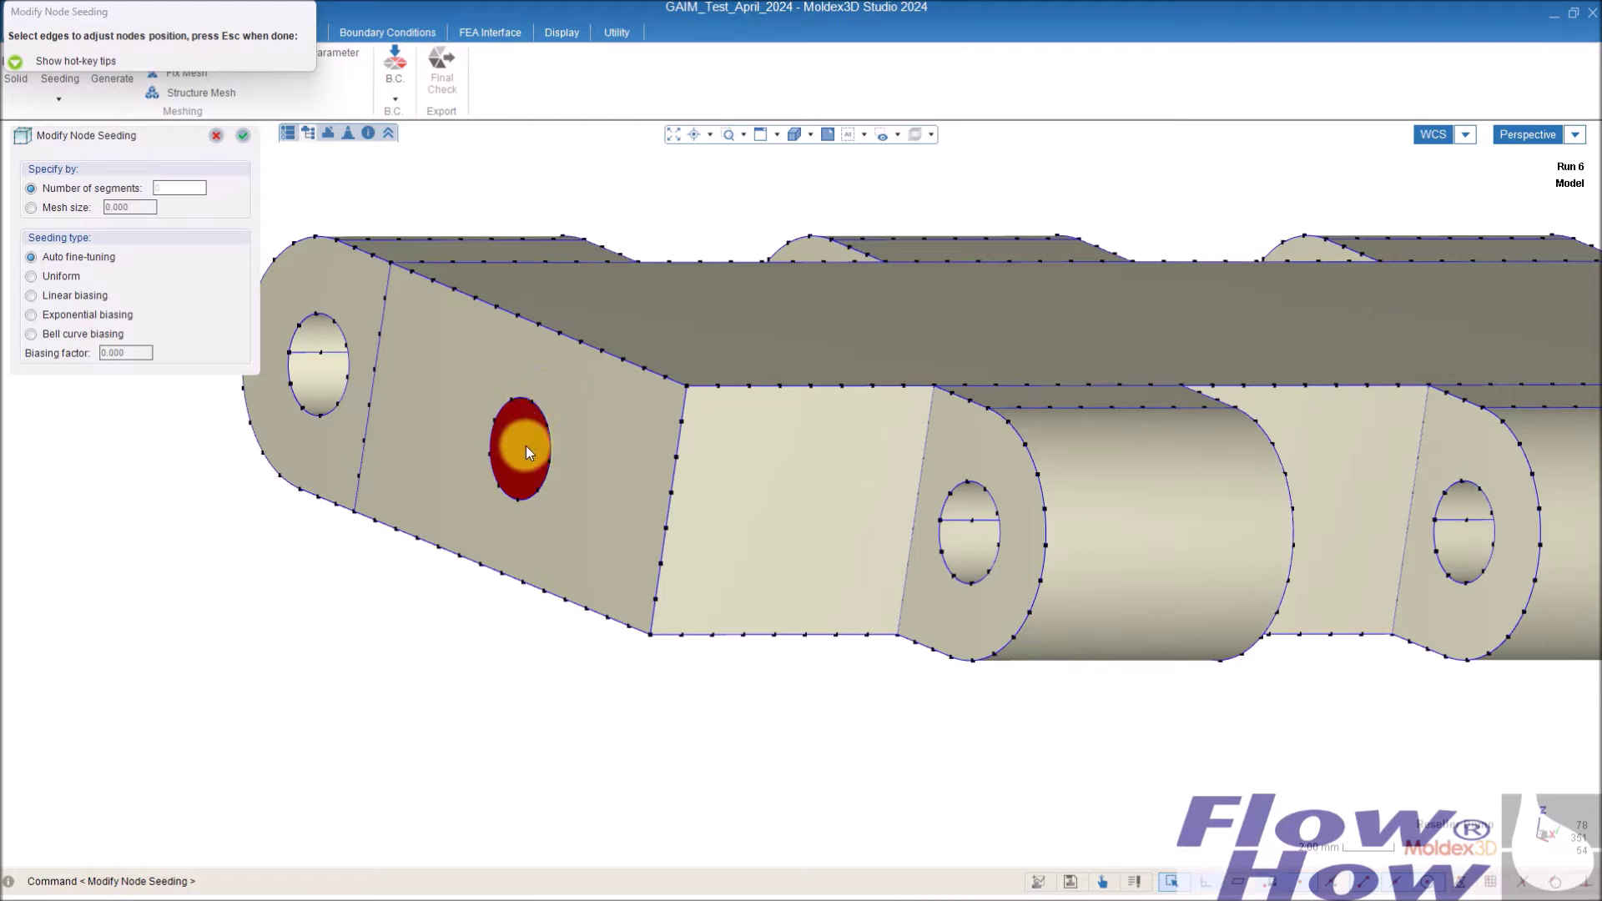
left_click(539, 412)
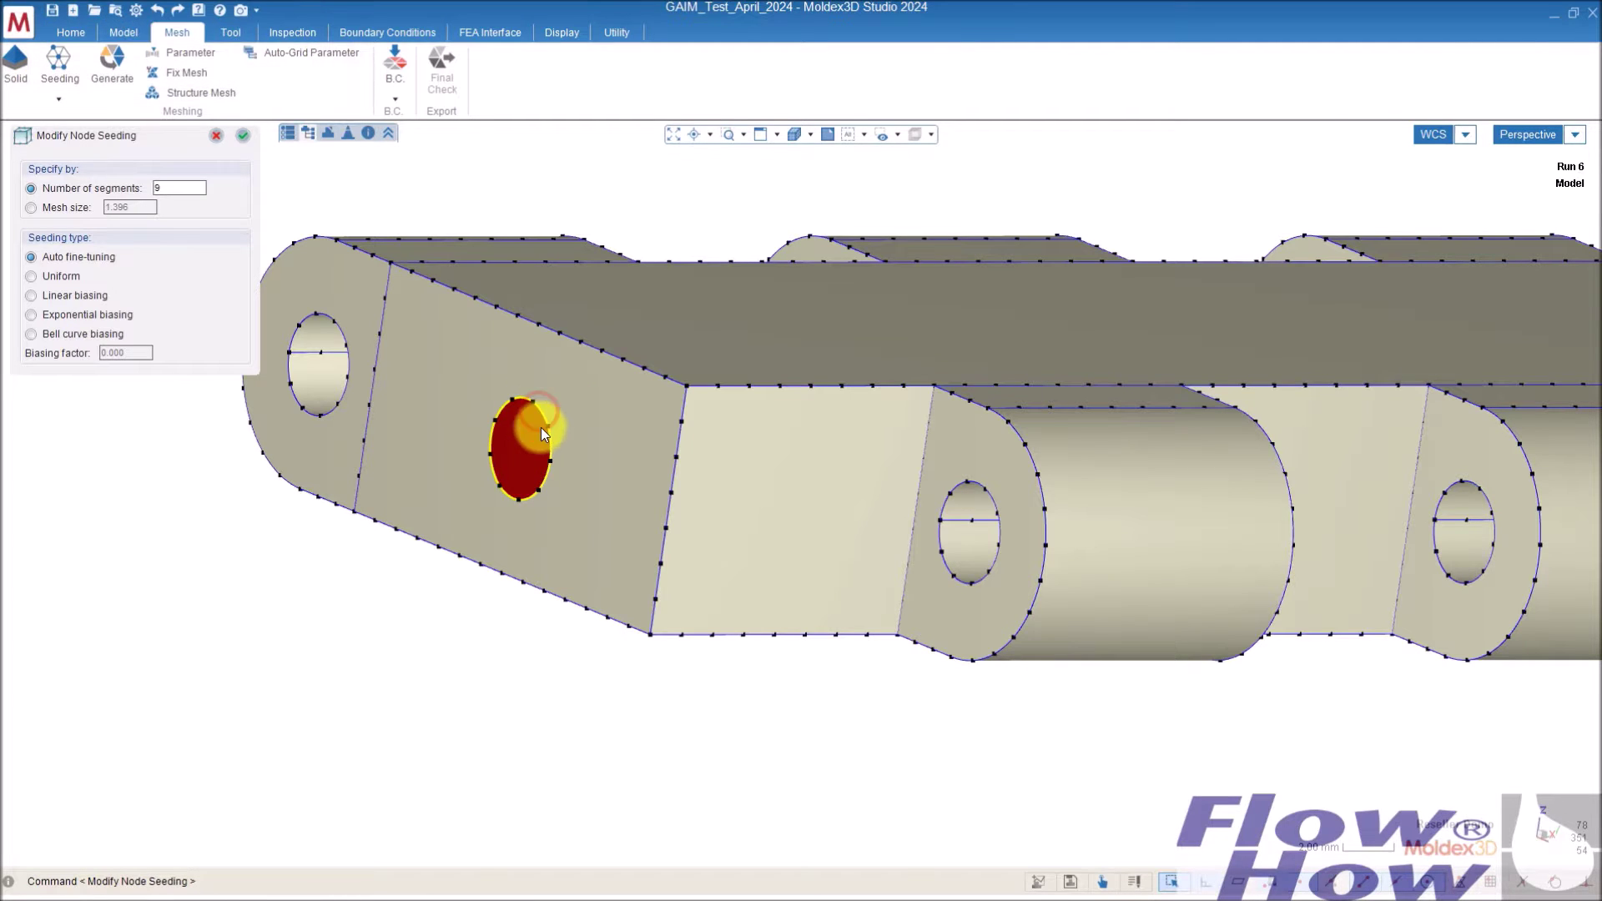
left_click(58, 208)
key("BackSpace")
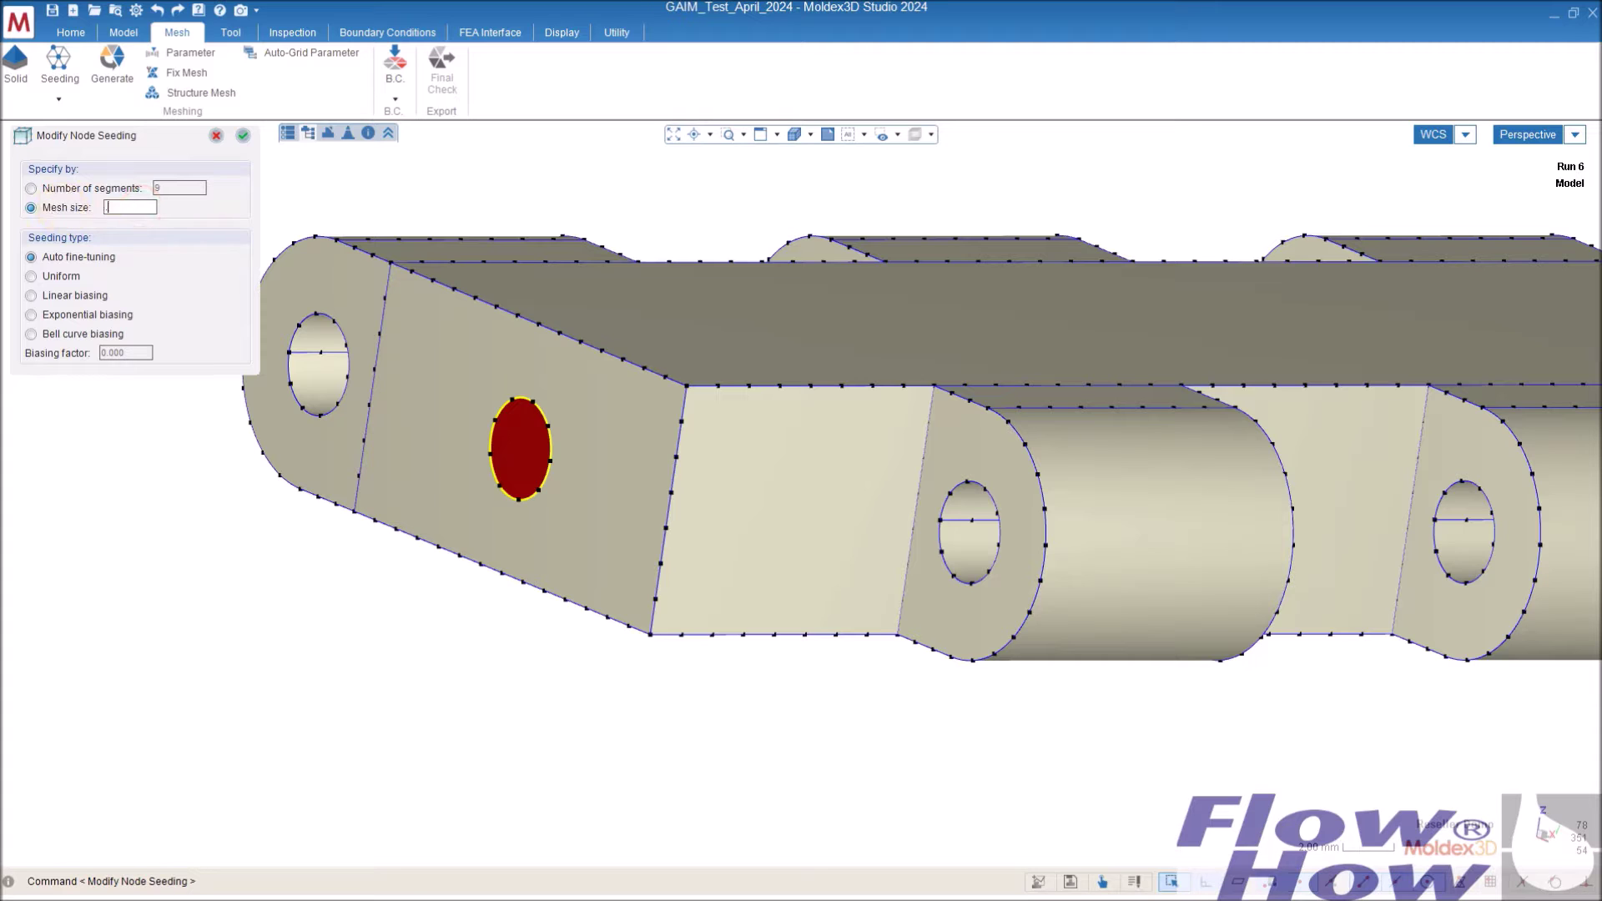
type("0.299")
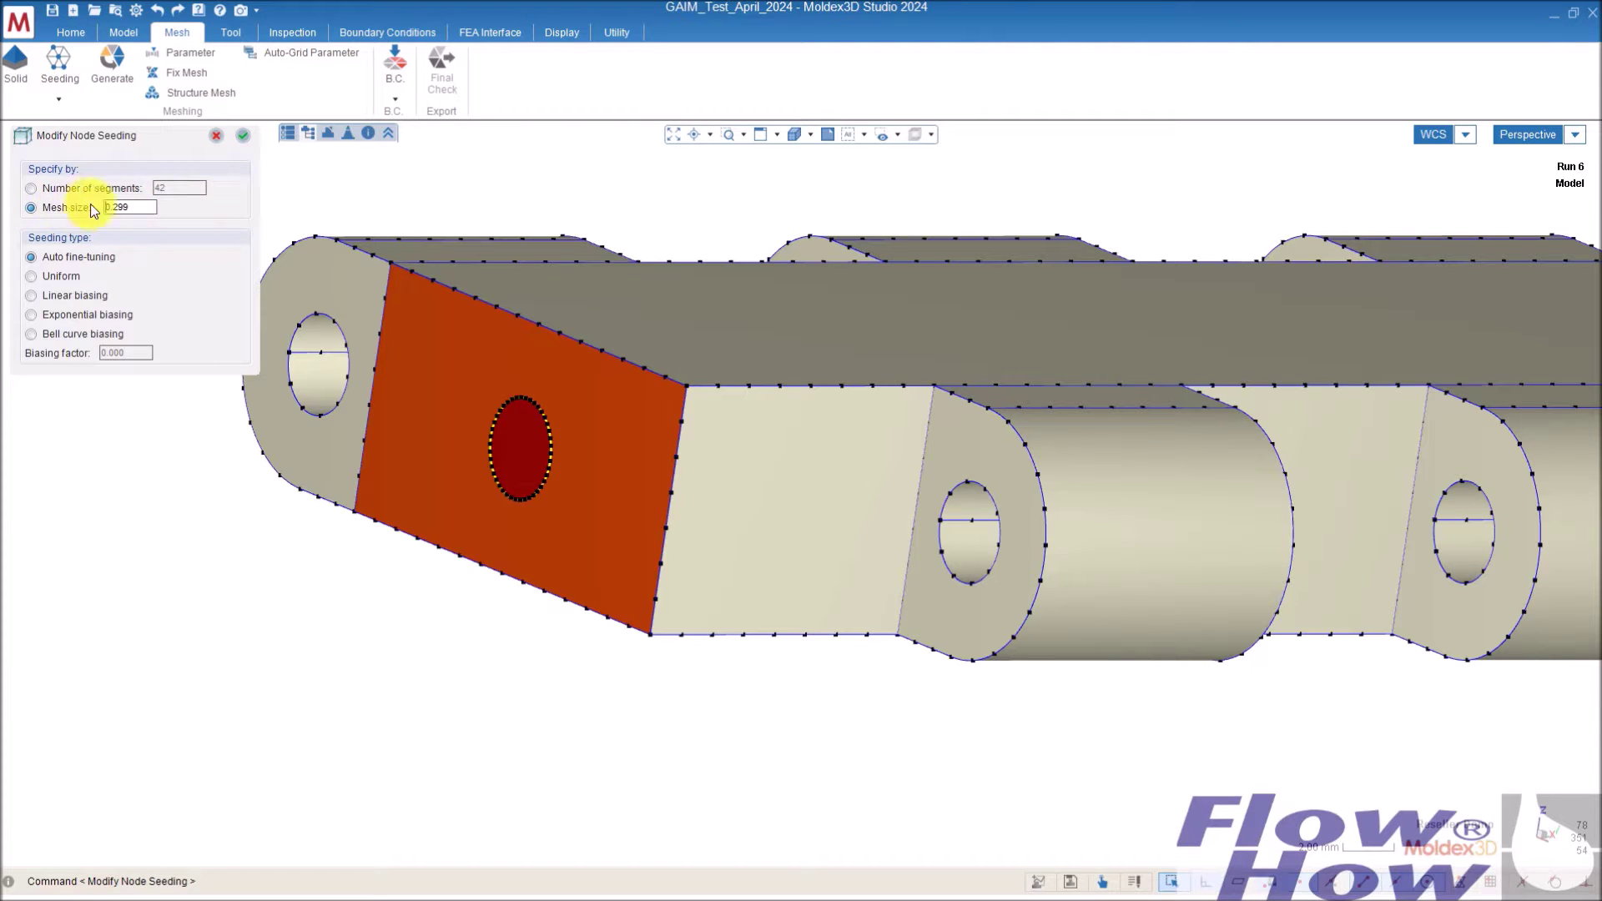
left_click_drag(128, 207, 116, 211)
type("393")
left_click(243, 135)
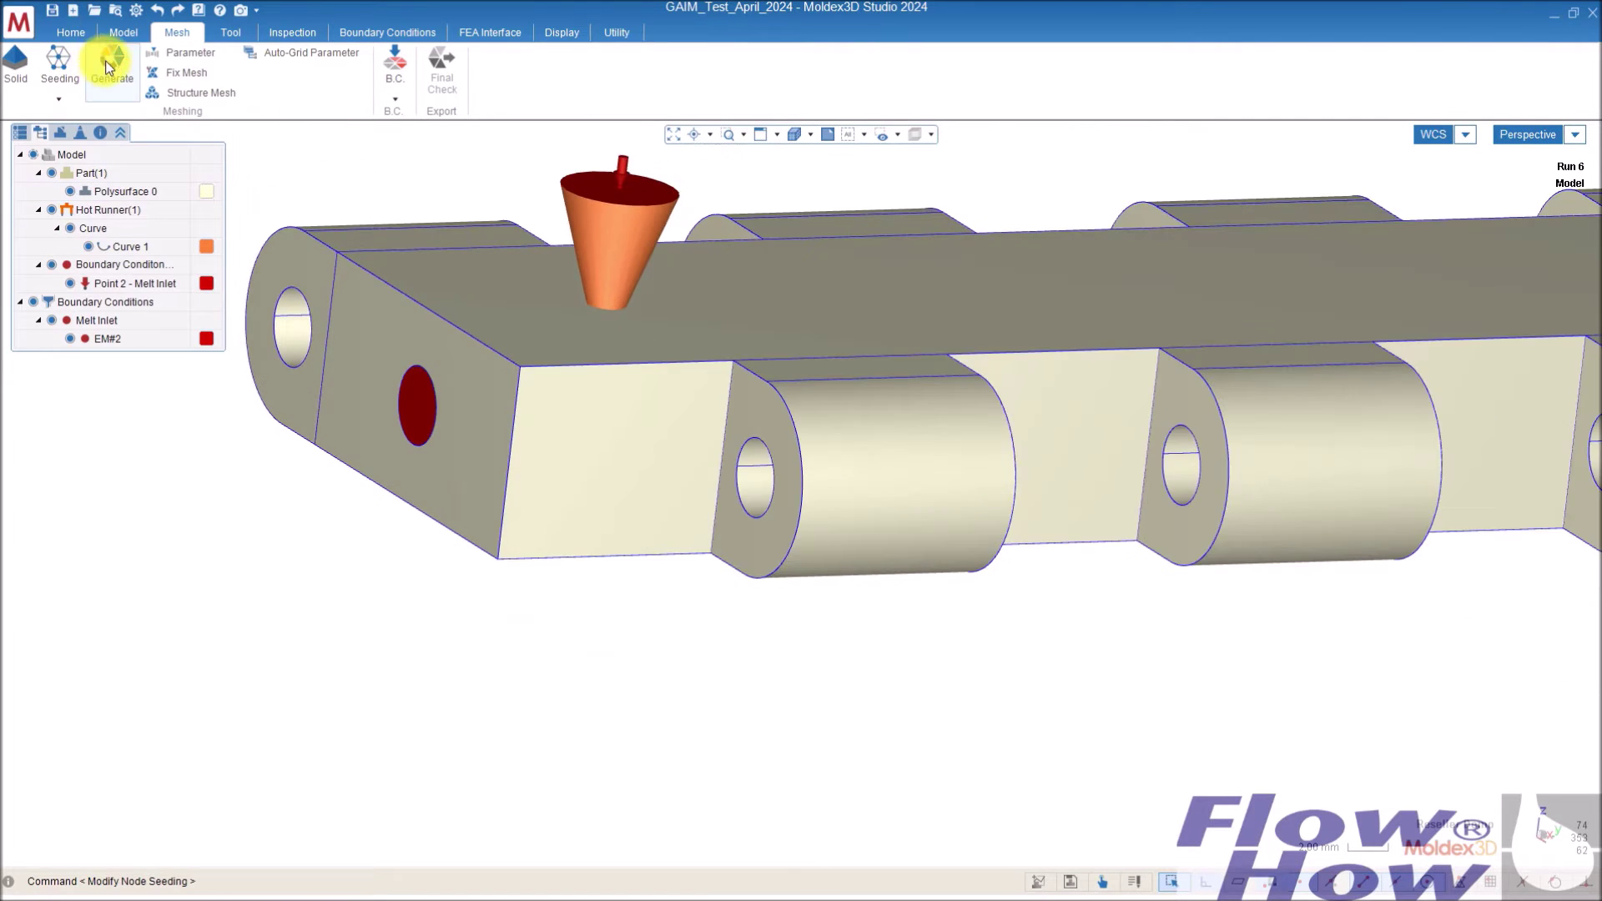
- Generate the surface and solid meshes, then pass Final Check with Z parting direction
left_click(113, 58)
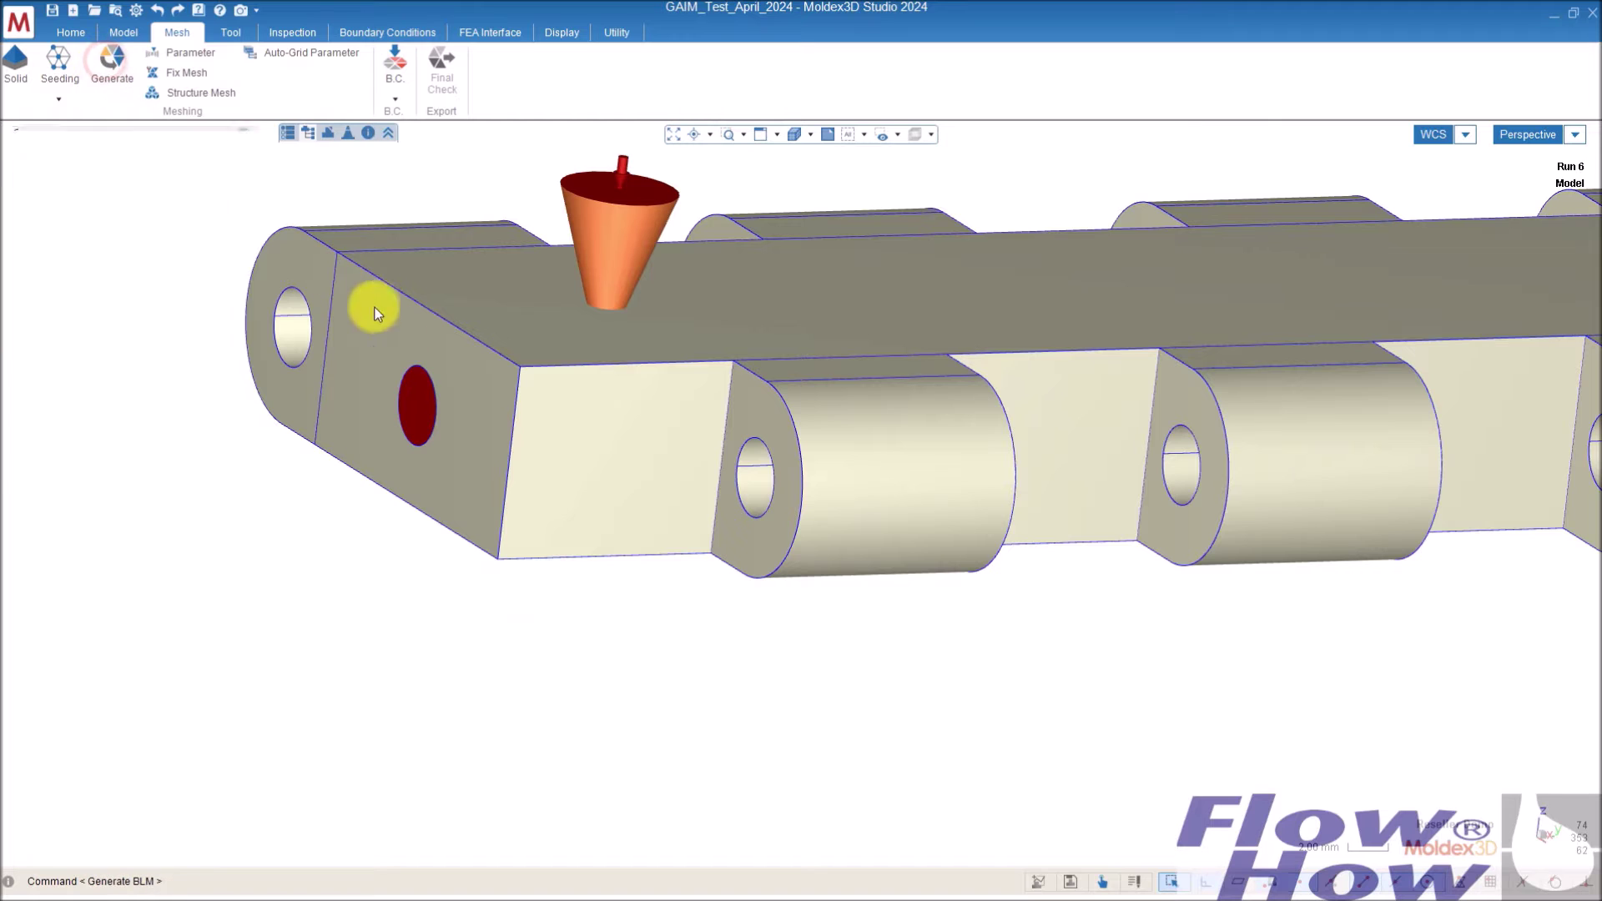
left_click(79, 218)
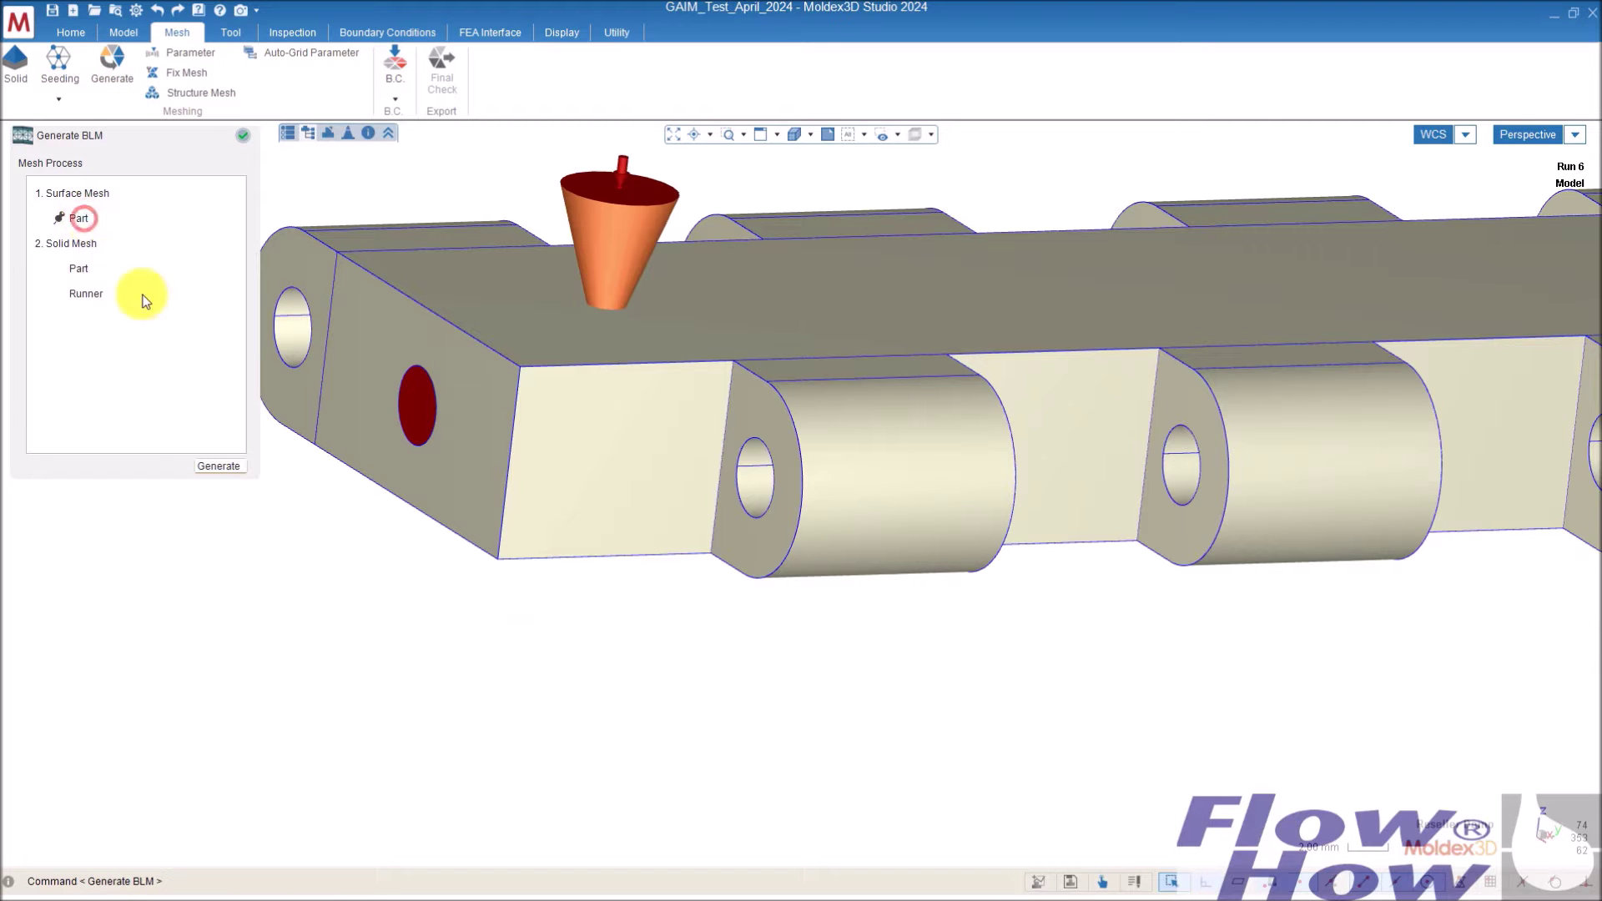
left_click(218, 469)
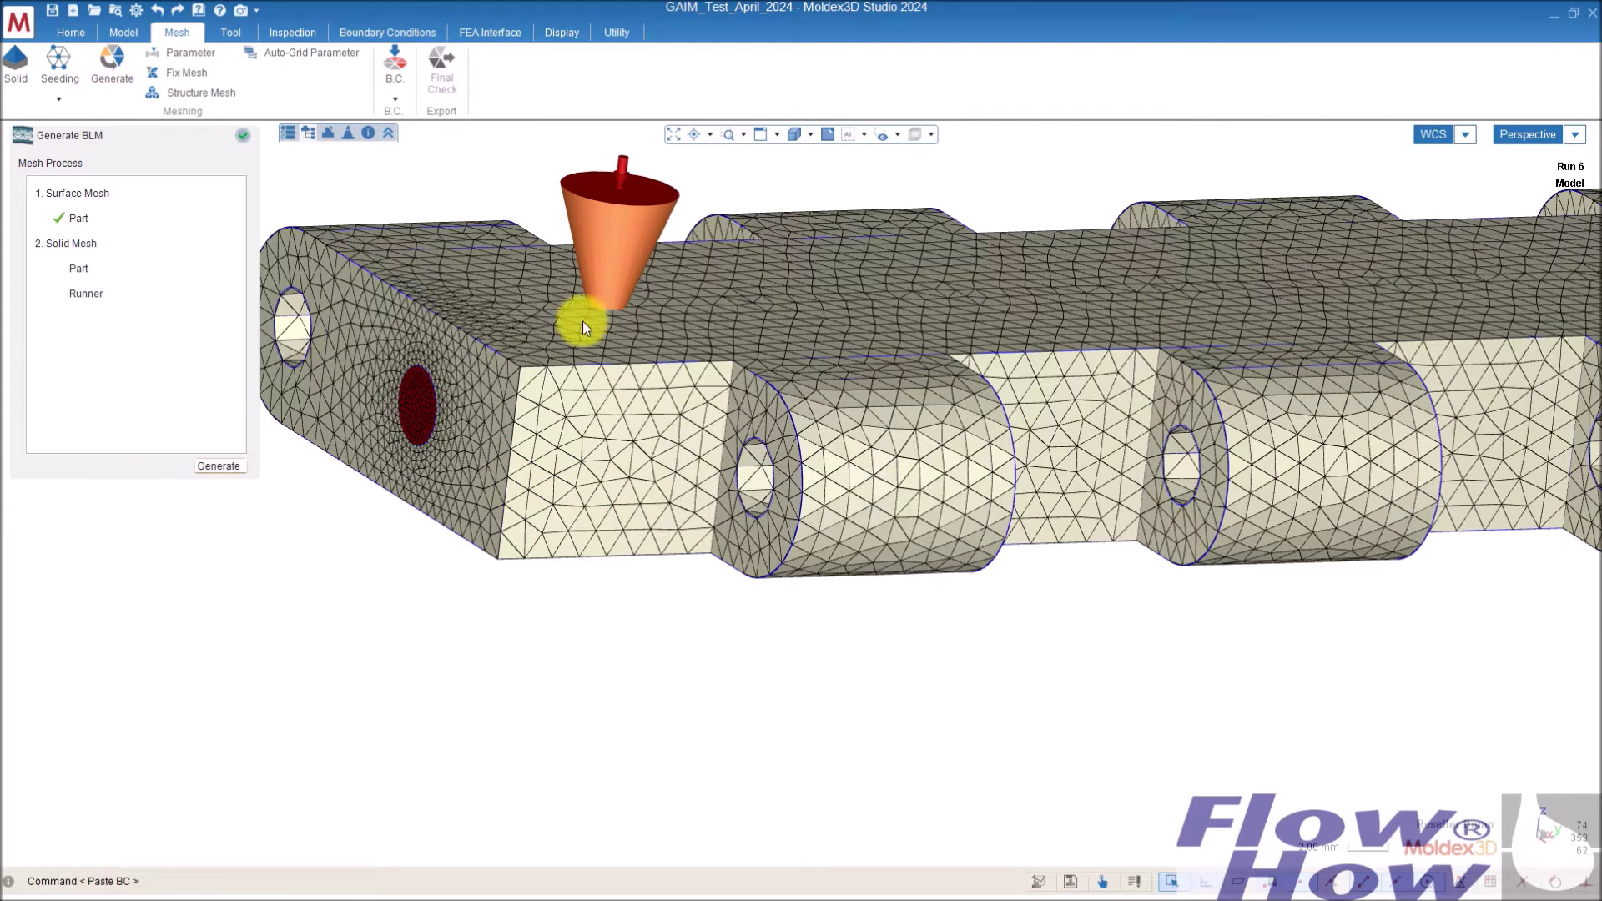
left_click(218, 465)
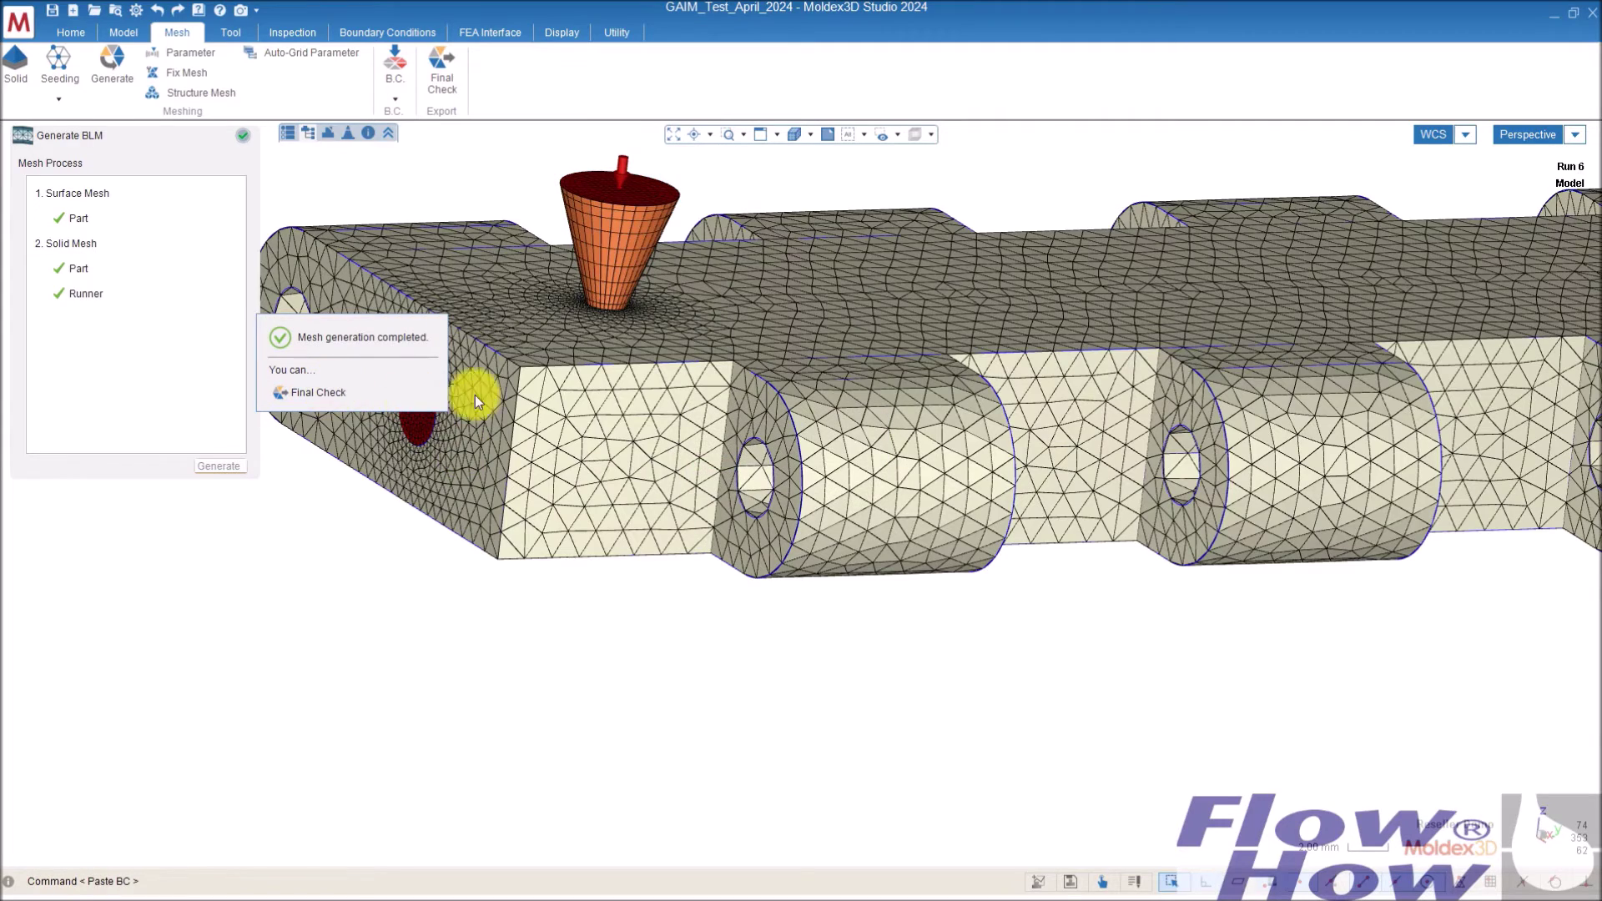
middle_click_drag(549, 554, 701, 561)
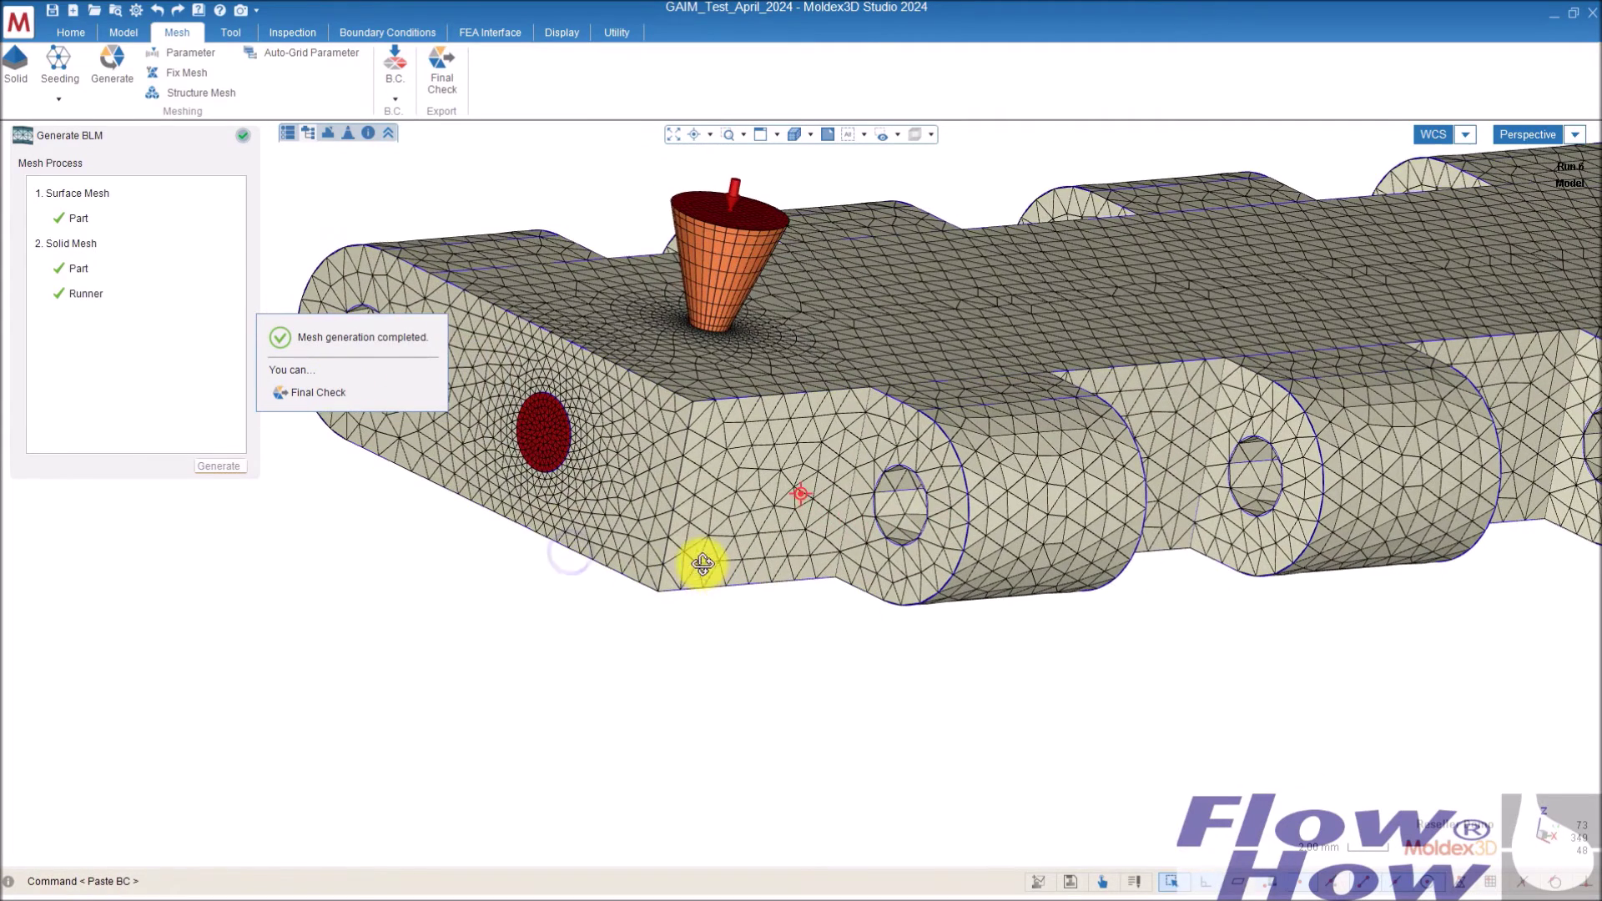
left_click(318, 392)
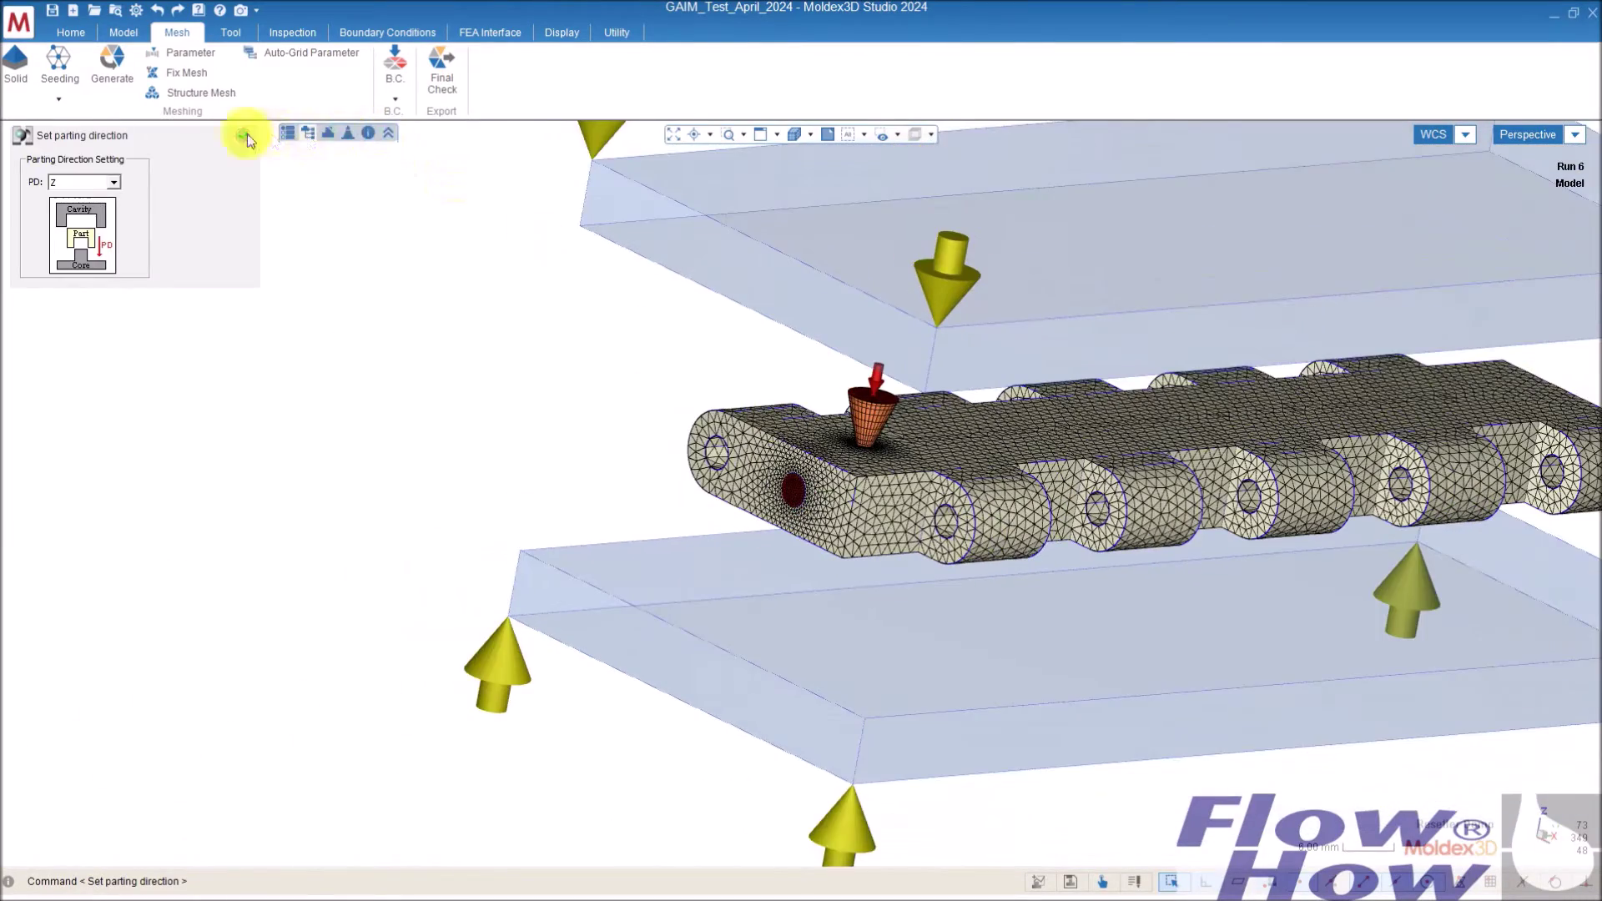
left_click(243, 136)
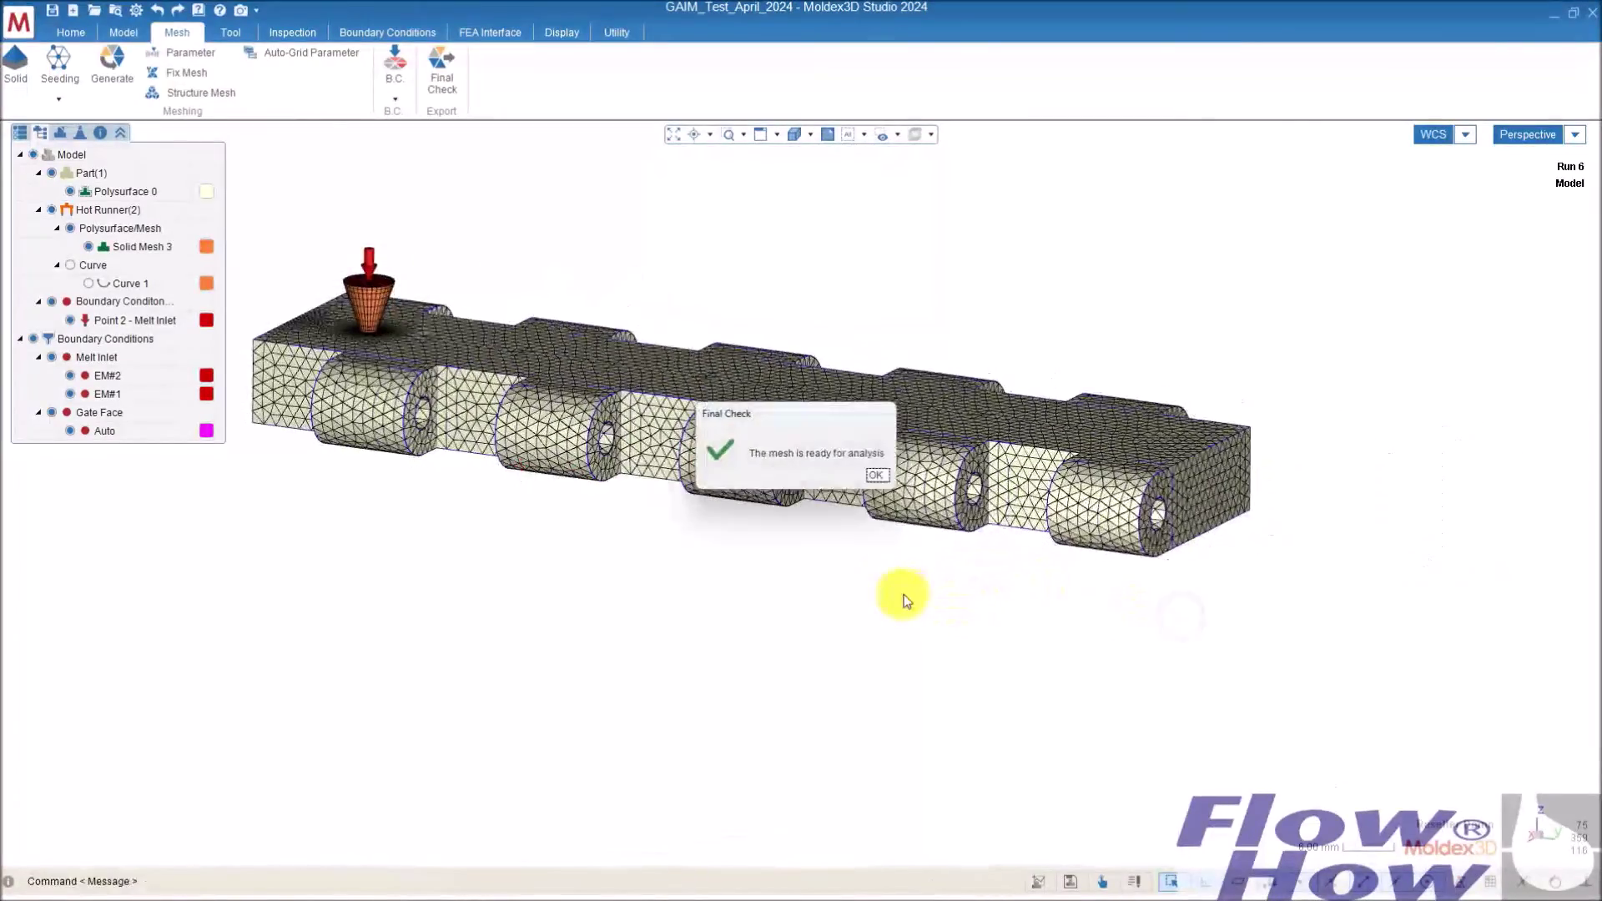
left_click(881, 488)
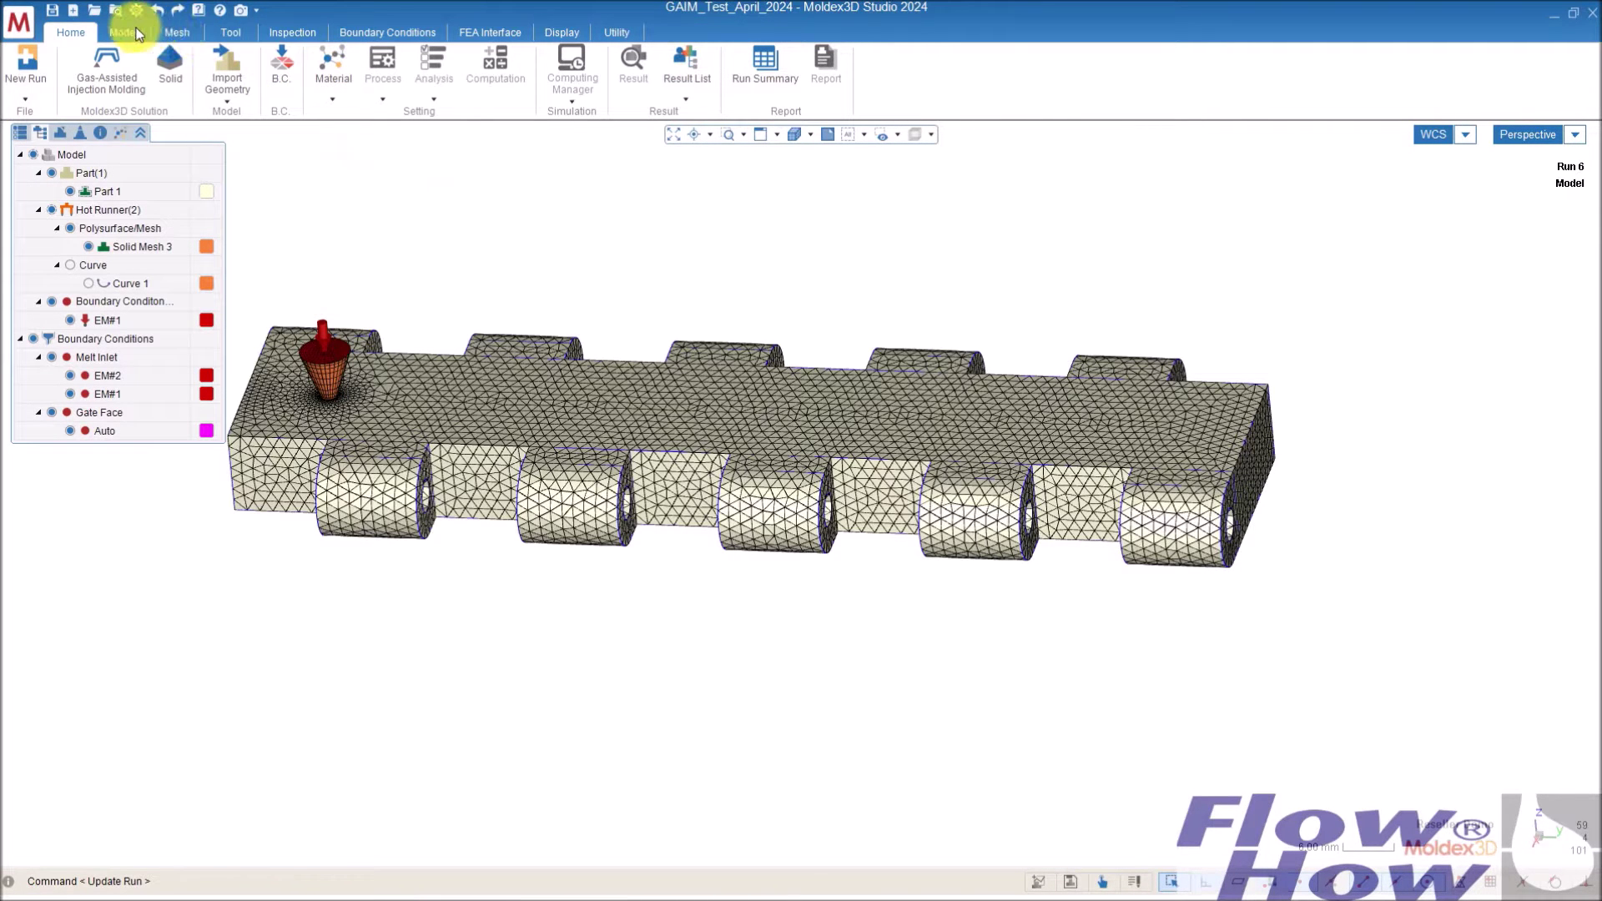
left_click(233, 31)
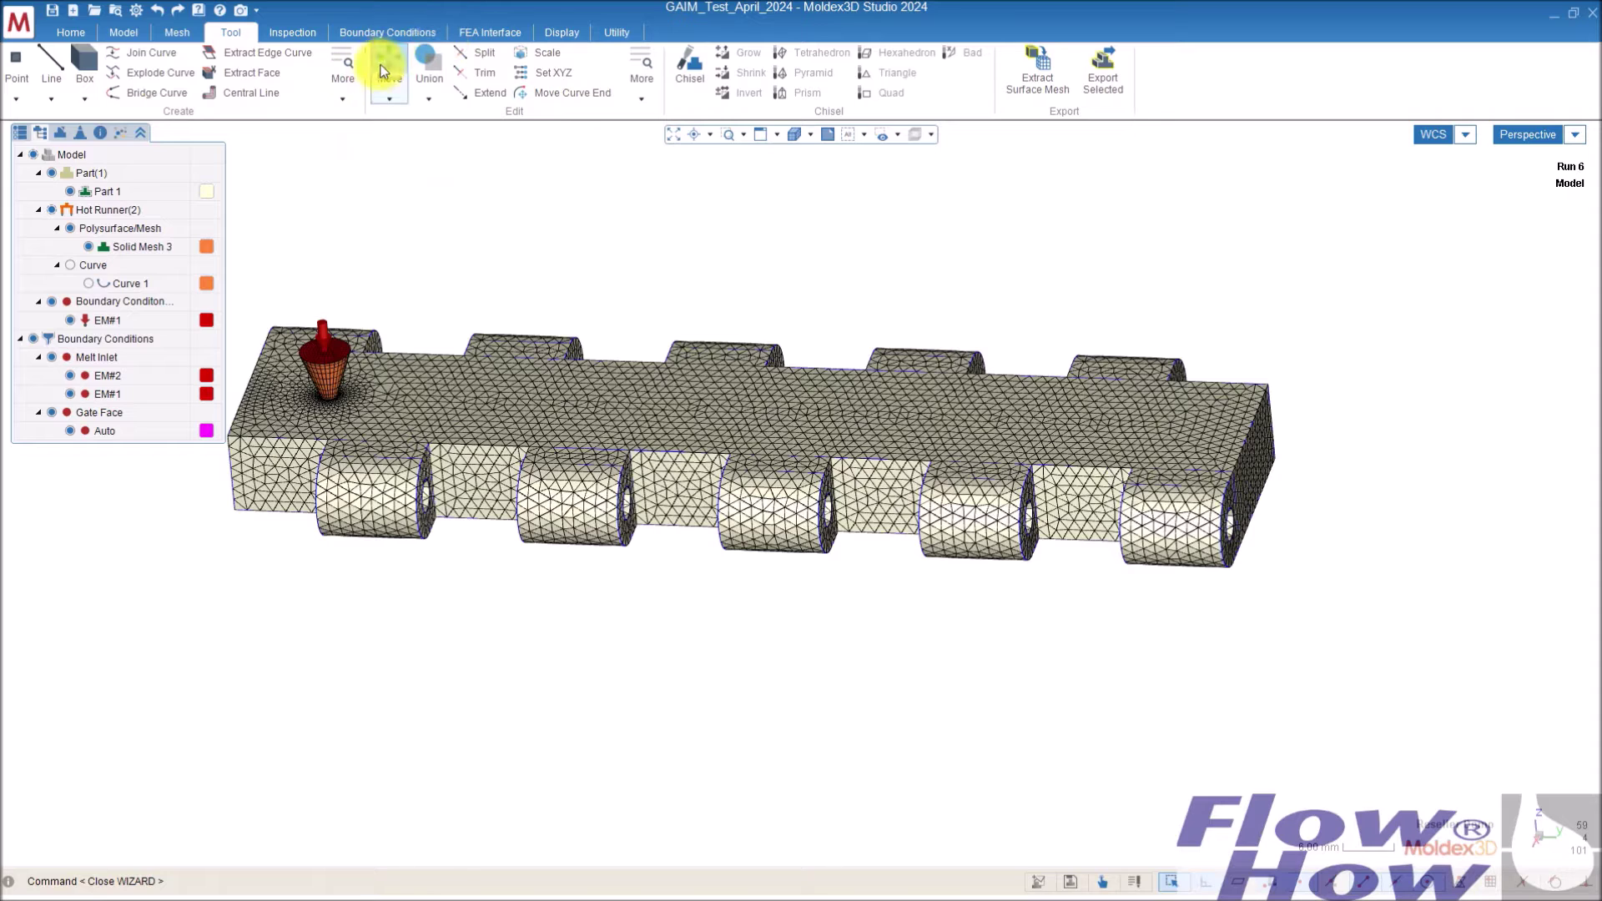
left_click(690, 67)
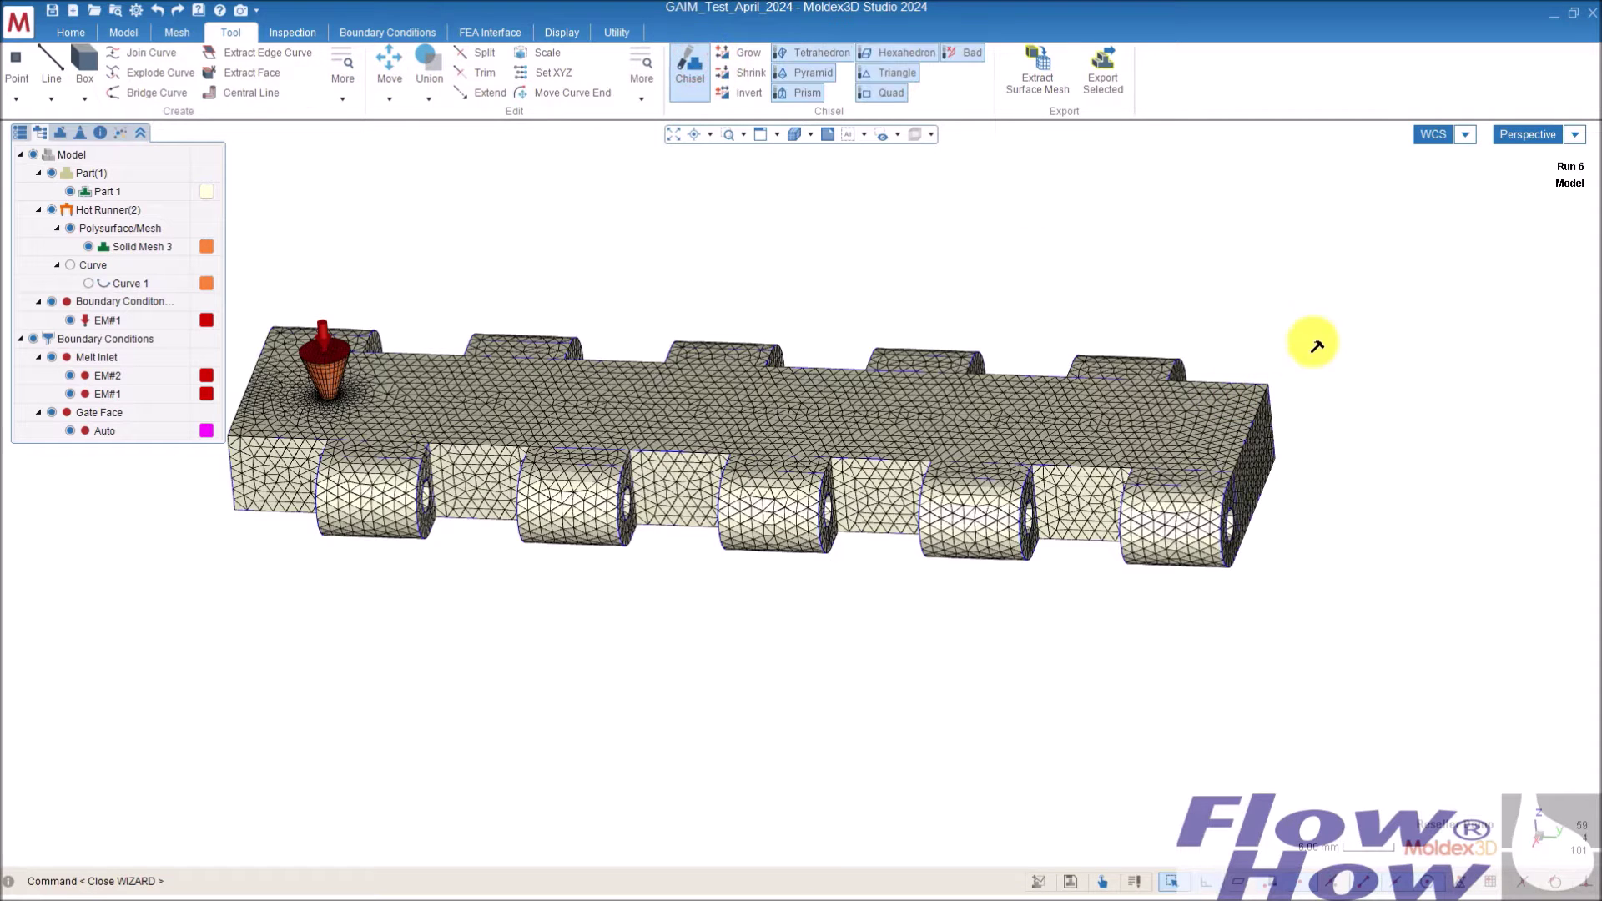
left_click_drag(1335, 329, 1184, 608)
mouse_move(1184, 608)
middle_mouse_down()
mouse_move(940, 508)
mouse_move(937, 433)
mouse_move(799, 380)
mouse_move(672, 358)
mouse_move(923, 386)
mouse_move(876, 451)
middle_mouse_up()
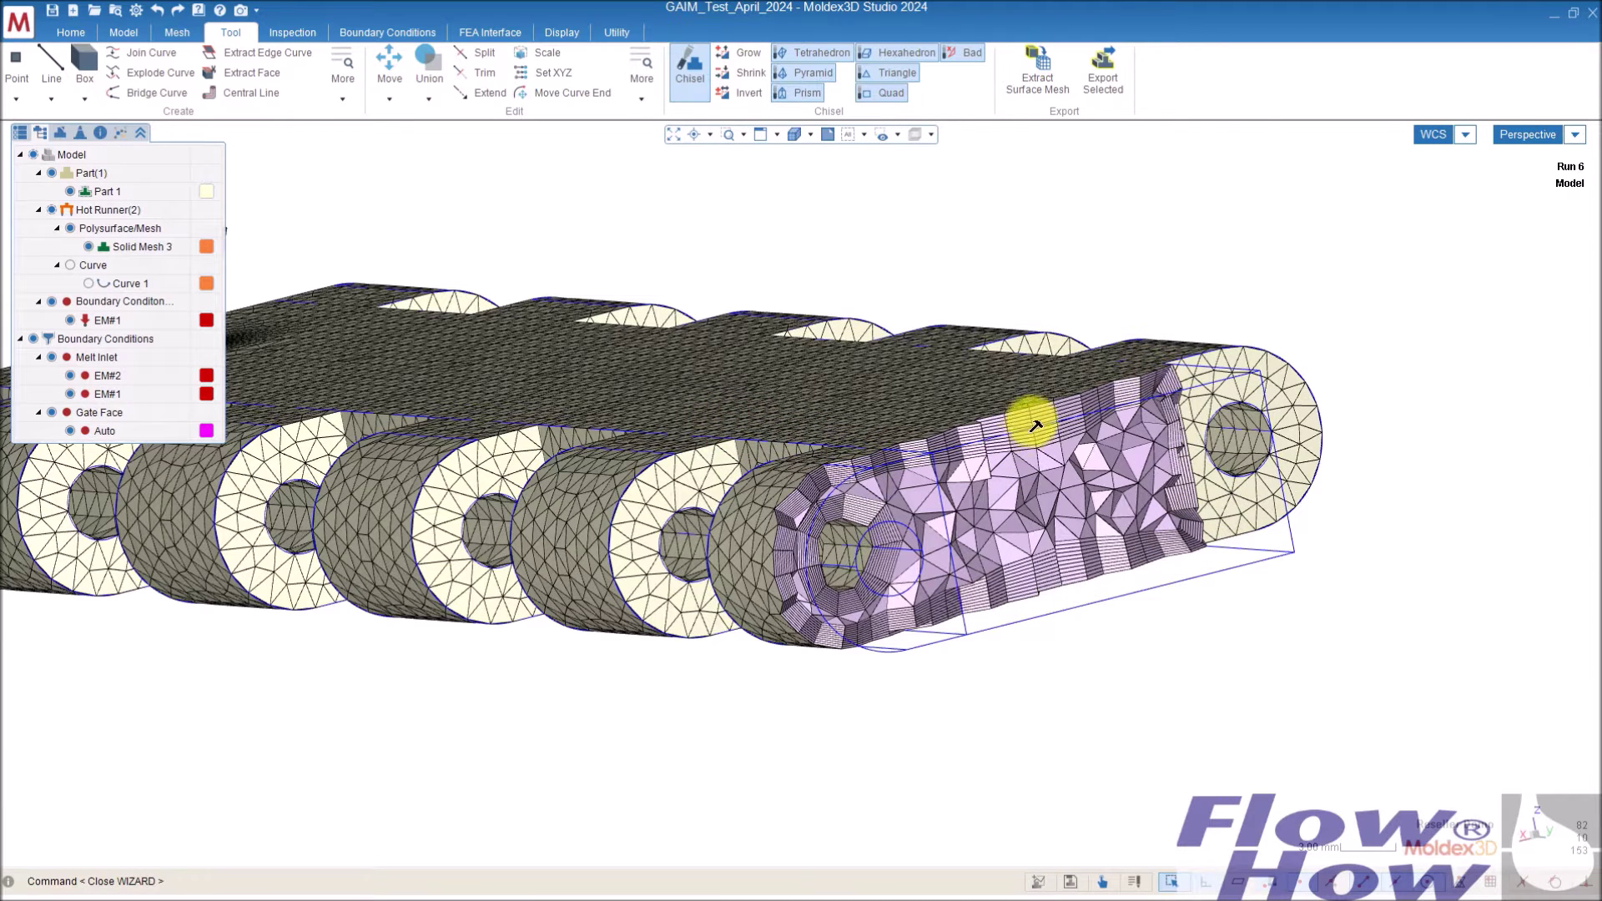
middle_click_drag(1034, 408, 1040, 490)
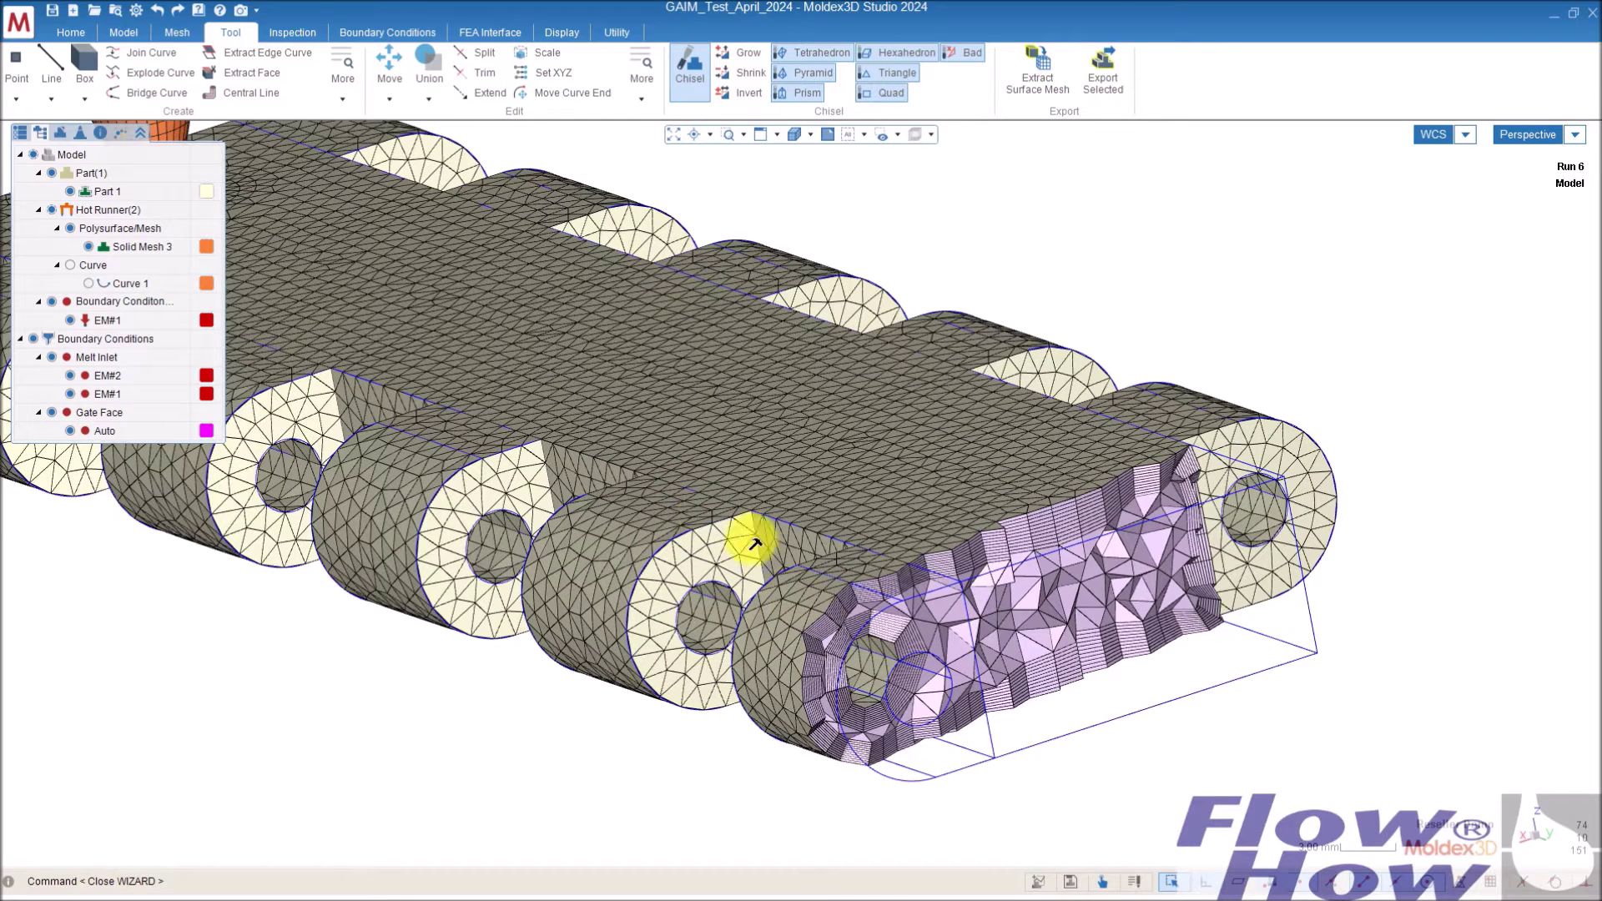
left_click(690, 65)
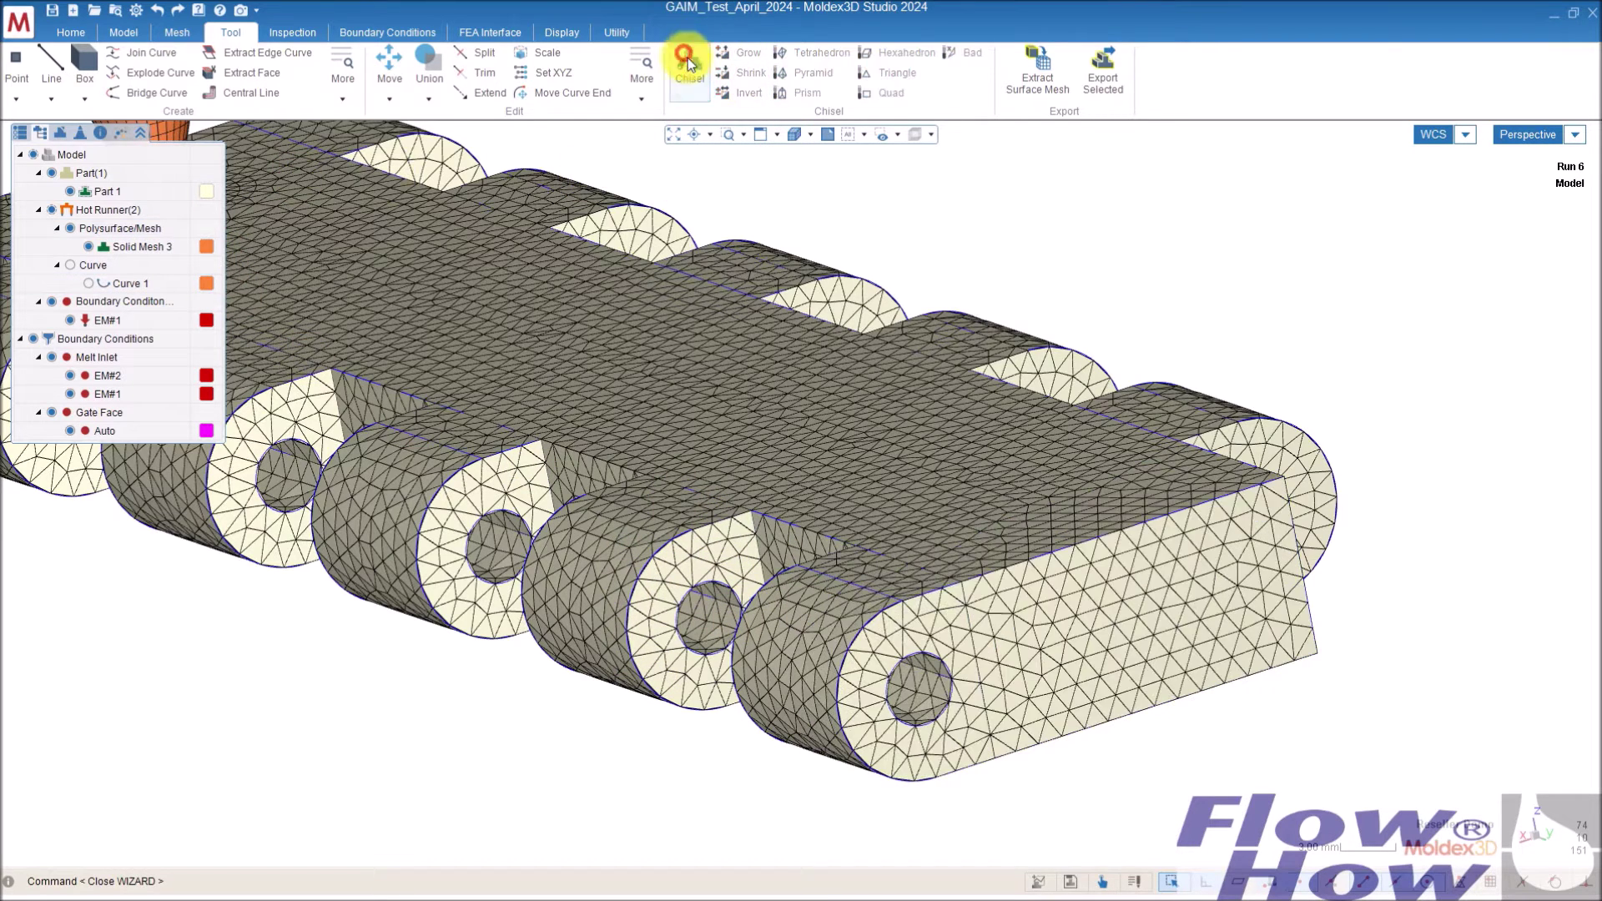
scroll(751, 446, "down", 3)
middle_click_drag(453, 412, 740, 438)
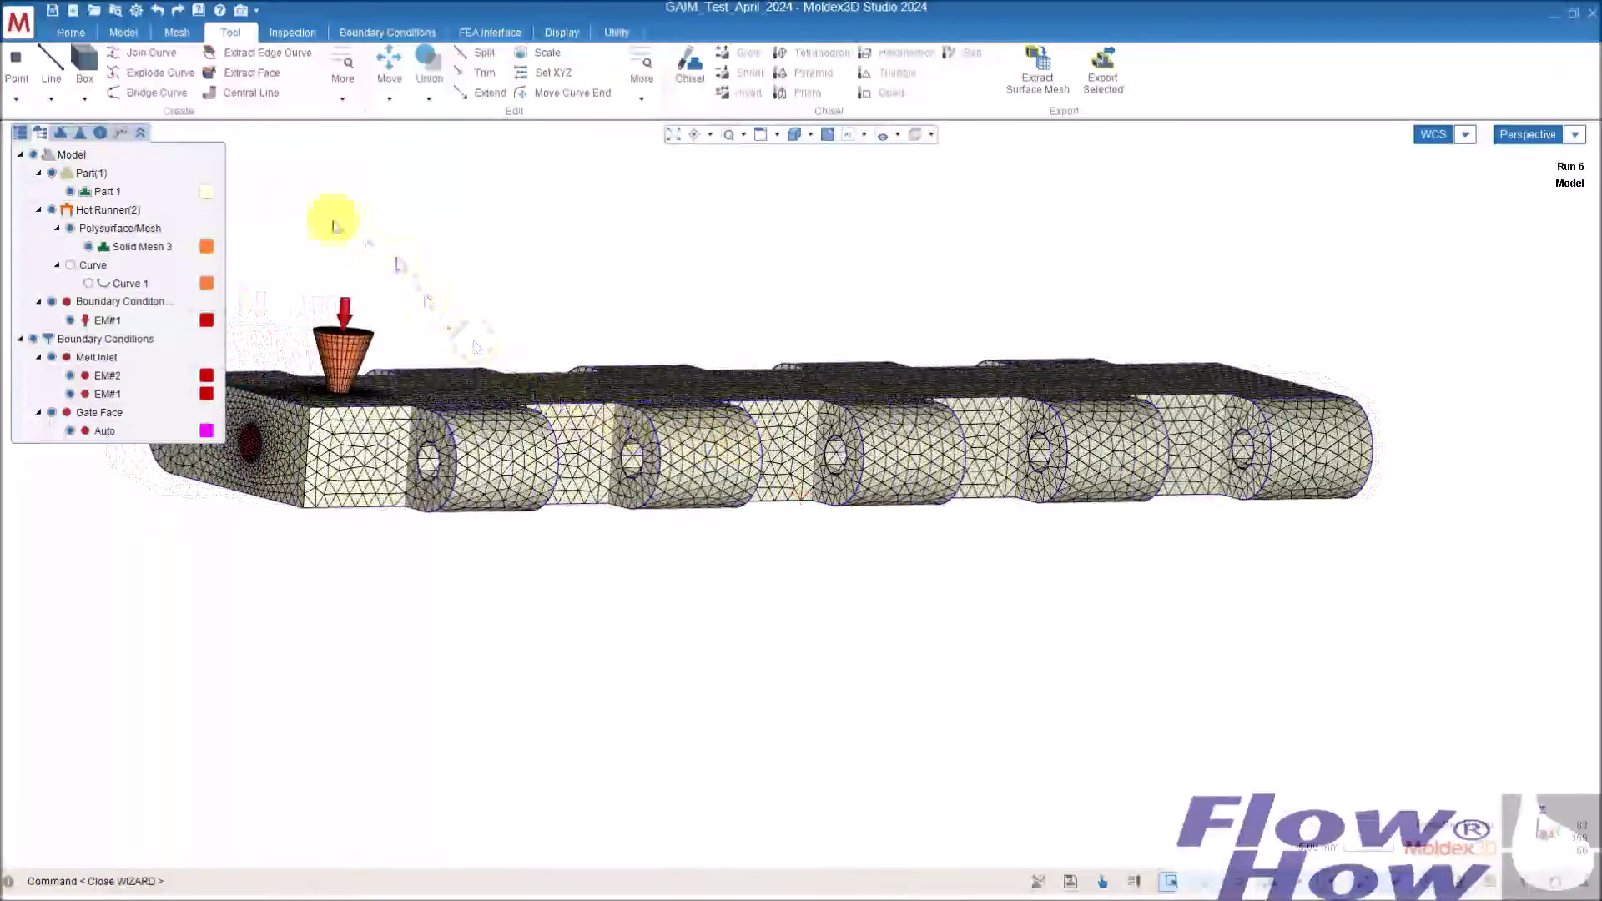
left_click(21, 135)
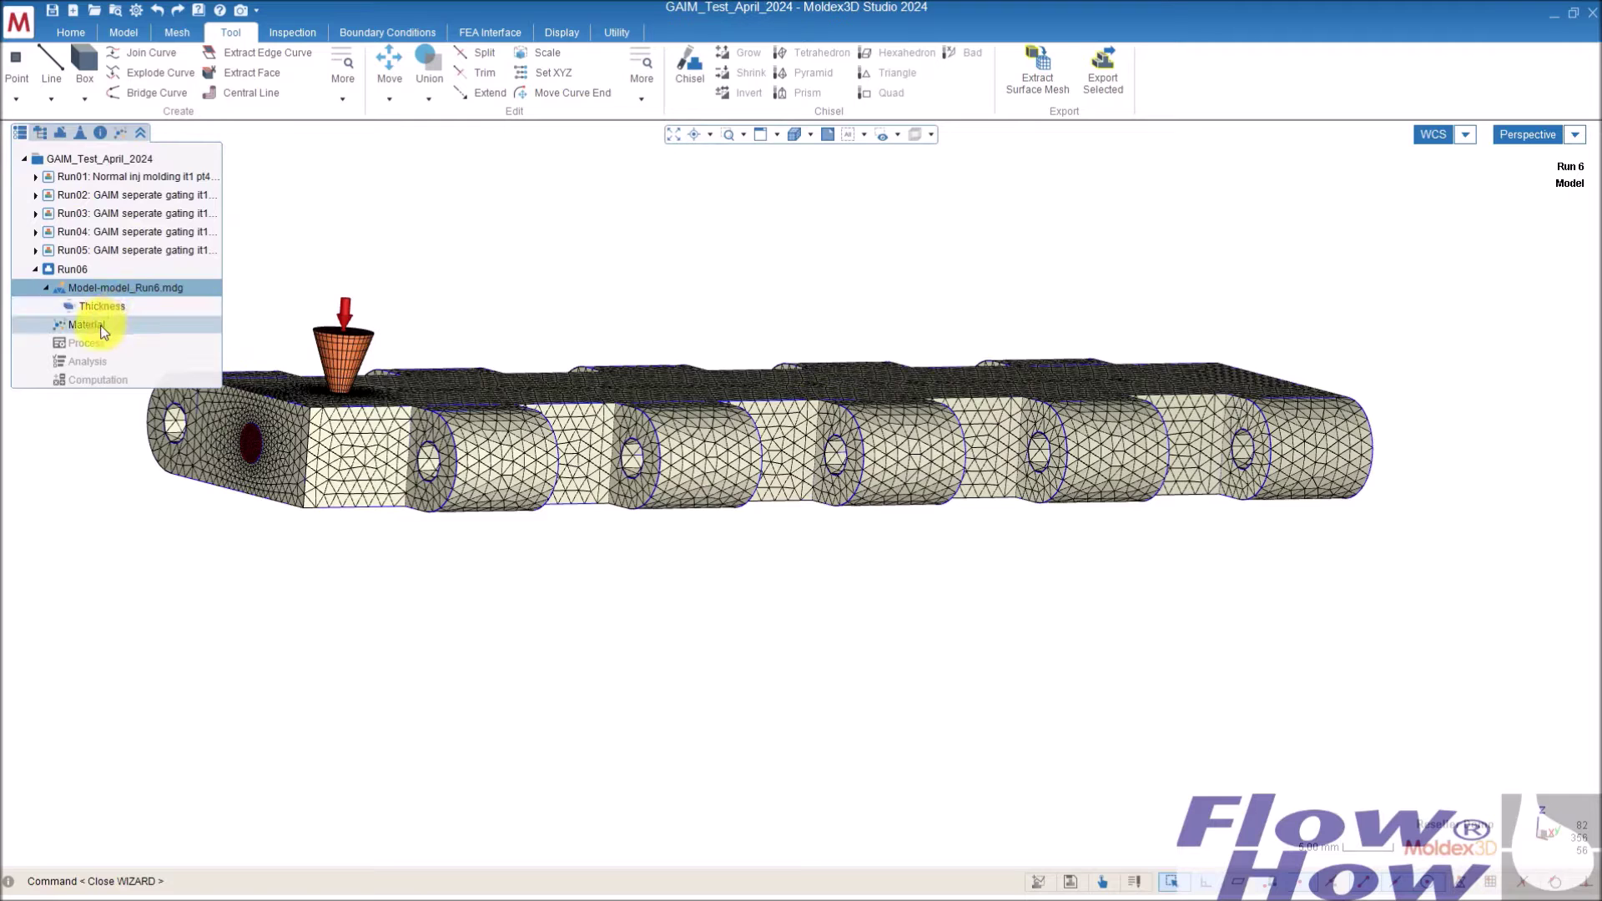
- Assign PP_MoplenHP500N_1 to inlet EM#1 and set inlet EM#2 to Gas
left_click(120, 133)
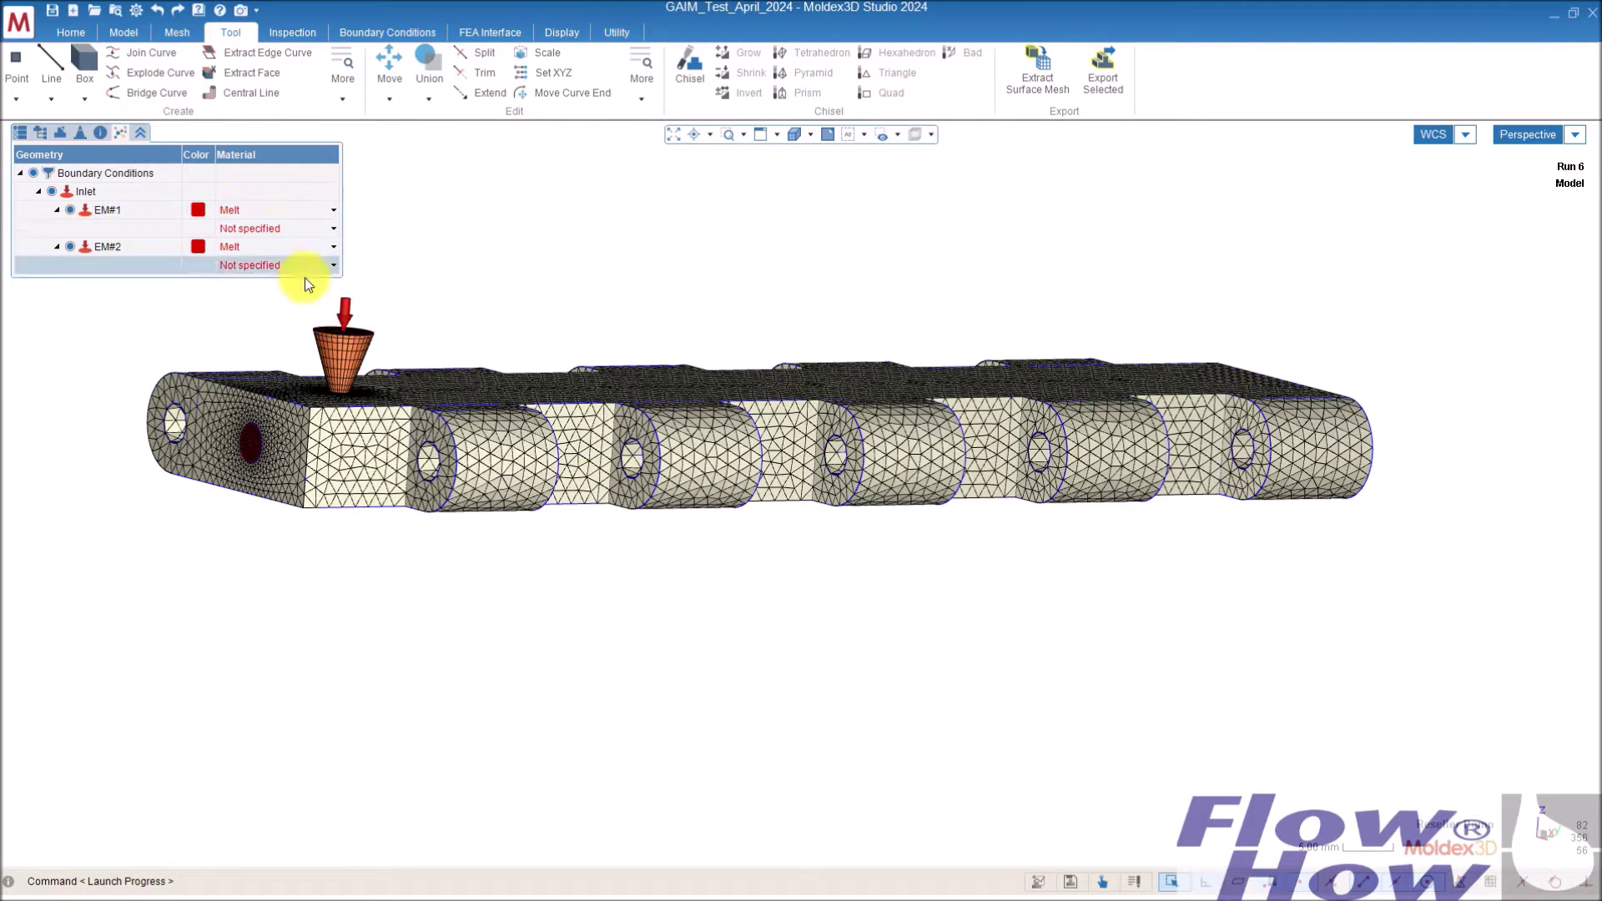
left_click(262, 228)
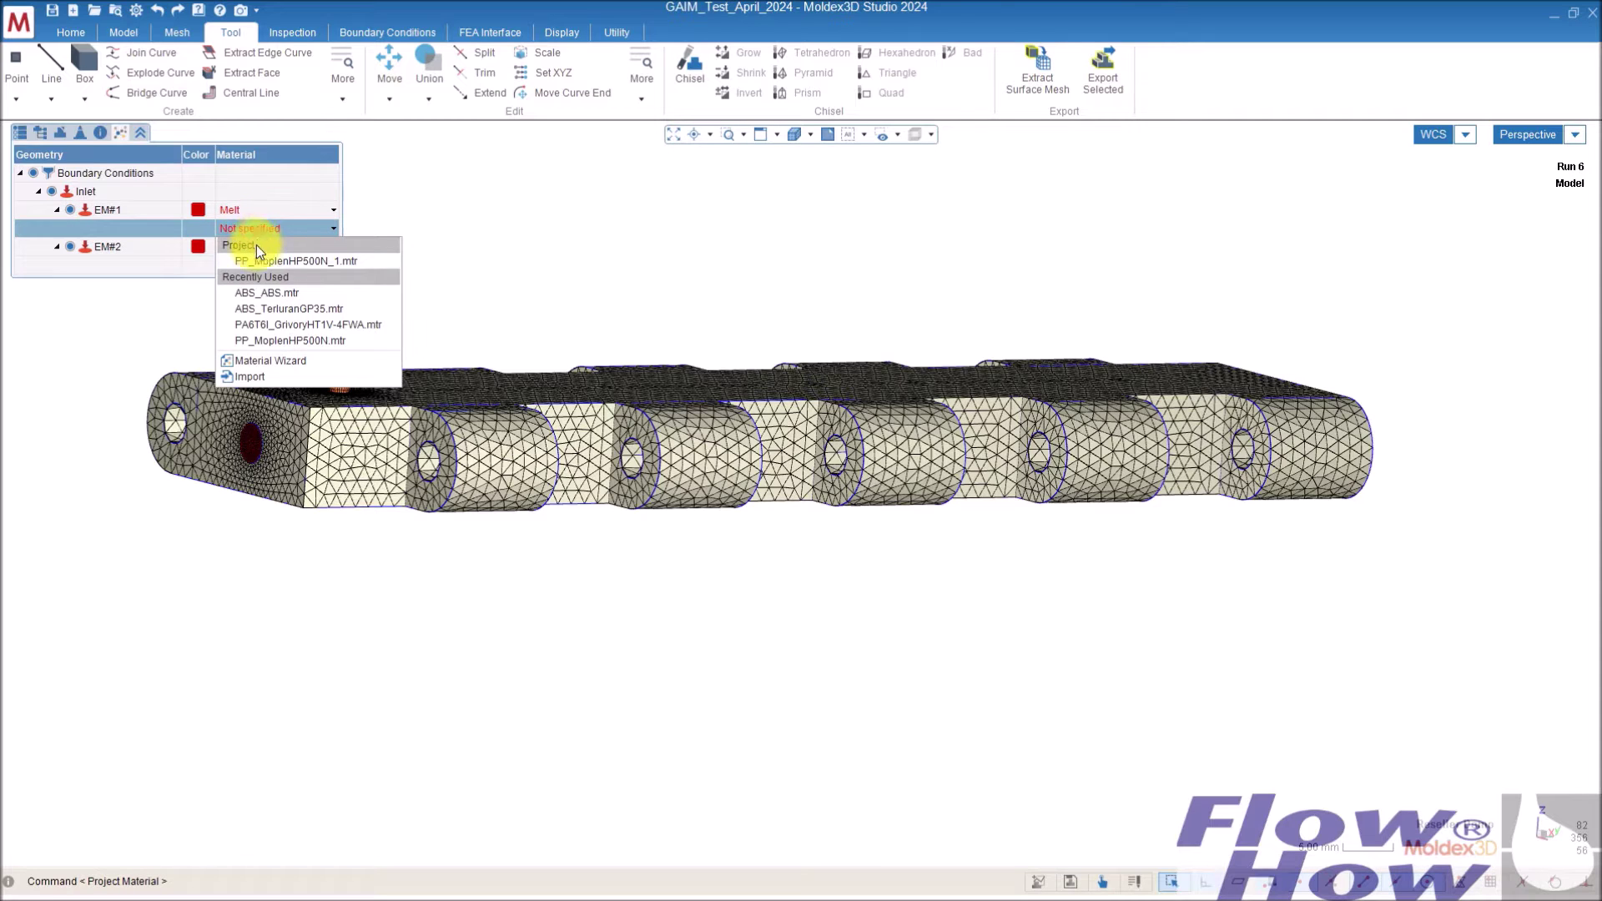
left_click(258, 258)
middle_click_drag(413, 255, 428, 325)
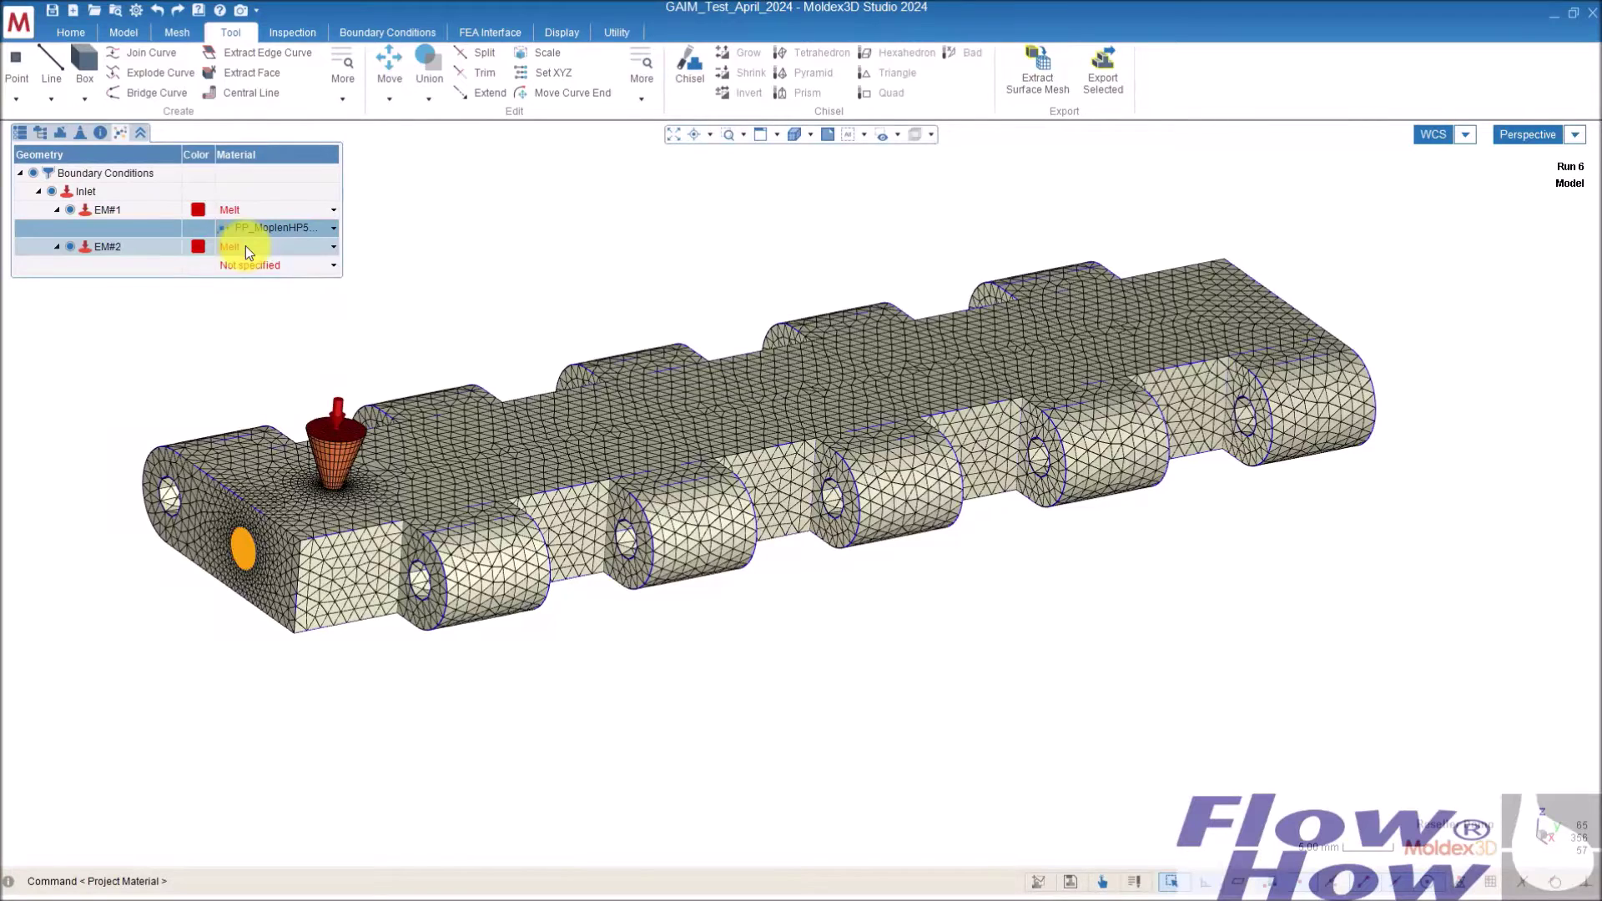
left_click(268, 249)
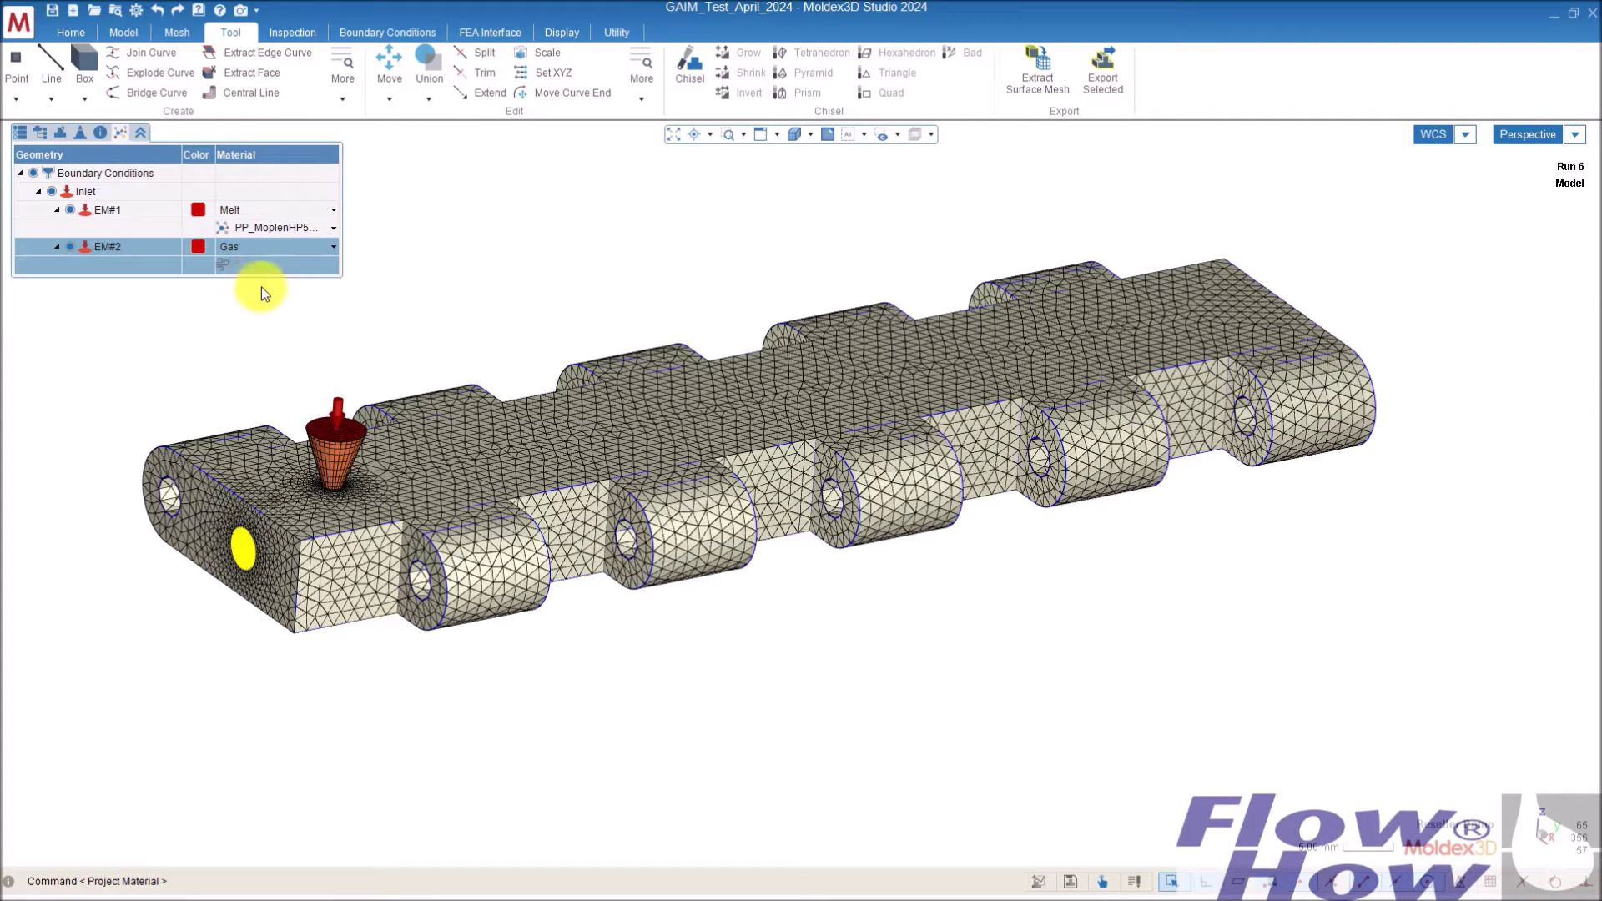
middle_click_drag(501, 286, 386, 457)
left_click(20, 133)
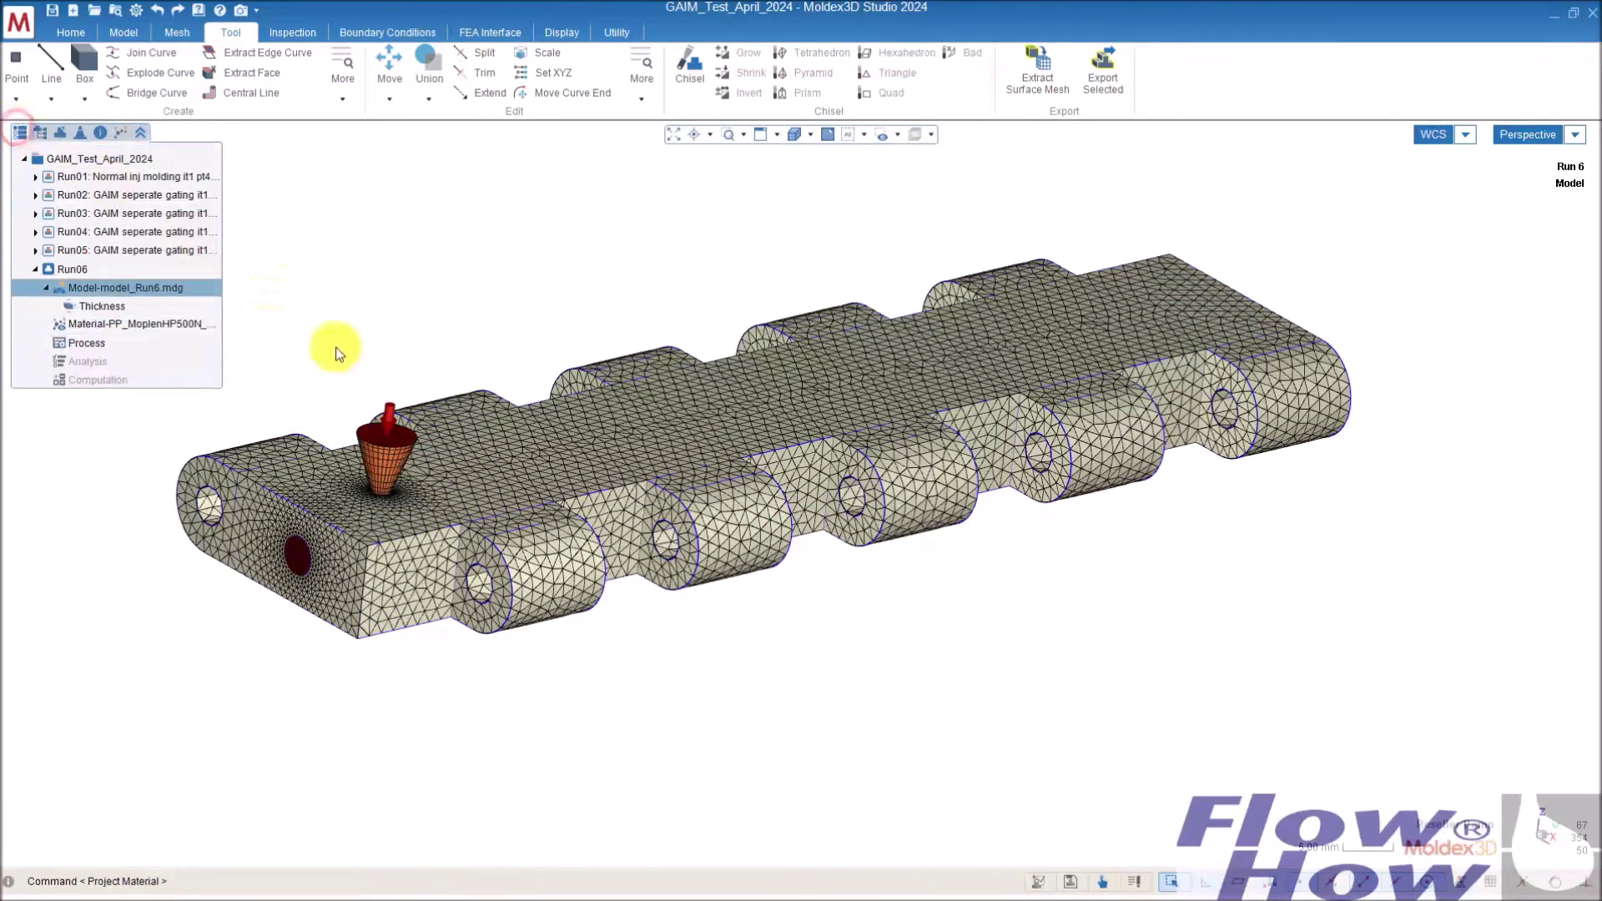
- In Run06's Process Wizard, set maximum injection pressure 5000 bar and maximum packing pressure 1000 bar
left_click(85, 343)
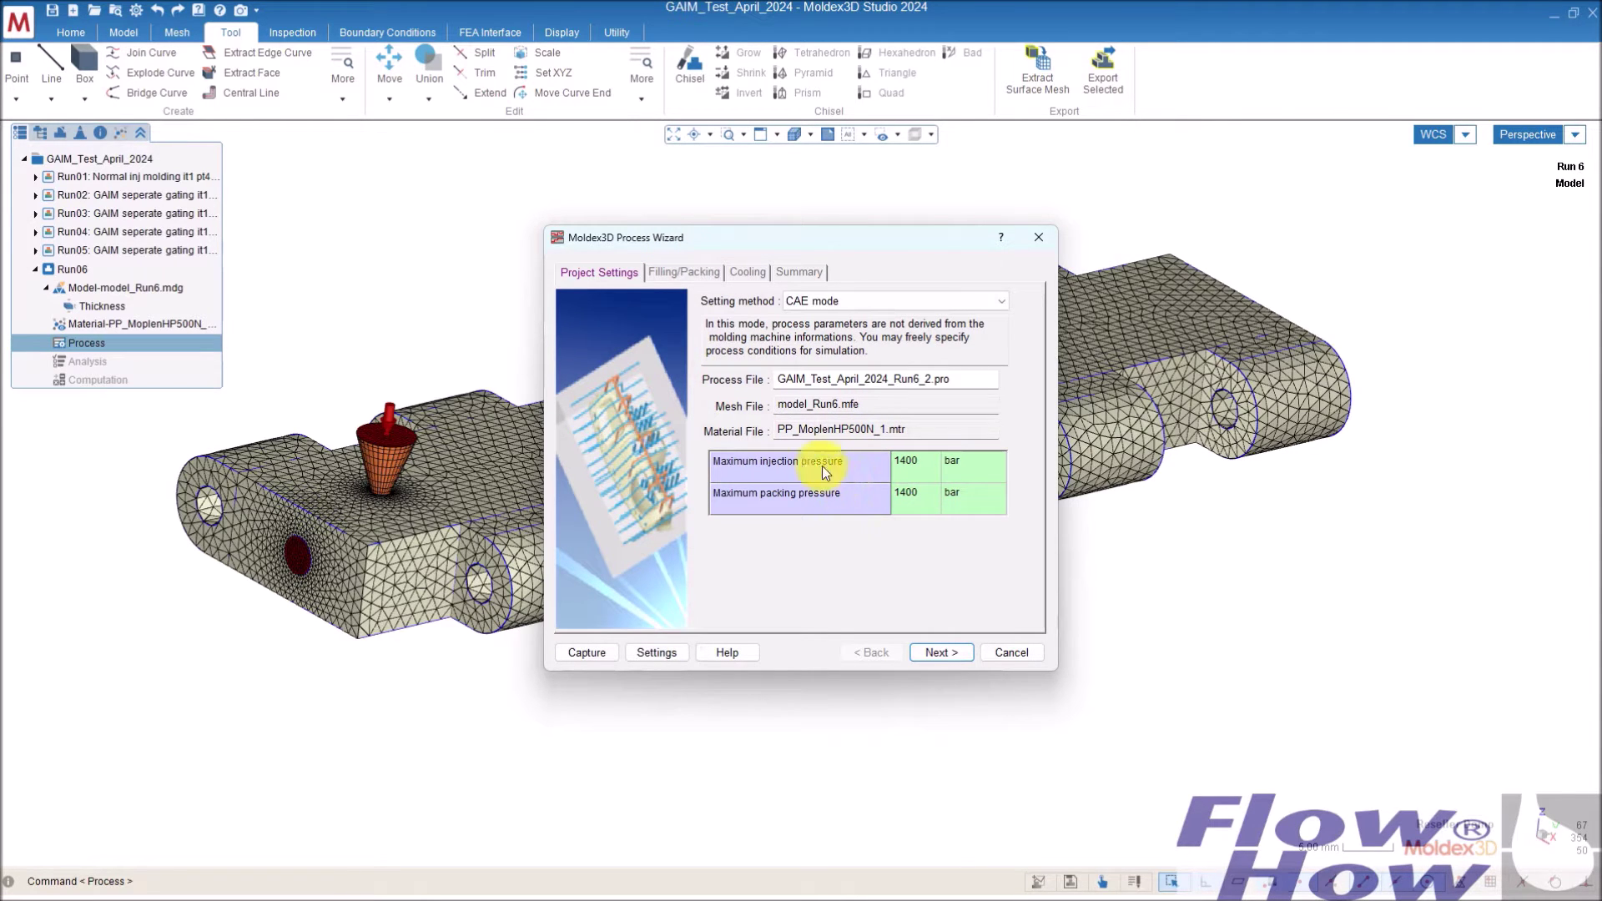
left_click(919, 467)
type("5000")
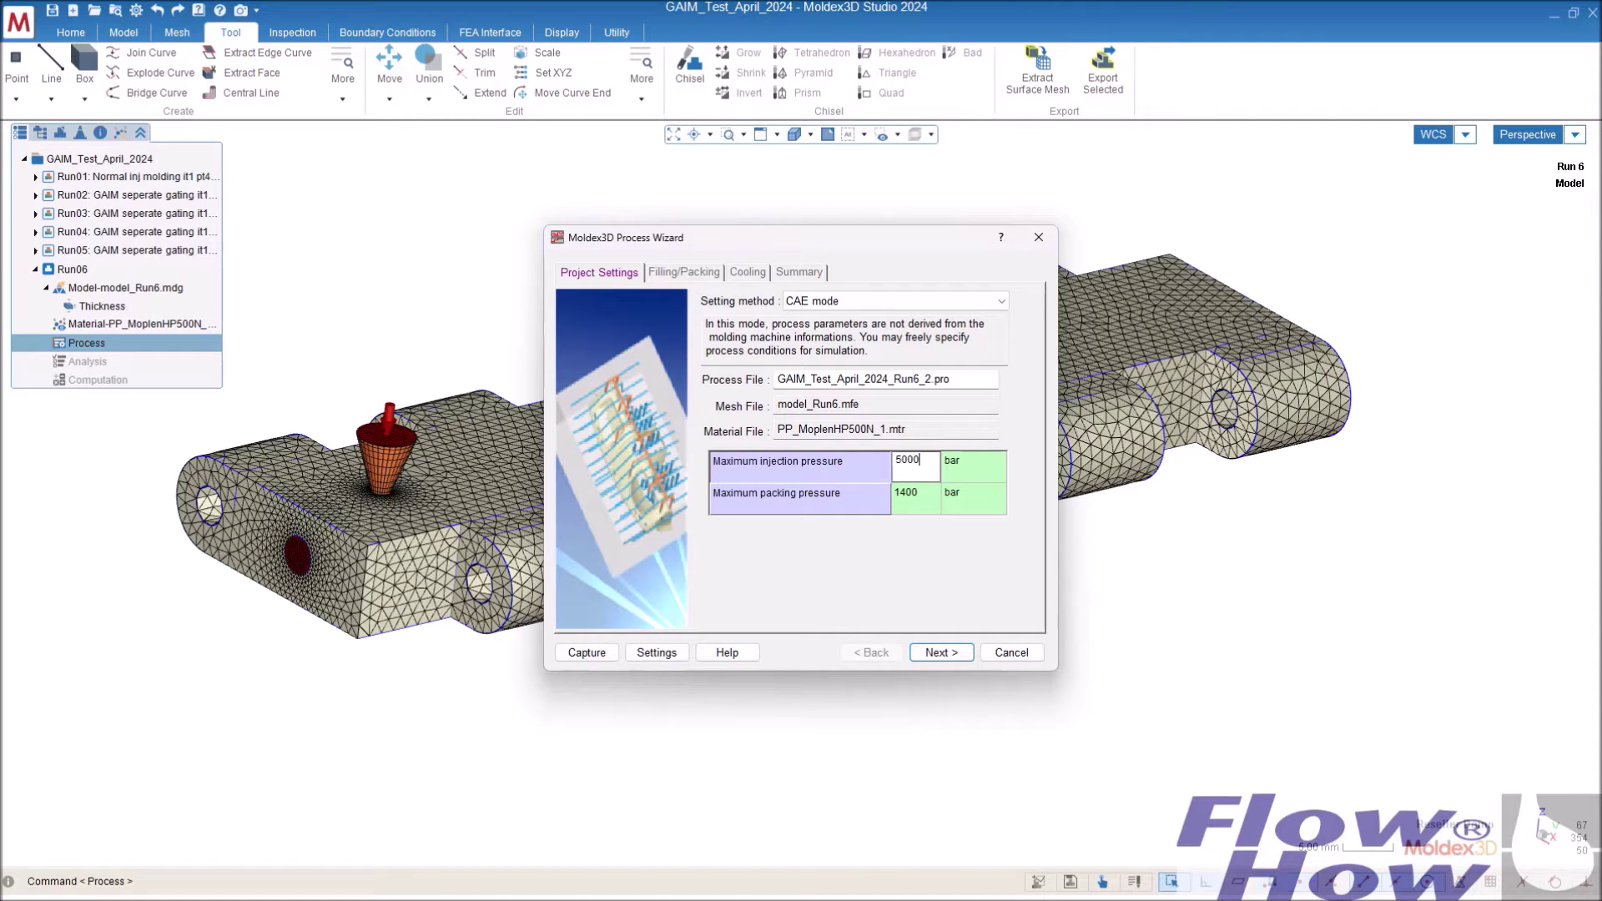
left_click(920, 498)
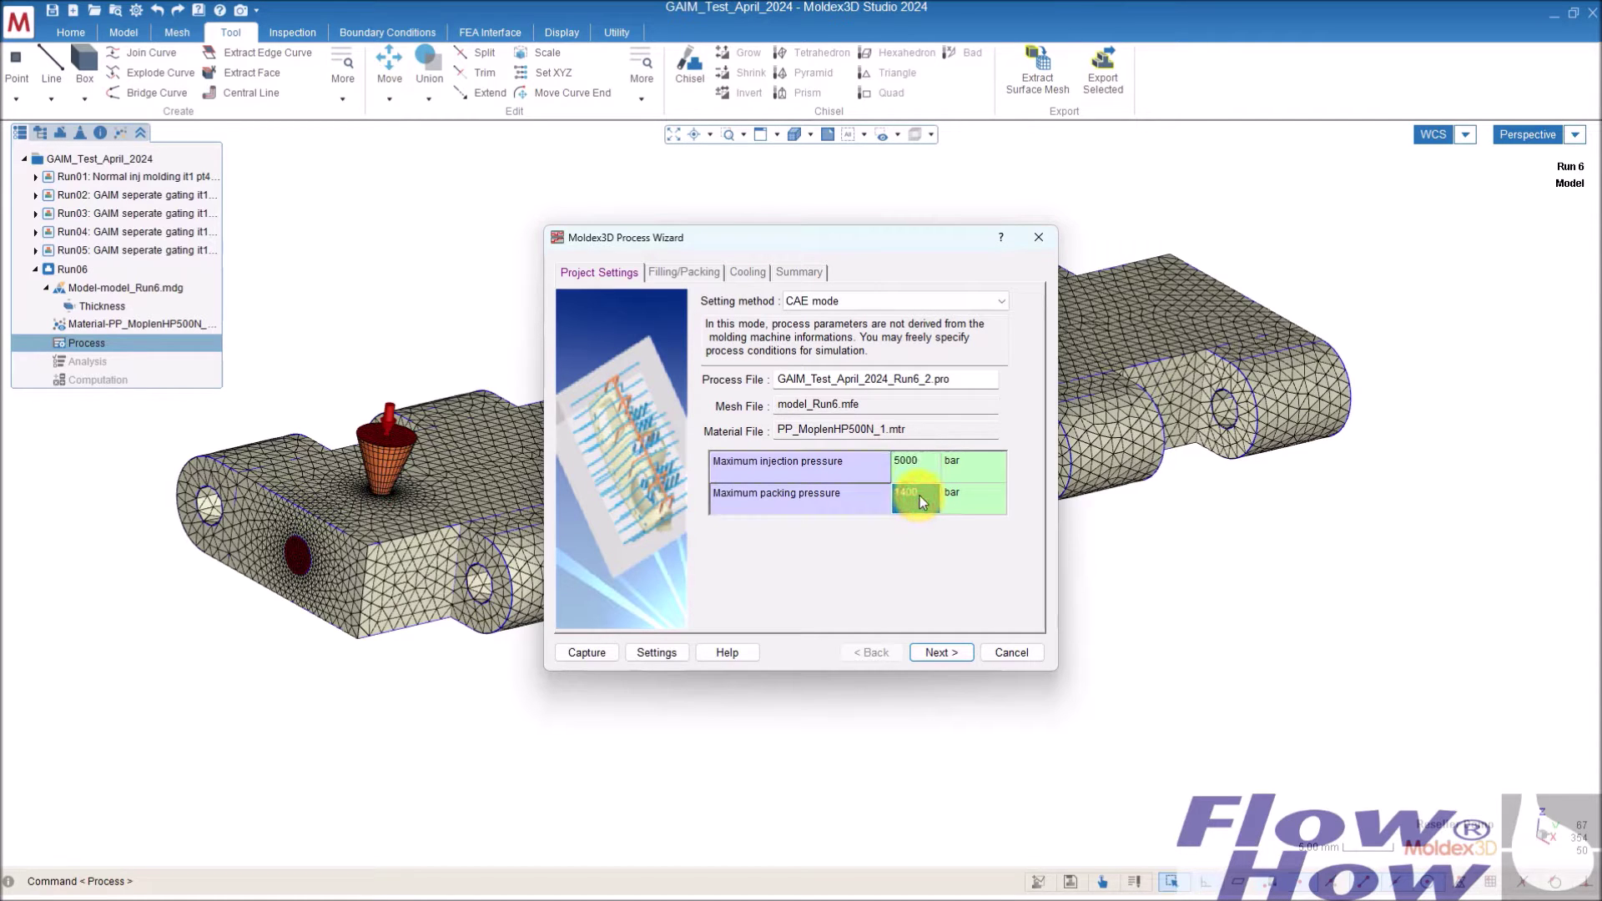
type("1000")
left_click(920, 496)
left_click(900, 468)
left_click(953, 651)
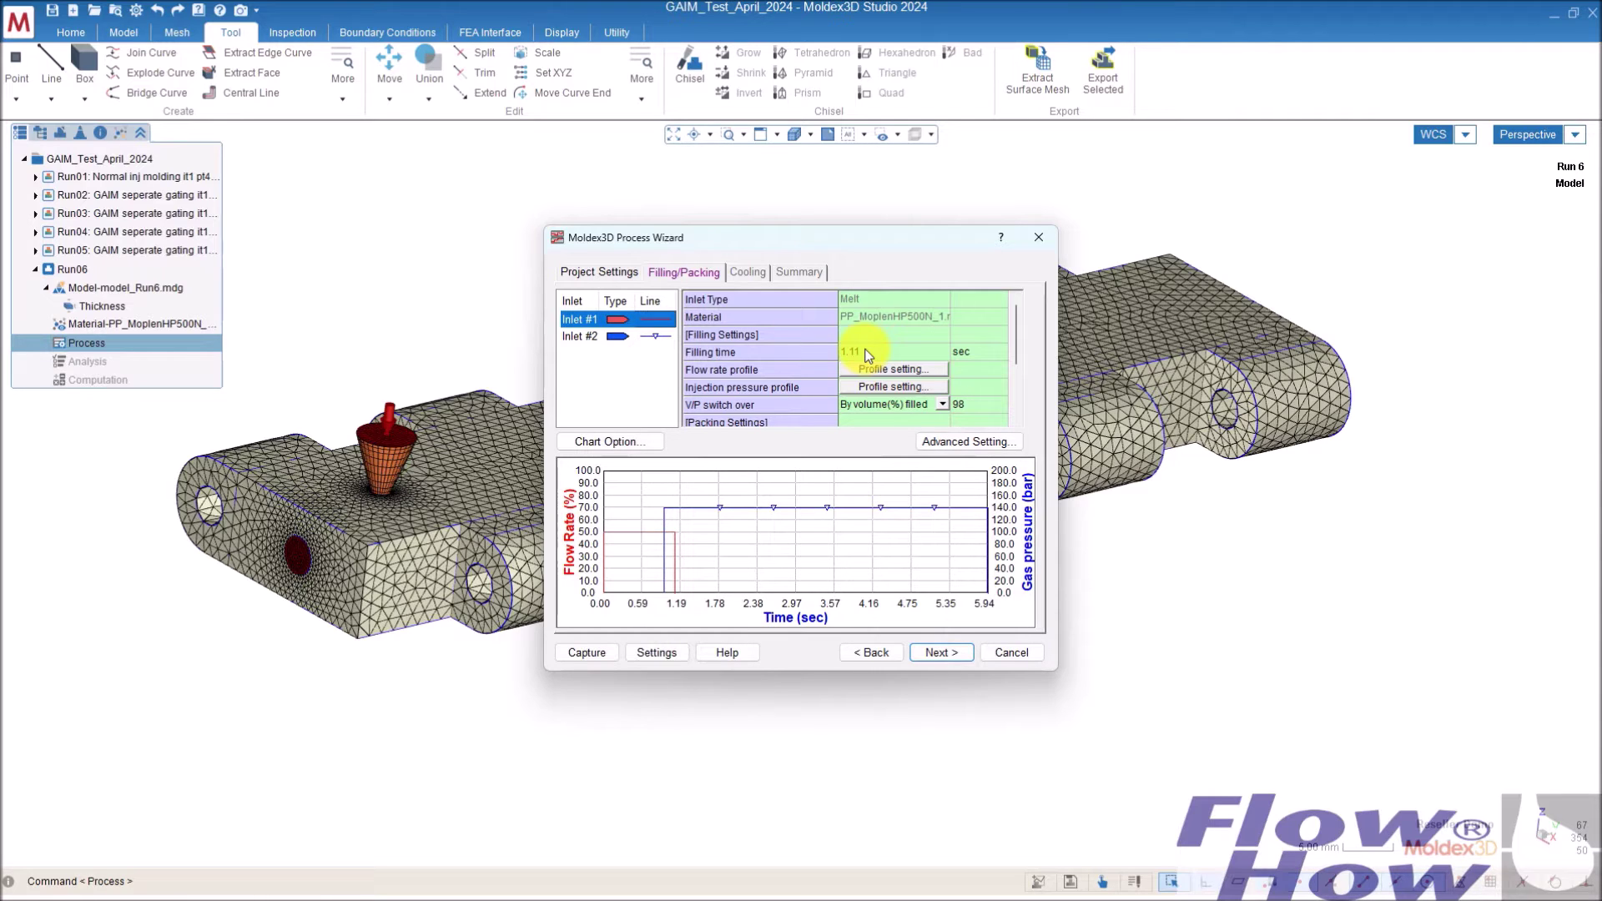
- Enter a 1 sec filling time and a 100% V/P switch-over for inlet #1
left_click(869, 353)
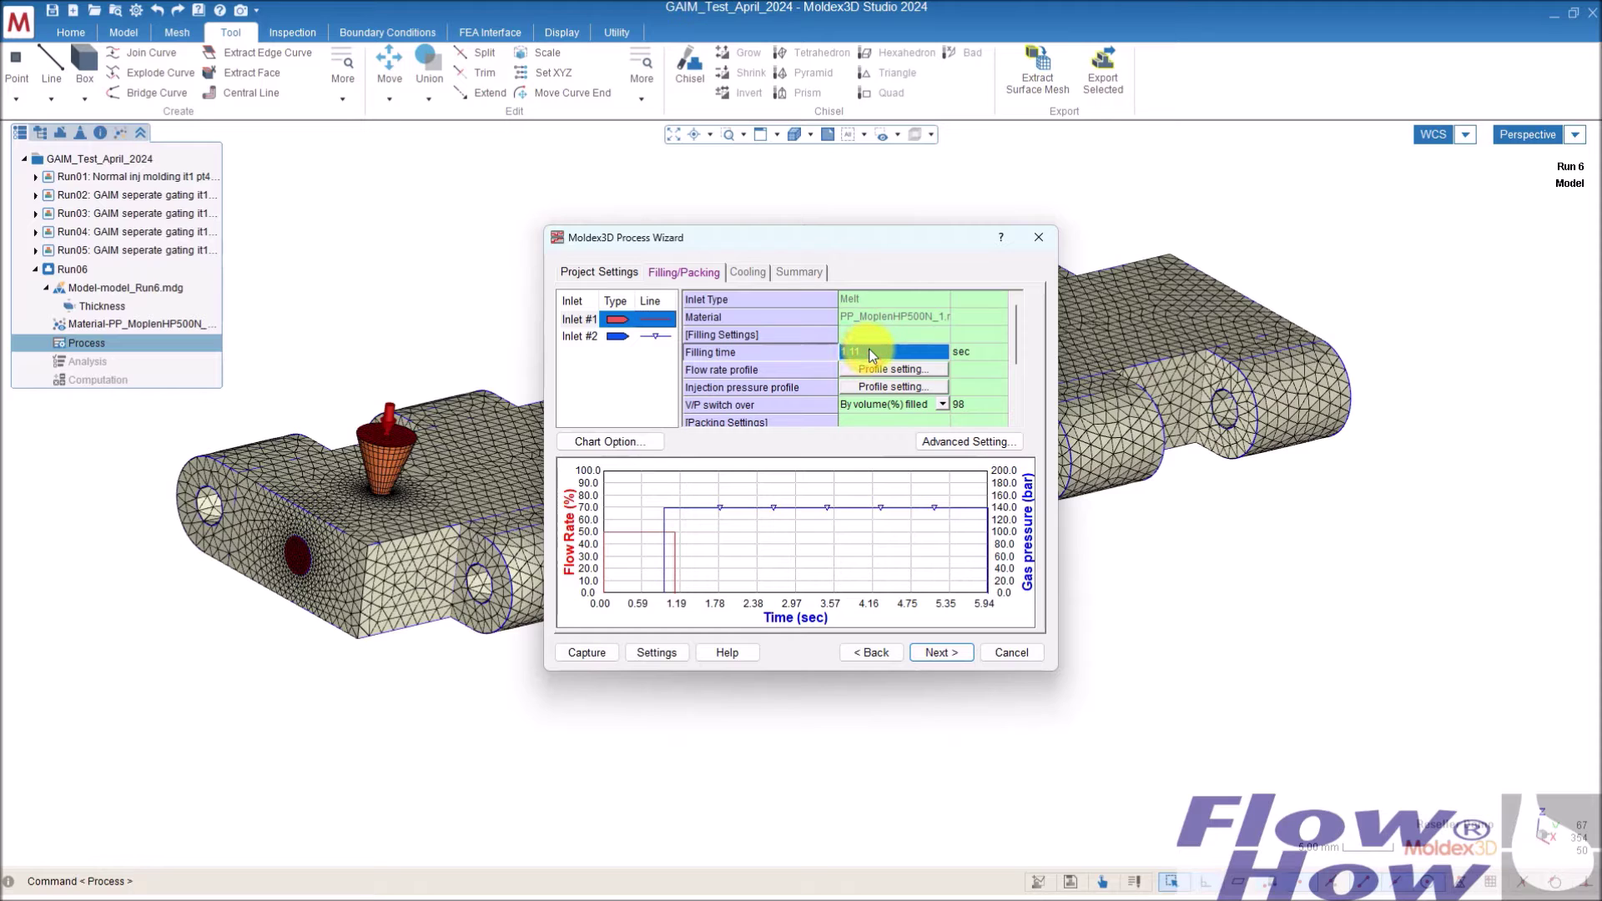
type("1")
key("Return")
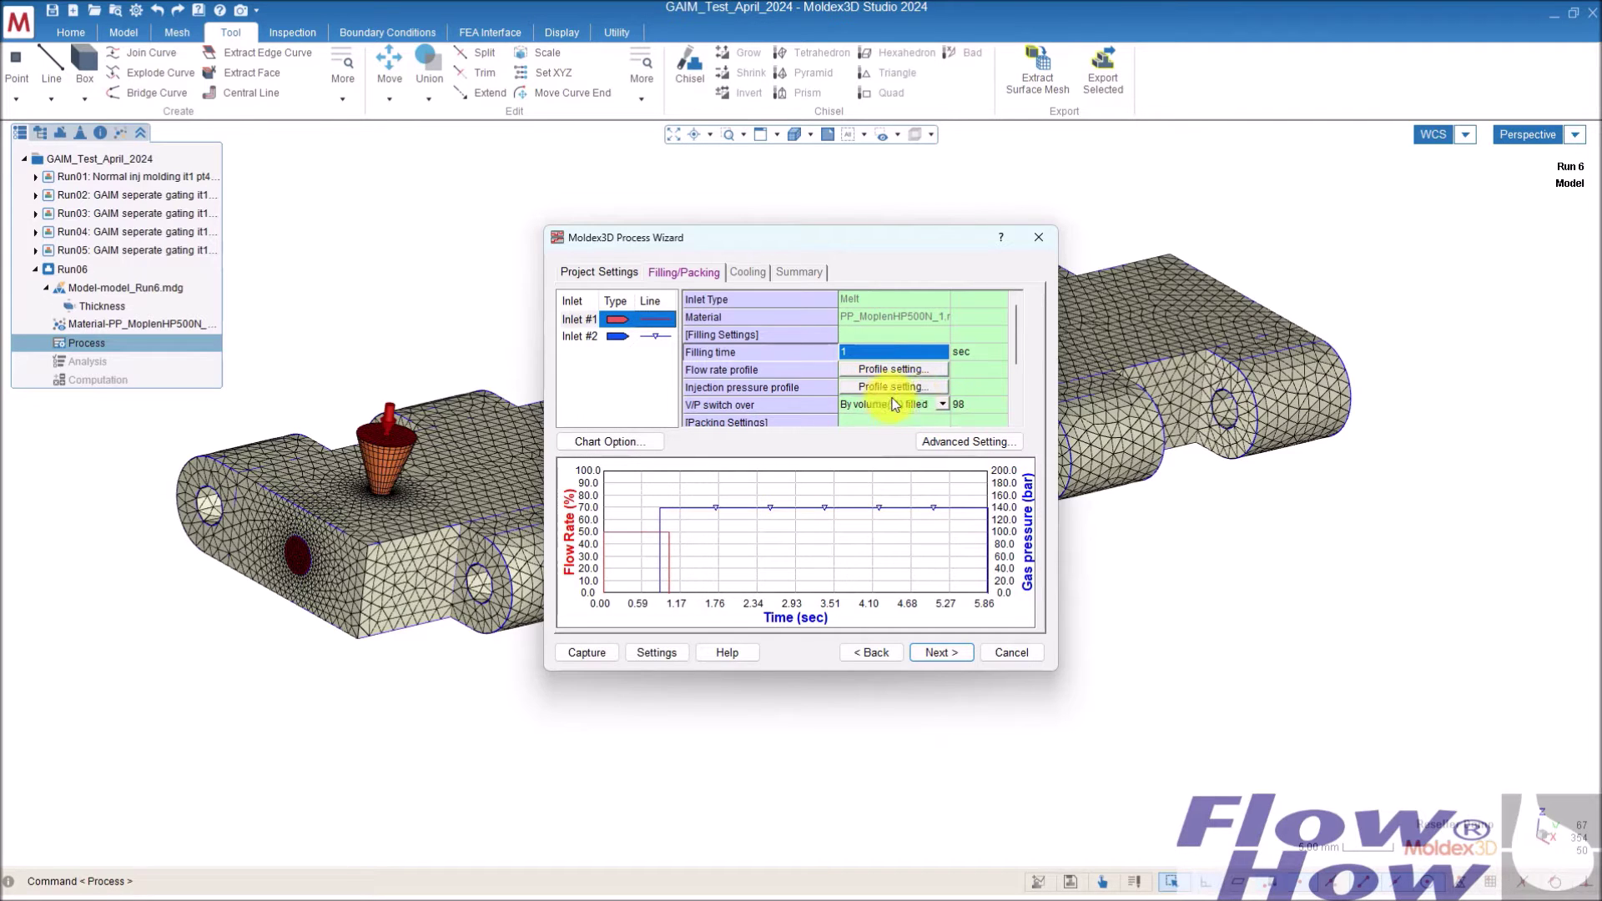
scroll(953, 384, "down", 2)
scroll(953, 383, "up", 2)
left_click(978, 405)
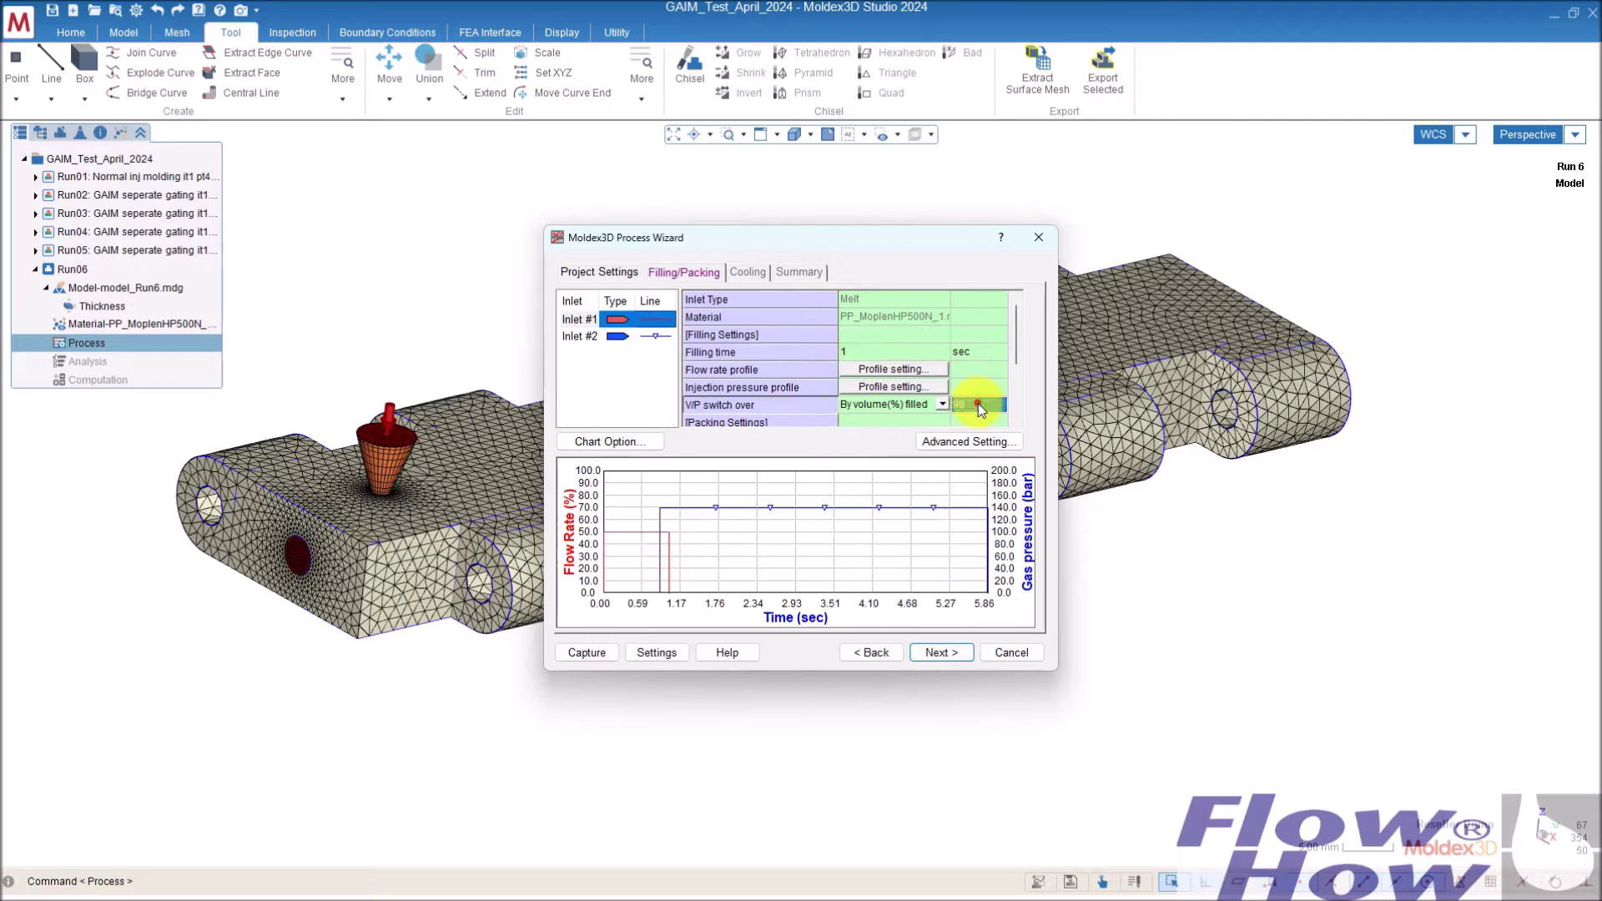
type("100")
key("Return")
scroll(1016, 337, "down", 1)
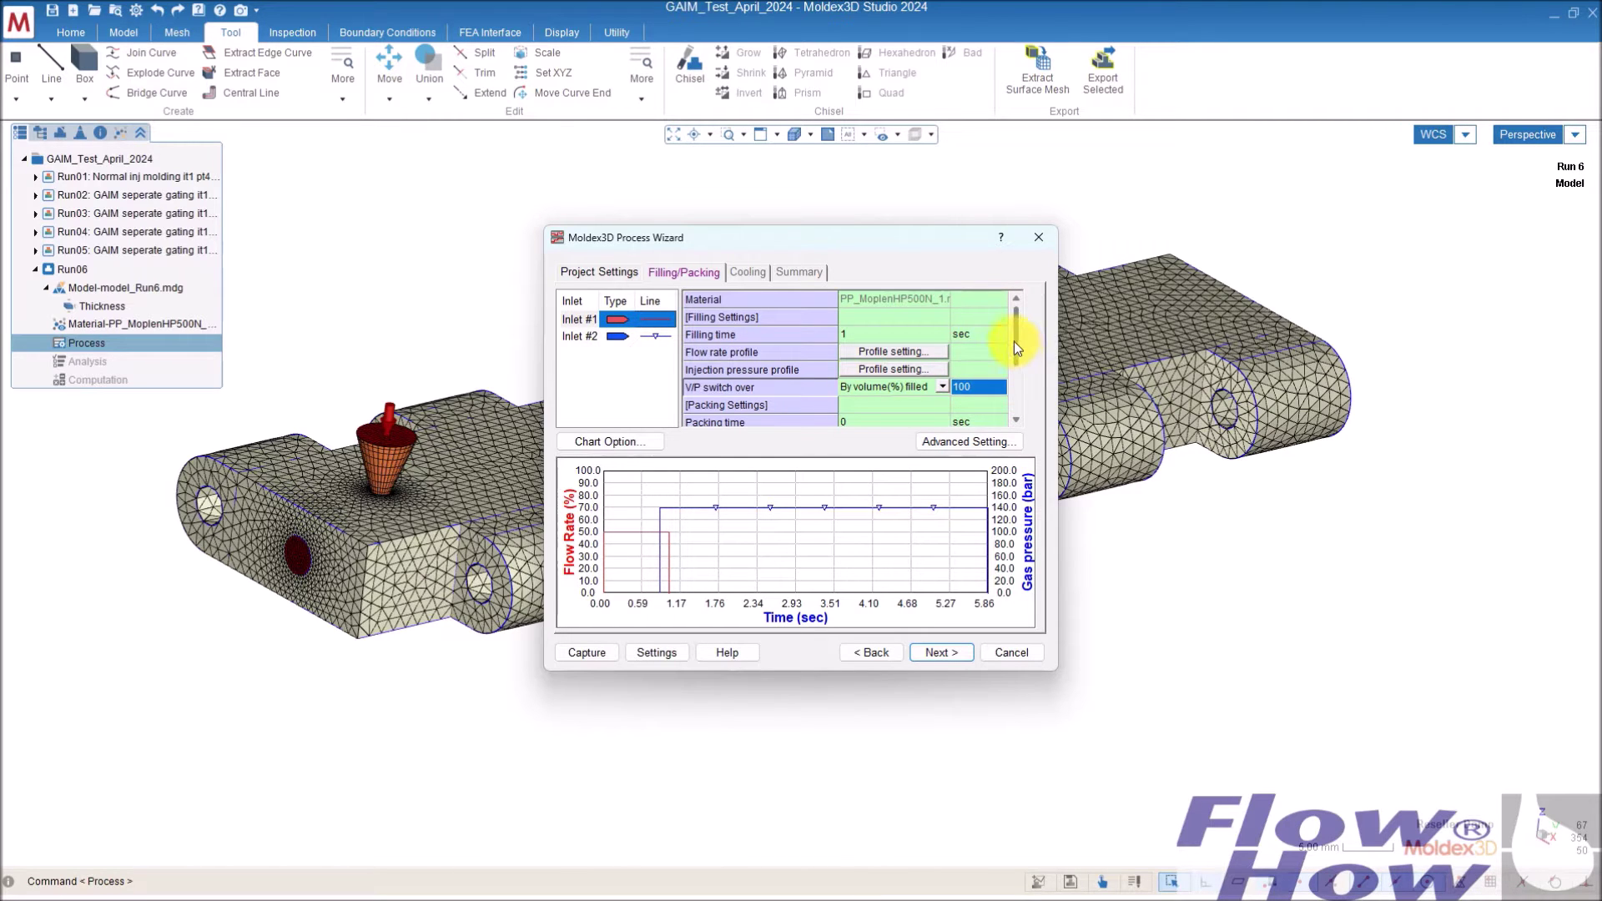
- Scroll inlet #1's packing settings to show 0 sec packing time, 235 oC melt and 35 oC mold
mouse_move(1014, 342)
left_mouse_down()
mouse_move(1013, 363)
mouse_move(1018, 342)
left_mouse_up()
left_click(1015, 327)
left_click_drag(1017, 327, 1015, 350)
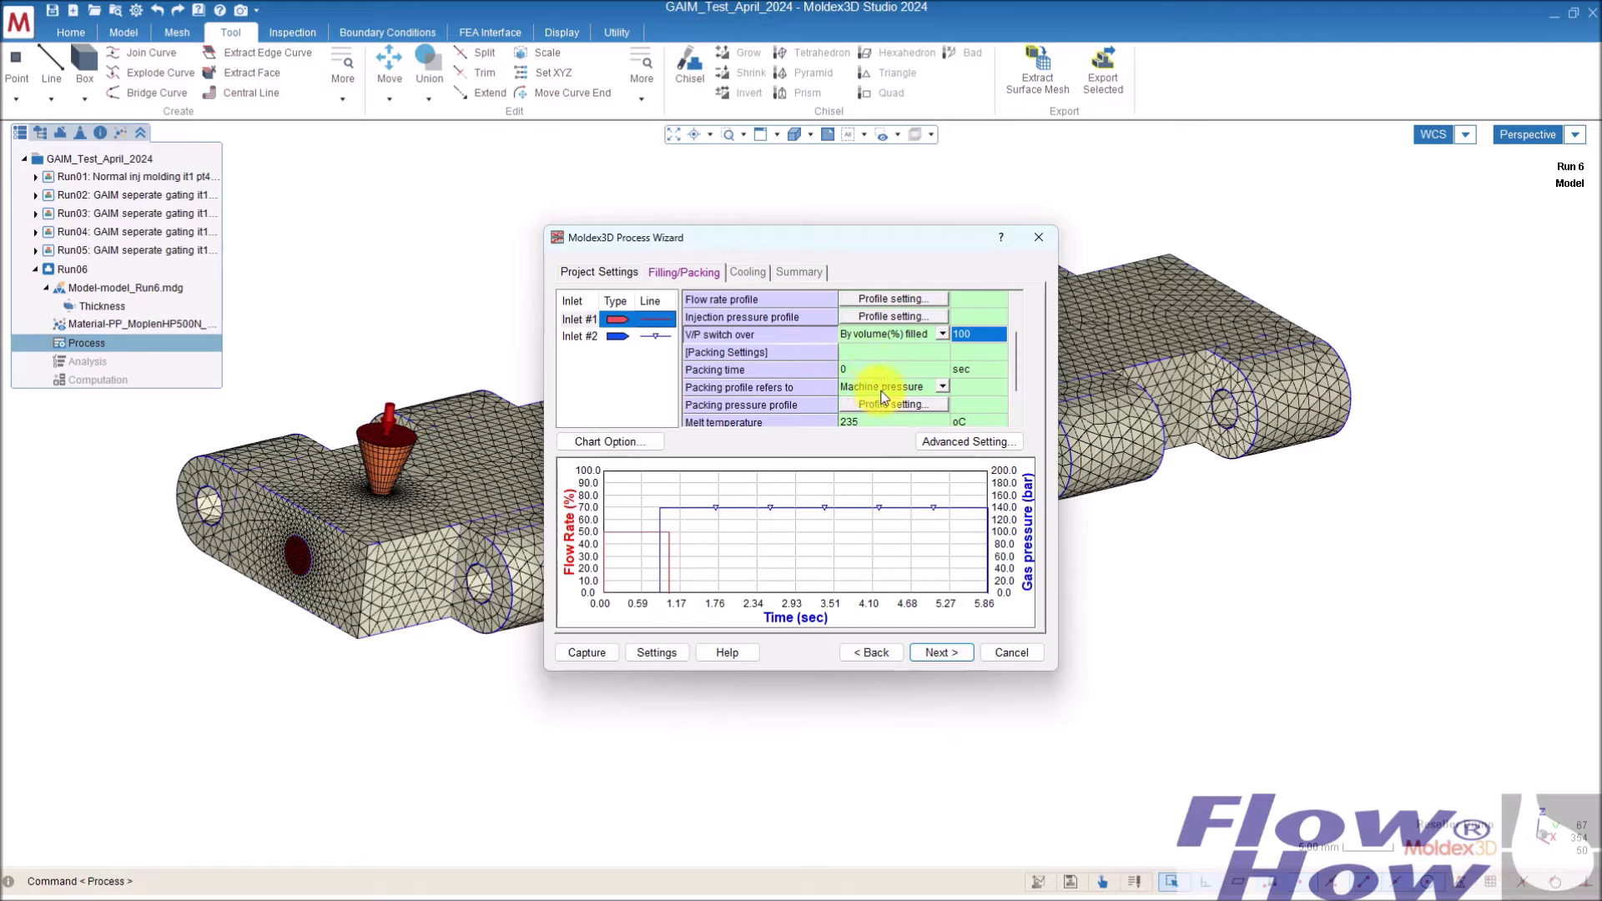
left_click_drag(1015, 352, 1019, 382)
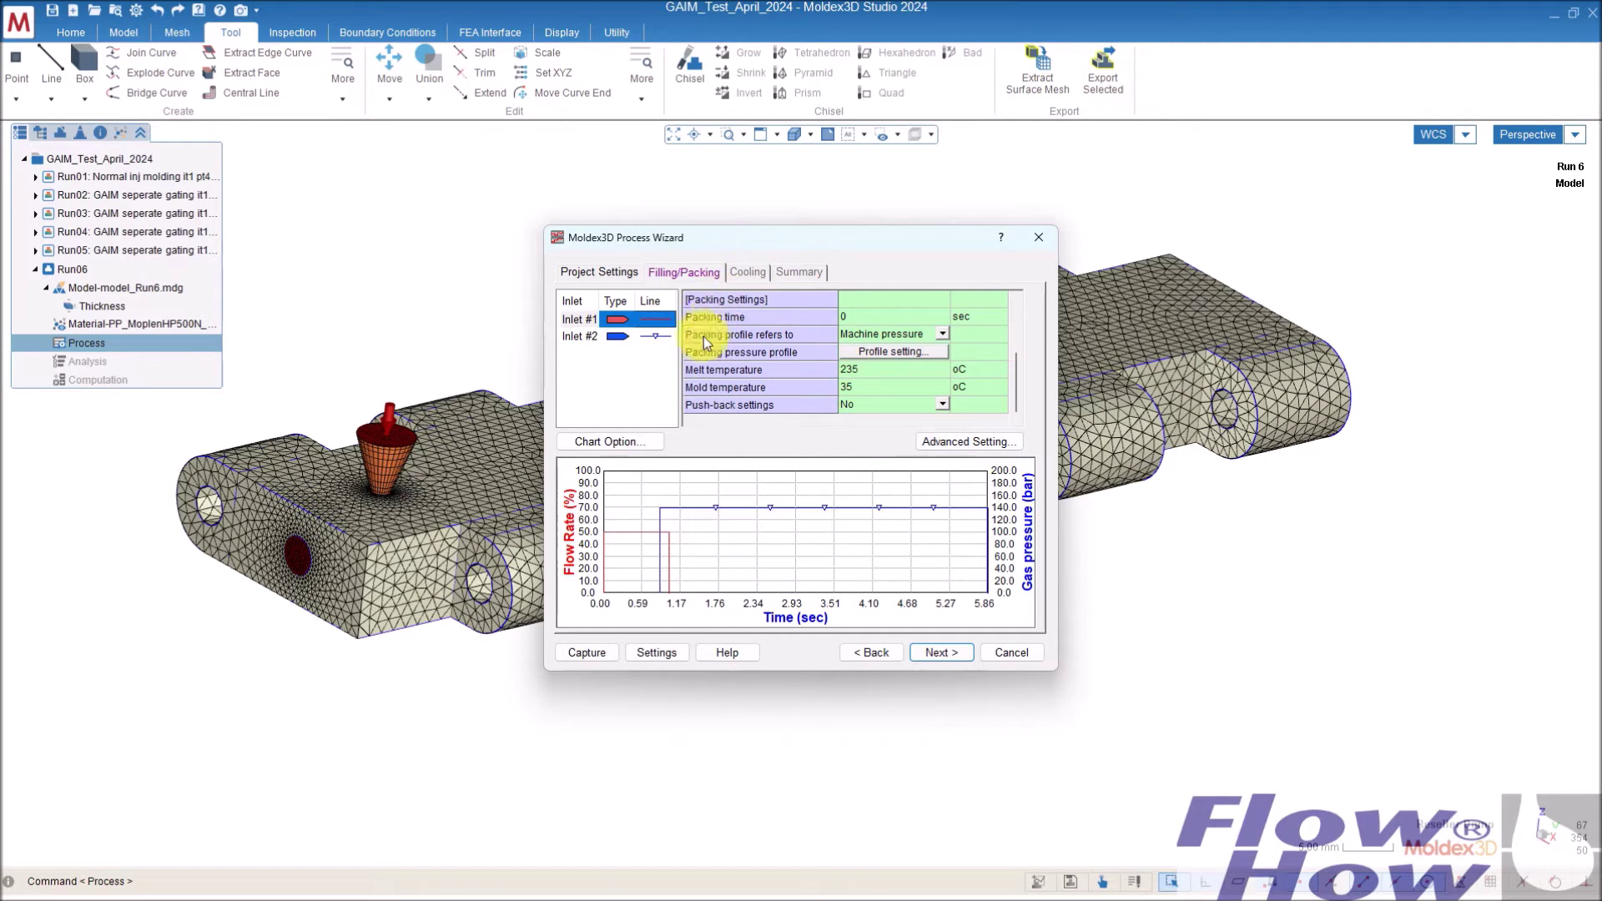
- For gas inlet #2, keep the By volume(%) filled entry and change it from 80 to 60
left_click(583, 336)
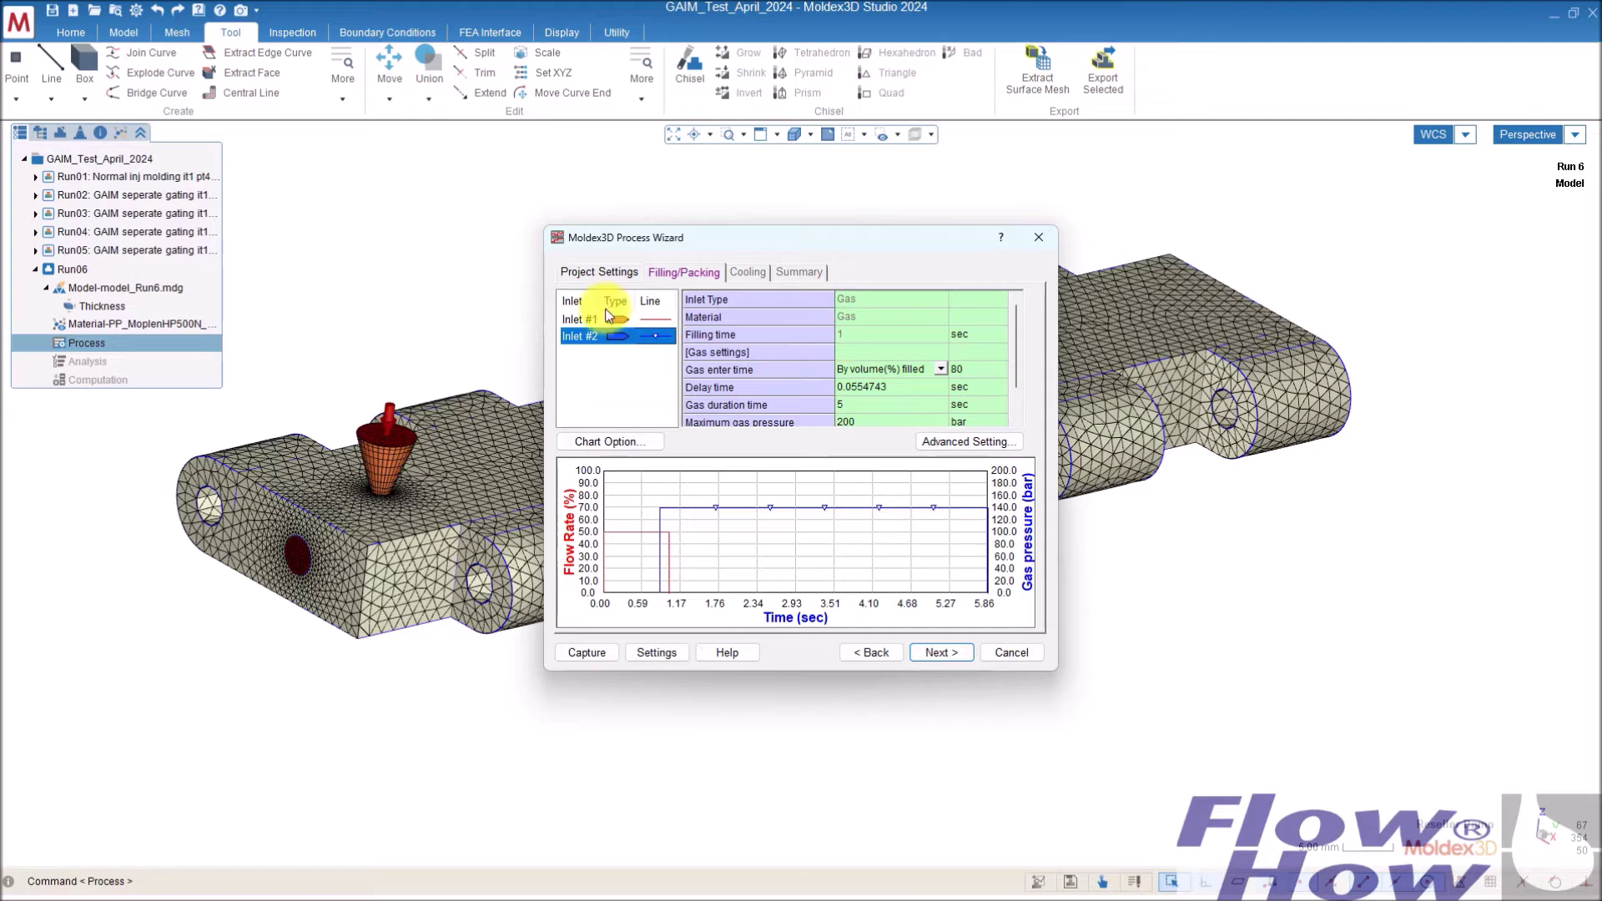
left_click(881, 372)
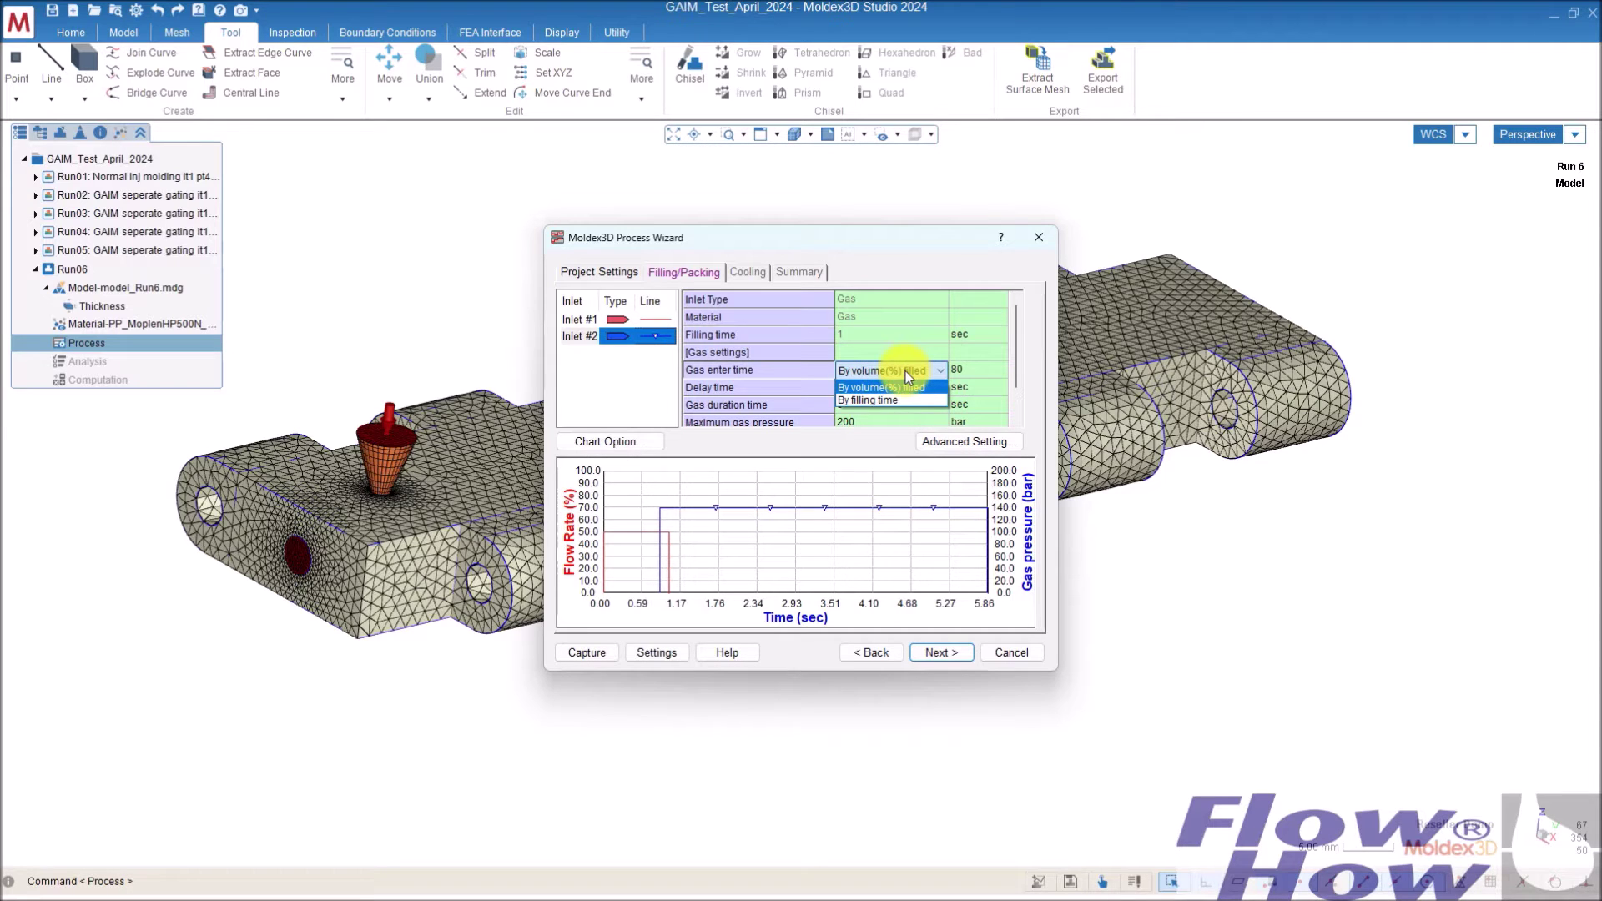
left_click(905, 370)
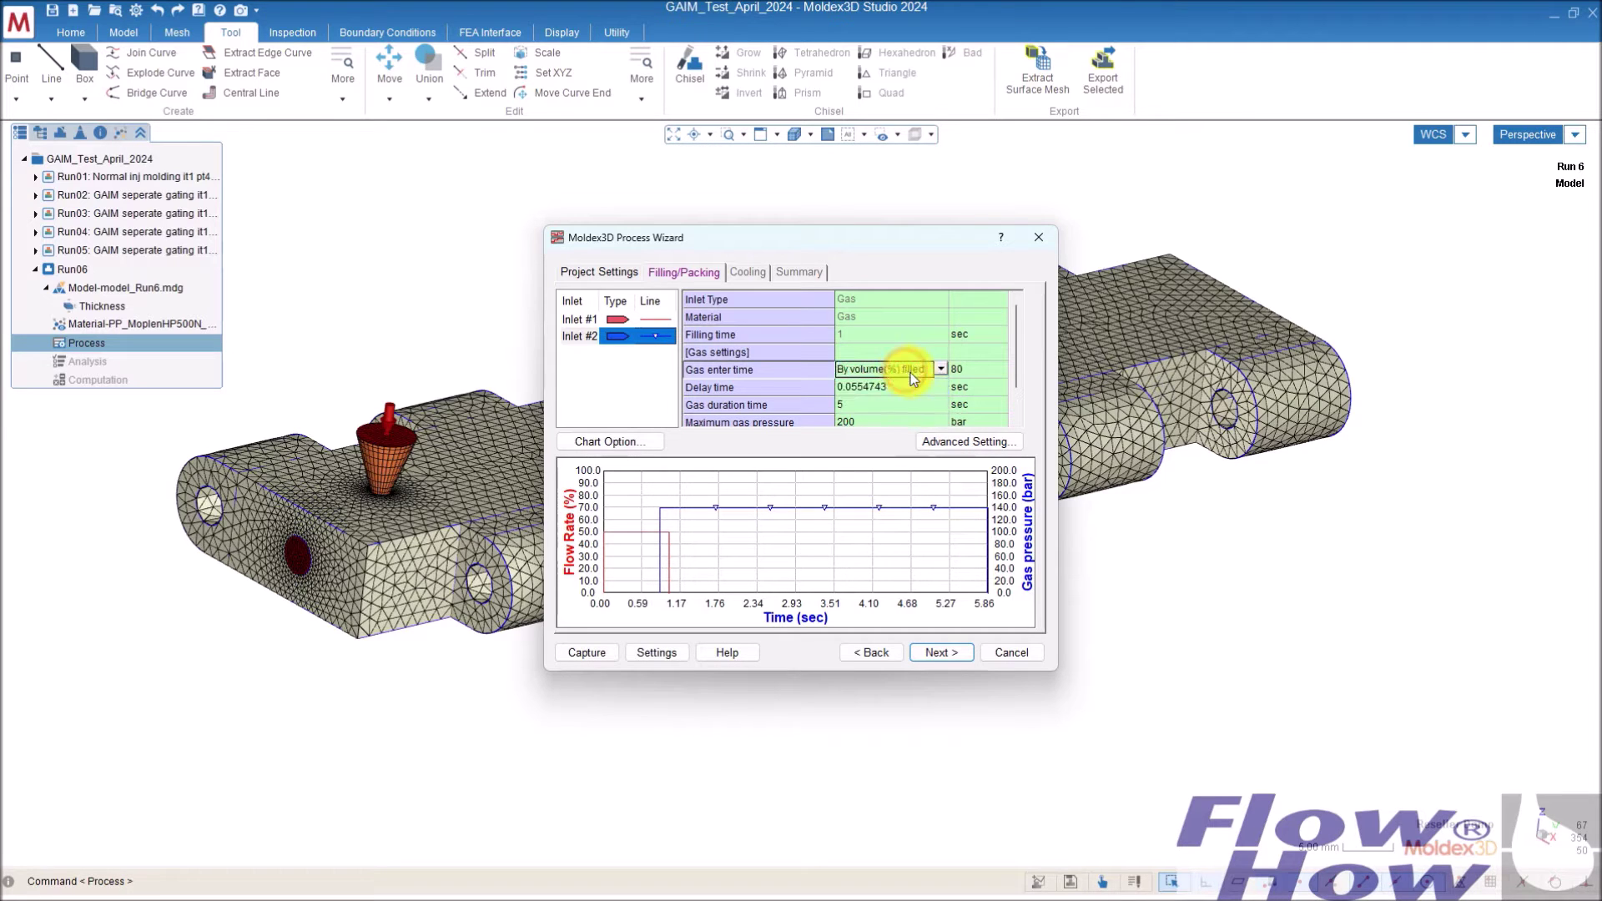
left_click(971, 366)
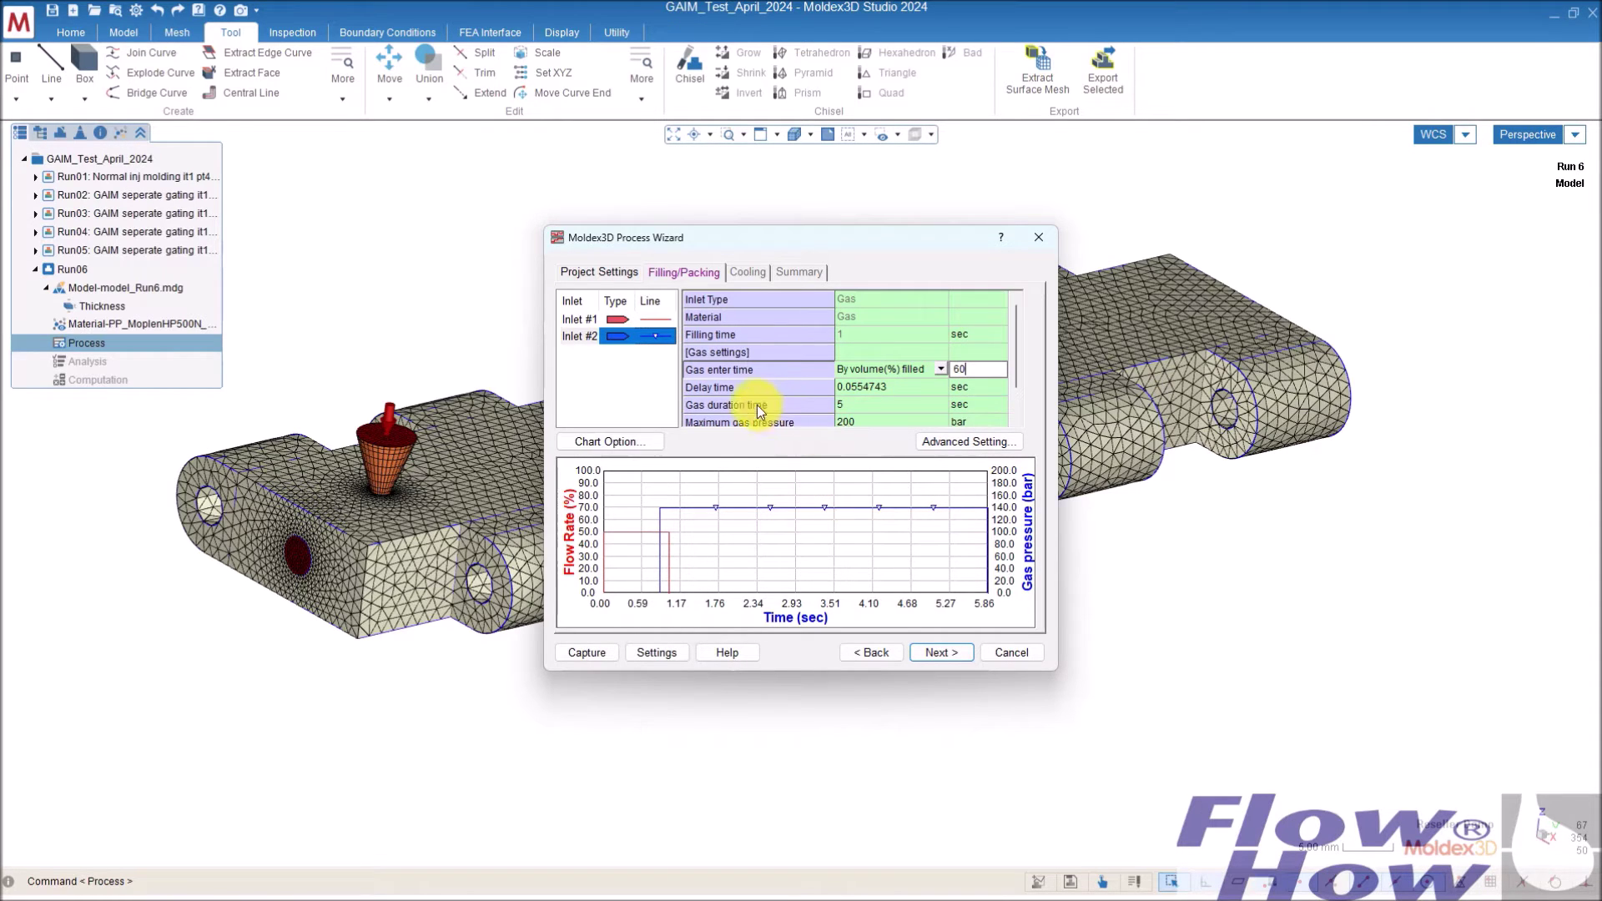
left_click(918, 388)
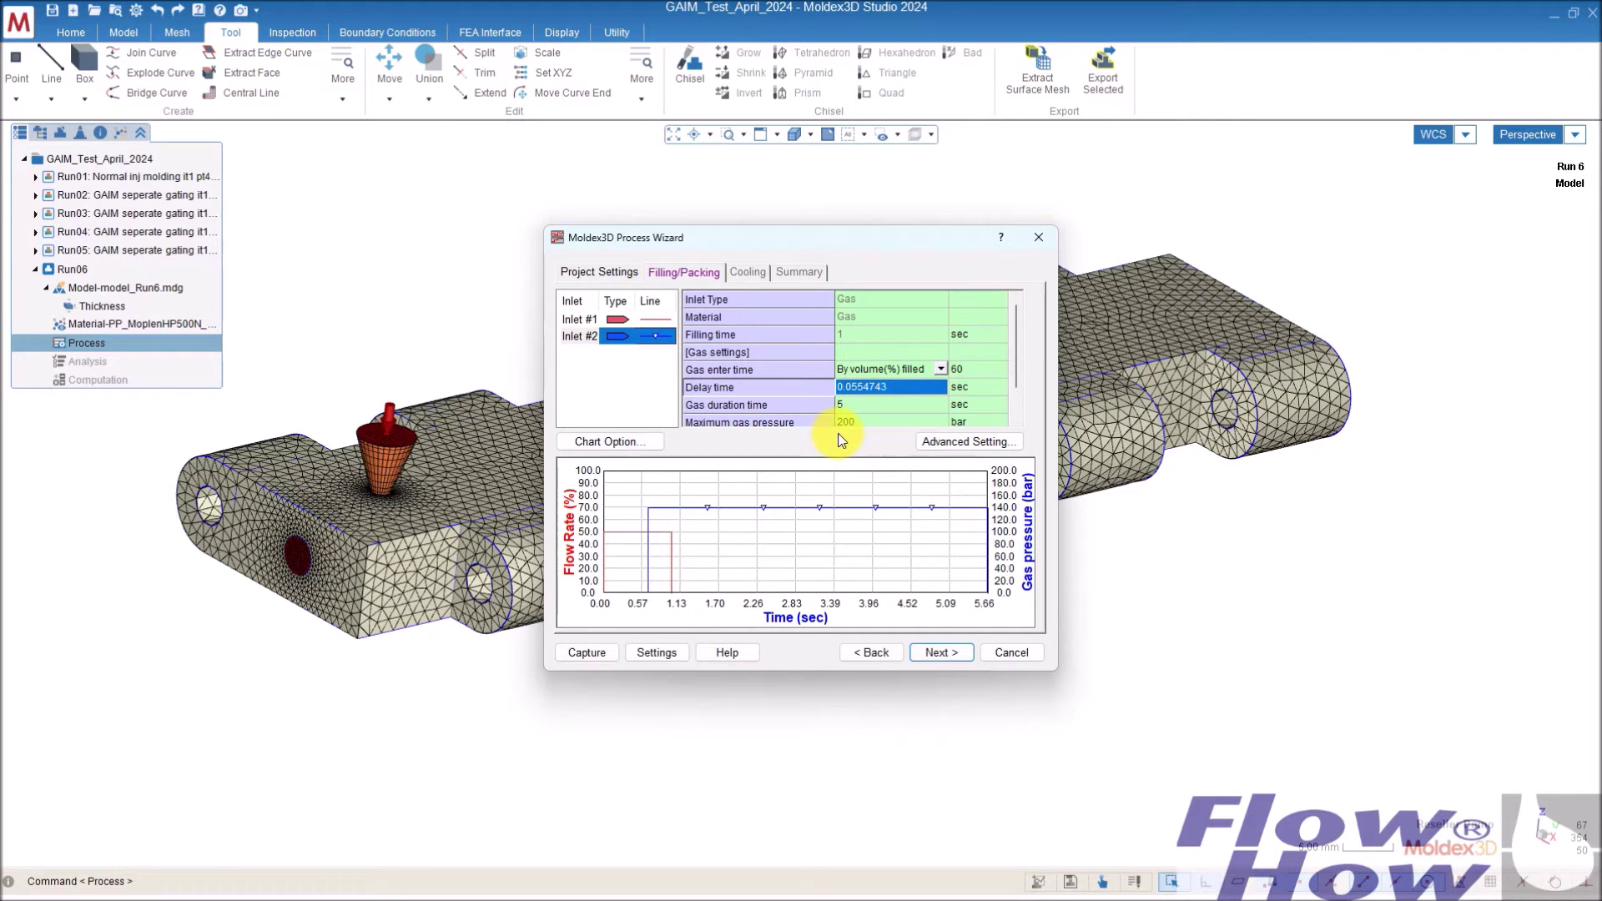
- Set a 0 sec gas delay and 100 bar maximum gas pressure, then advance to Cooling
type("0")
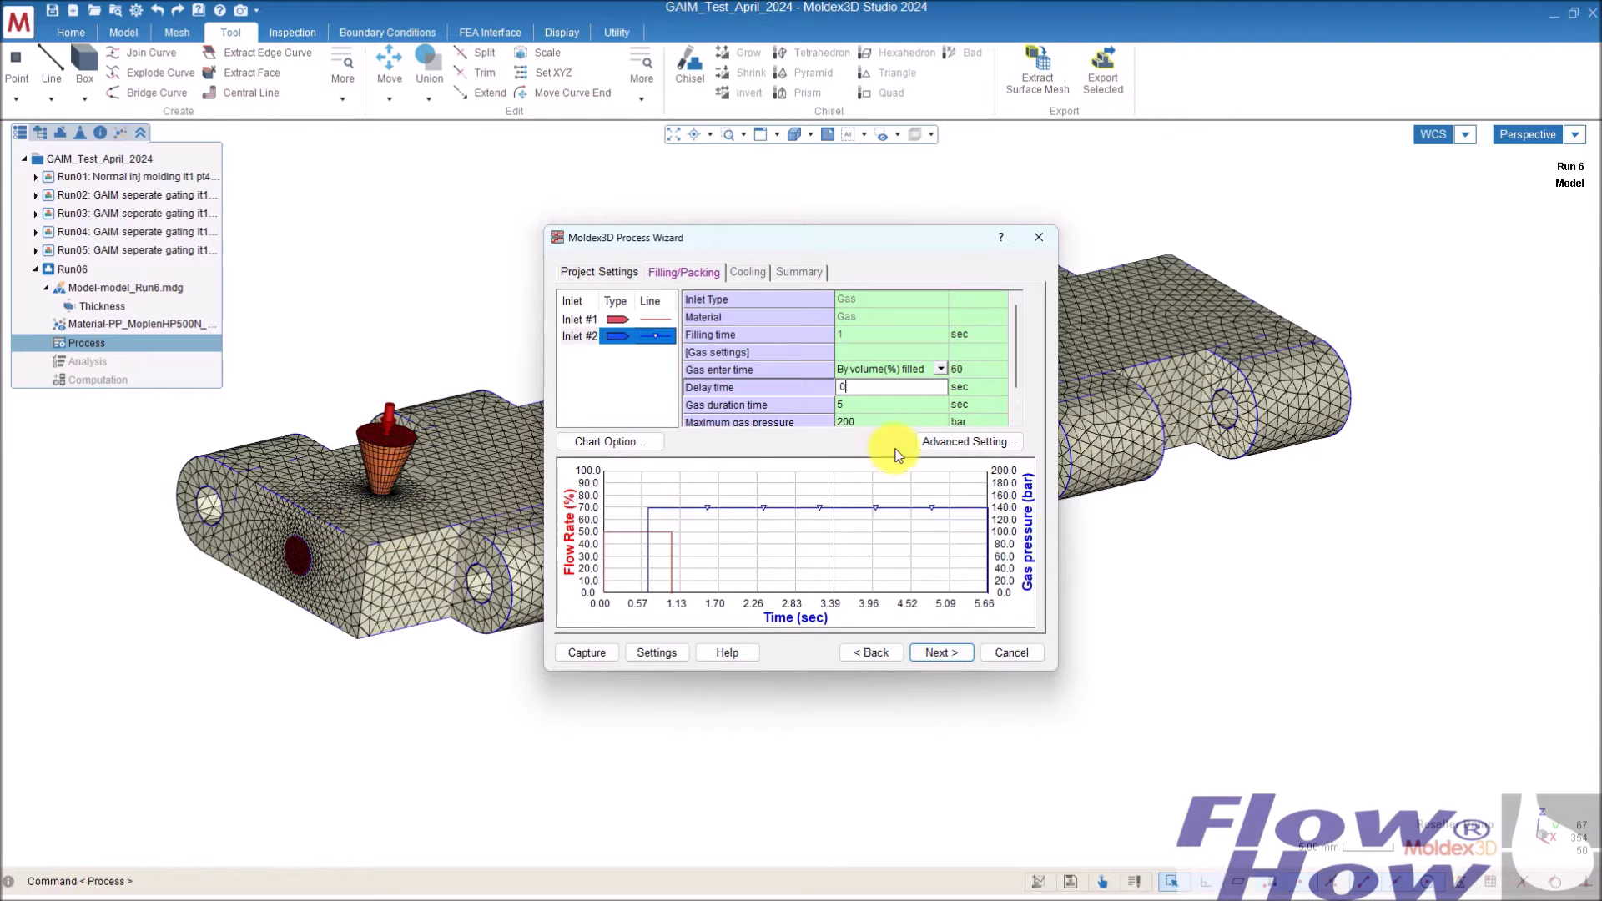
left_click(876, 406)
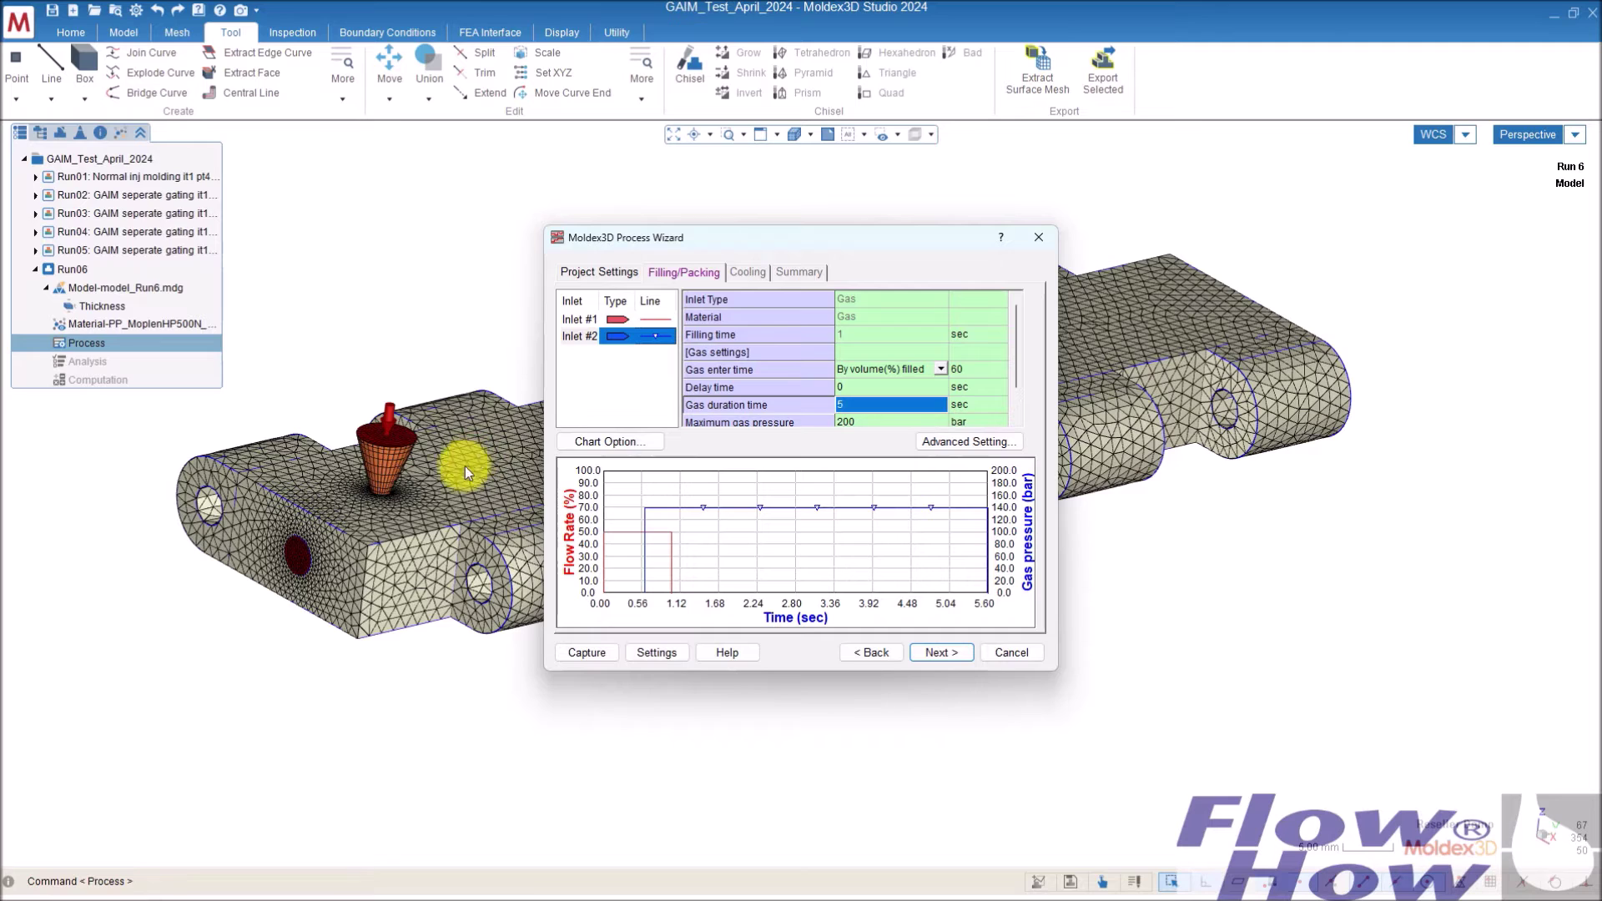
scroll(1018, 366, "down", 2)
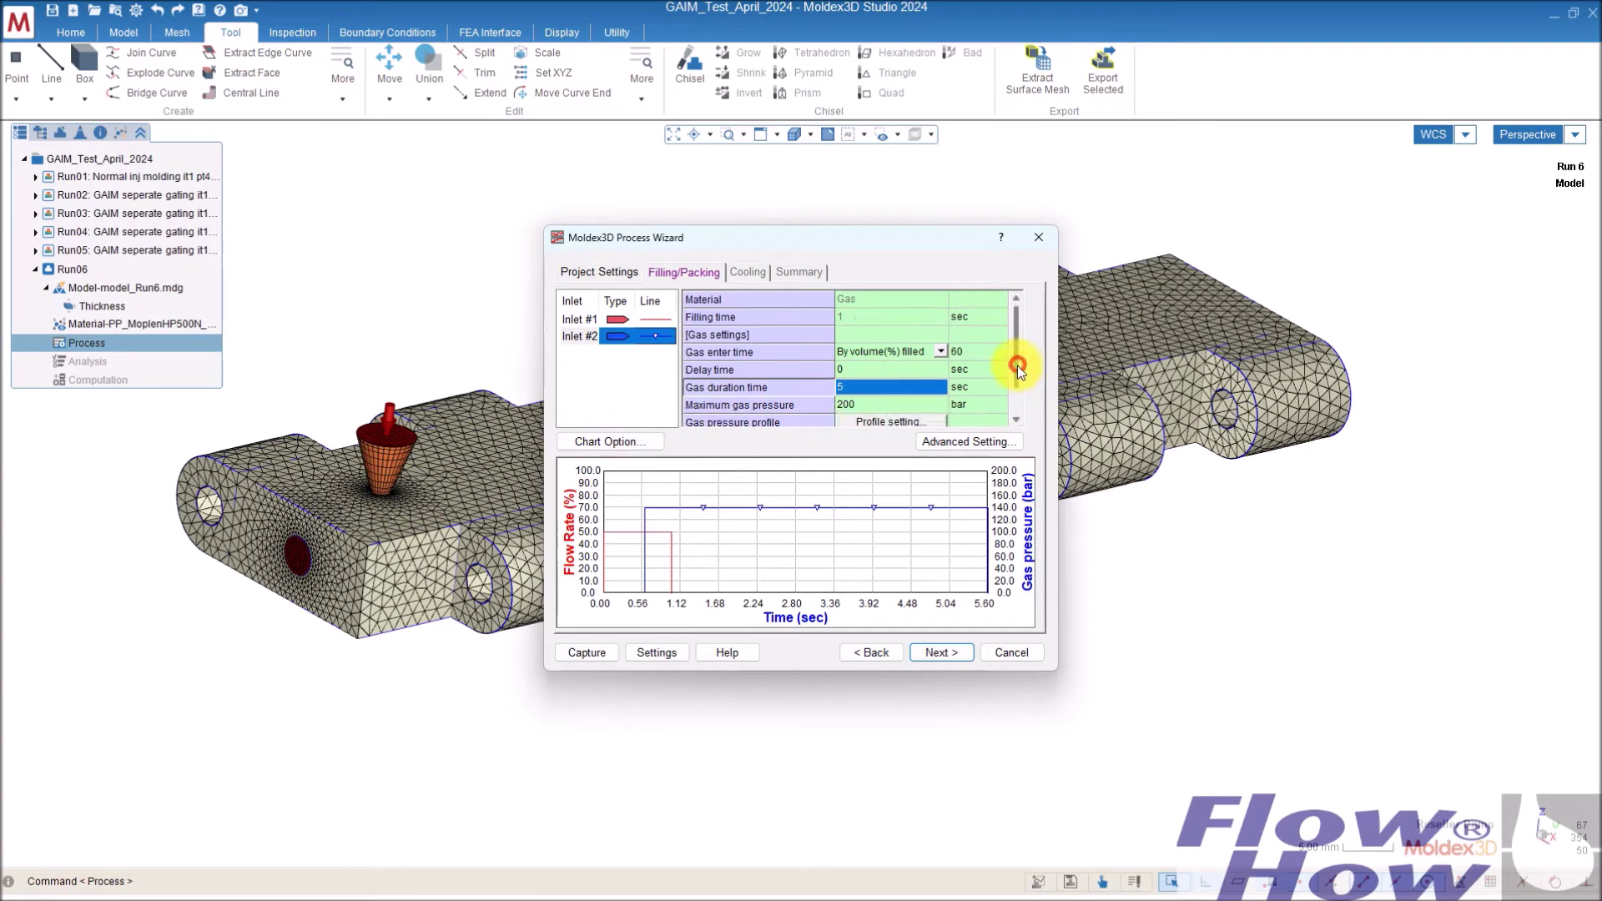
left_click(864, 388)
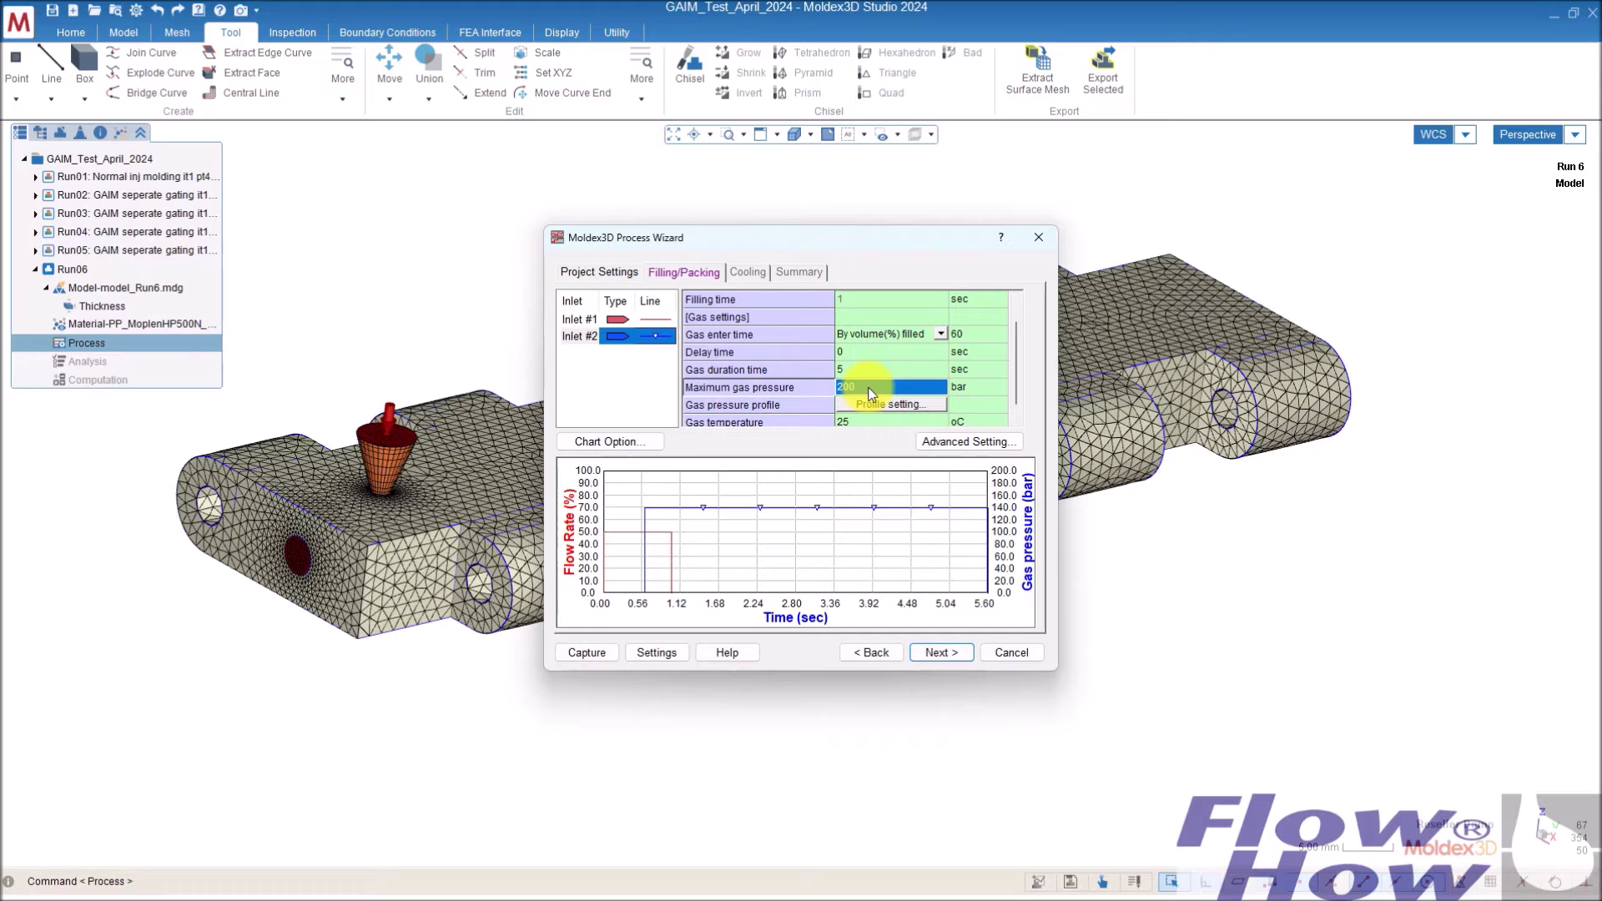
type("100")
left_click_drag(1014, 372, 1015, 384)
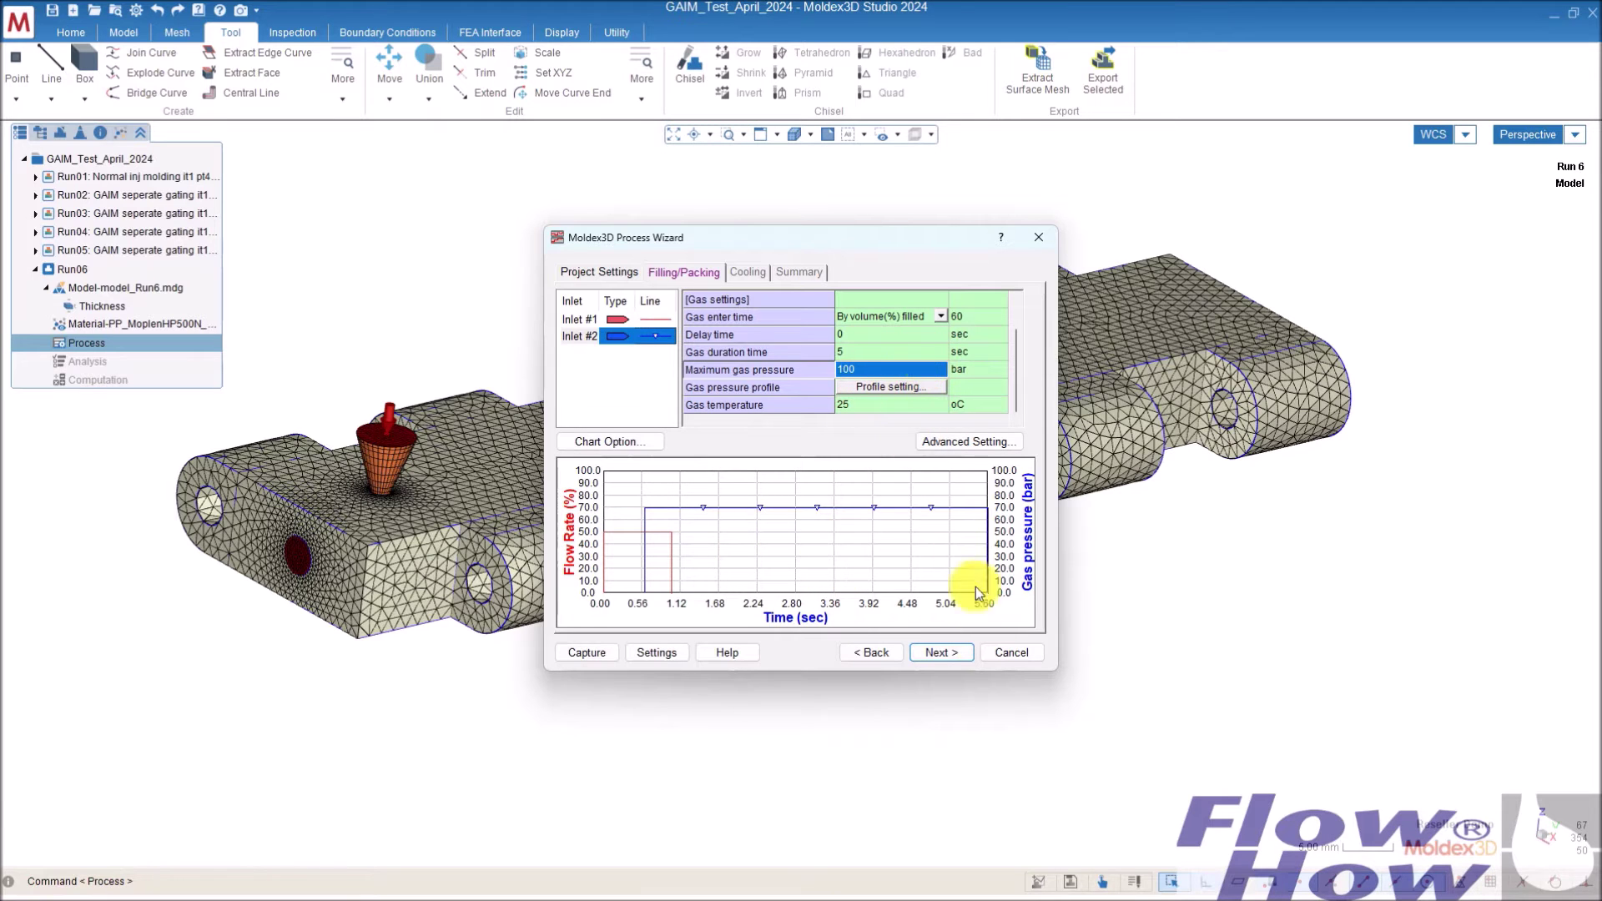
left_click(942, 651)
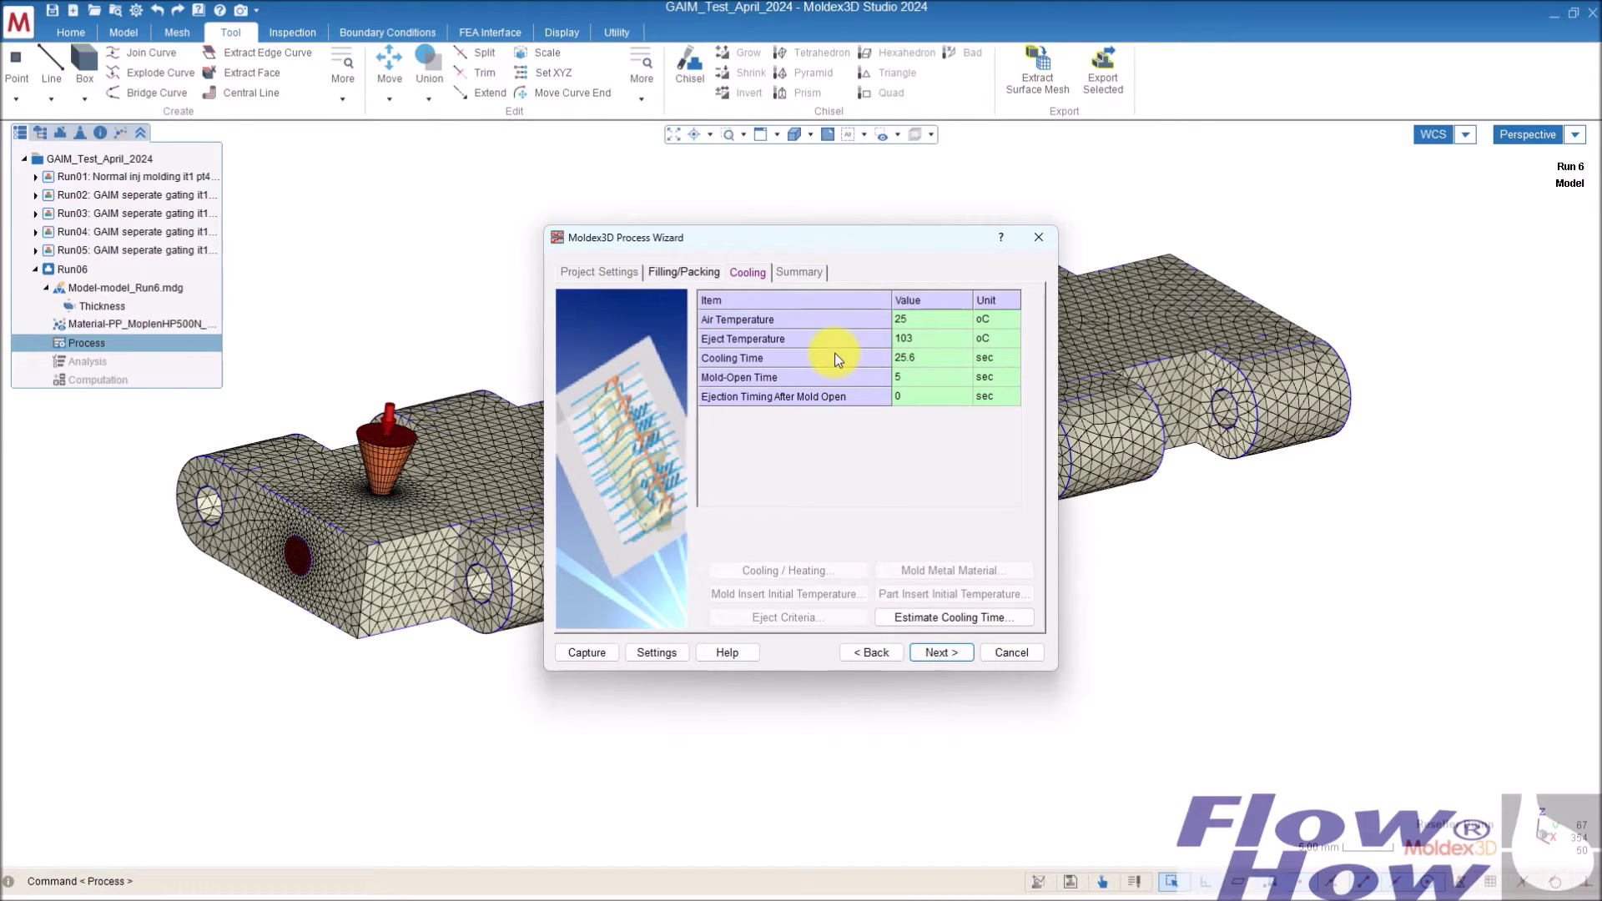
- Change the cooling time to 20 sec
left_click(928, 355)
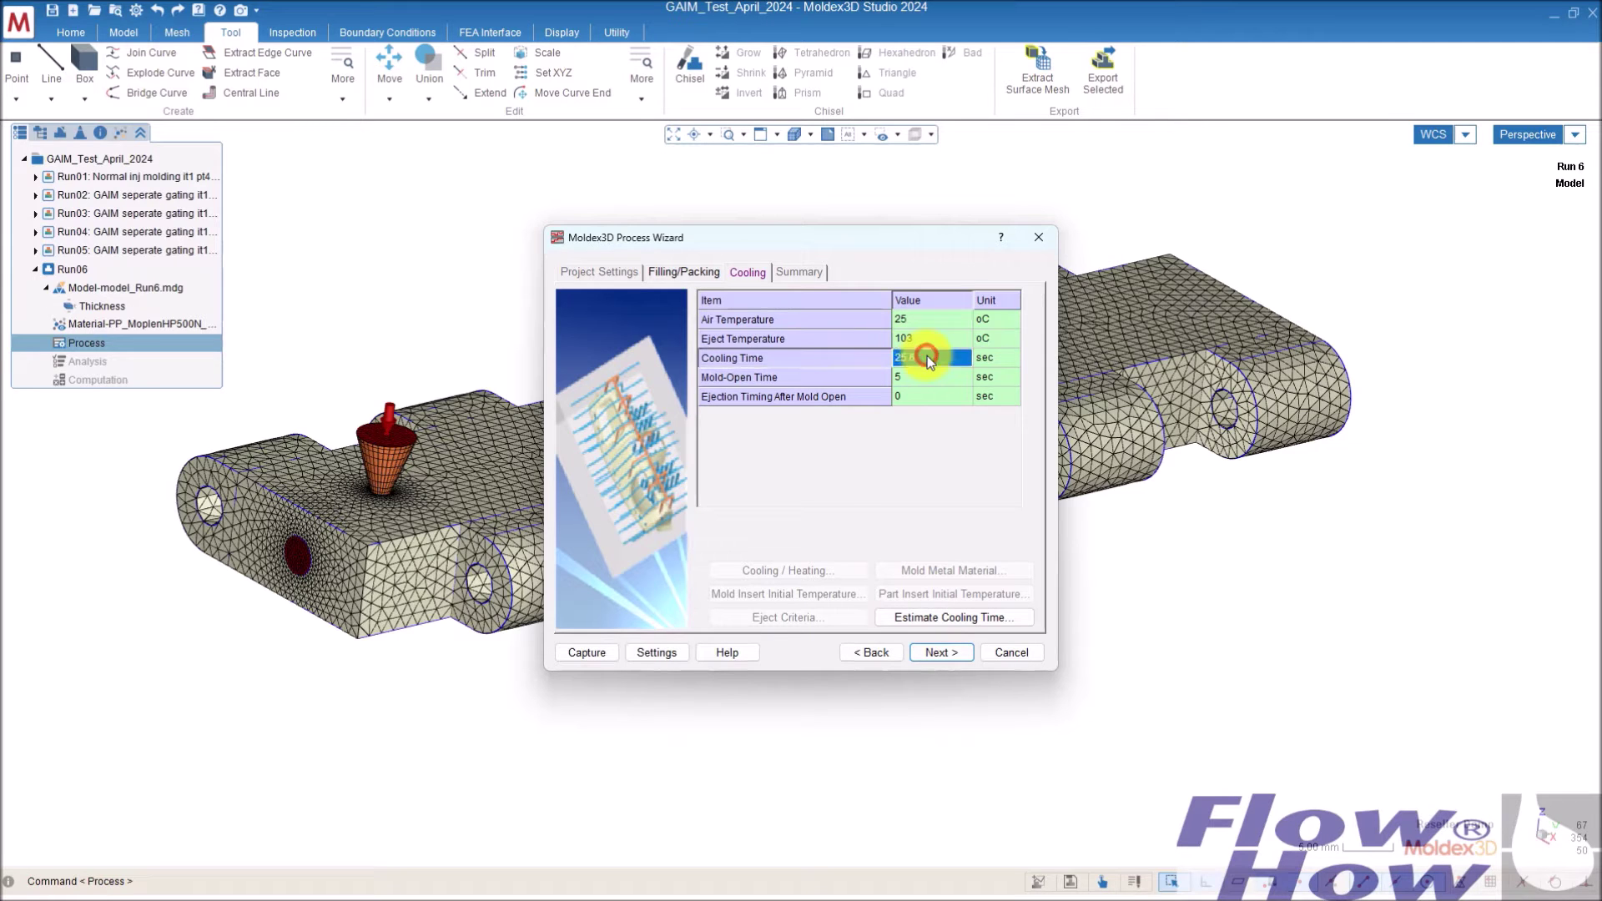
type("10")
left_click(994, 383)
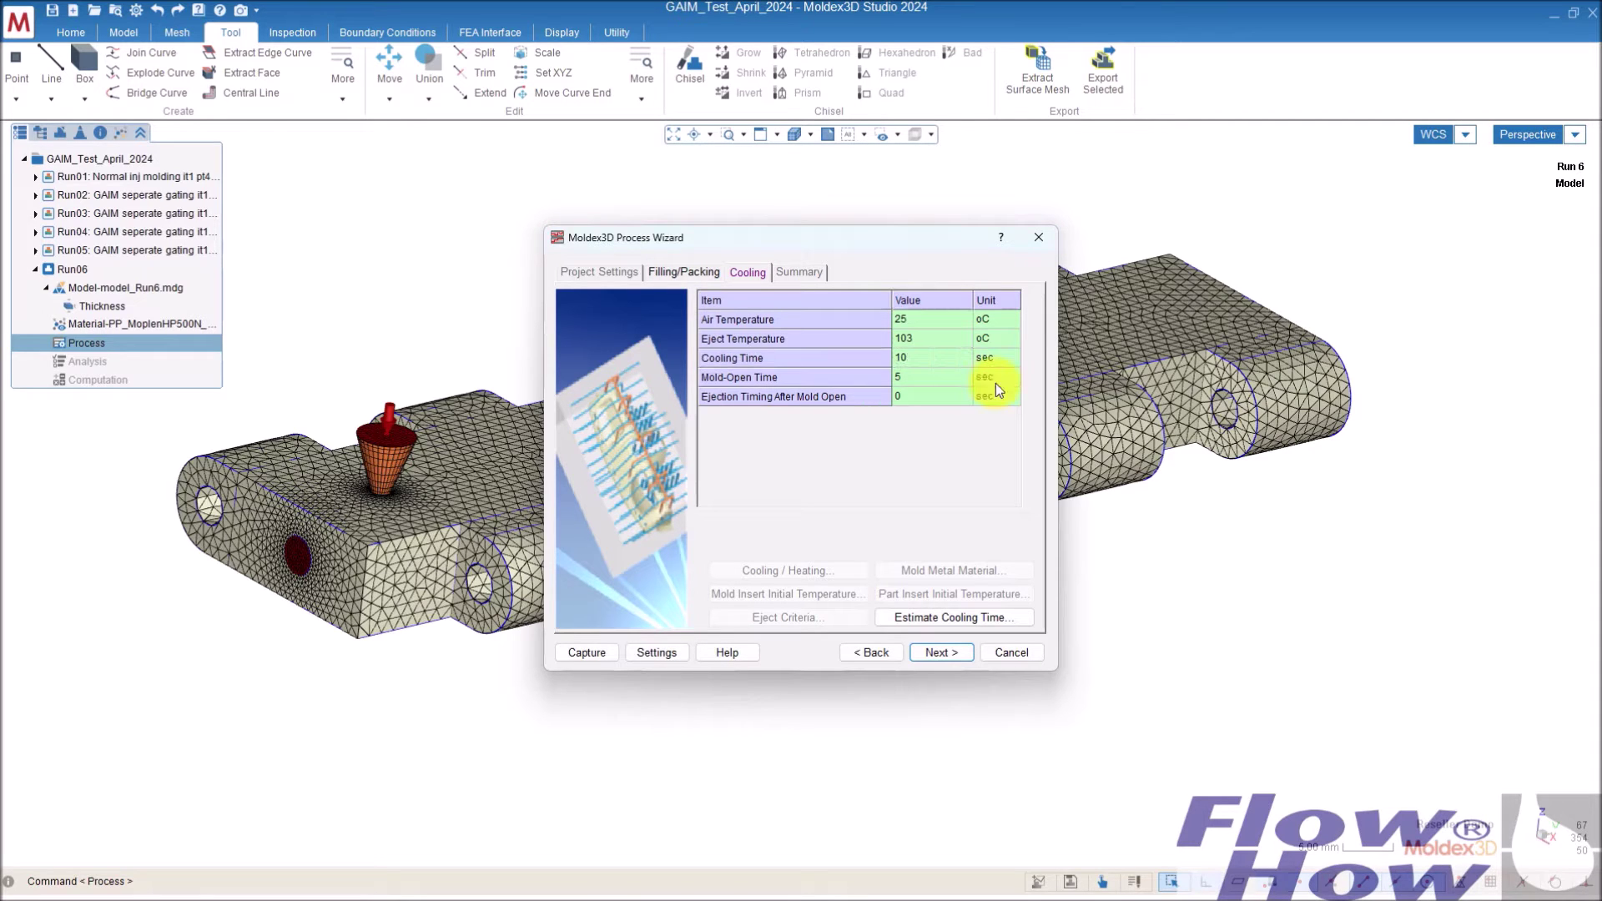
left_click(923, 355)
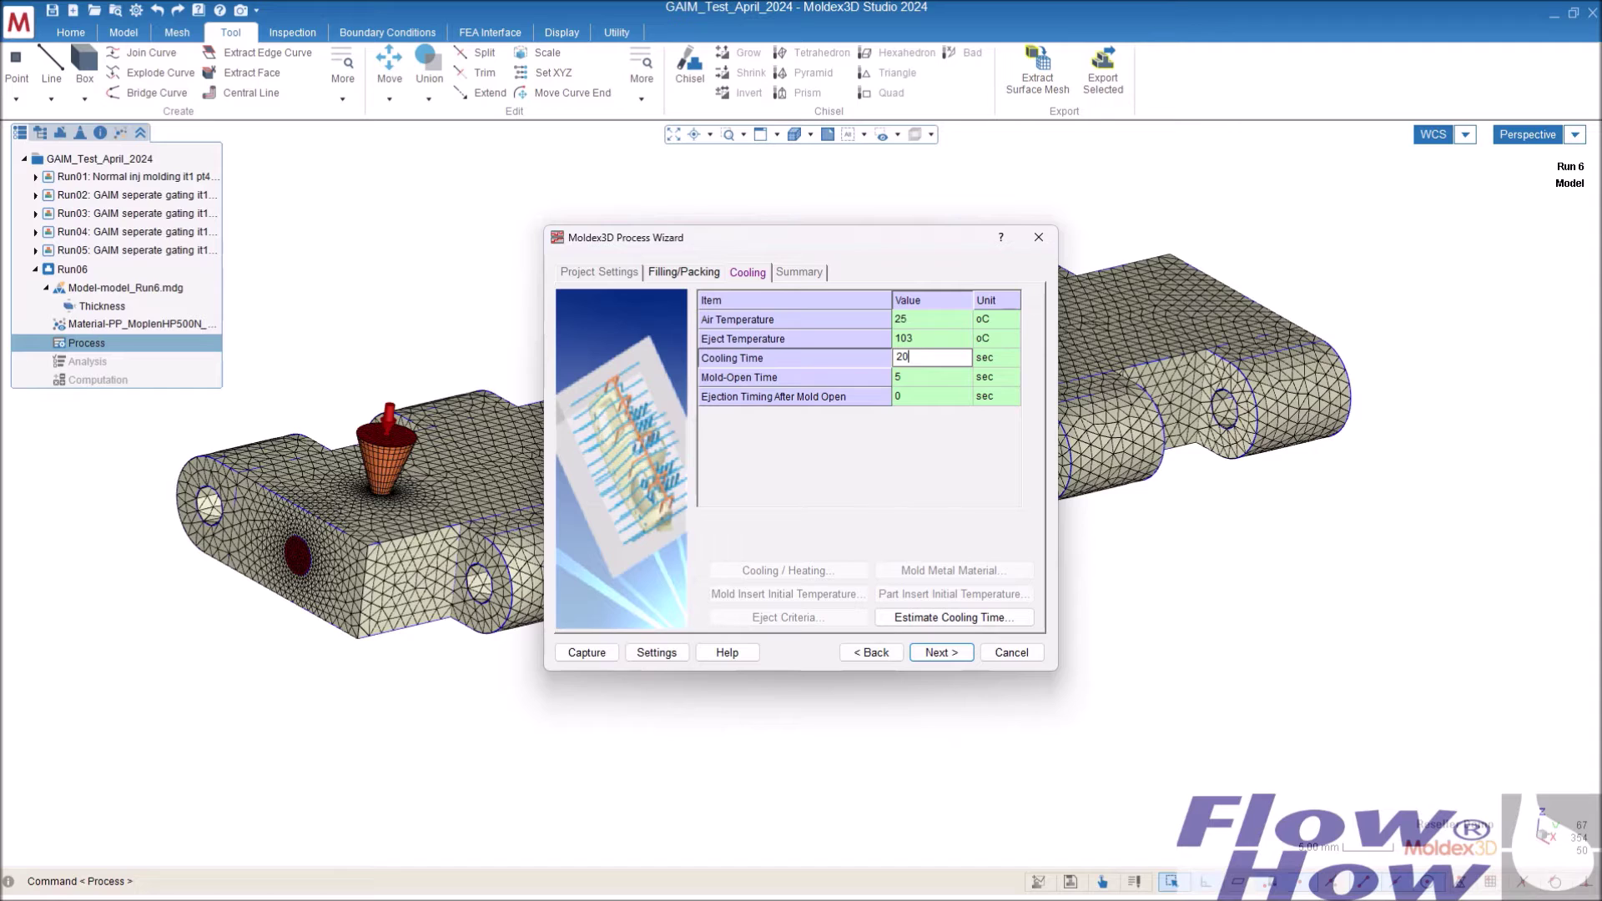
type("20")
key("Return")
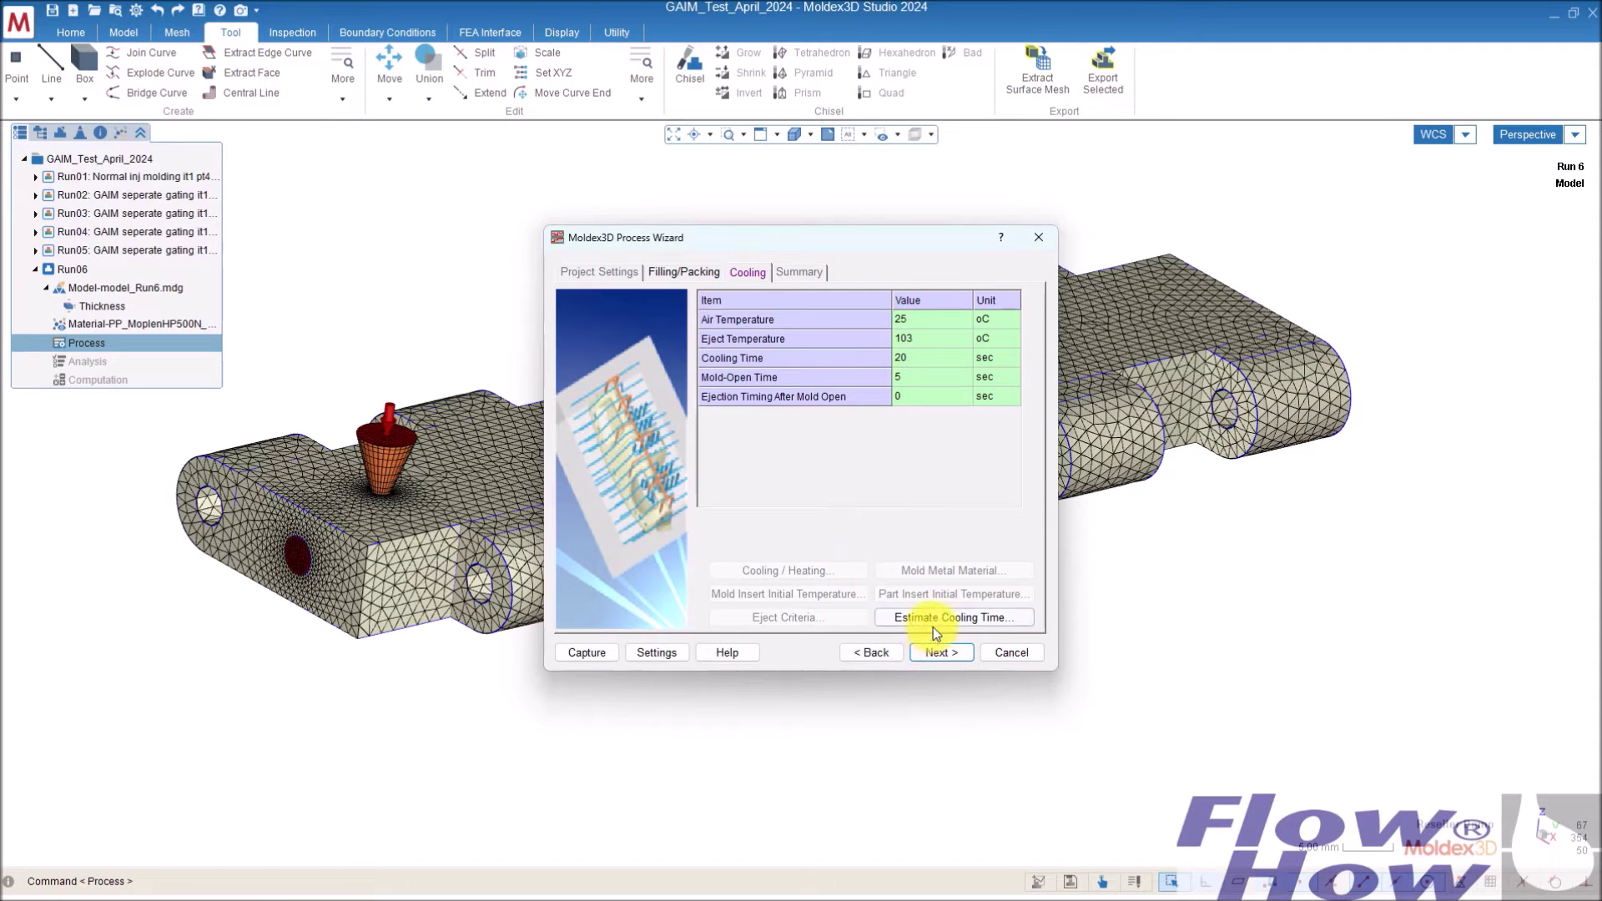
- Finish the wizard from the Summary and acknowledge the saved process file message
left_click(948, 659)
left_click(948, 659)
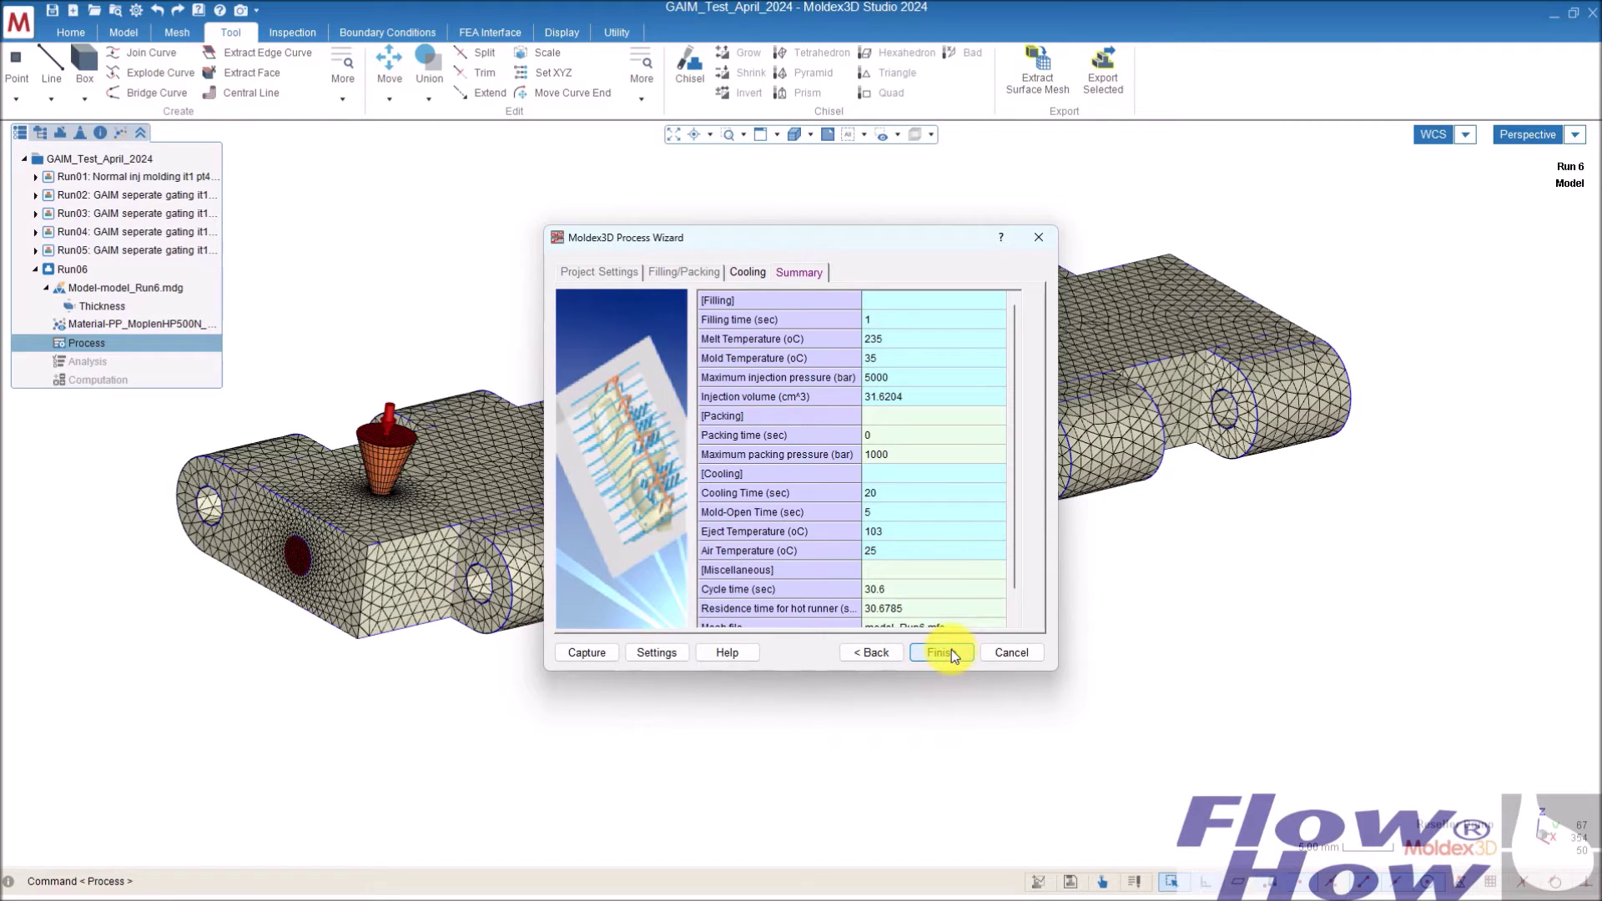
left_click(951, 652)
left_click(940, 496)
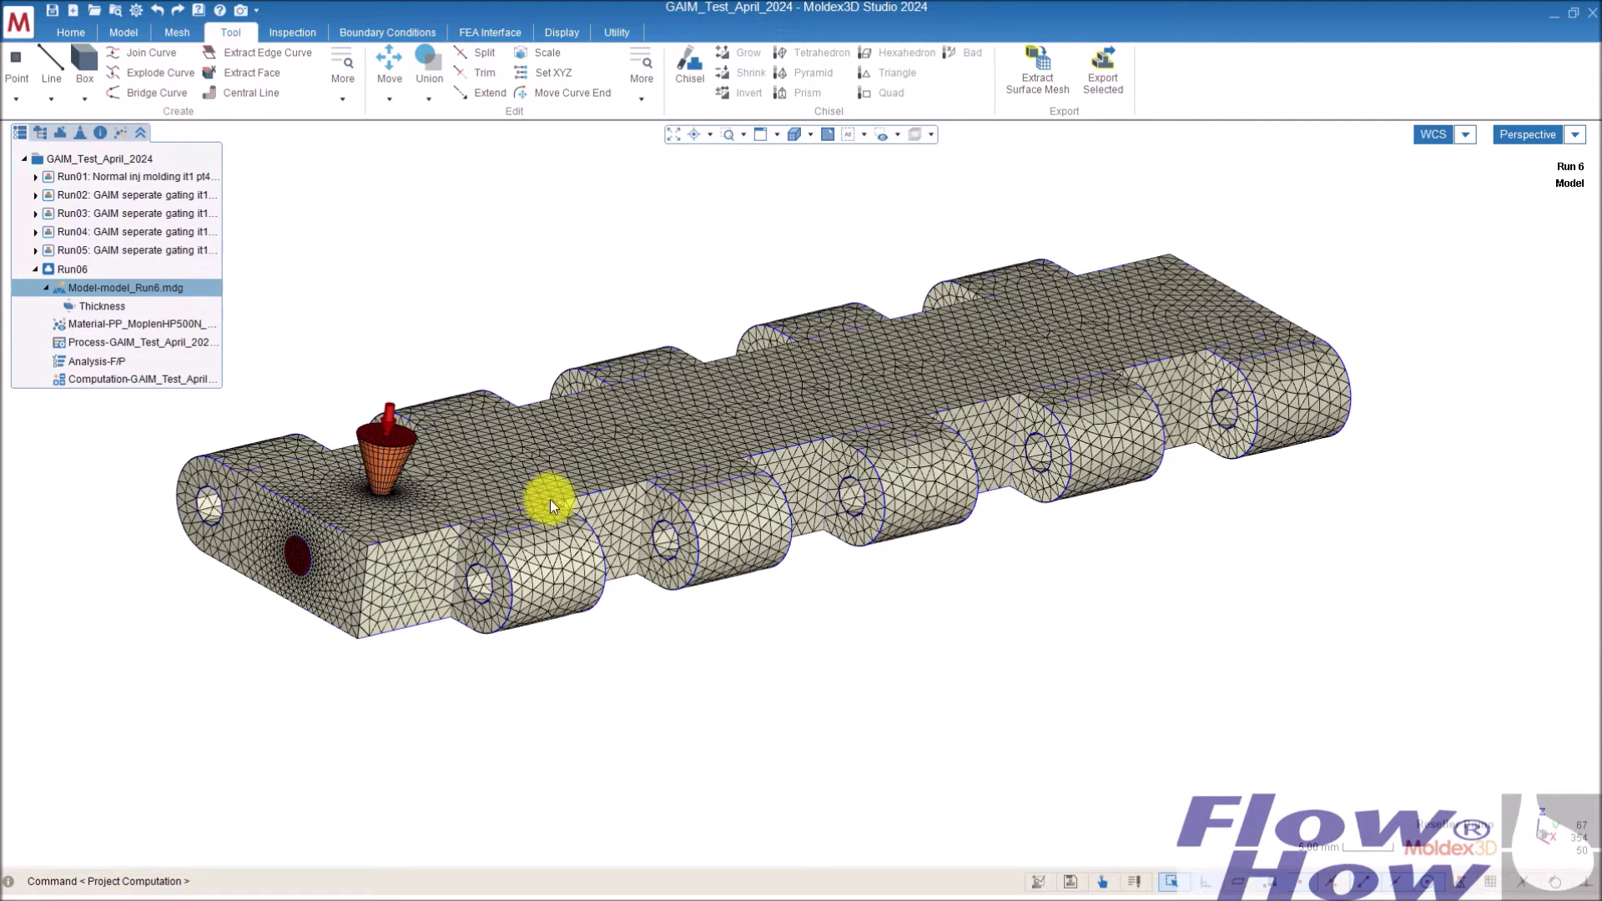
- Switch Run06's Analysis-F/P sequence to Injection Analysis -F/P W and save it
middle_click_drag(452, 549, 534, 534)
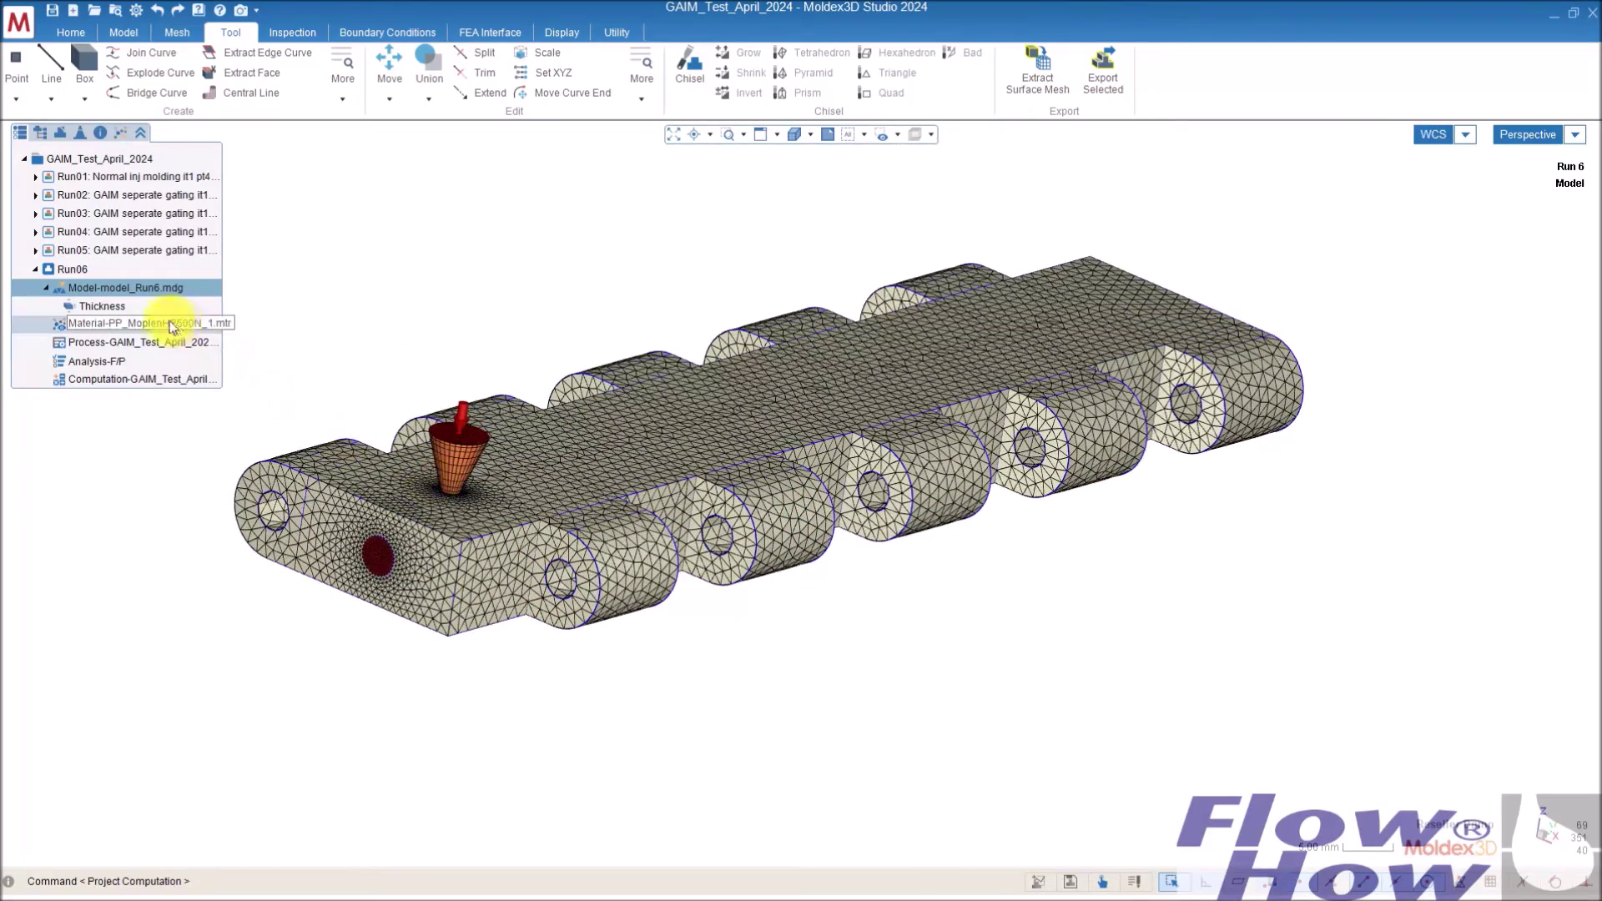
double_click(122, 367)
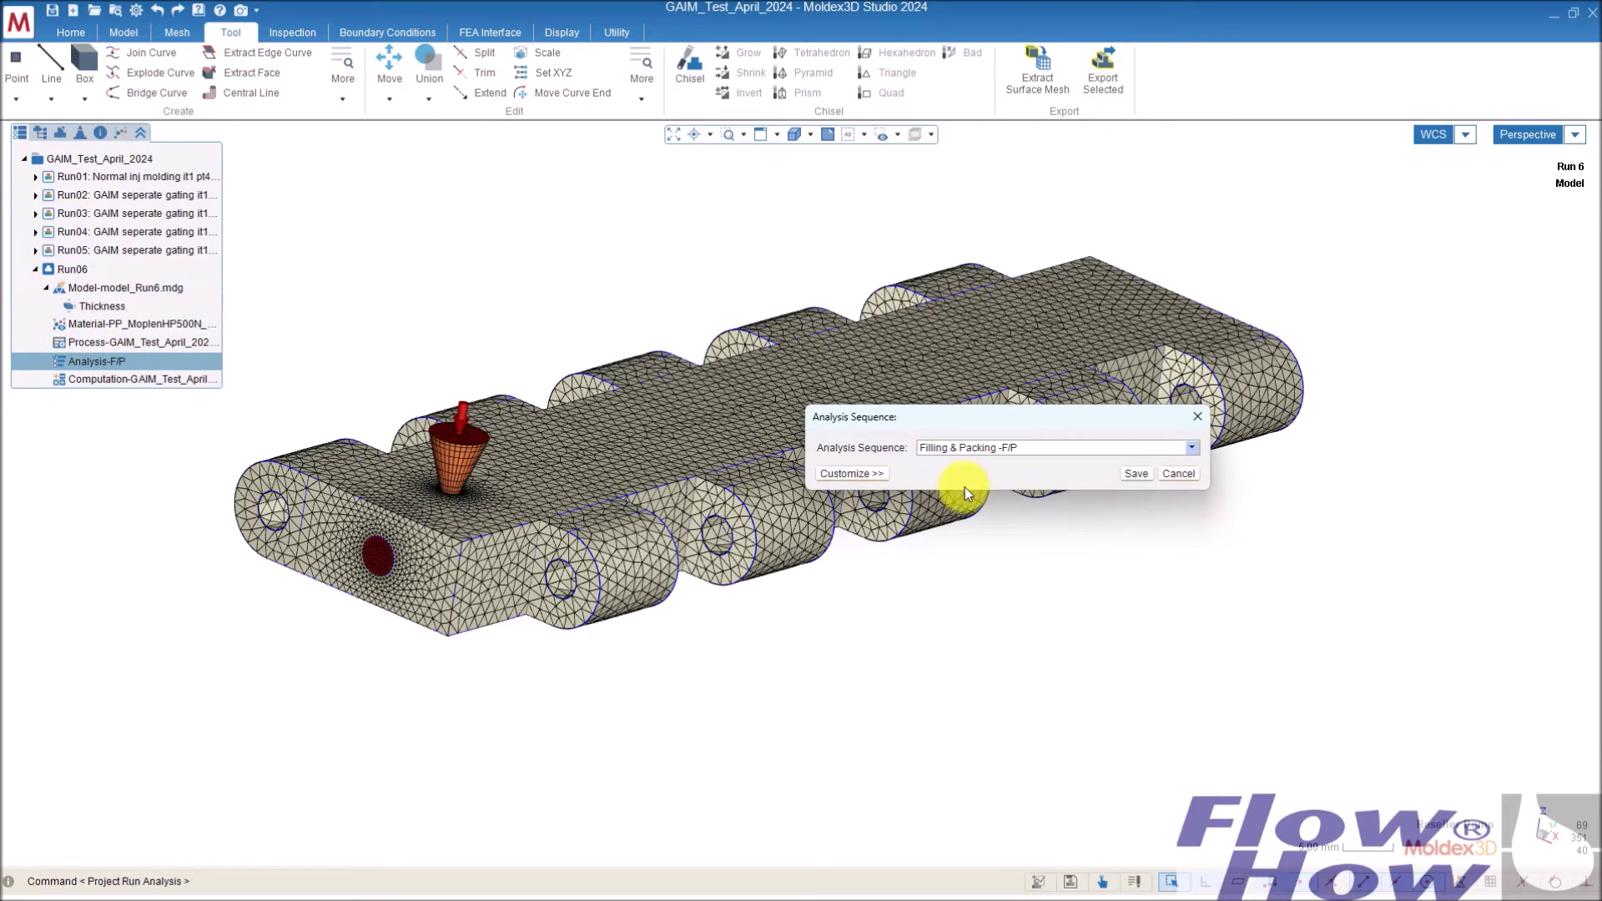
left_click(1186, 453)
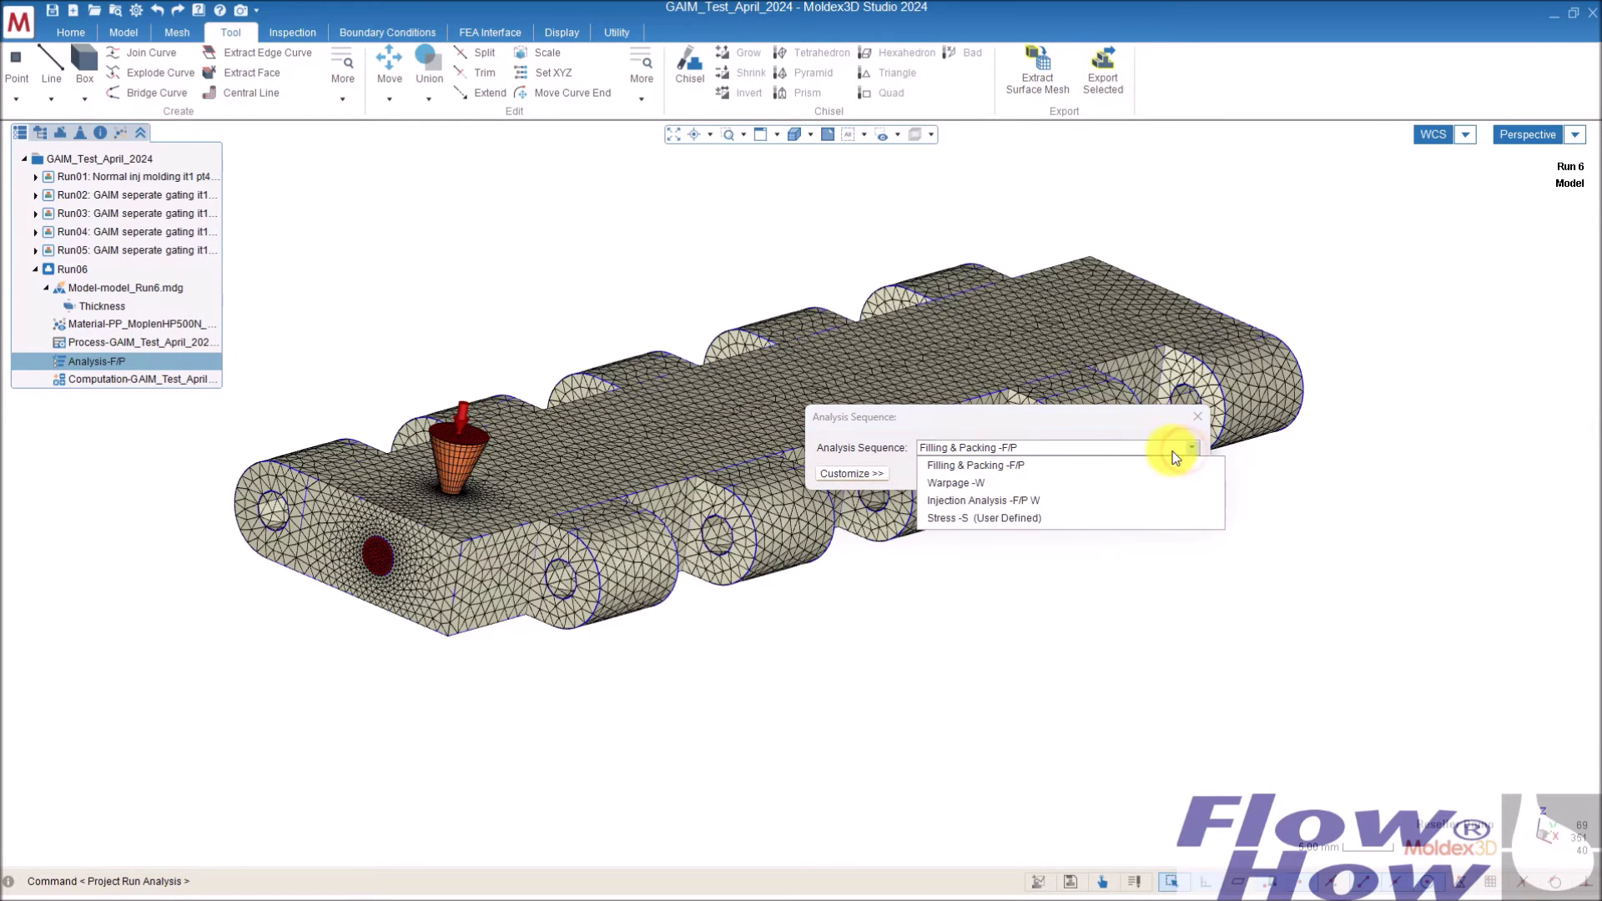
left_click(1034, 501)
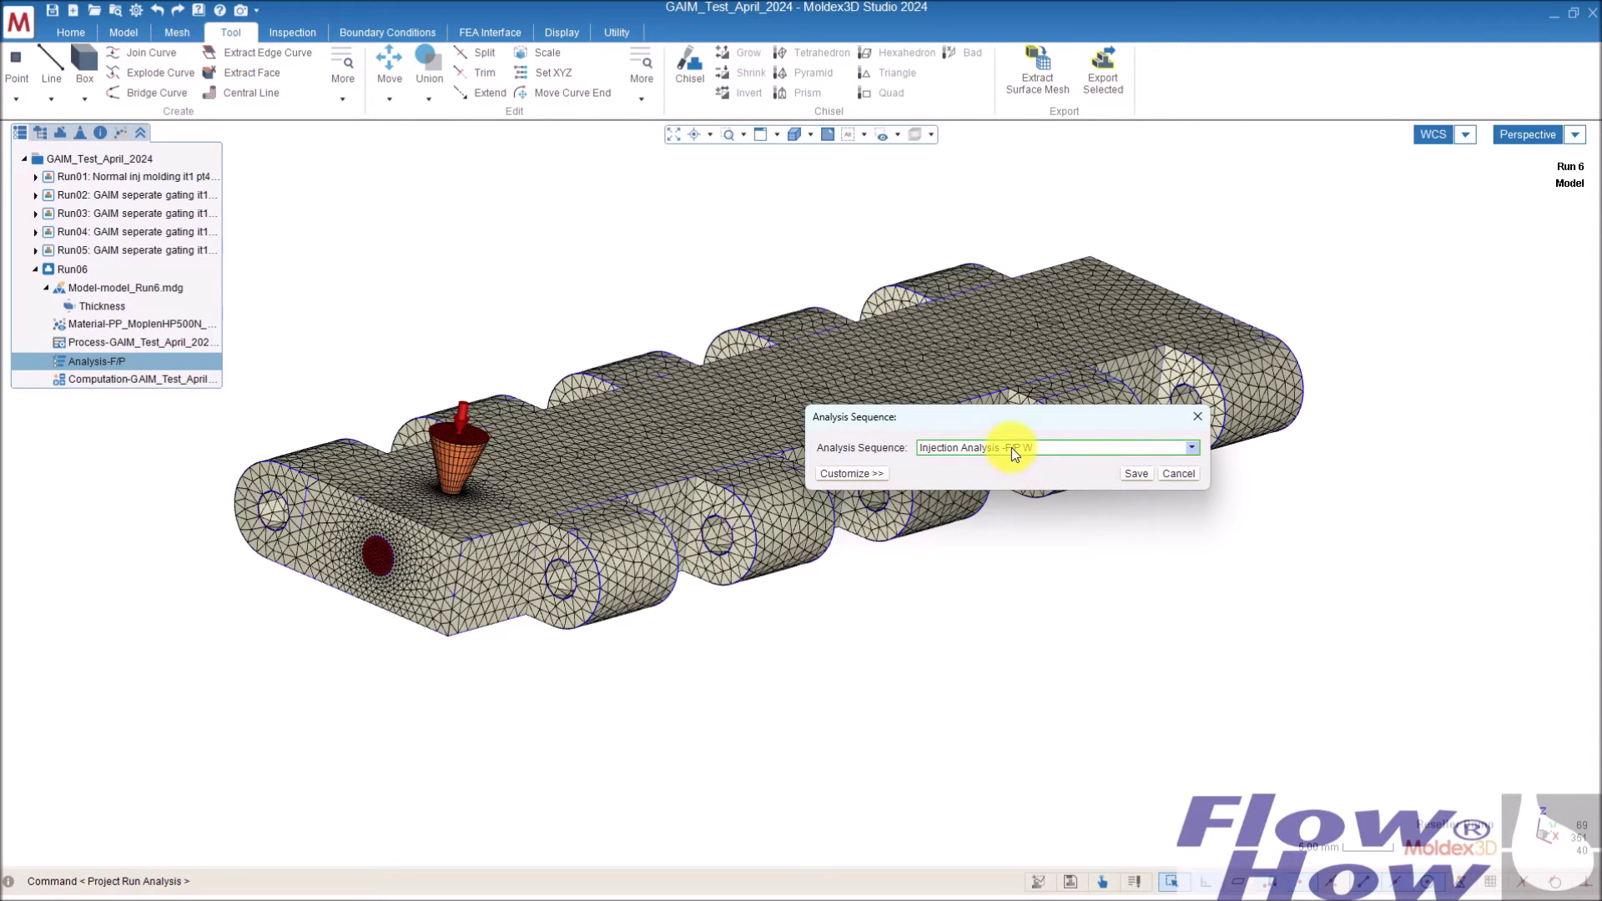
left_click(1136, 475)
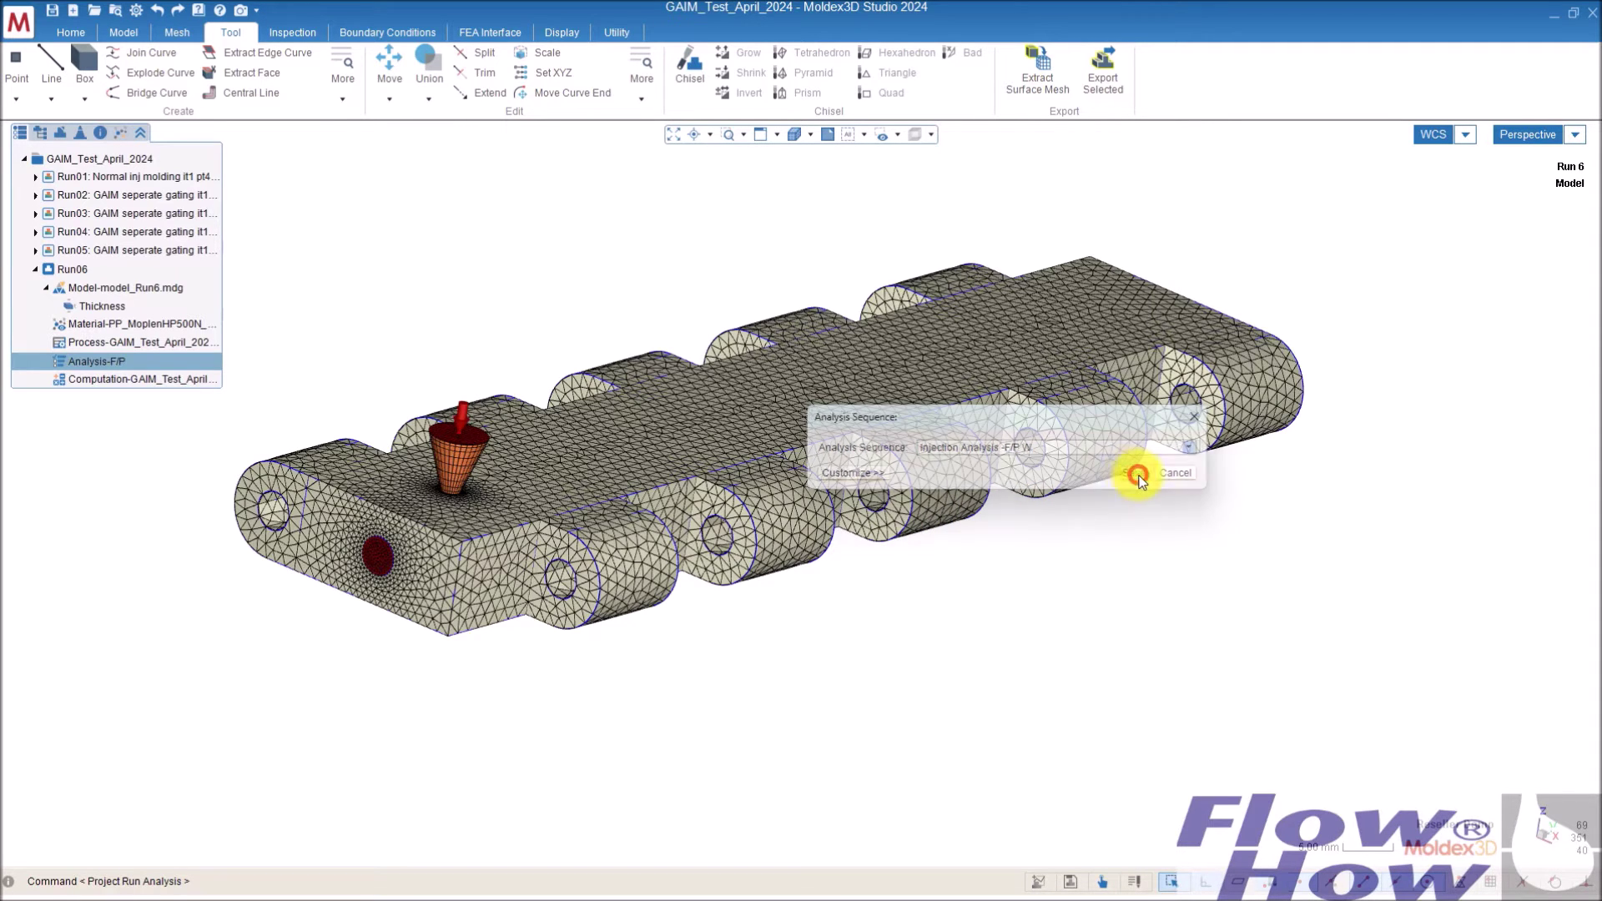
double_click(119, 380)
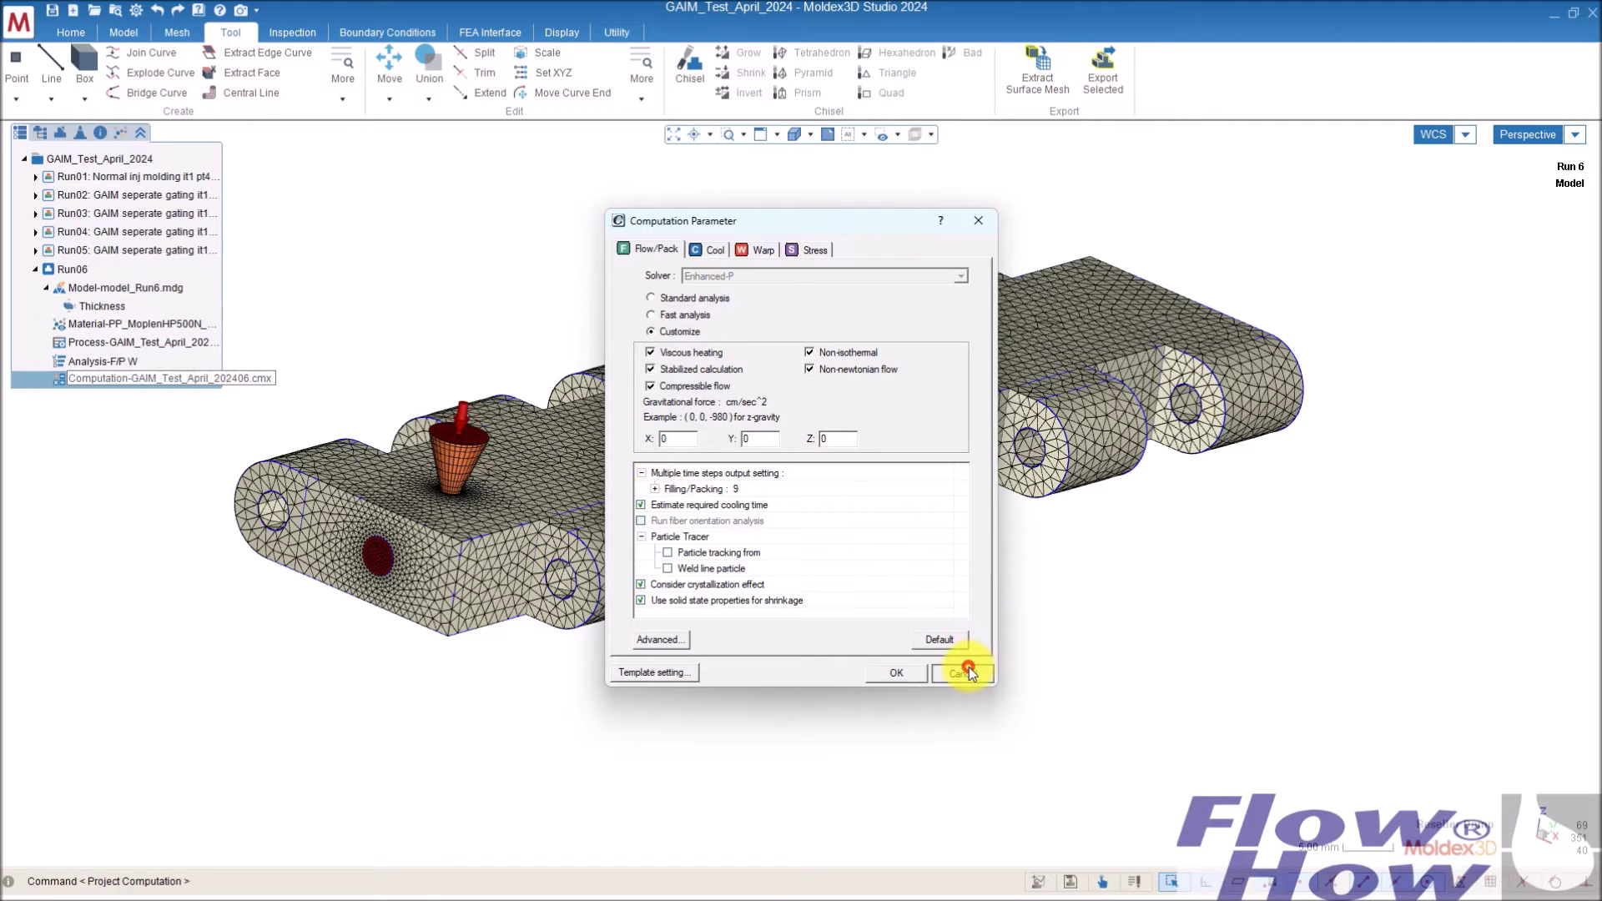
- Reopen Computation and open the Data Editor for the Filling/Packing multiple time steps output
left_click(896, 672)
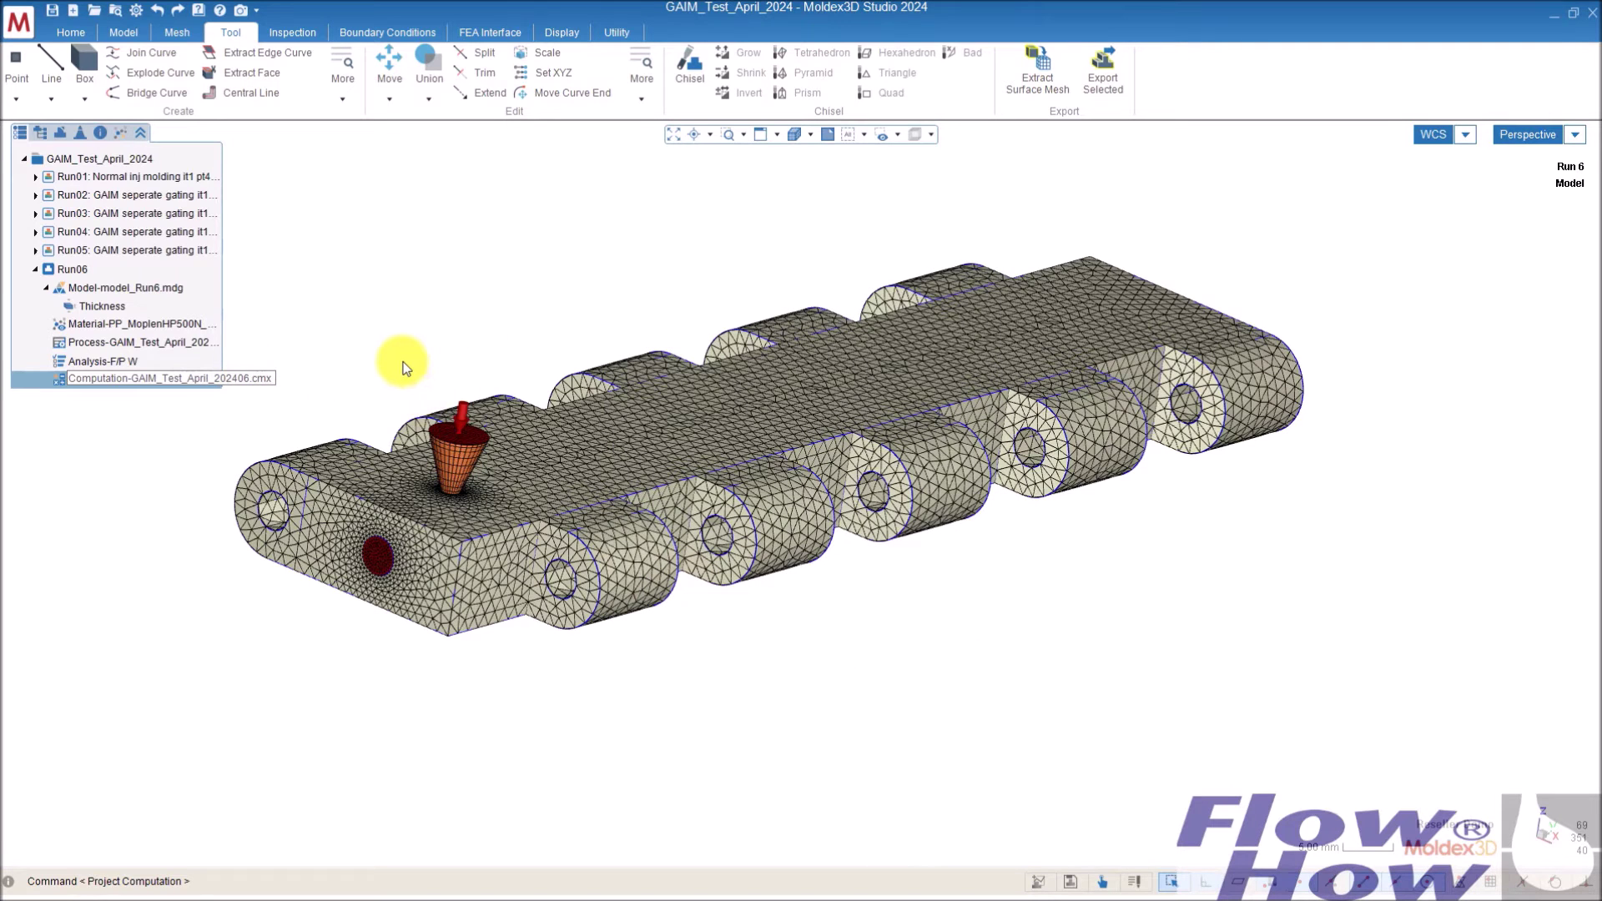
double_click(79, 381)
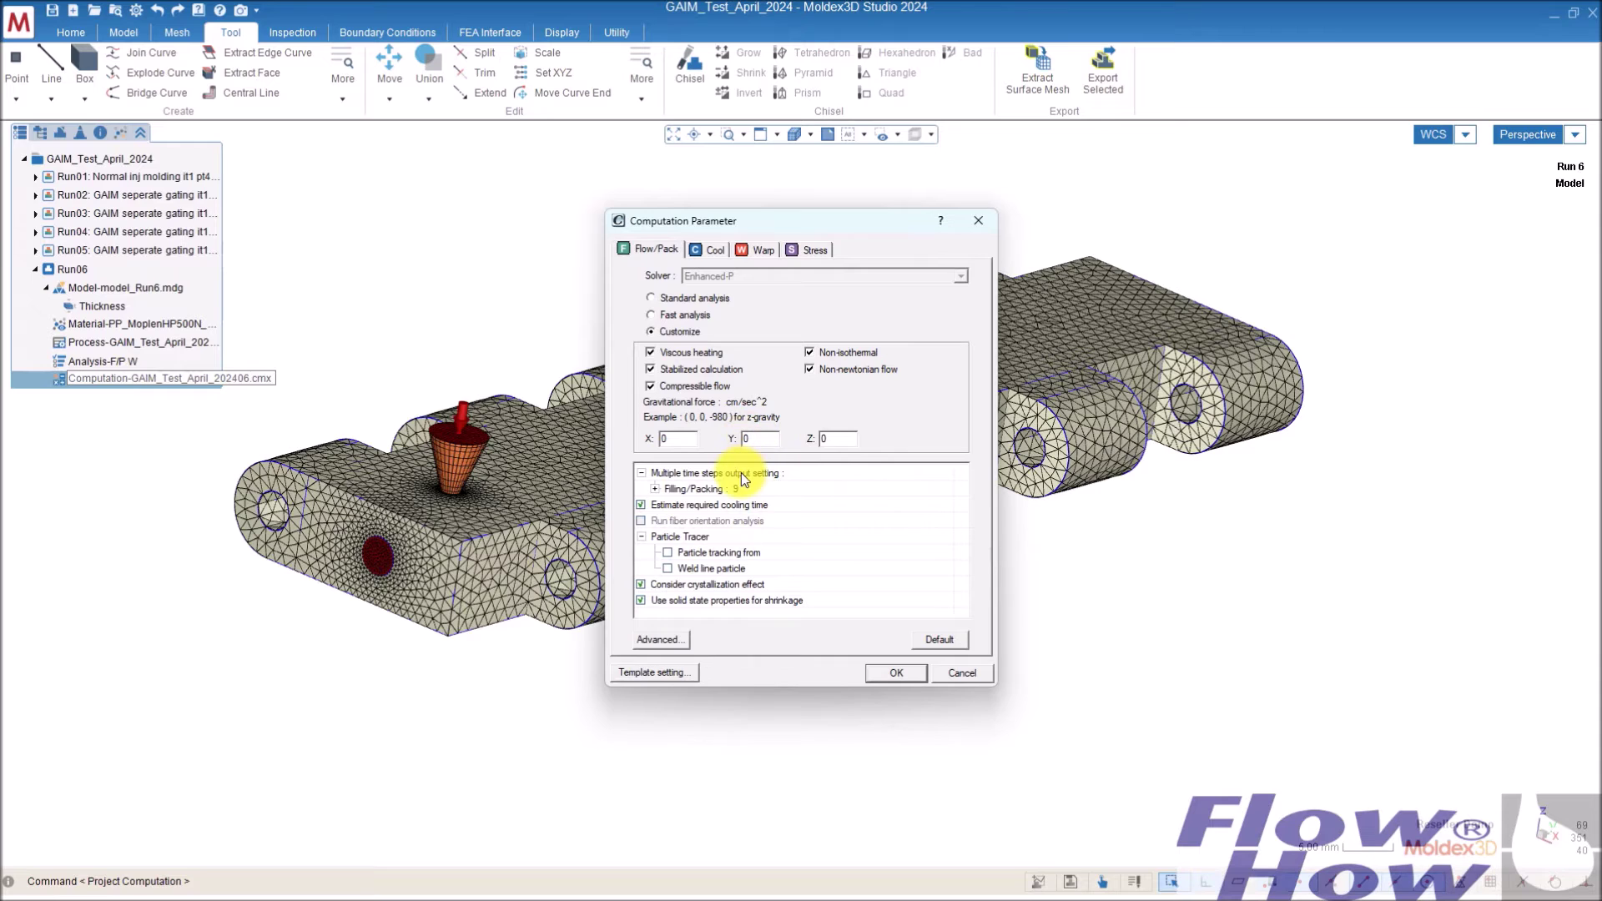
left_click(651, 355)
left_click(657, 490)
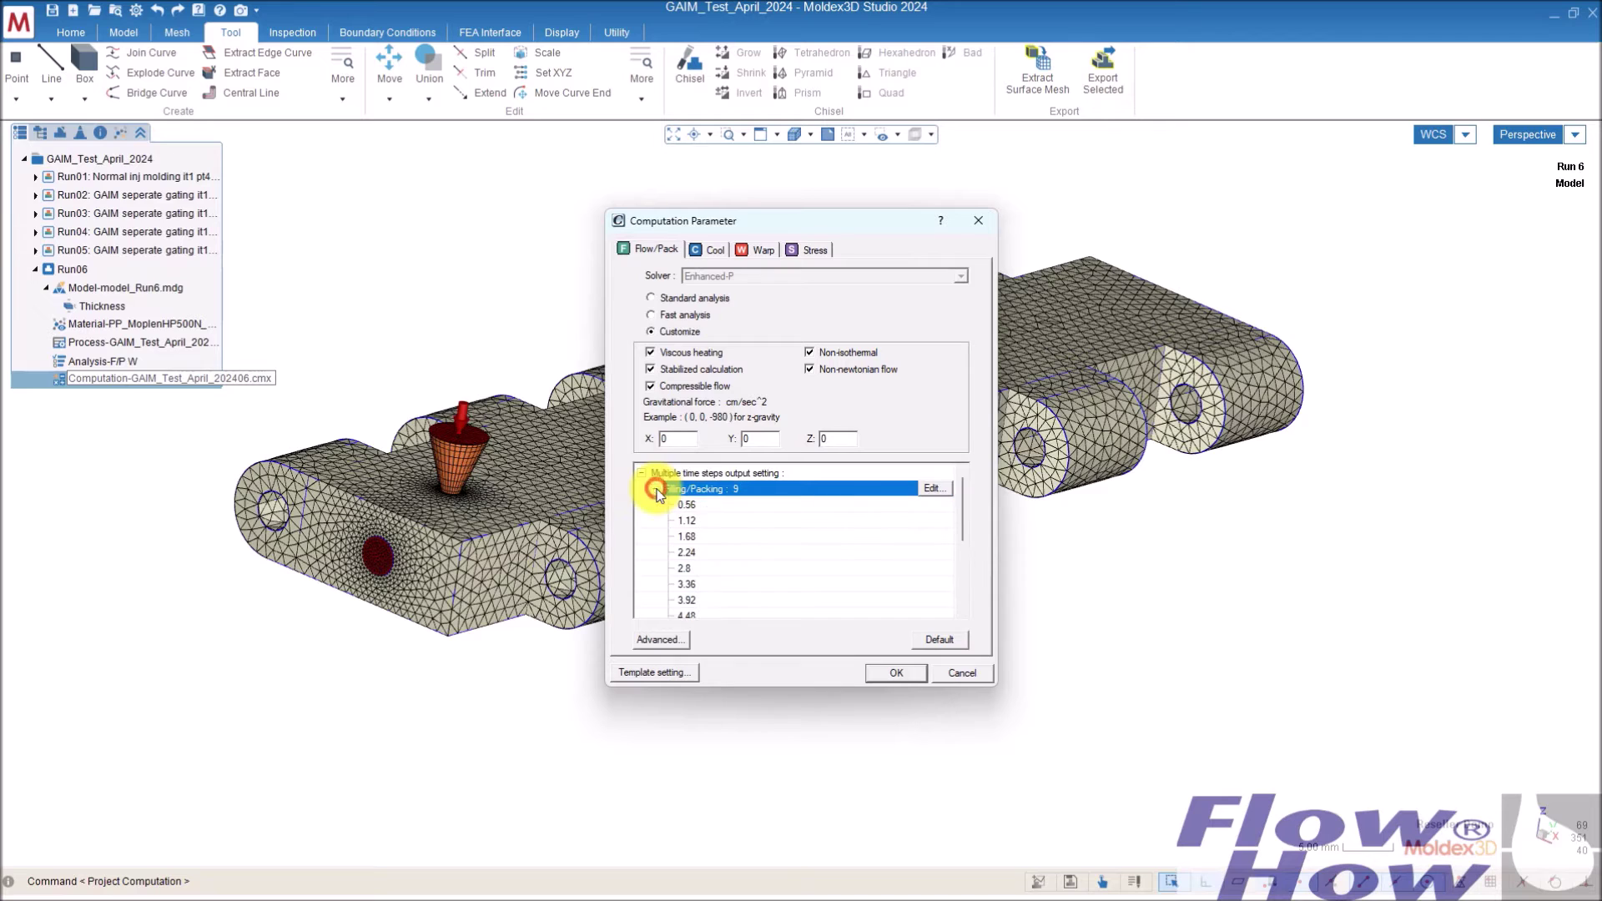
left_click(934, 489)
- Set 55 filling/packing output steps in the Data Editor and confirm
left_click(872, 371)
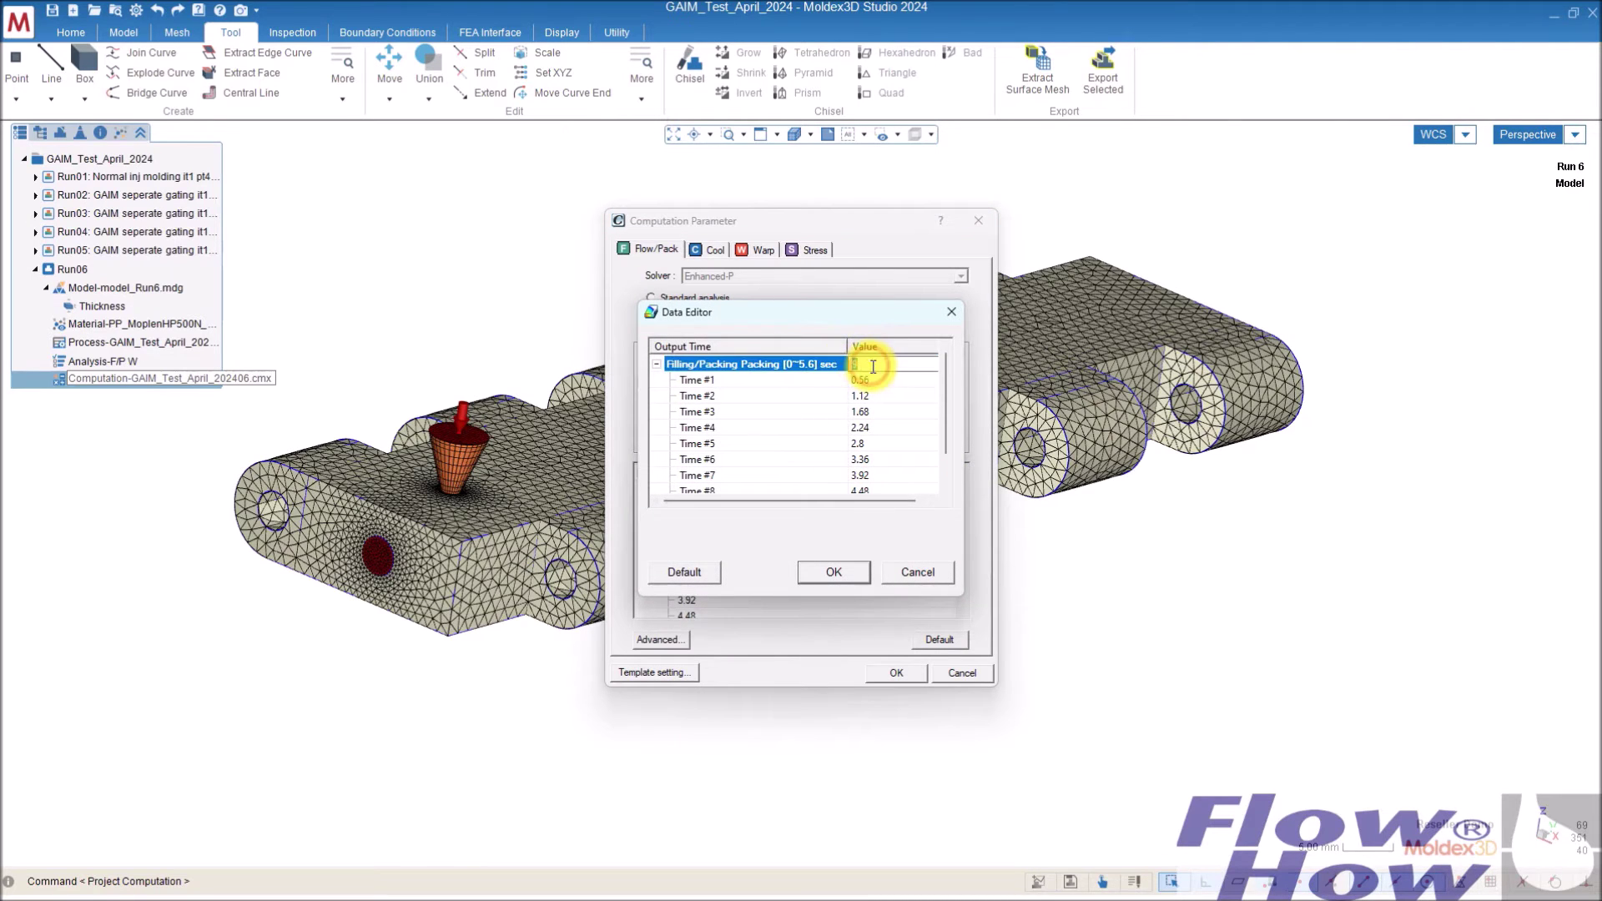
left_click(873, 367)
type("55")
key("Return")
scroll(918, 405, "down", 6)
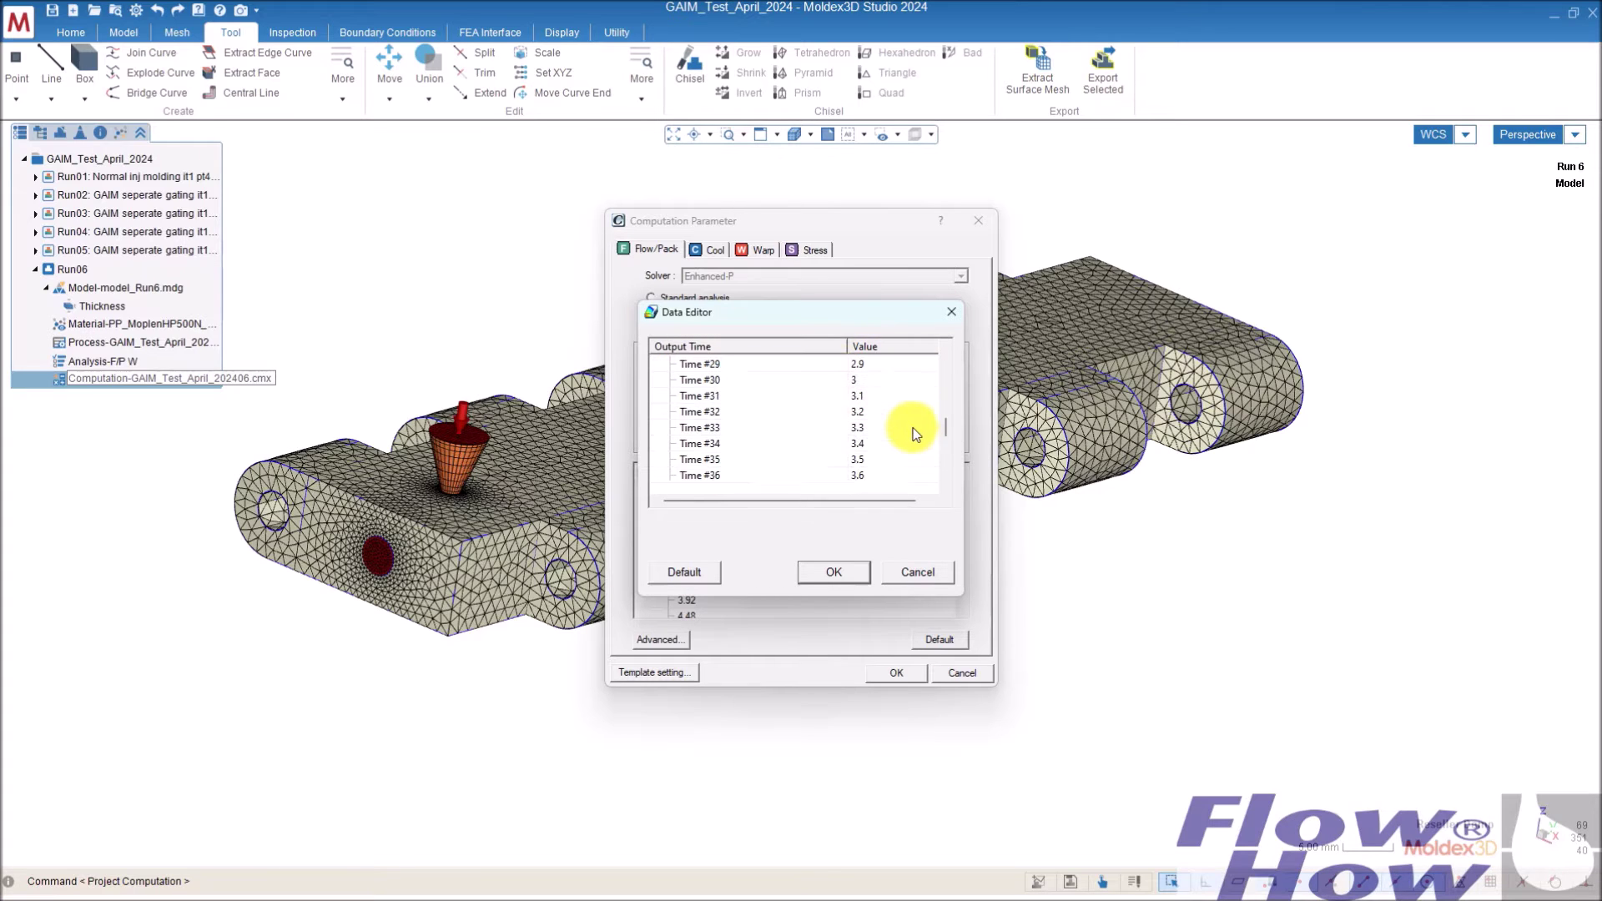
scroll(888, 451, "up", 6)
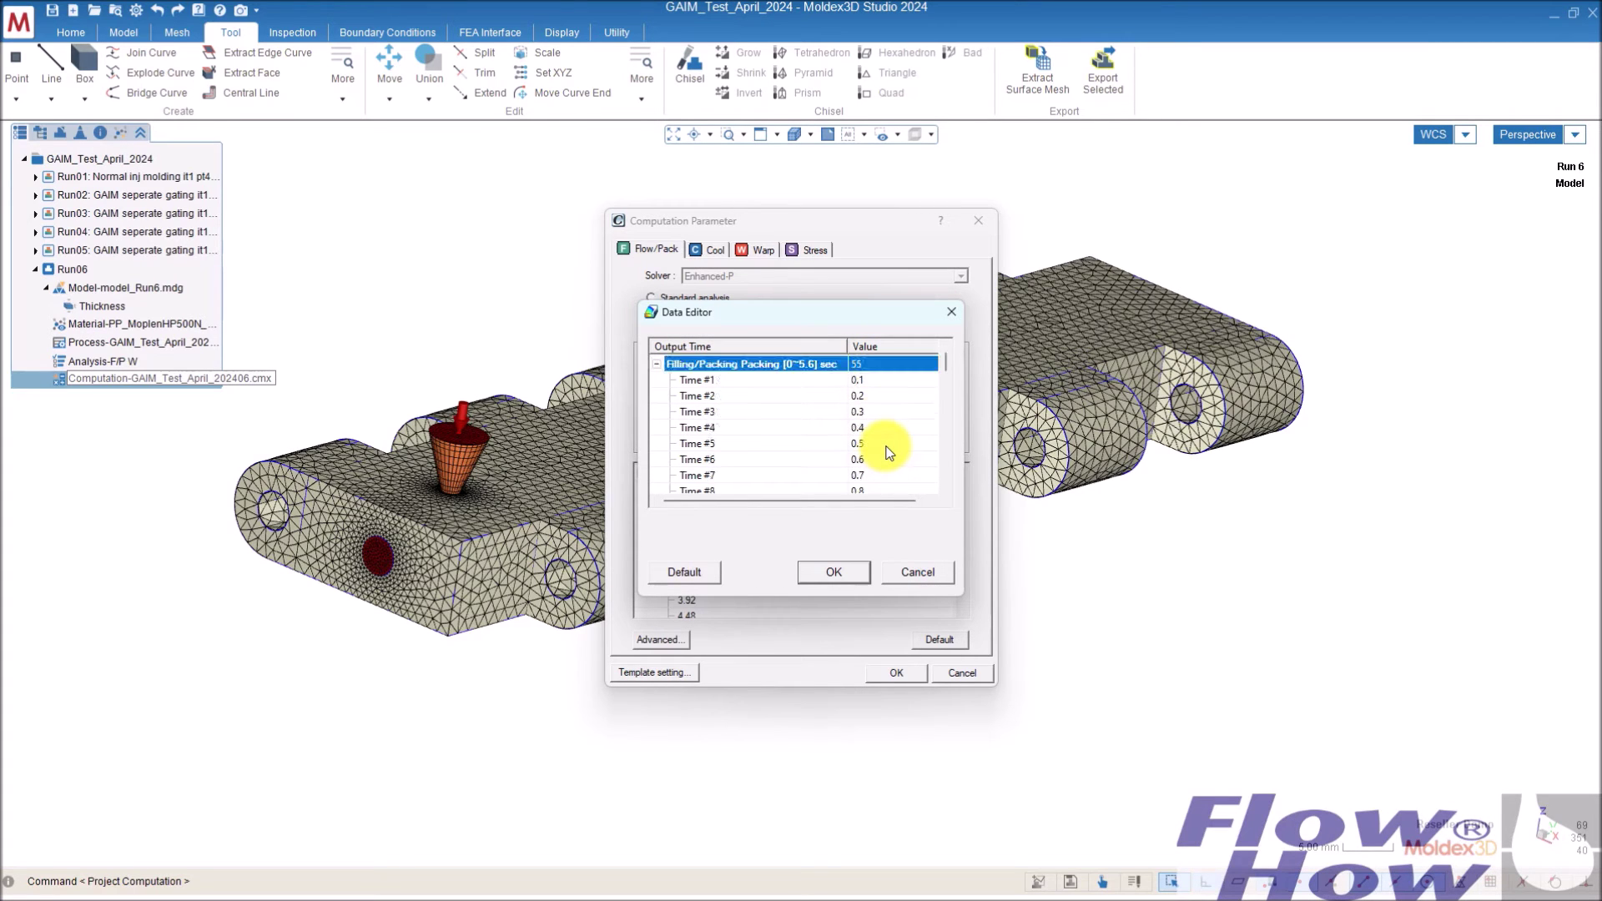
left_click(849, 579)
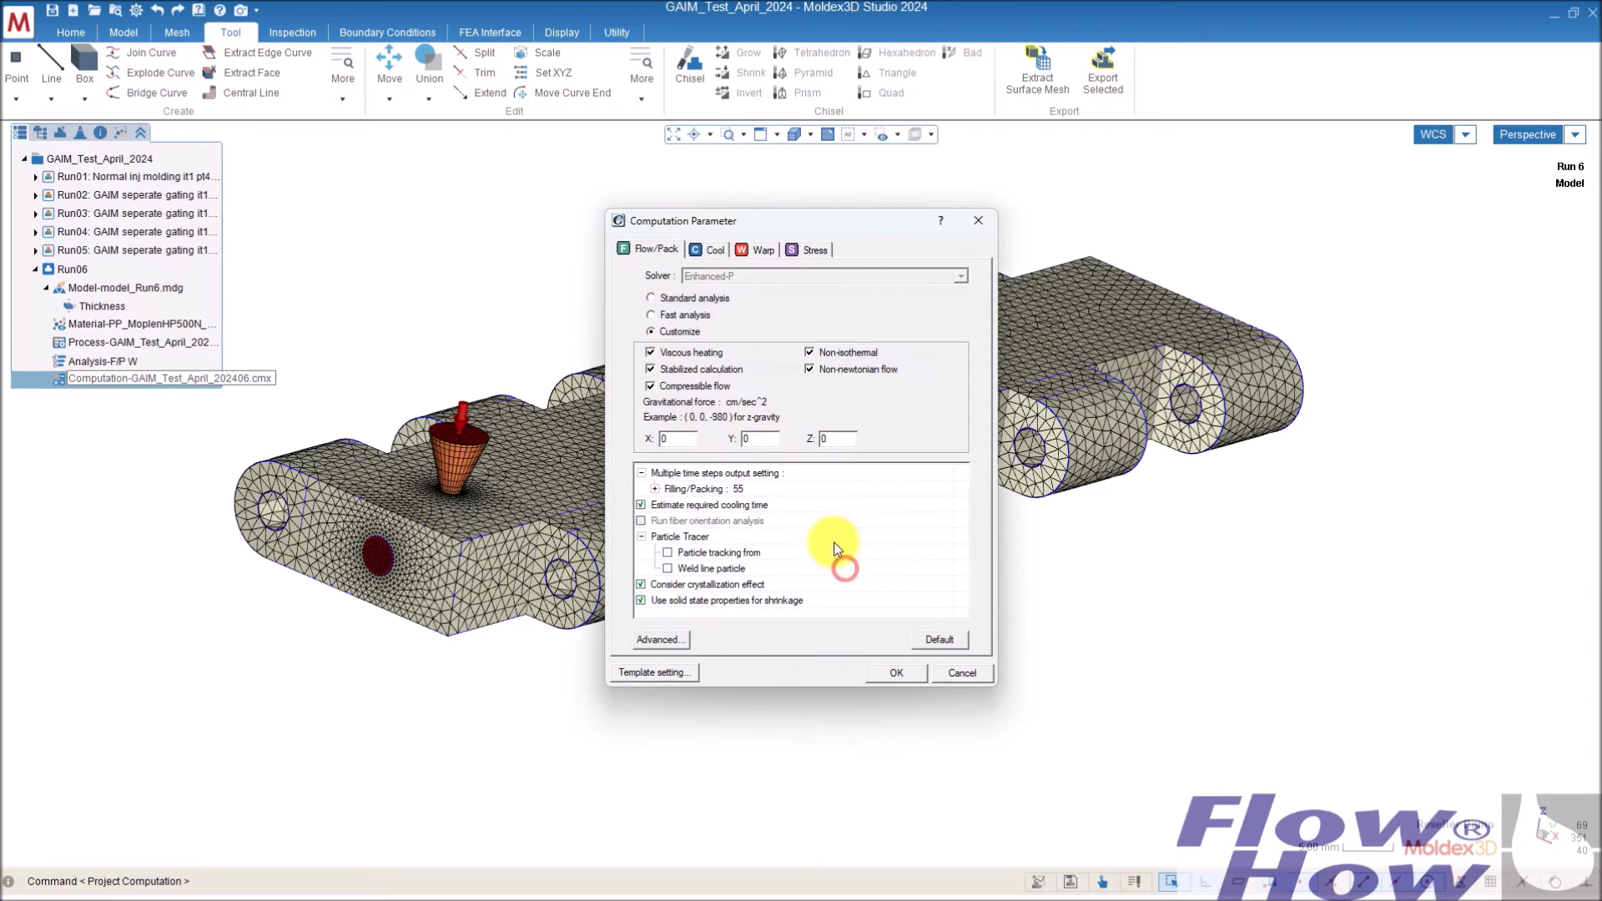
- Review the Cool and Warp tabs, accept the computation parameters, and orbit to a lower side view
left_click(708, 250)
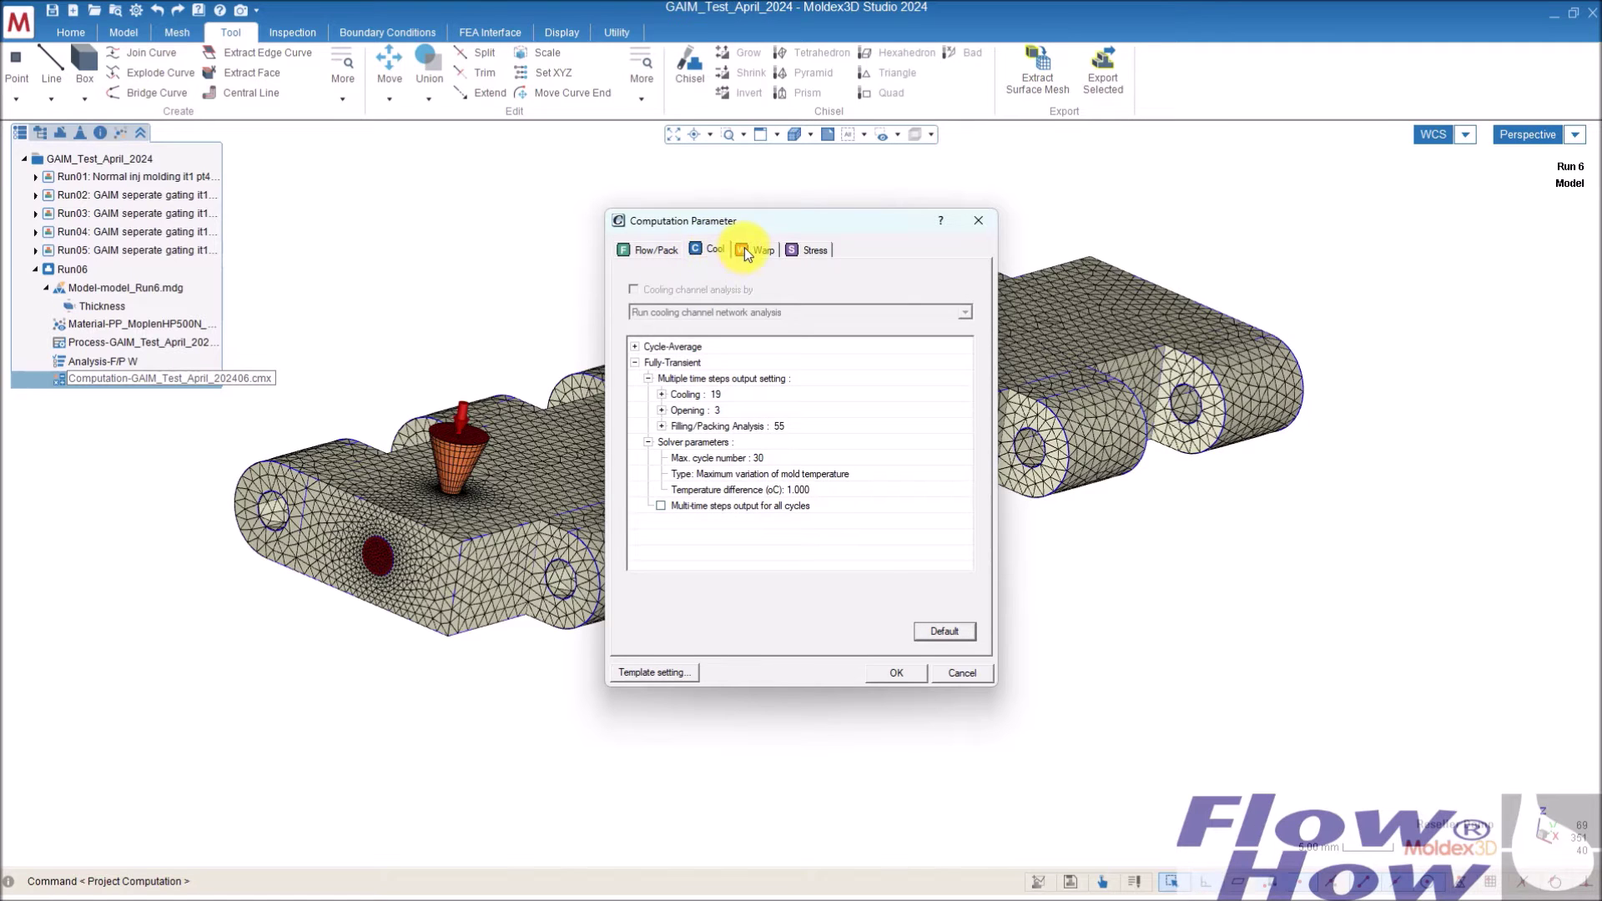
left_click(747, 249)
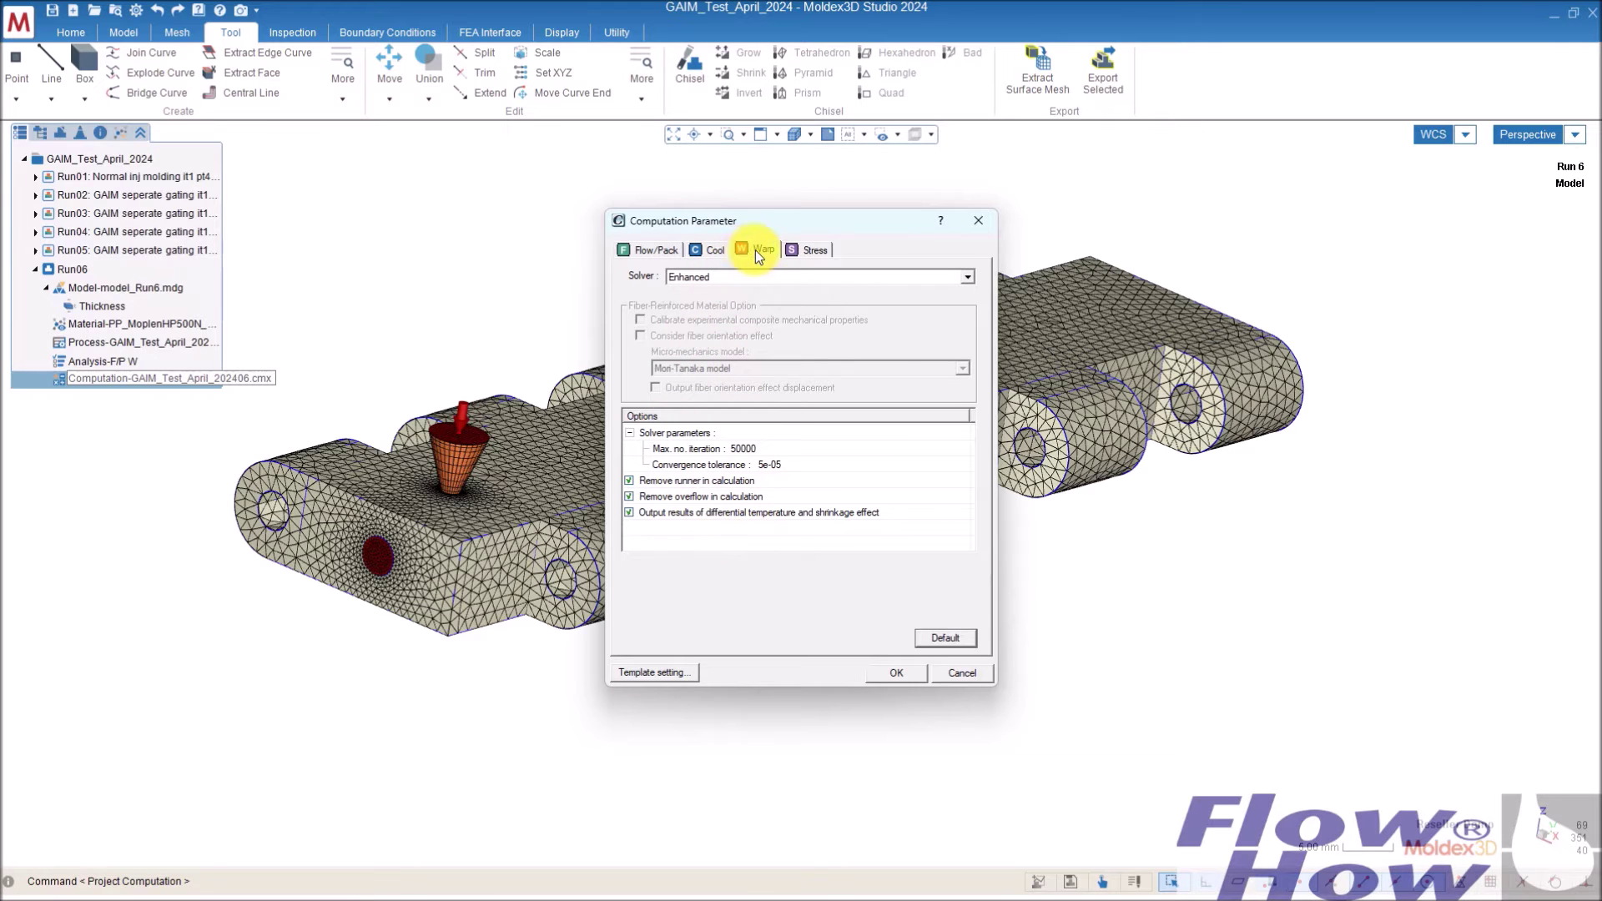
left_click(900, 674)
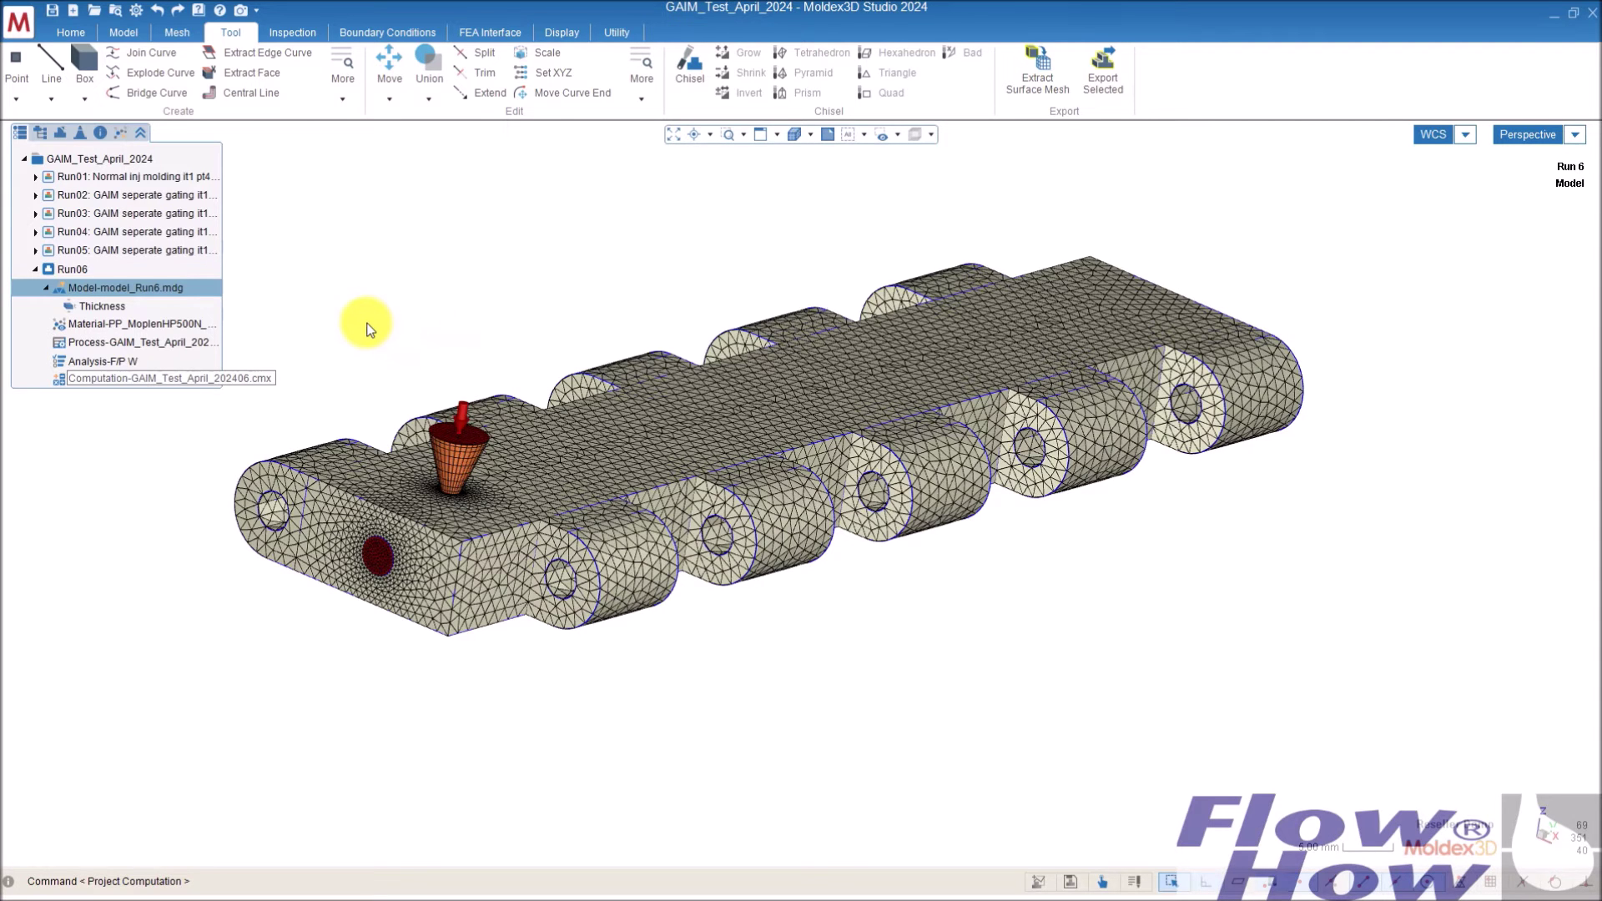
middle_click_drag(732, 475, 418, 433)
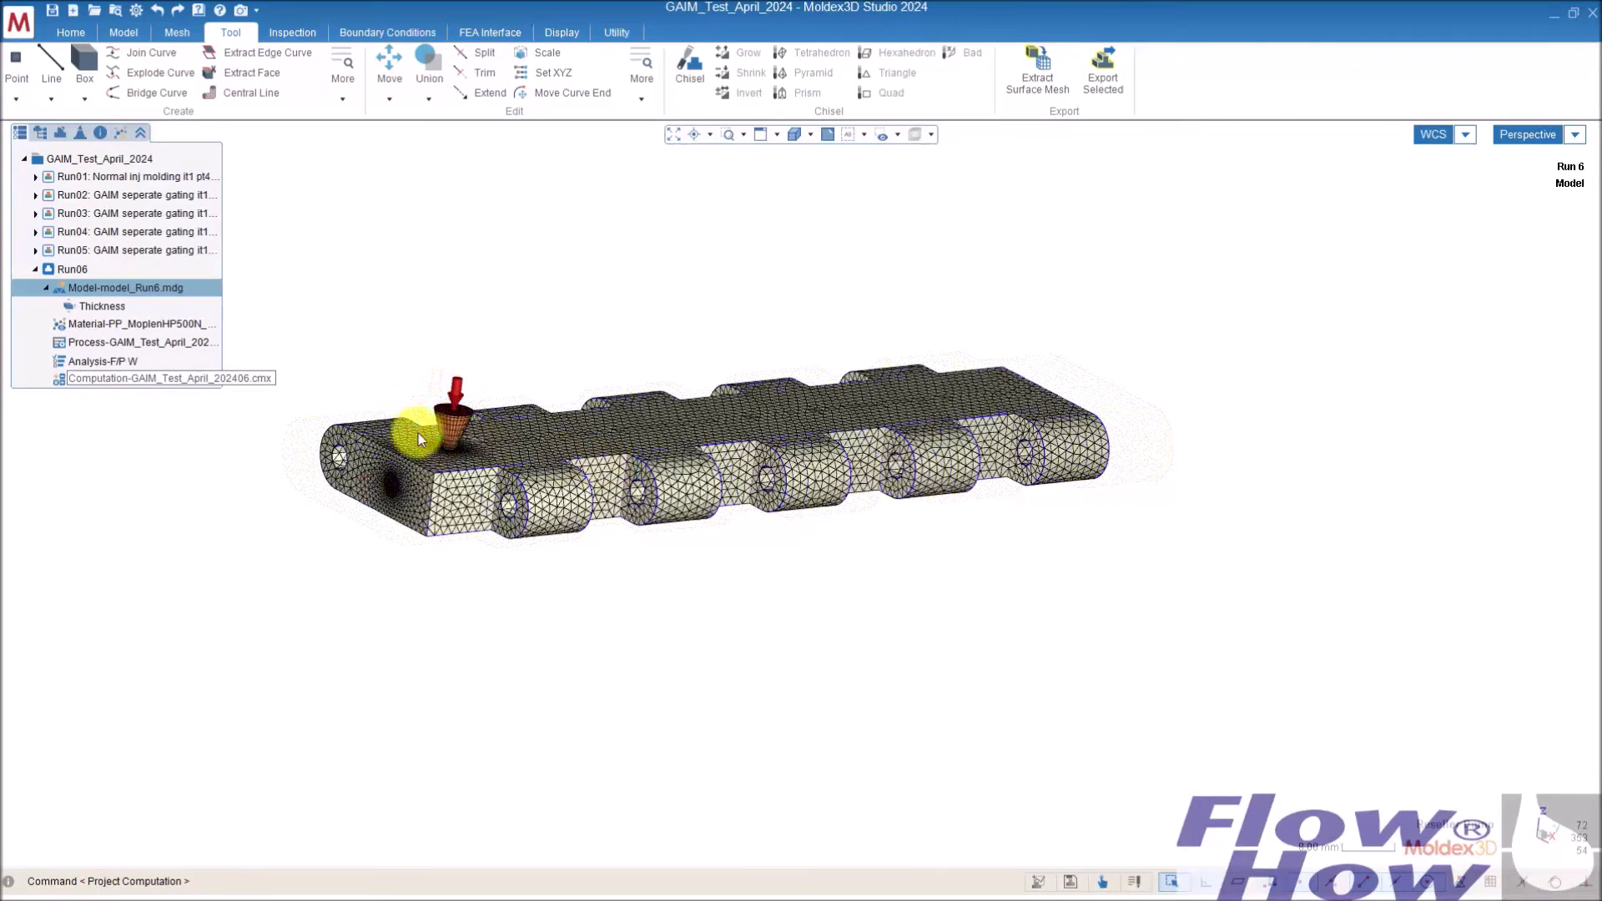
- Switch the render mode to 'Show feature lines with shaded faces'
left_click(811, 134)
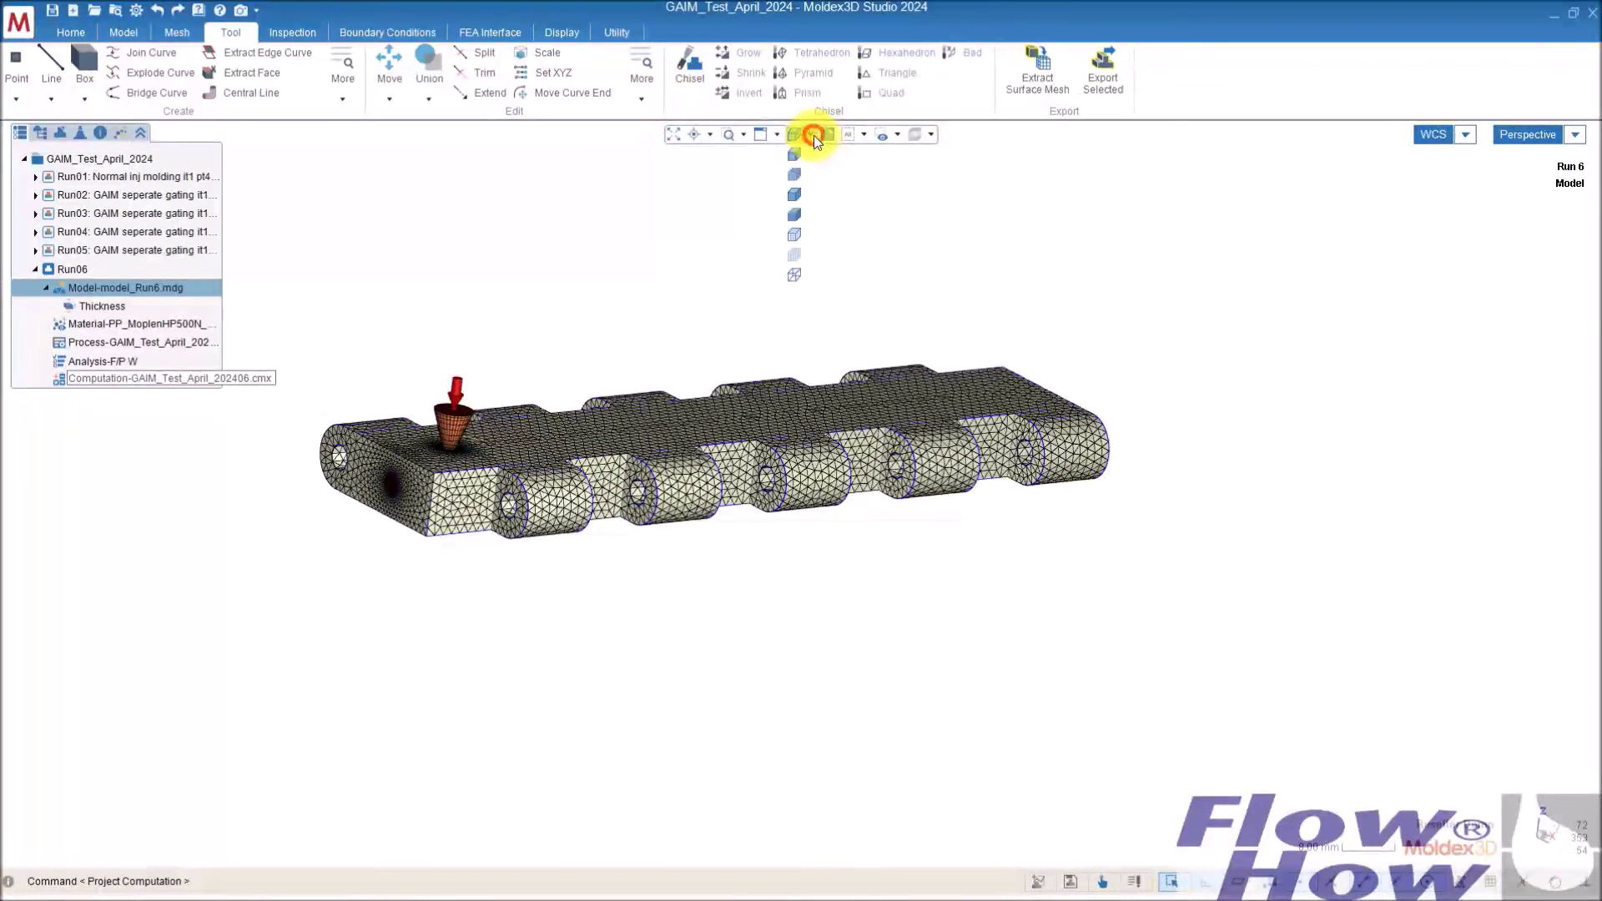
left_click(794, 193)
middle_click_drag(461, 429, 719, 464)
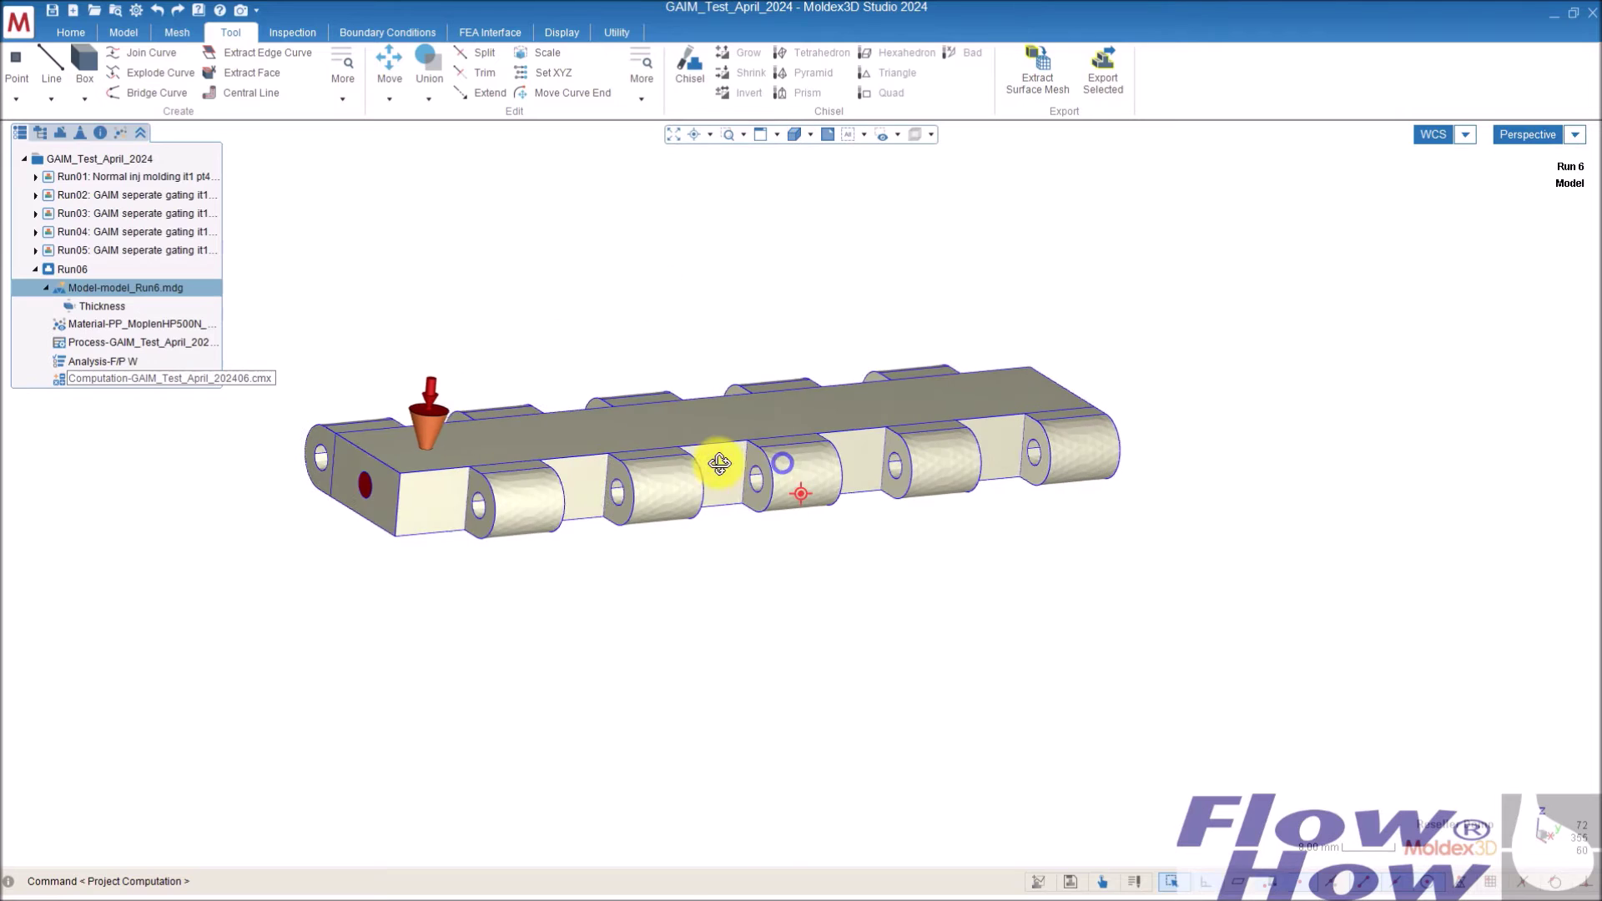
- Load Run01, view its filling Melt Front Time, then its warpage Total Displacement
double_click(73, 177)
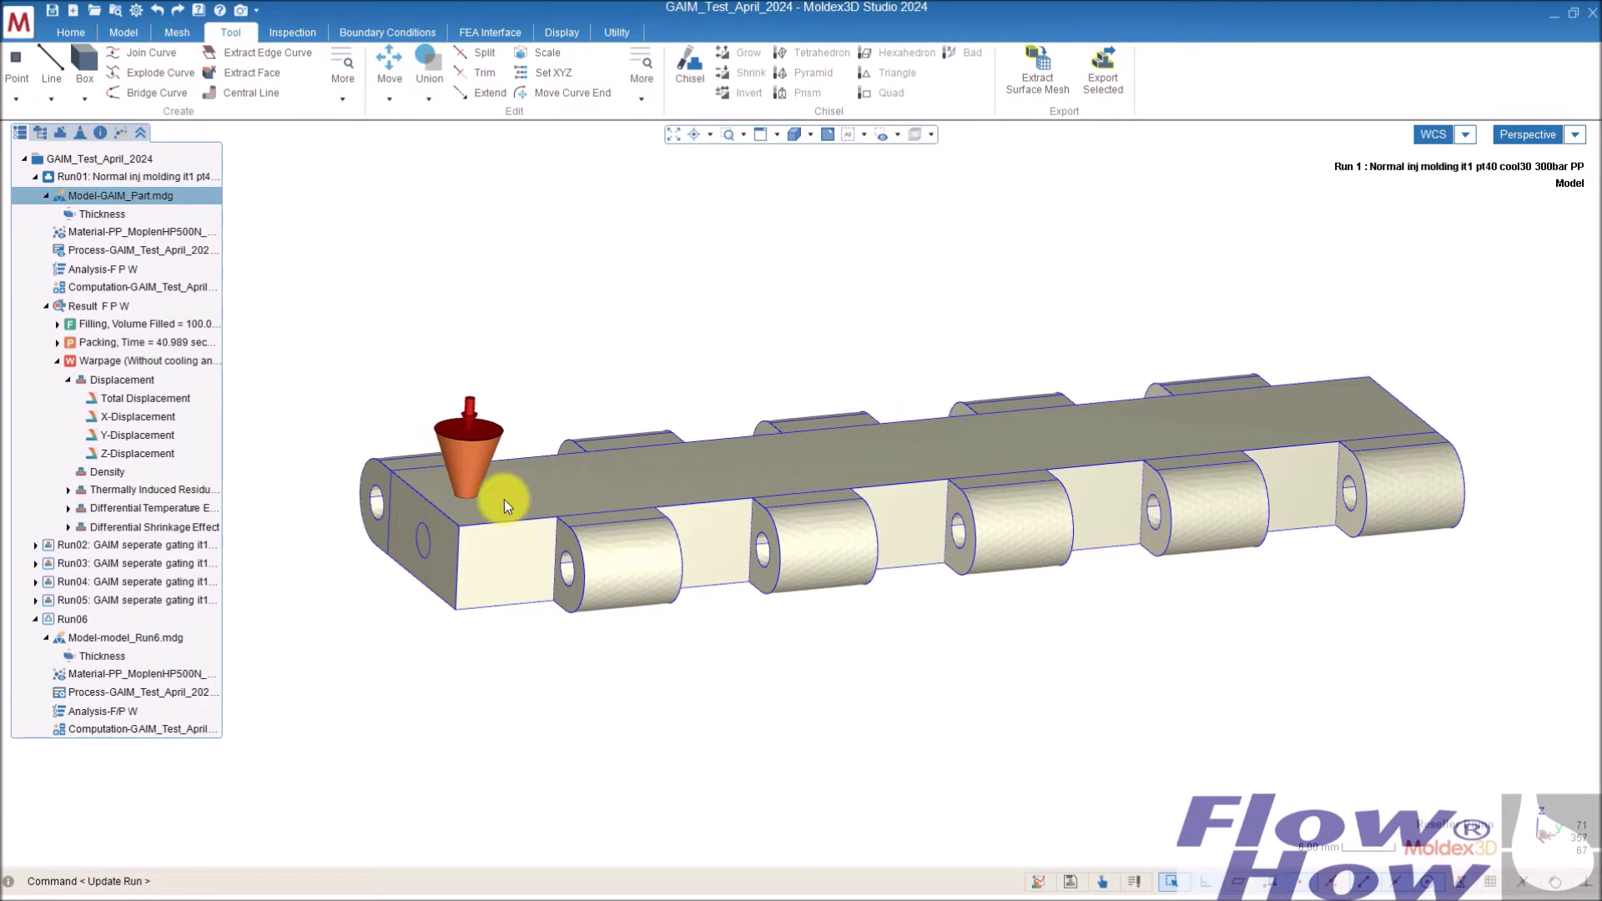
left_click(40, 132)
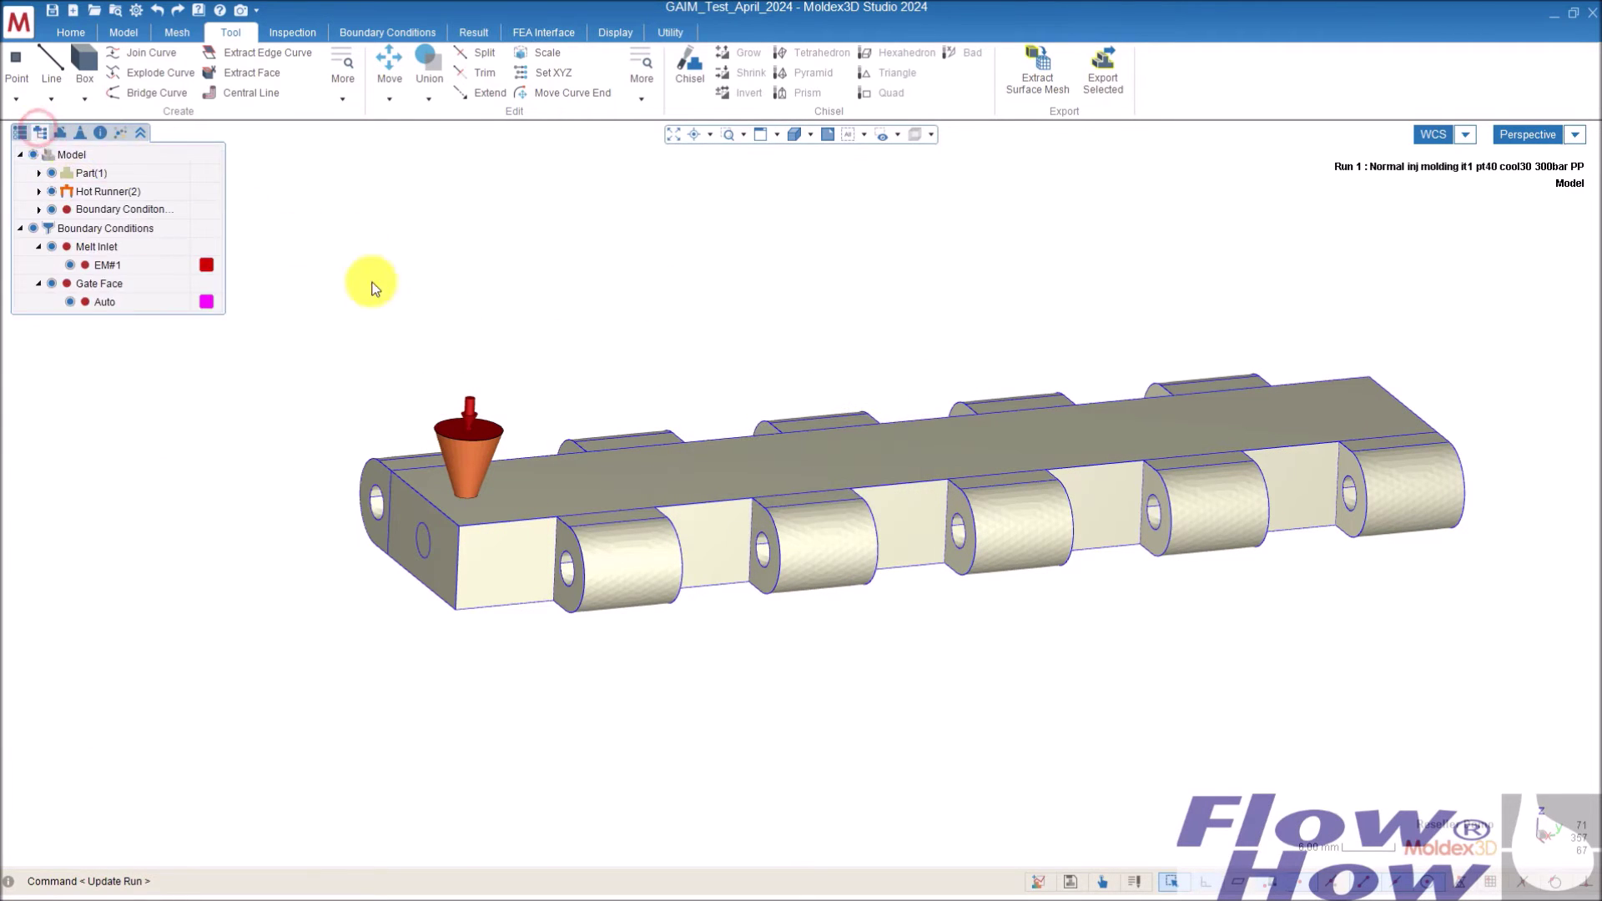
left_click(20, 132)
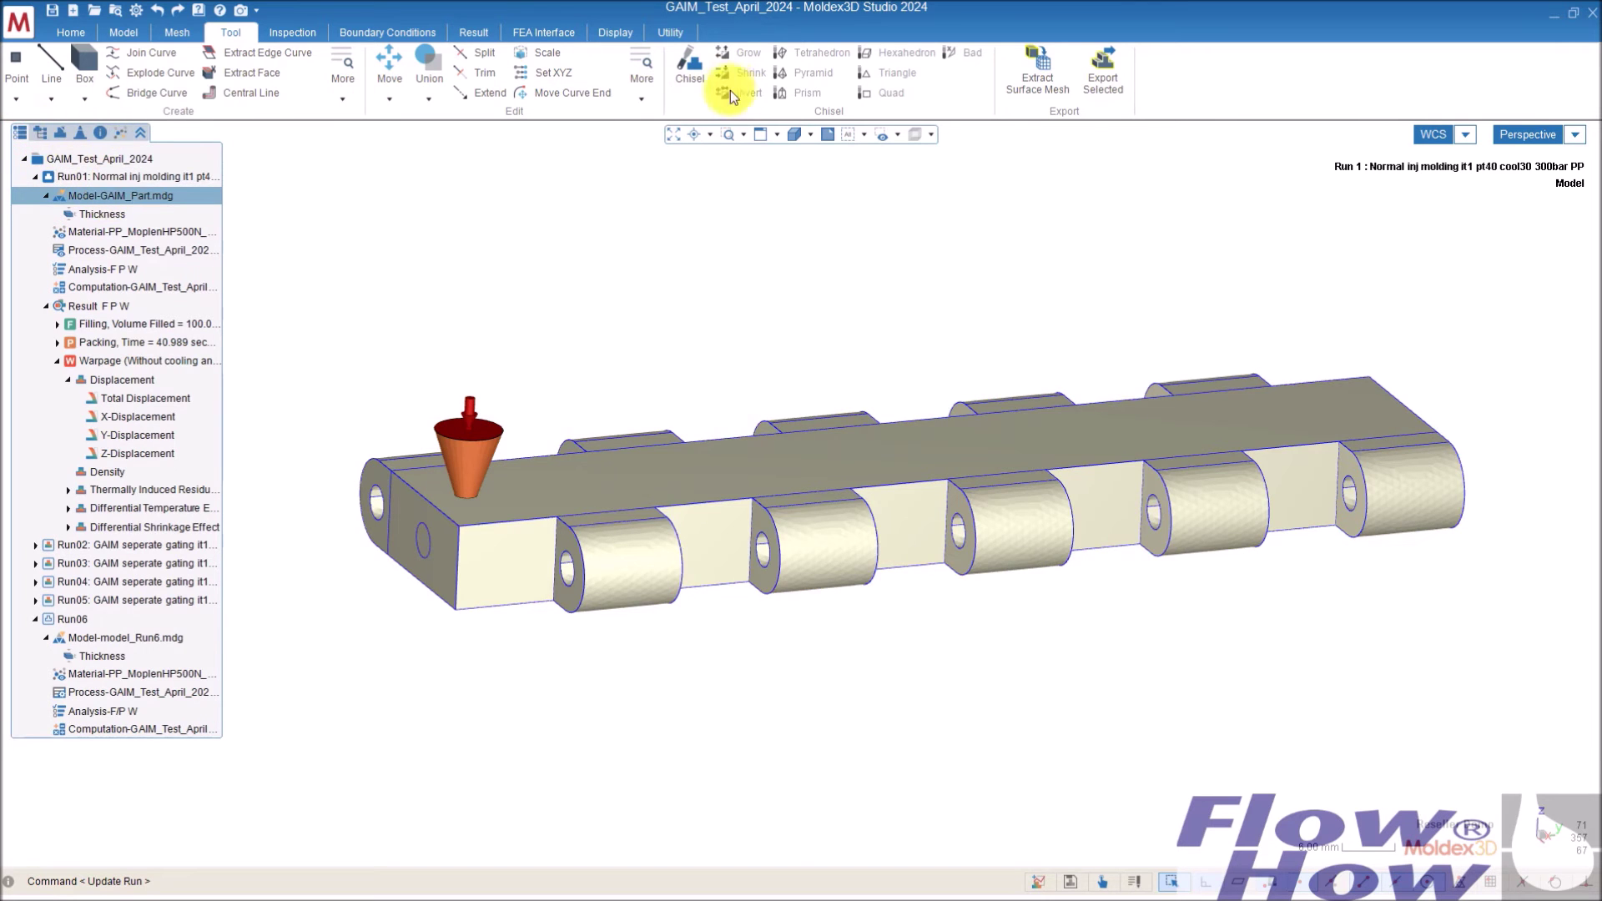
double_click(121, 327)
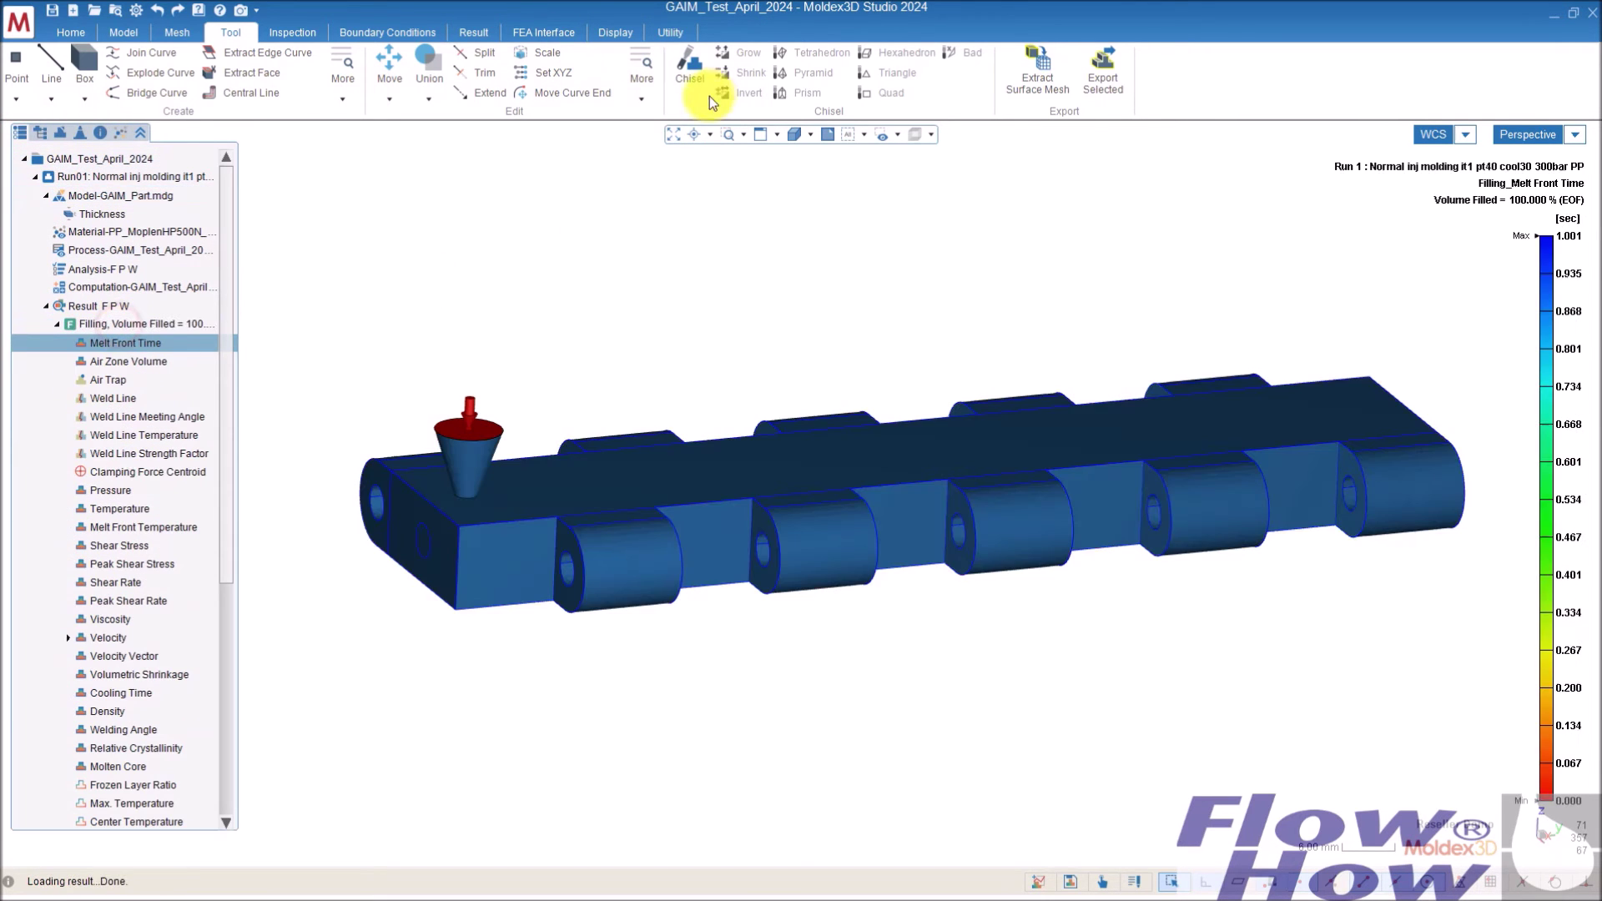
left_click(476, 32)
mouse_move(201, 90)
left_mouse_down()
mouse_move(52, 96)
mouse_move(213, 97)
left_mouse_up()
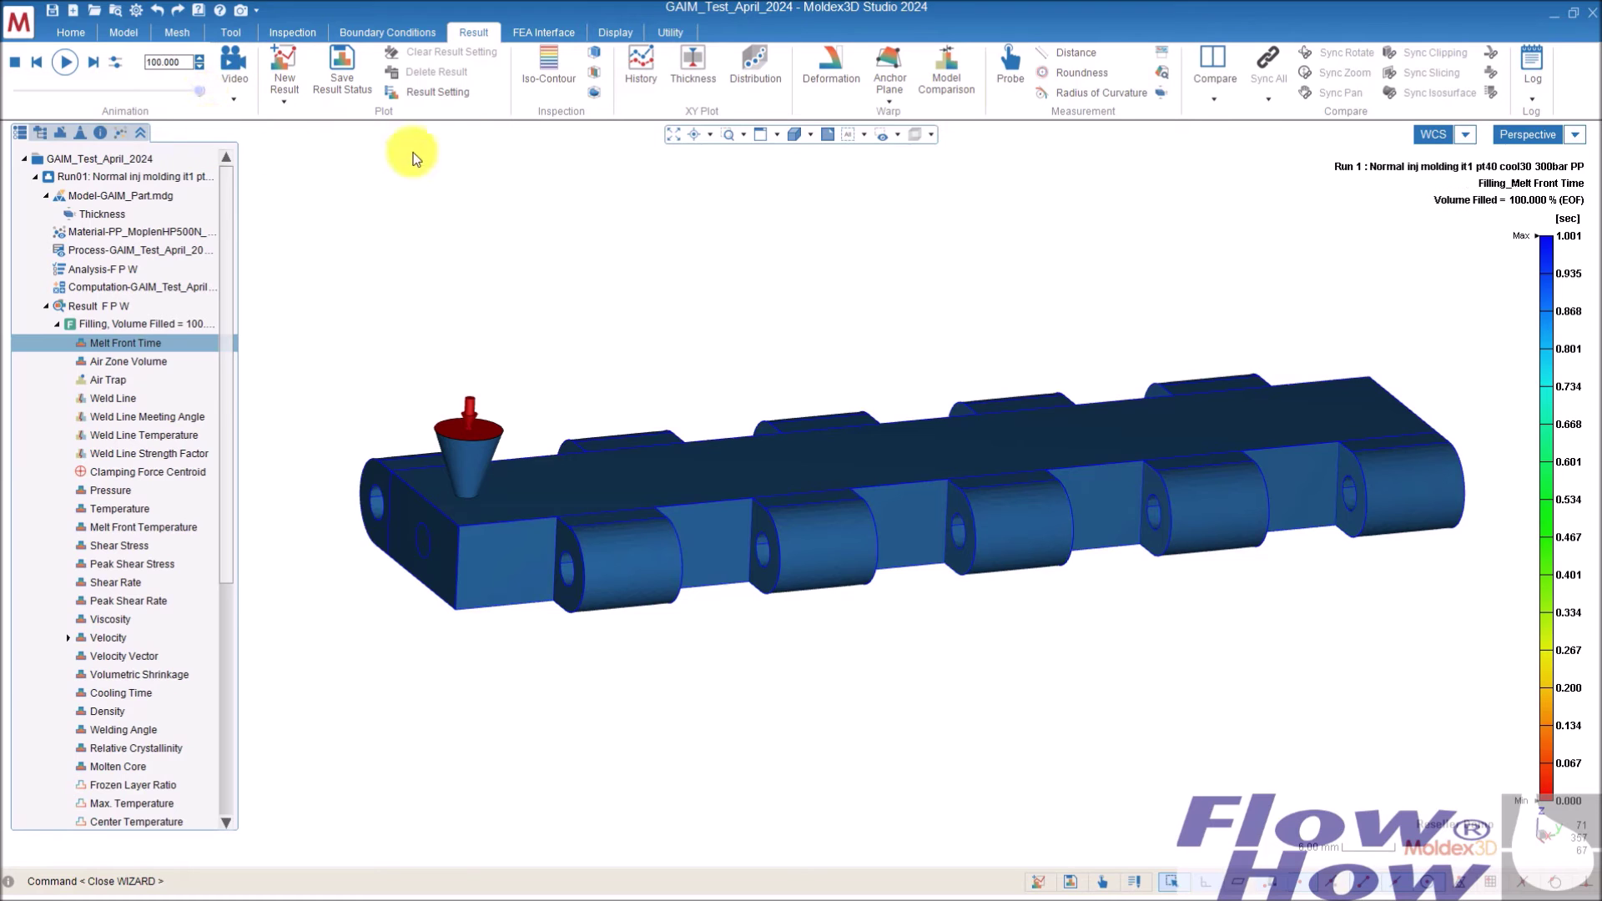
left_click(57, 324)
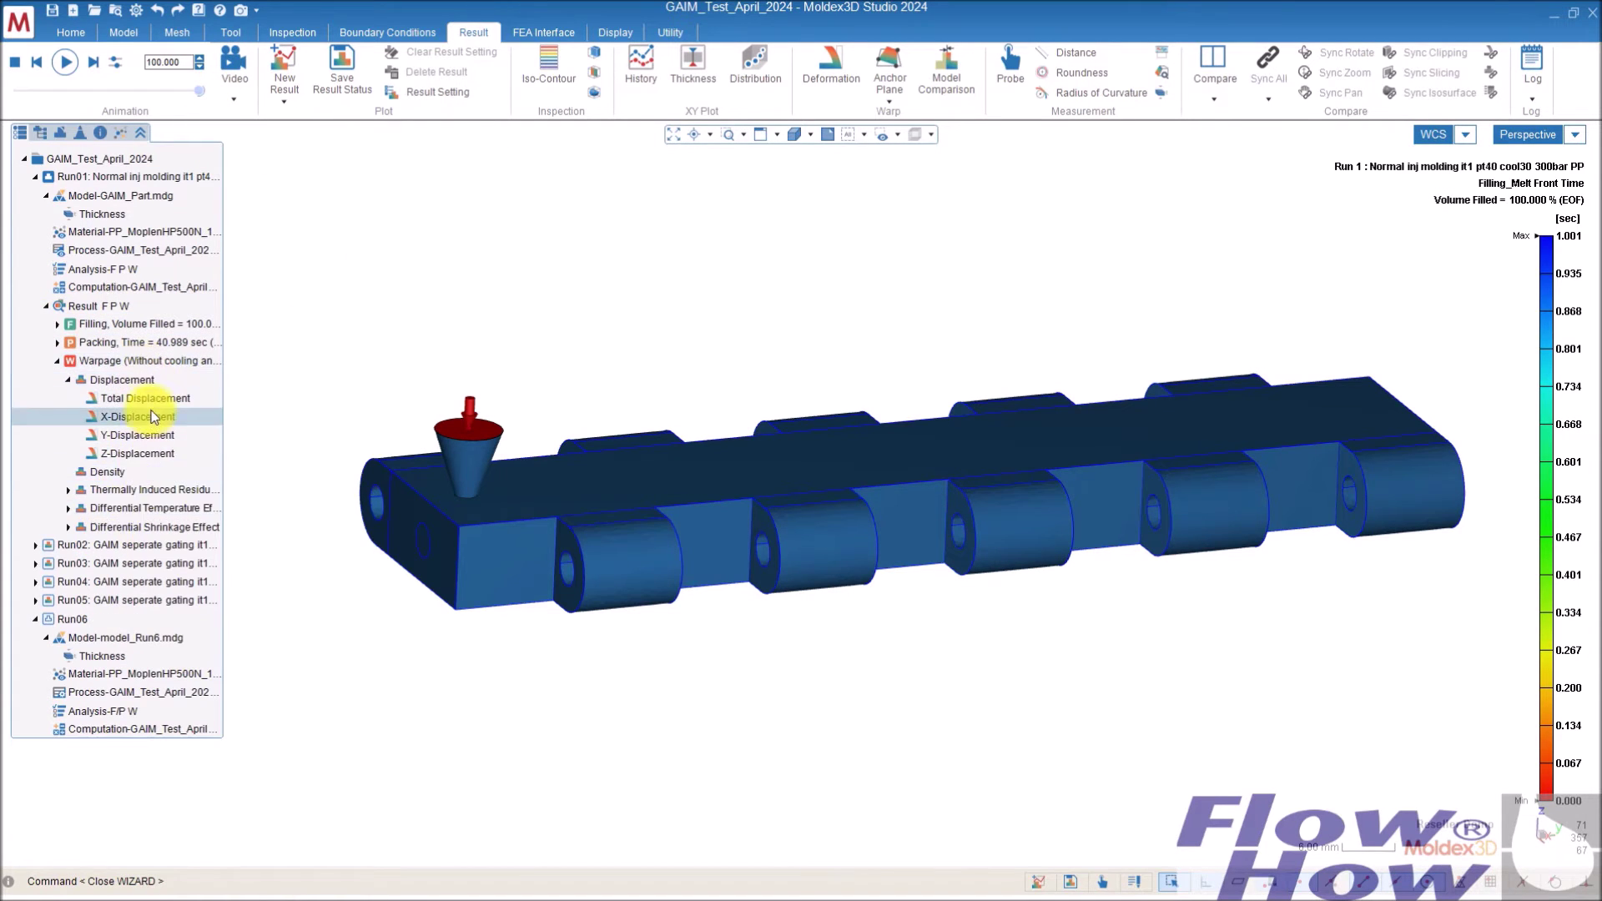
left_click(151, 398)
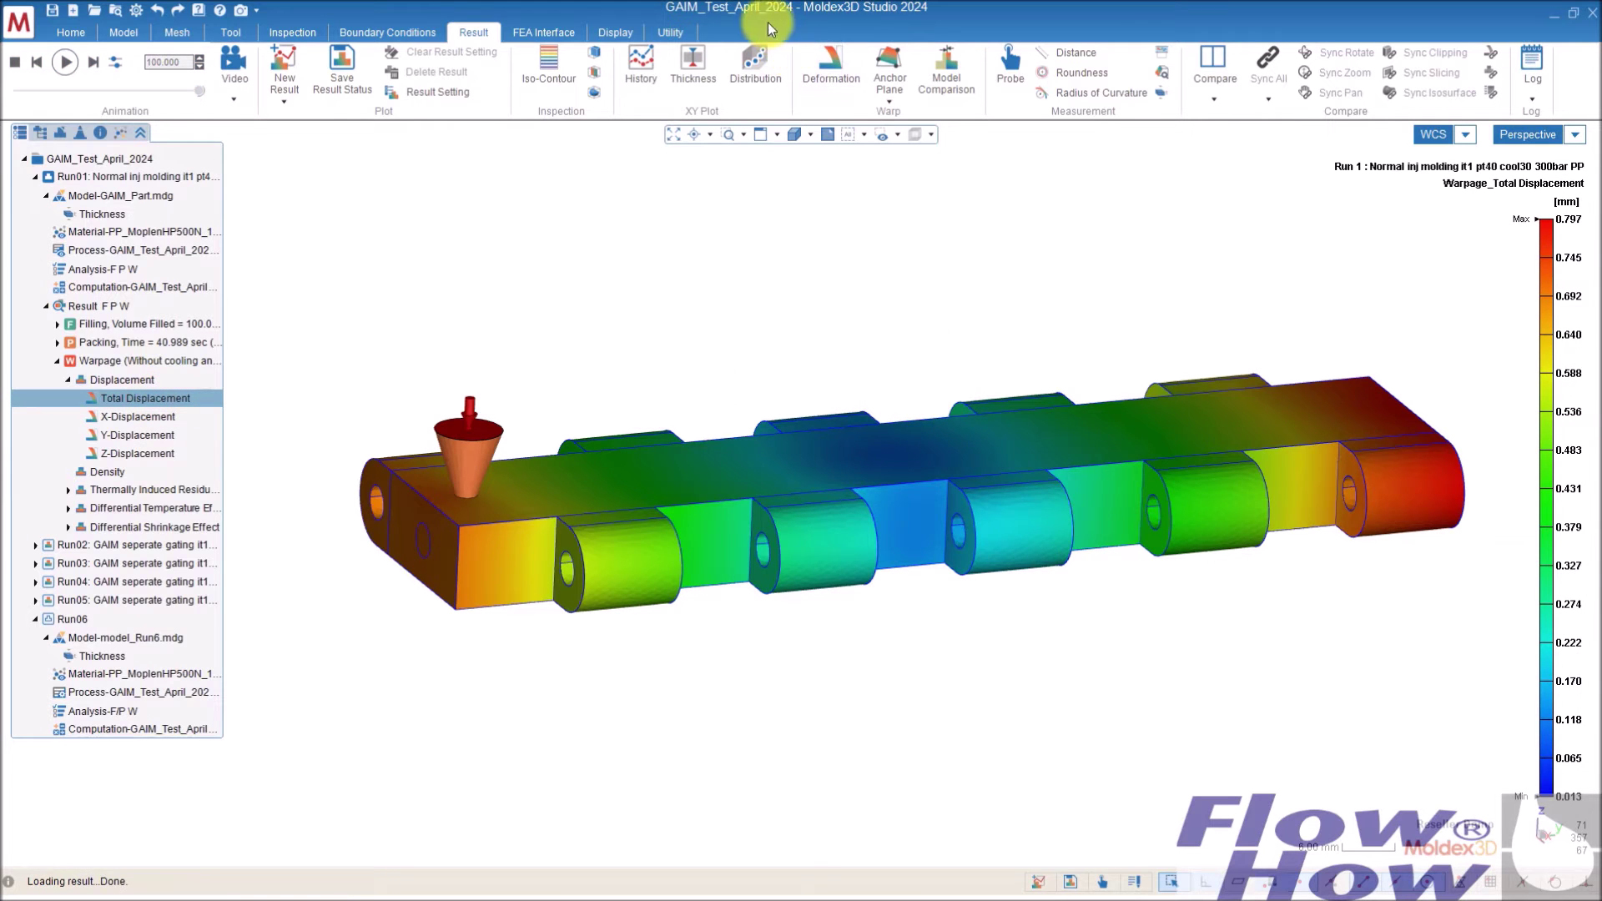
- Preview Run01's warpage deformation at scale factor 14 from several angles, then exit
left_click(831, 67)
left_click(18, 60)
left_click_drag(19, 60, 28, 60)
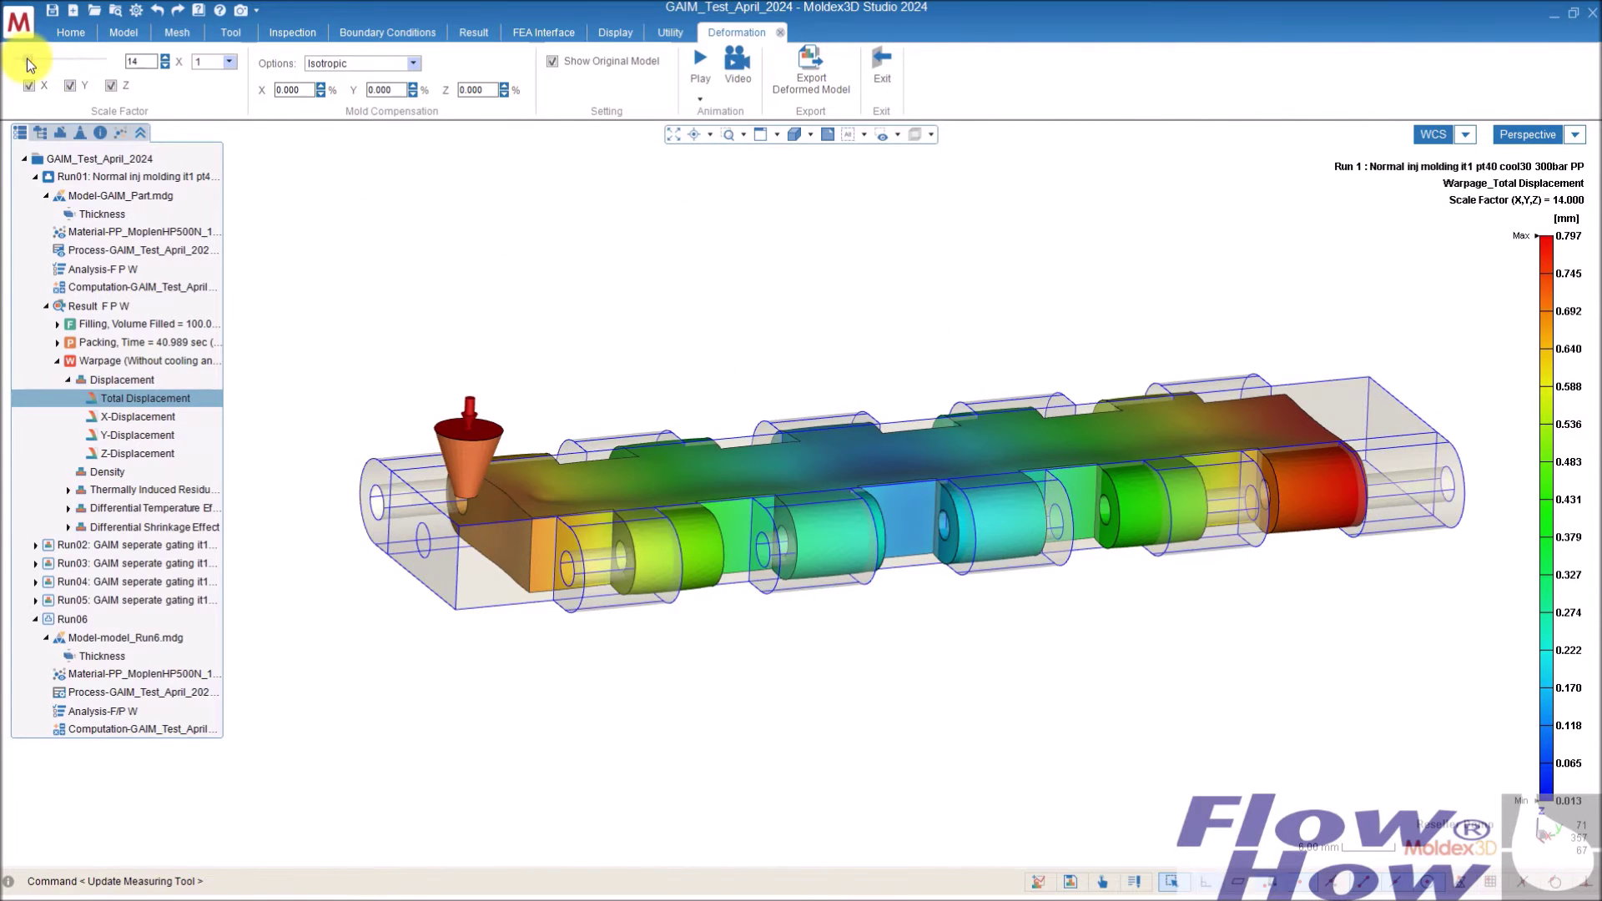
middle_click_drag(1119, 643, 896, 467)
middle_click_drag(705, 432, 809, 469)
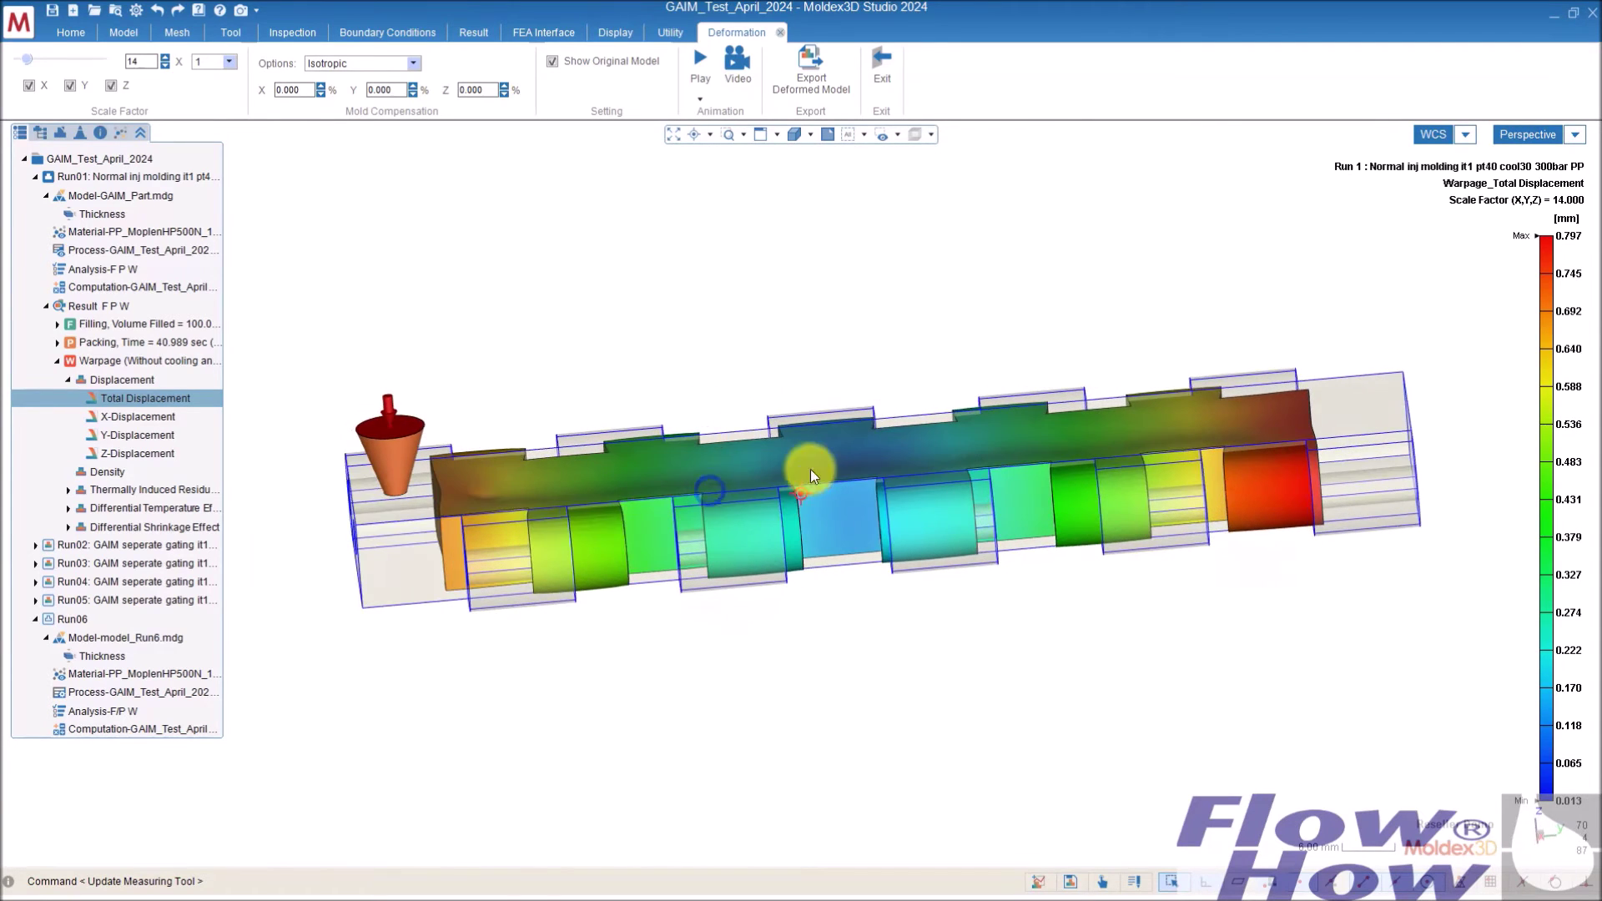
left_click(881, 63)
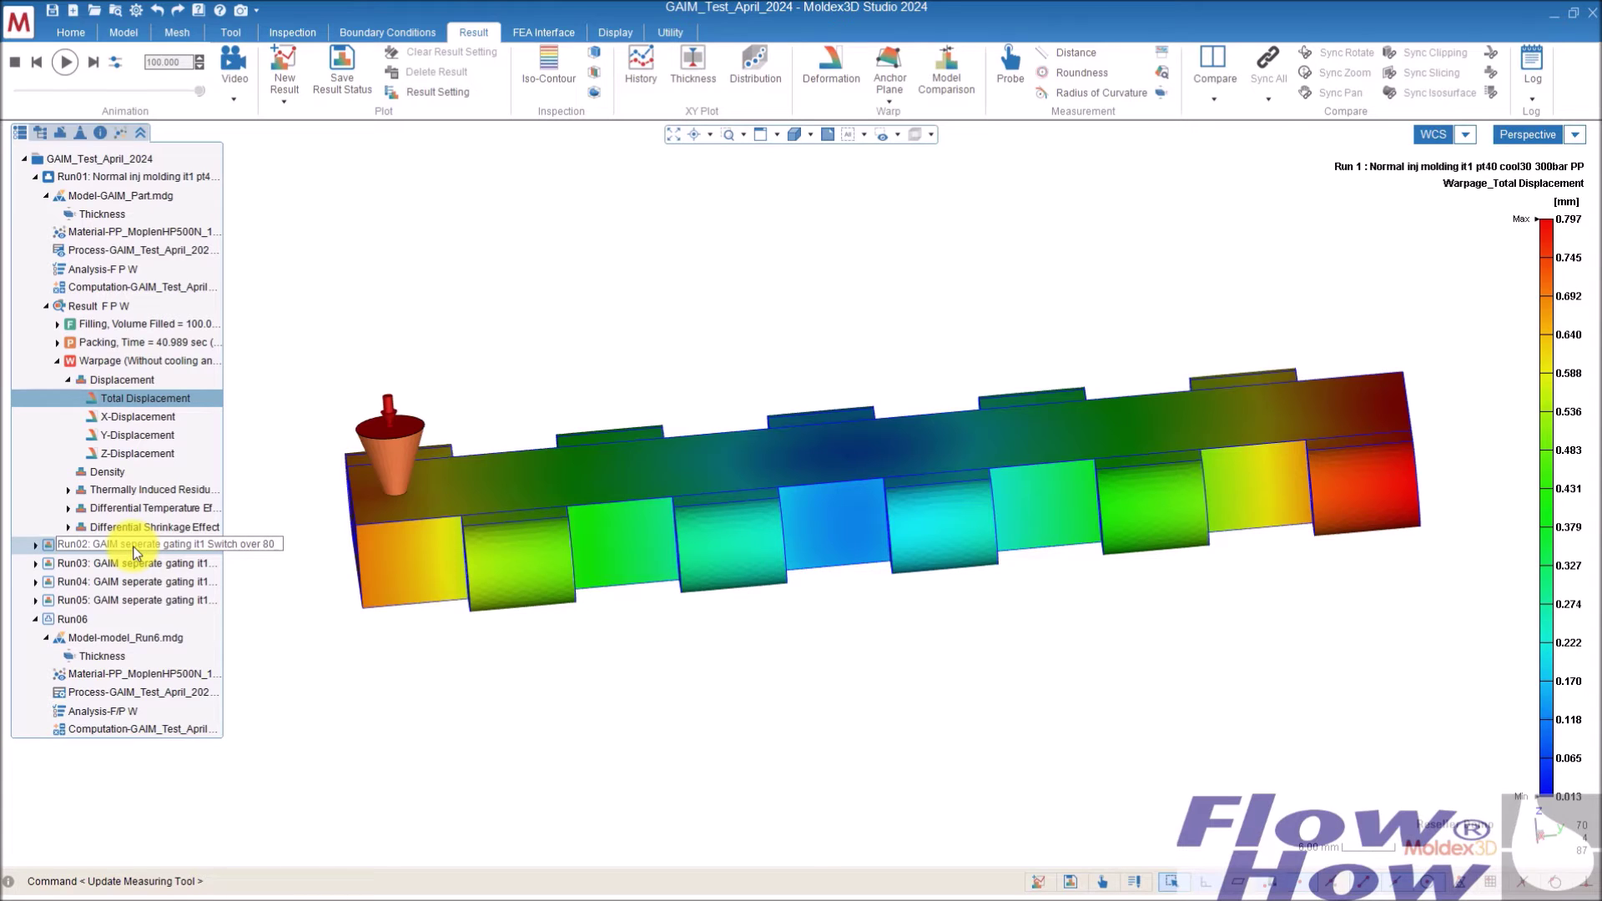
- Make Run02 the active run and display its Melt Front Time result
double_click(134, 546)
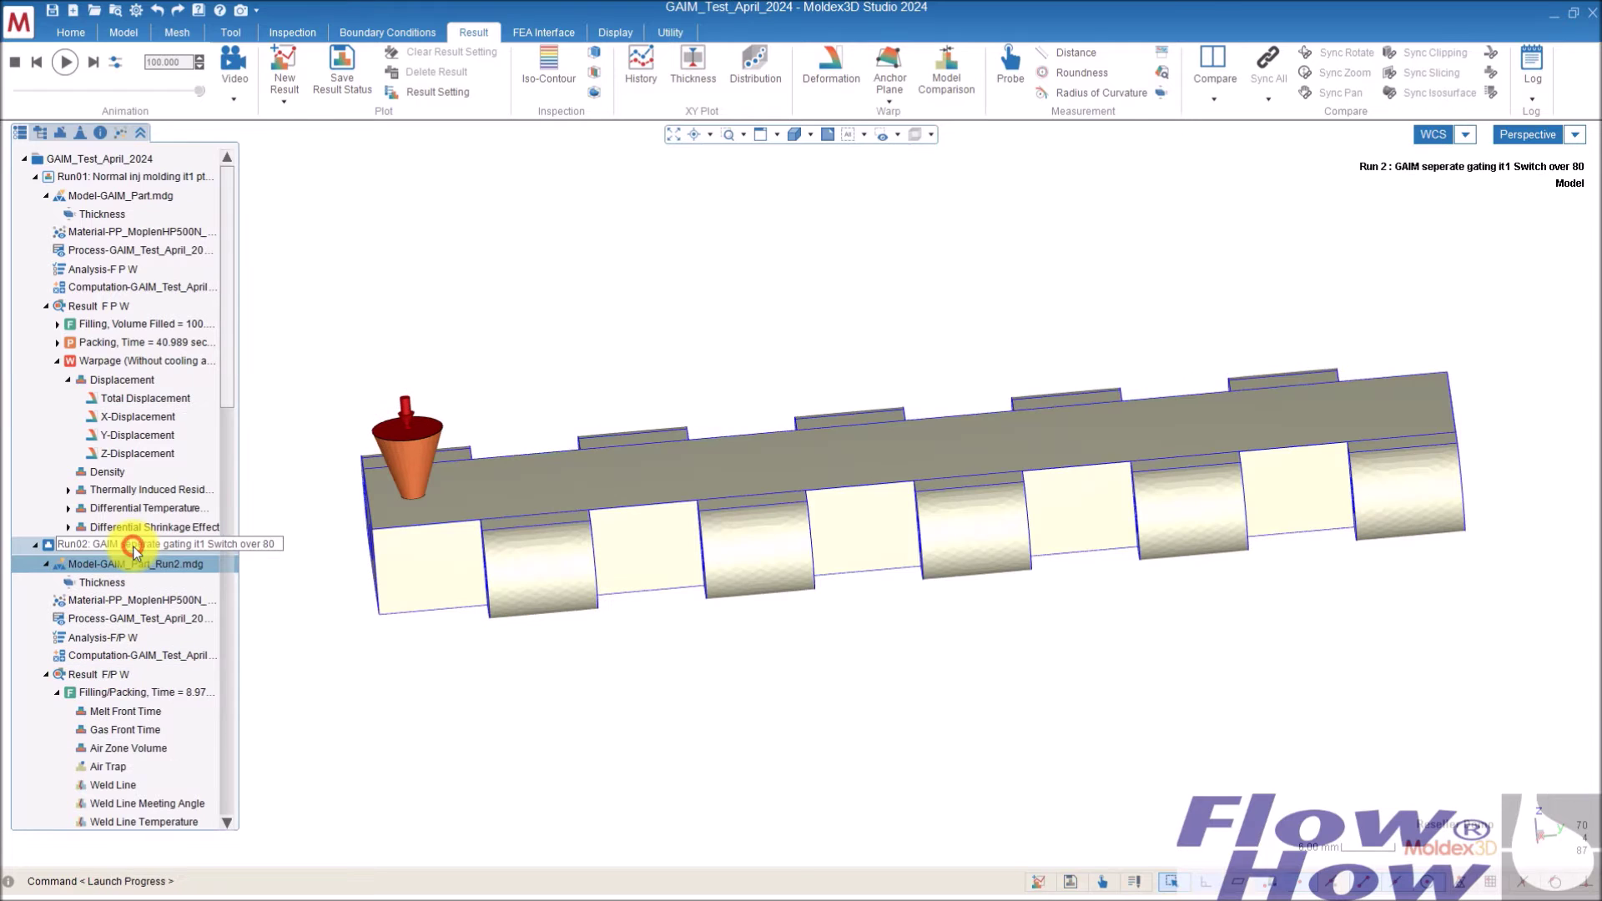
double_click(144, 708)
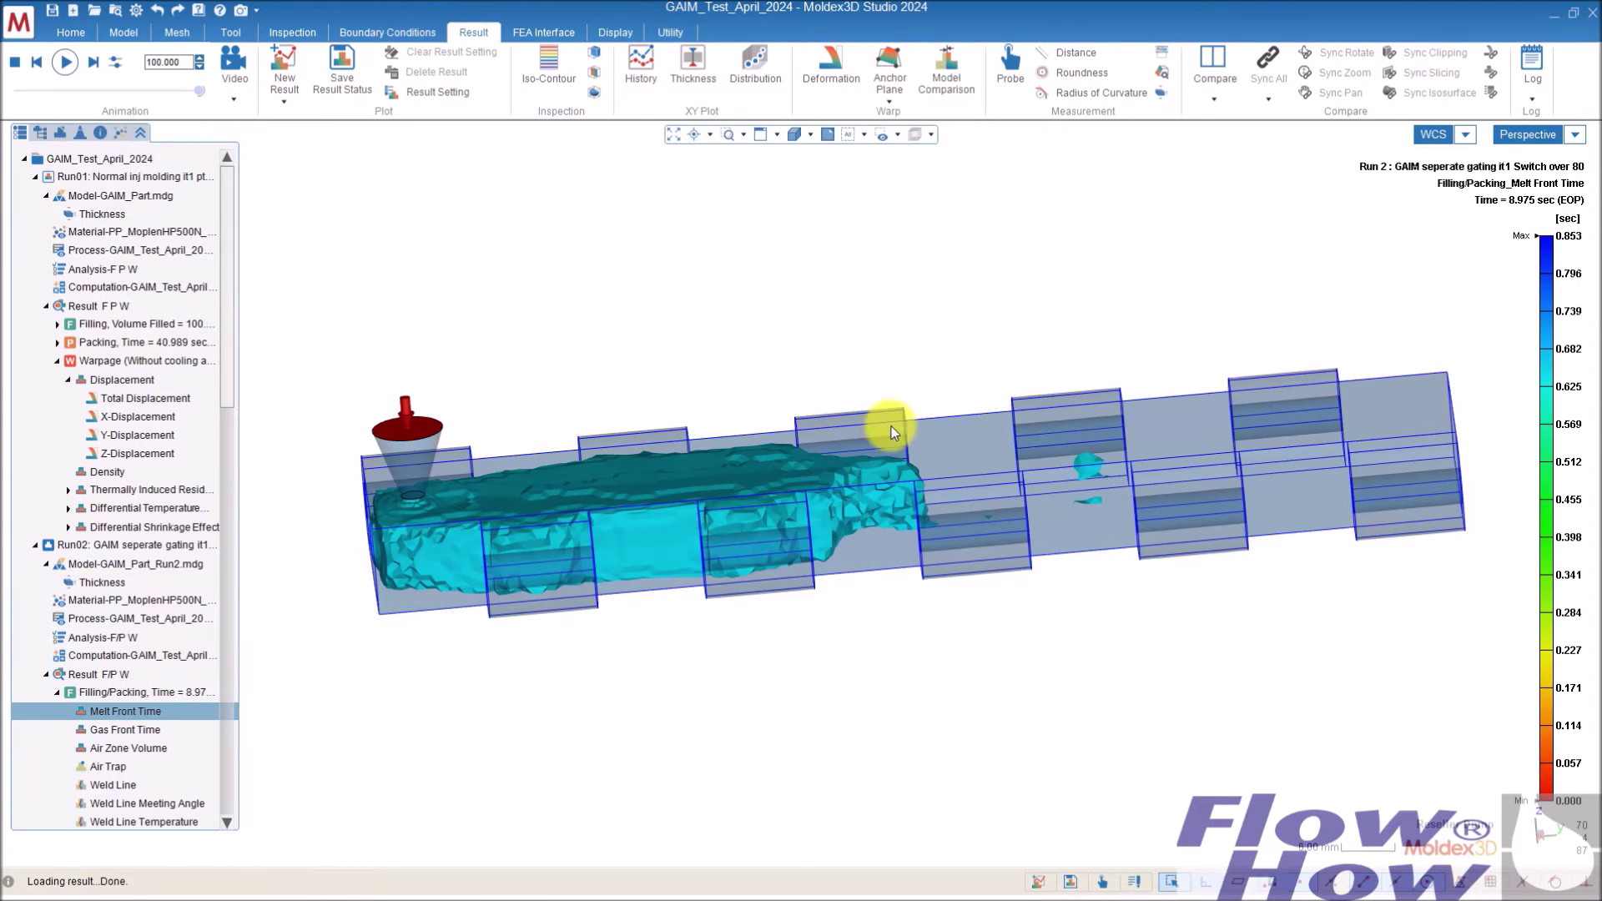
middle_click_drag(976, 427, 847, 418)
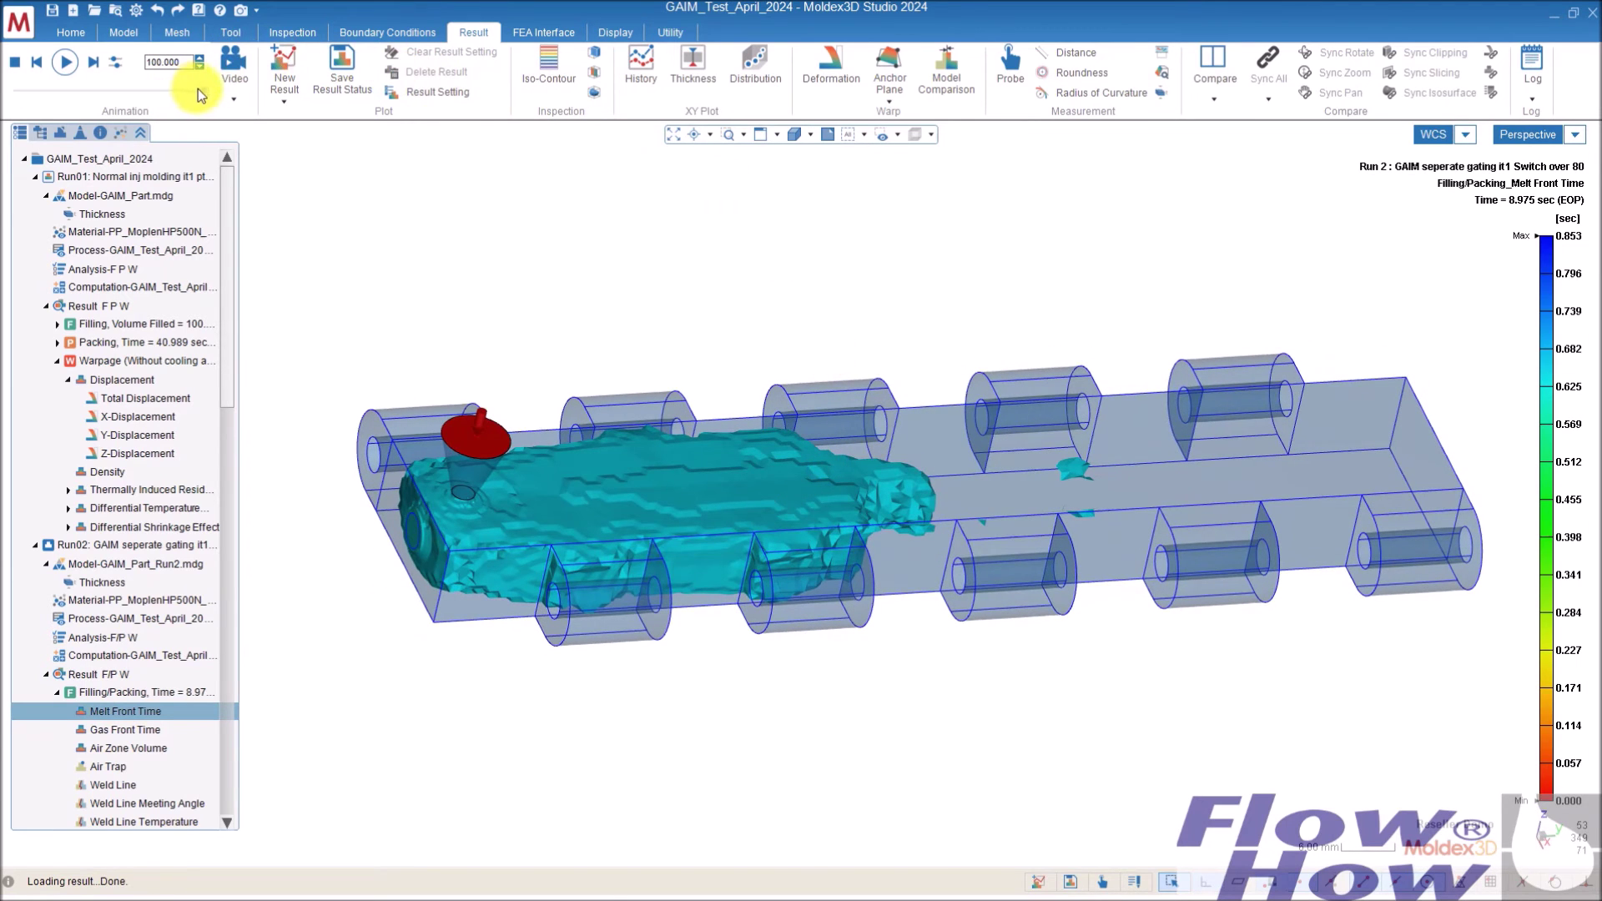
- Step Run02's melt front animation to the 0.902 sec frame
left_click_drag(198, 89, 35, 98)
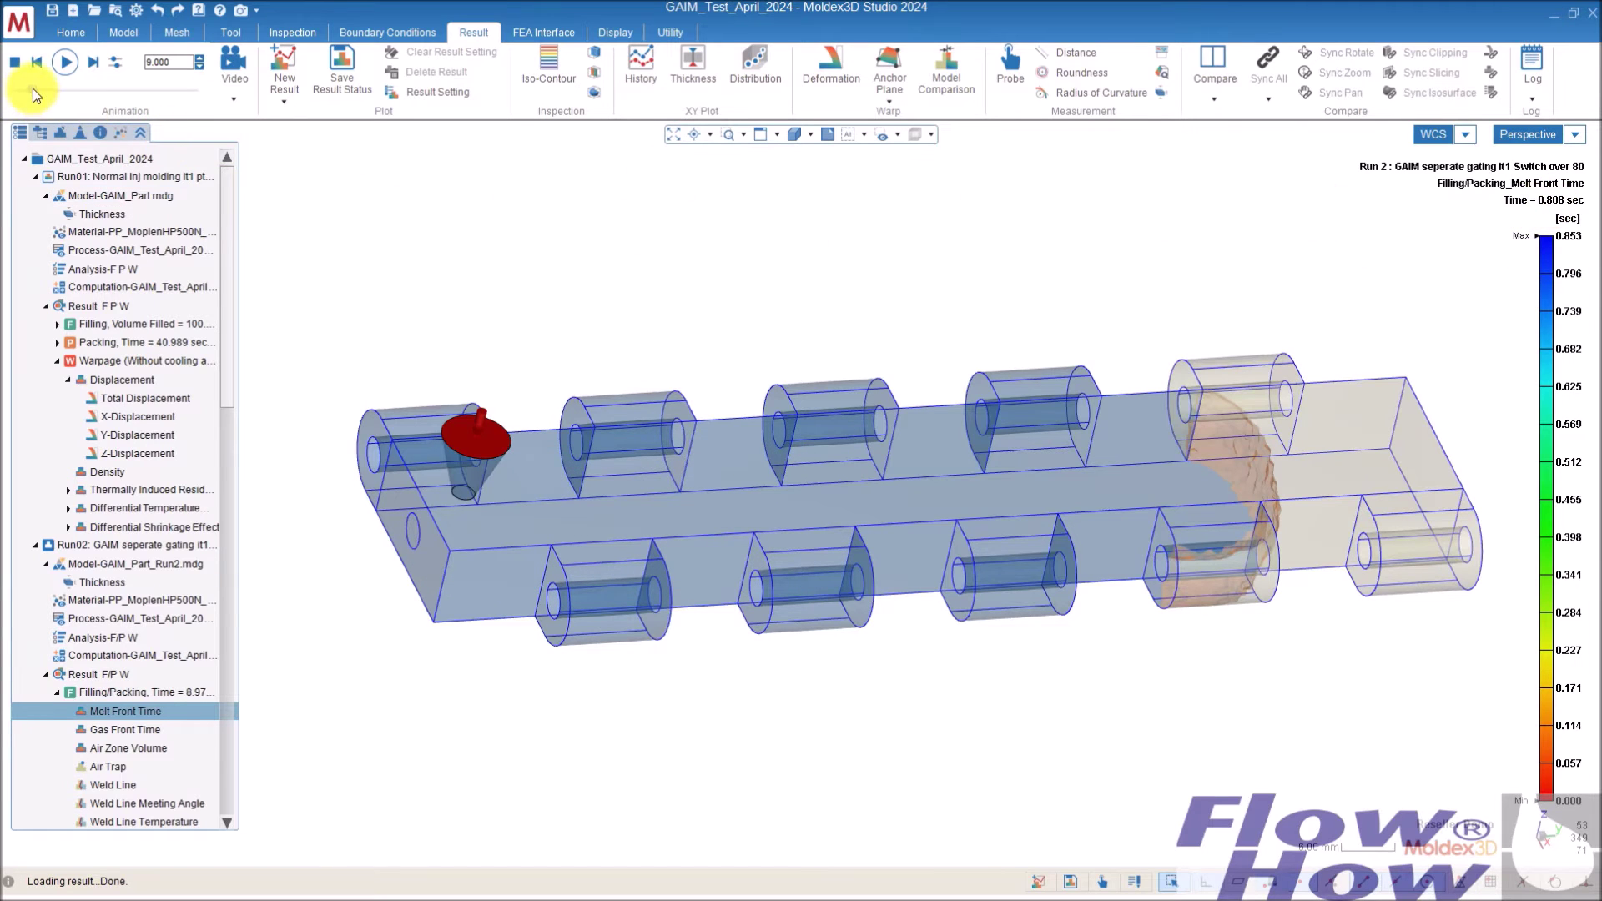
left_click_drag(32, 89, 26, 88)
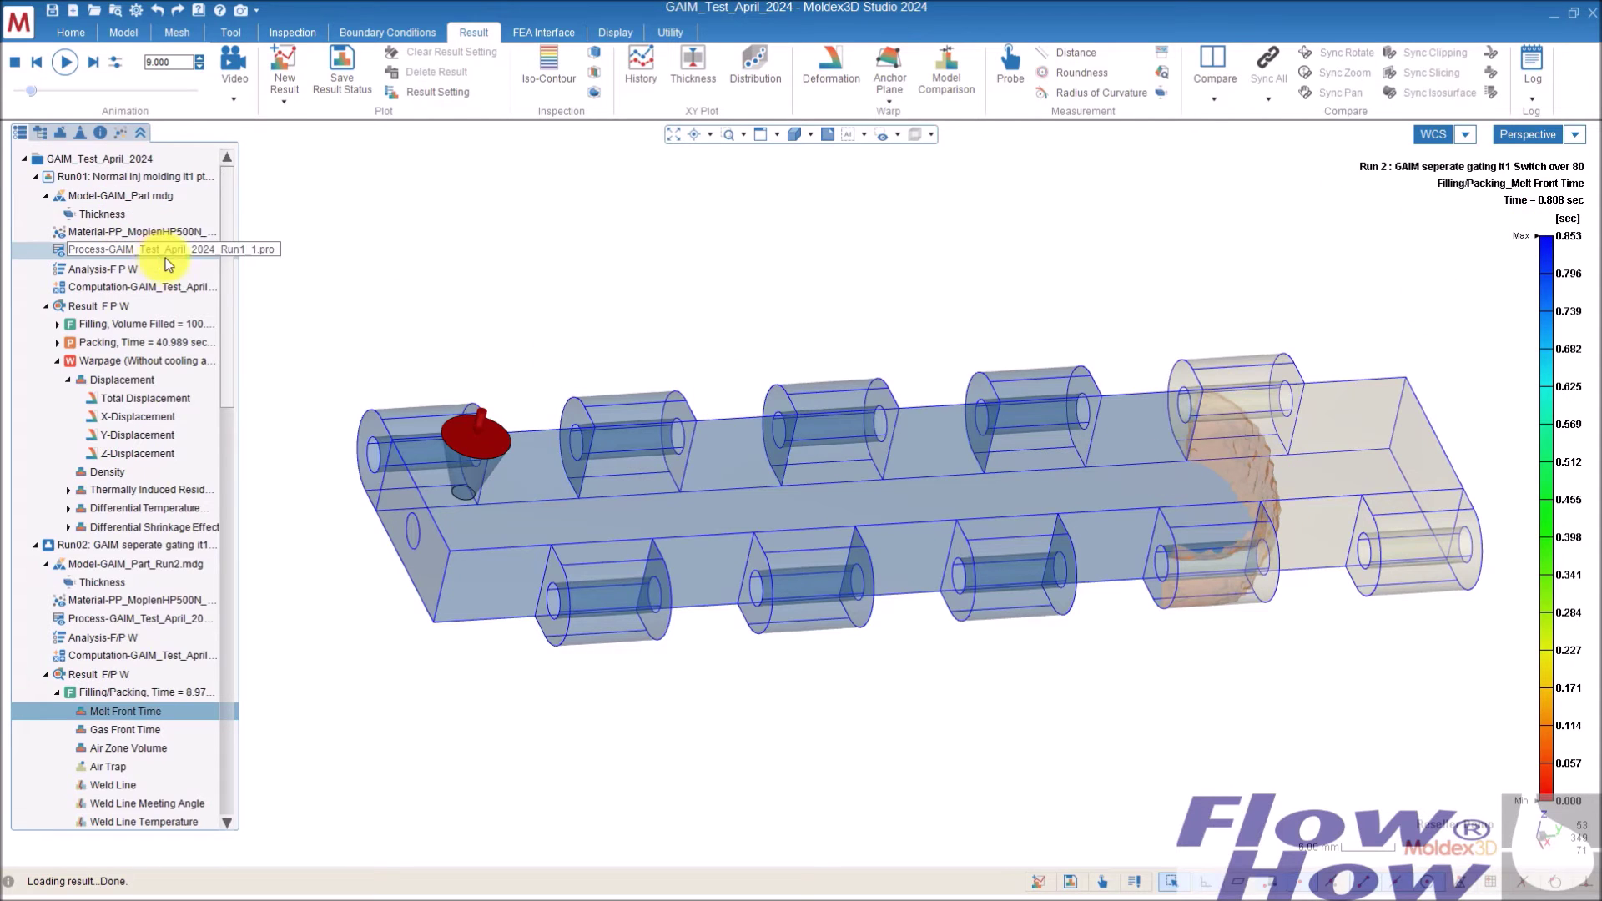
right_click(139, 714)
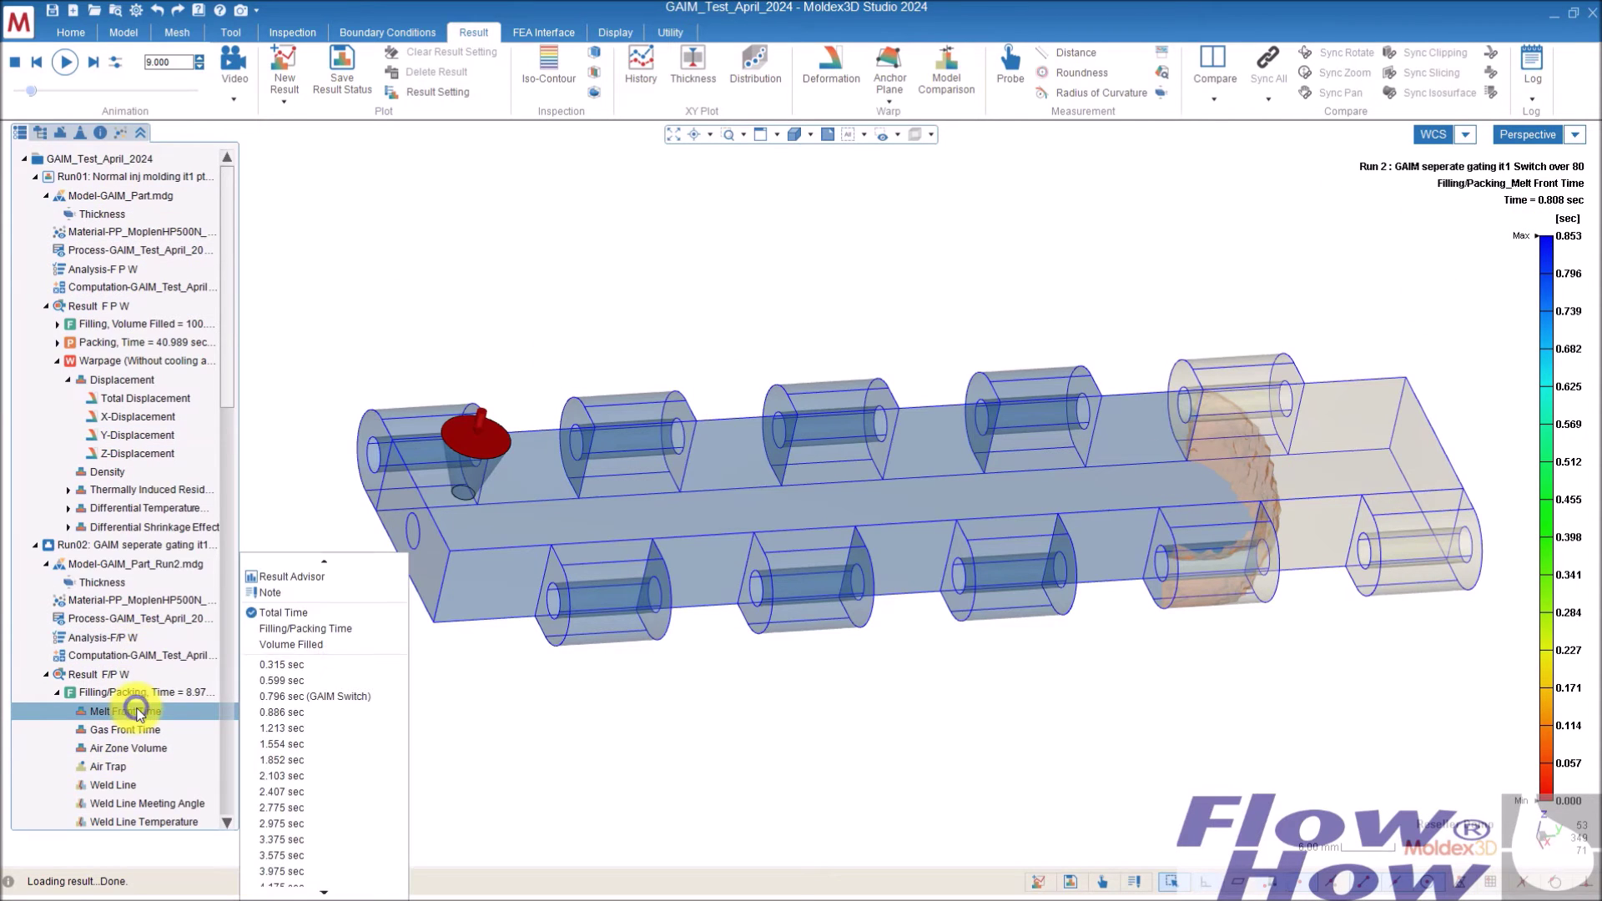
scroll(320, 739, "down", 5)
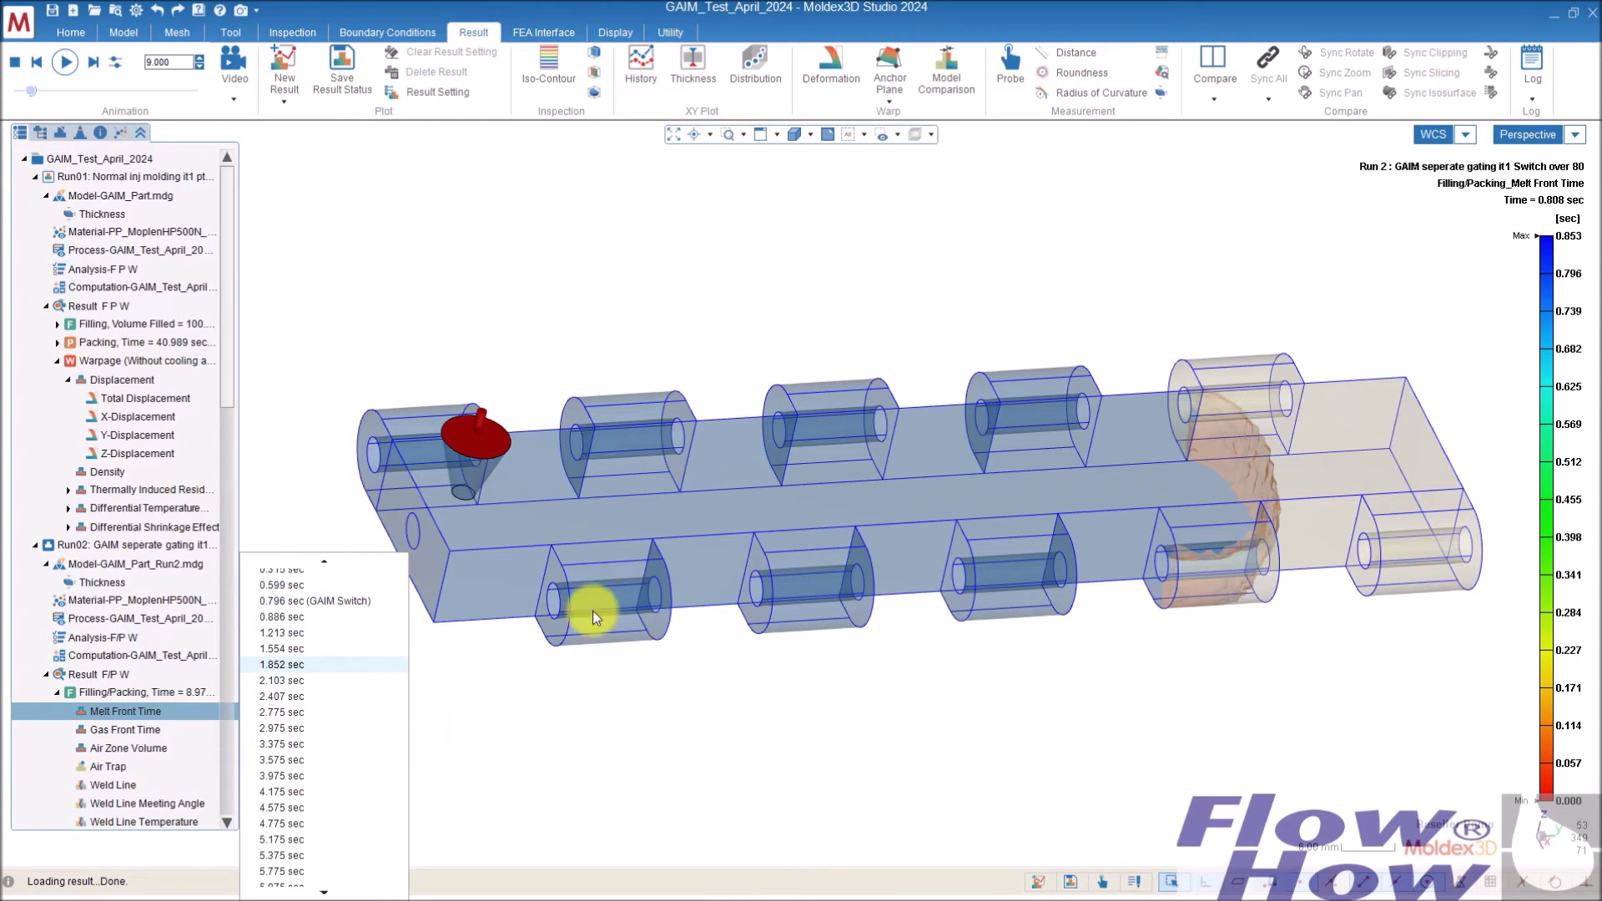
left_click(724, 738)
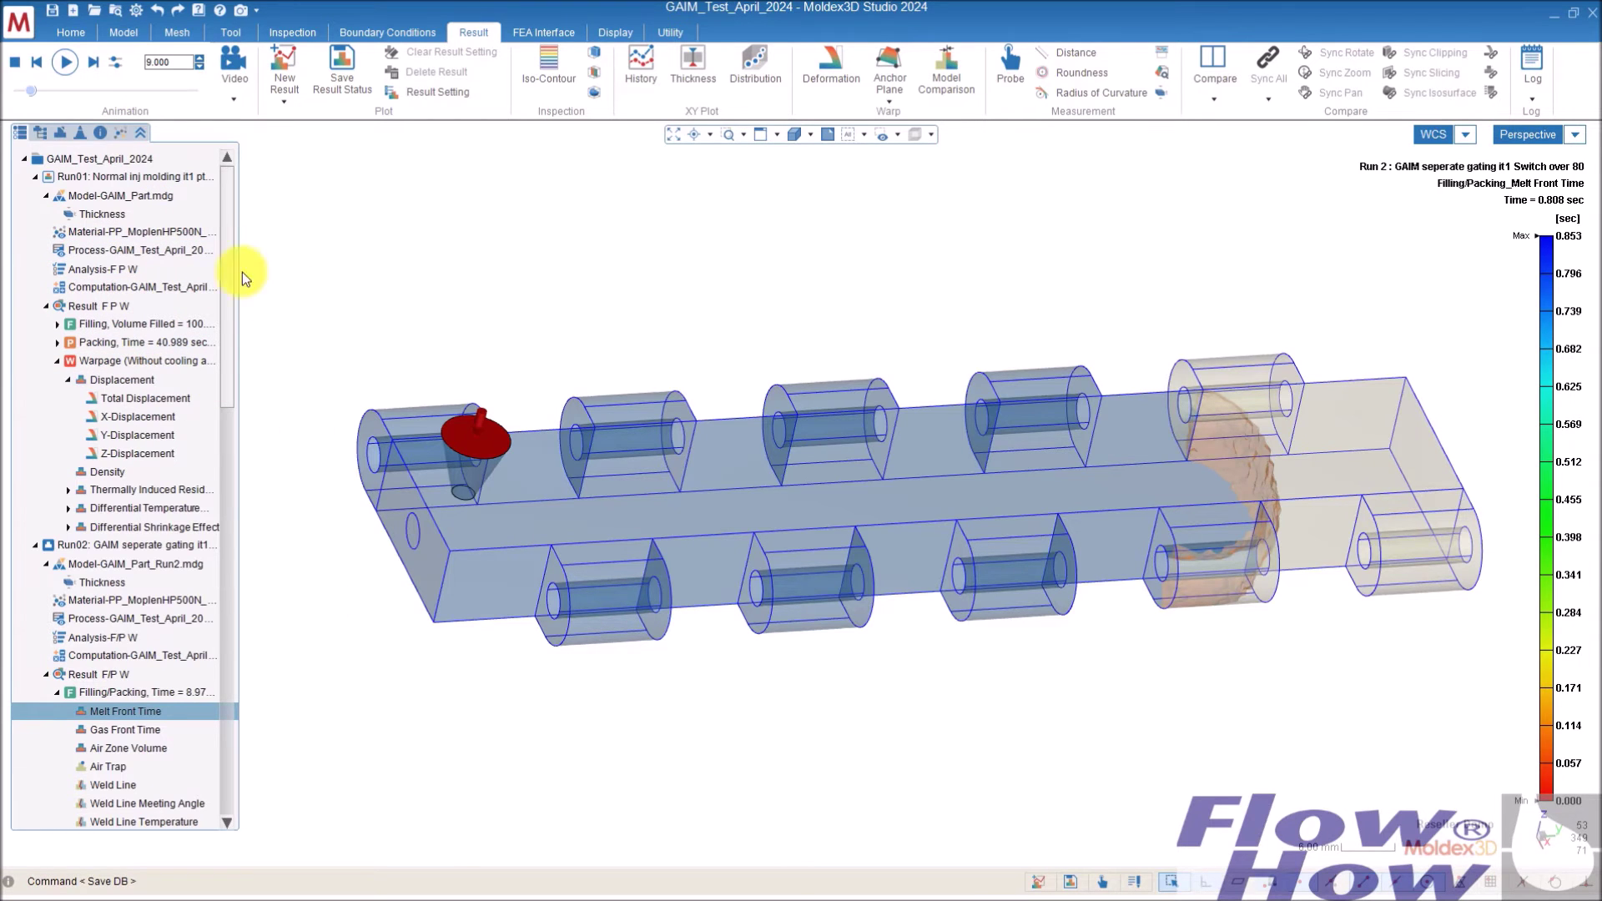
left_click(32, 92)
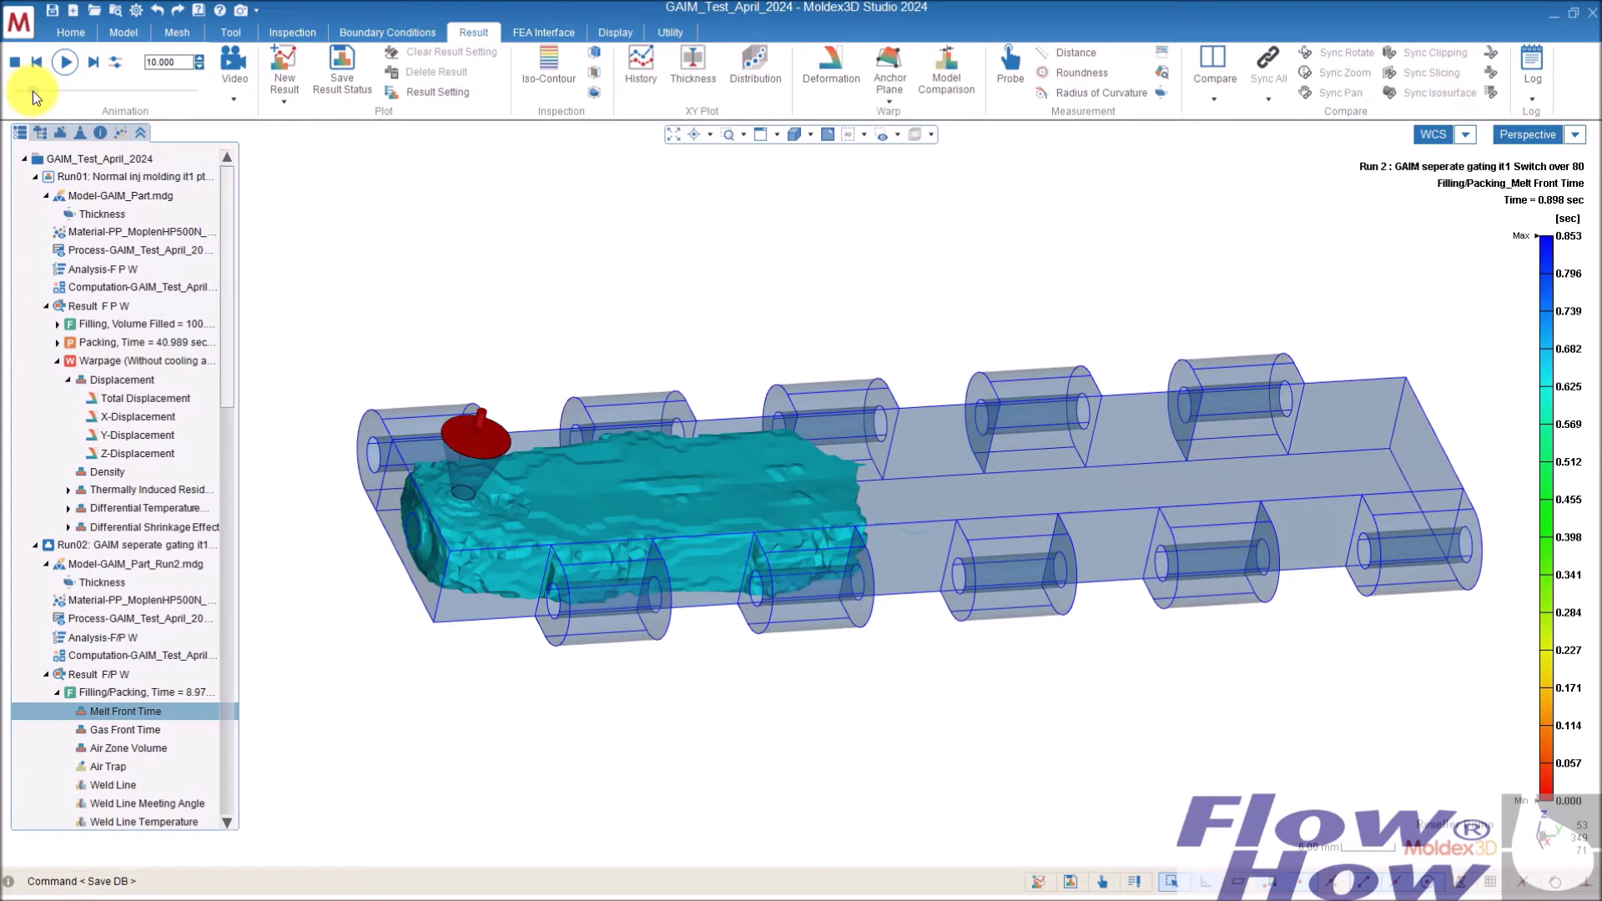
- Adjust the animation frame and playback speed in Animation Option and confirm
left_click(96, 66)
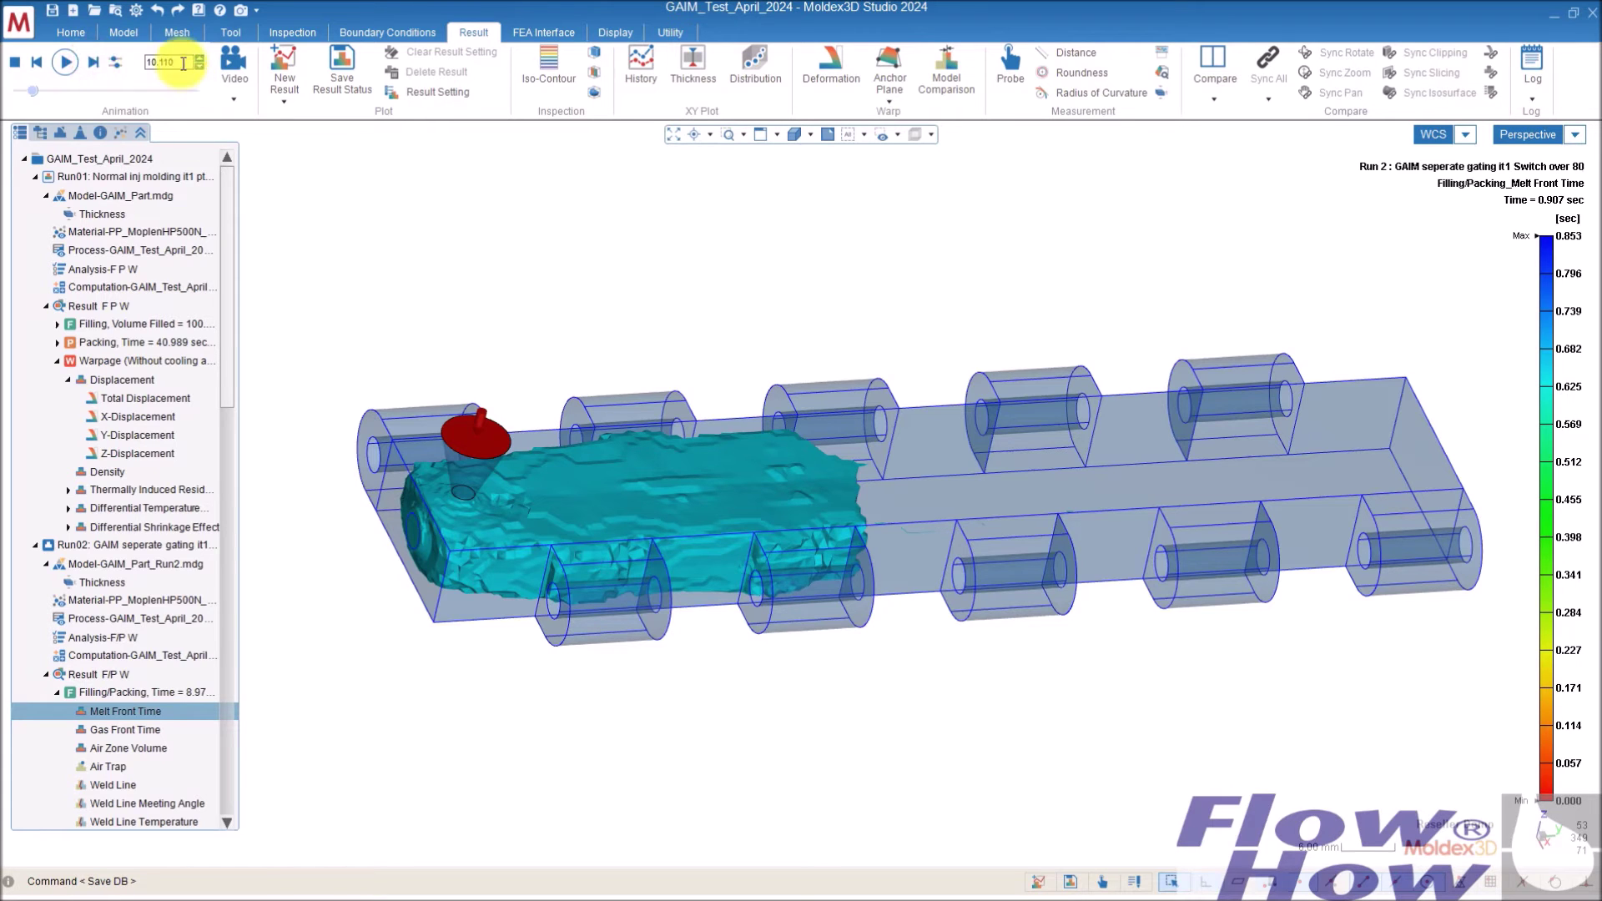
left_click(115, 61)
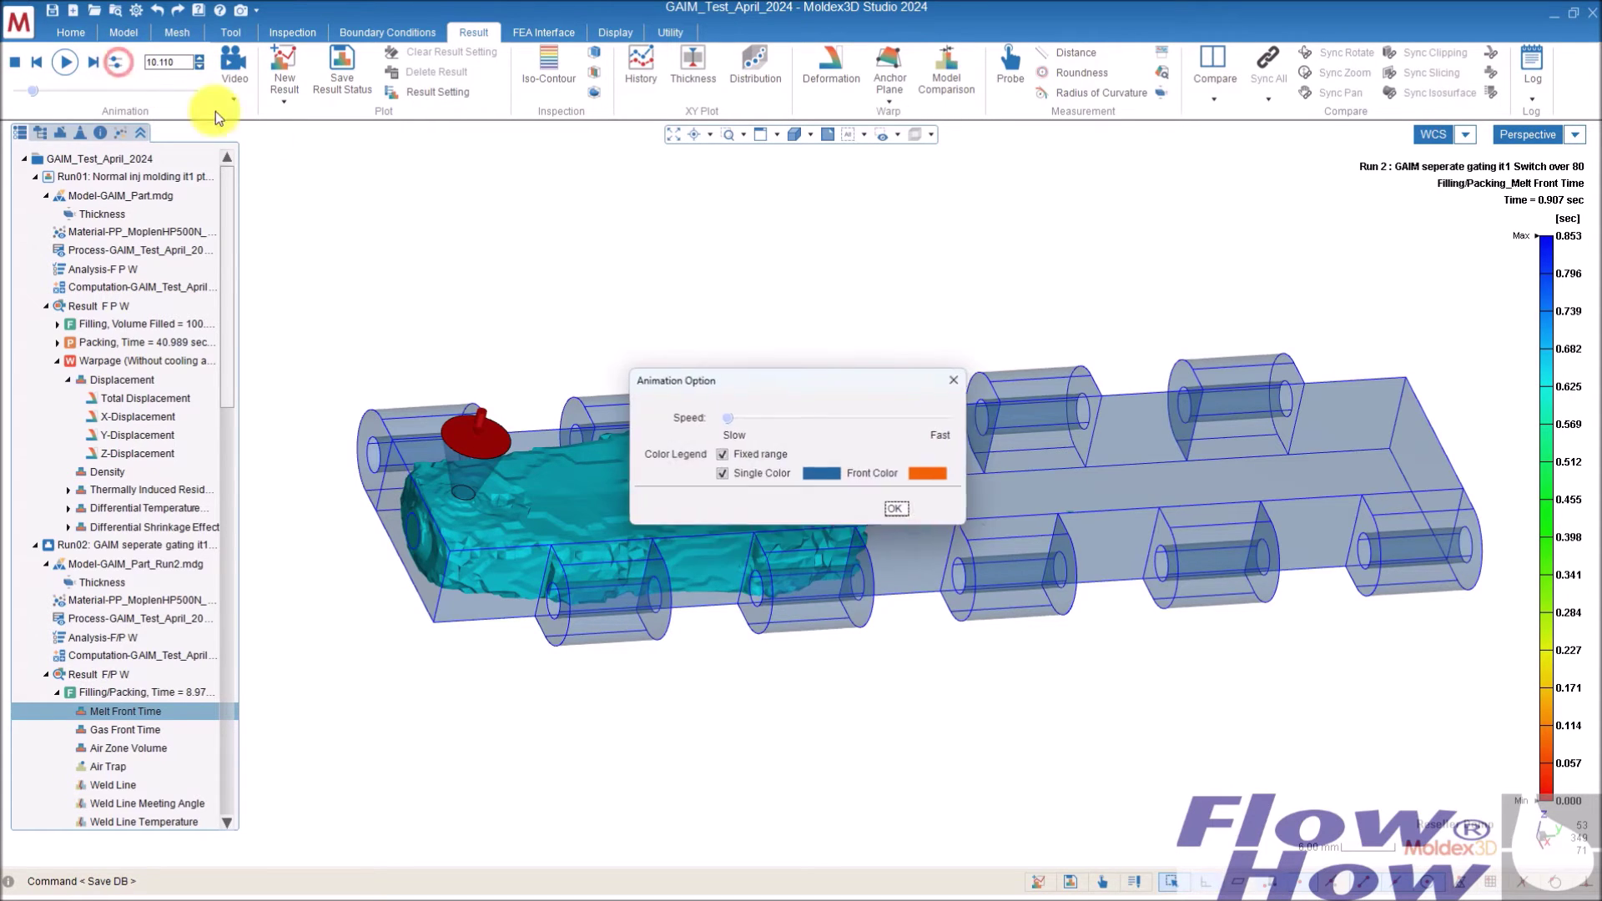
left_click(731, 419)
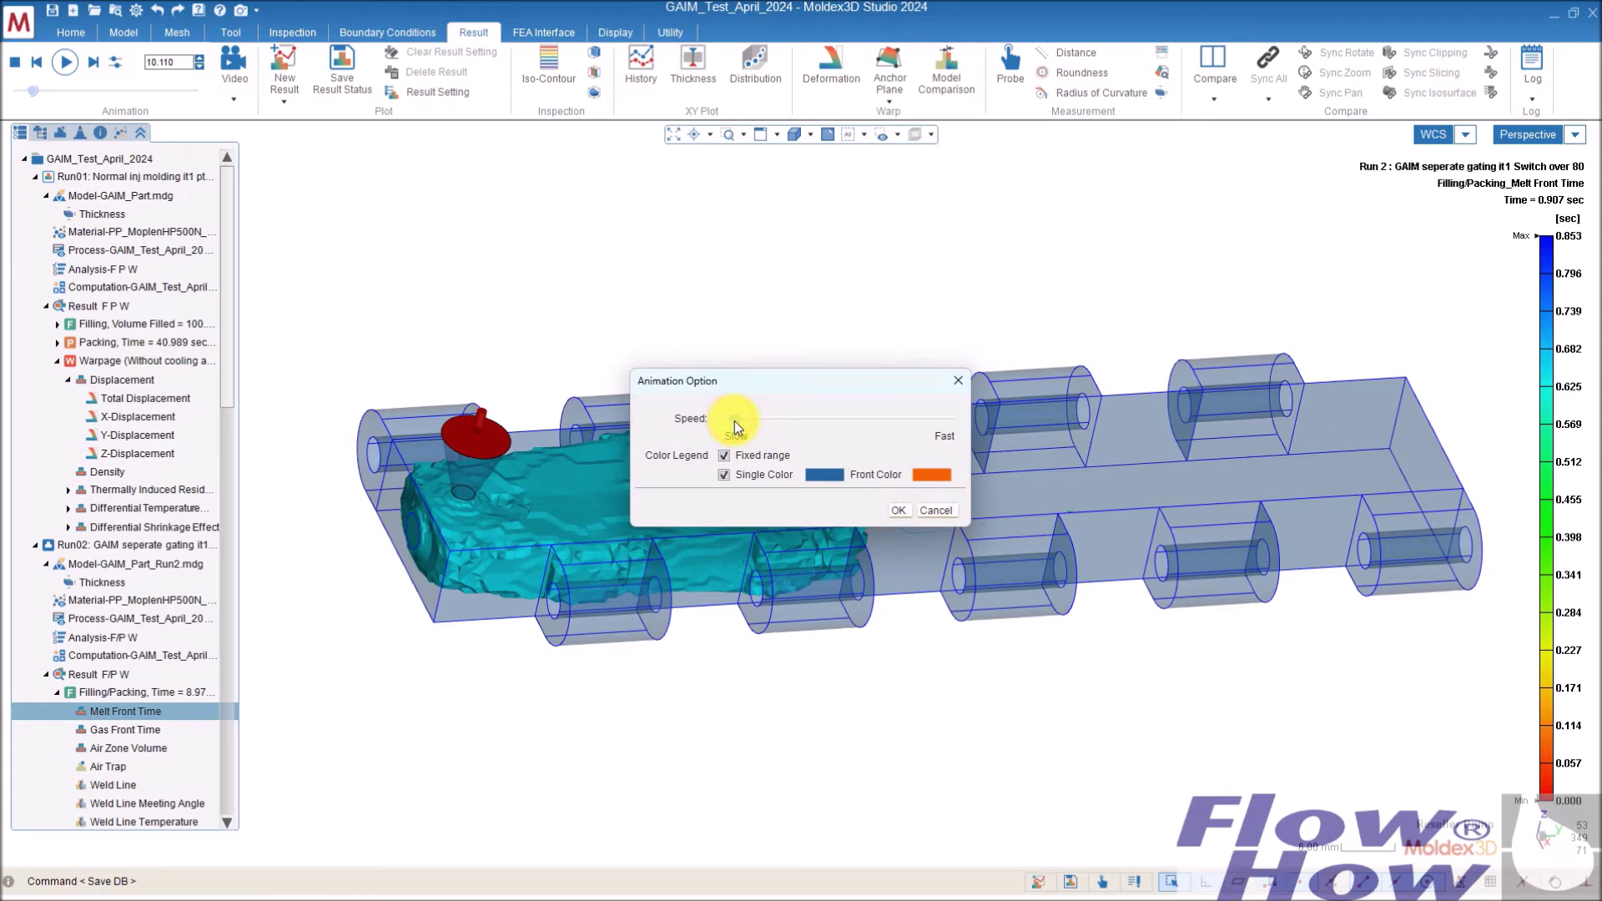
left_click(900, 510)
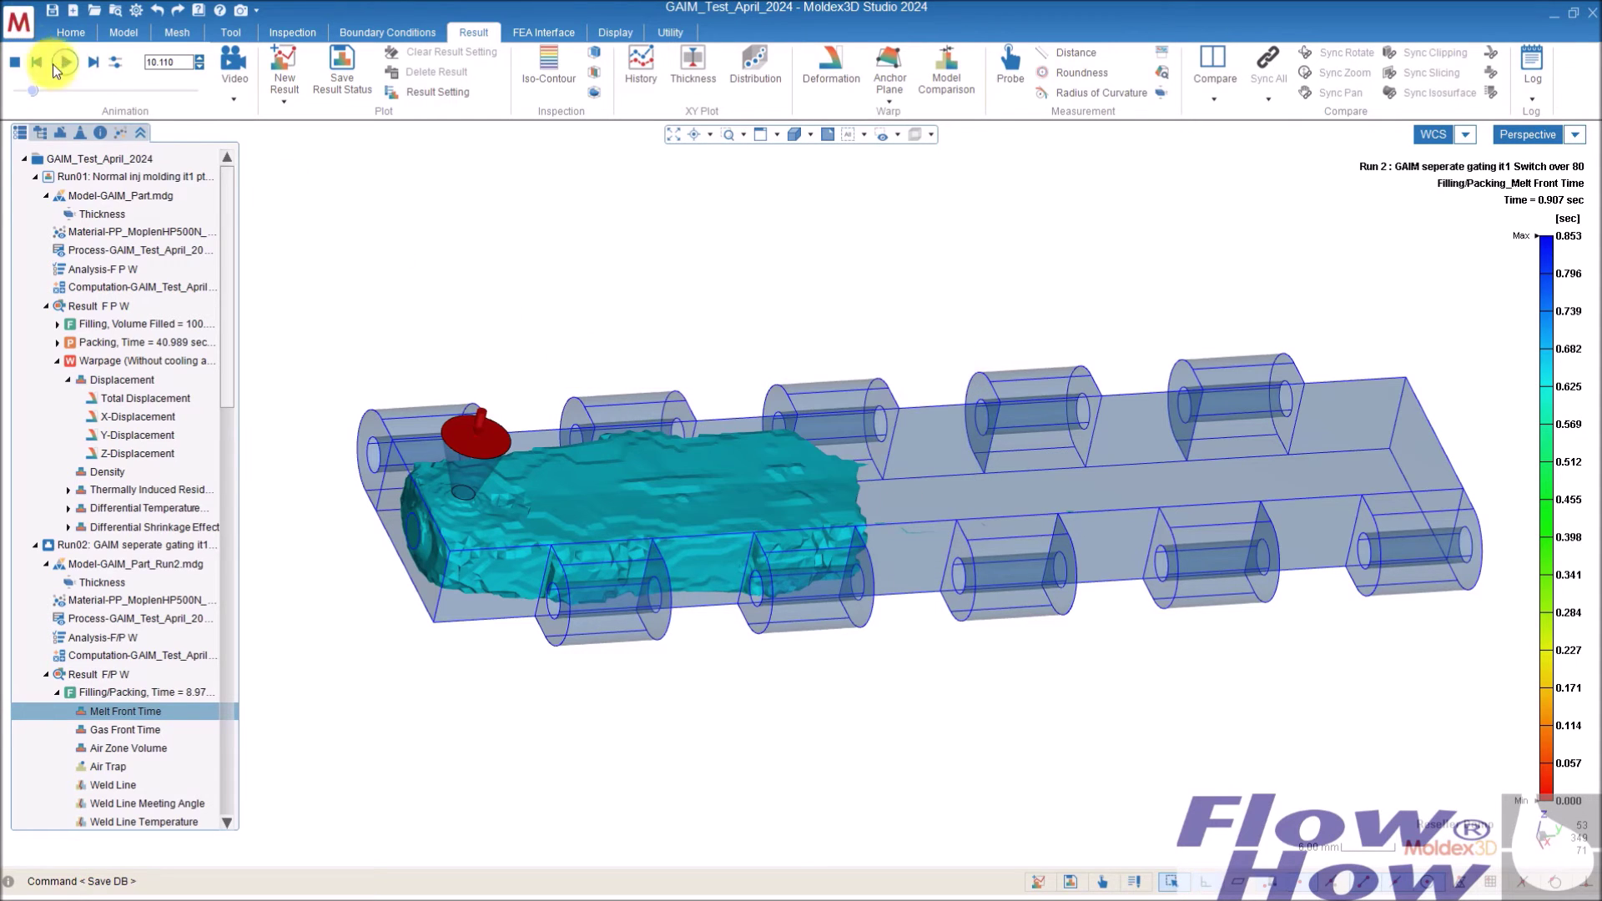
- Step Run02's melt front animation forward frame by frame
left_click(91, 63)
left_click(91, 62)
left_click(91, 62)
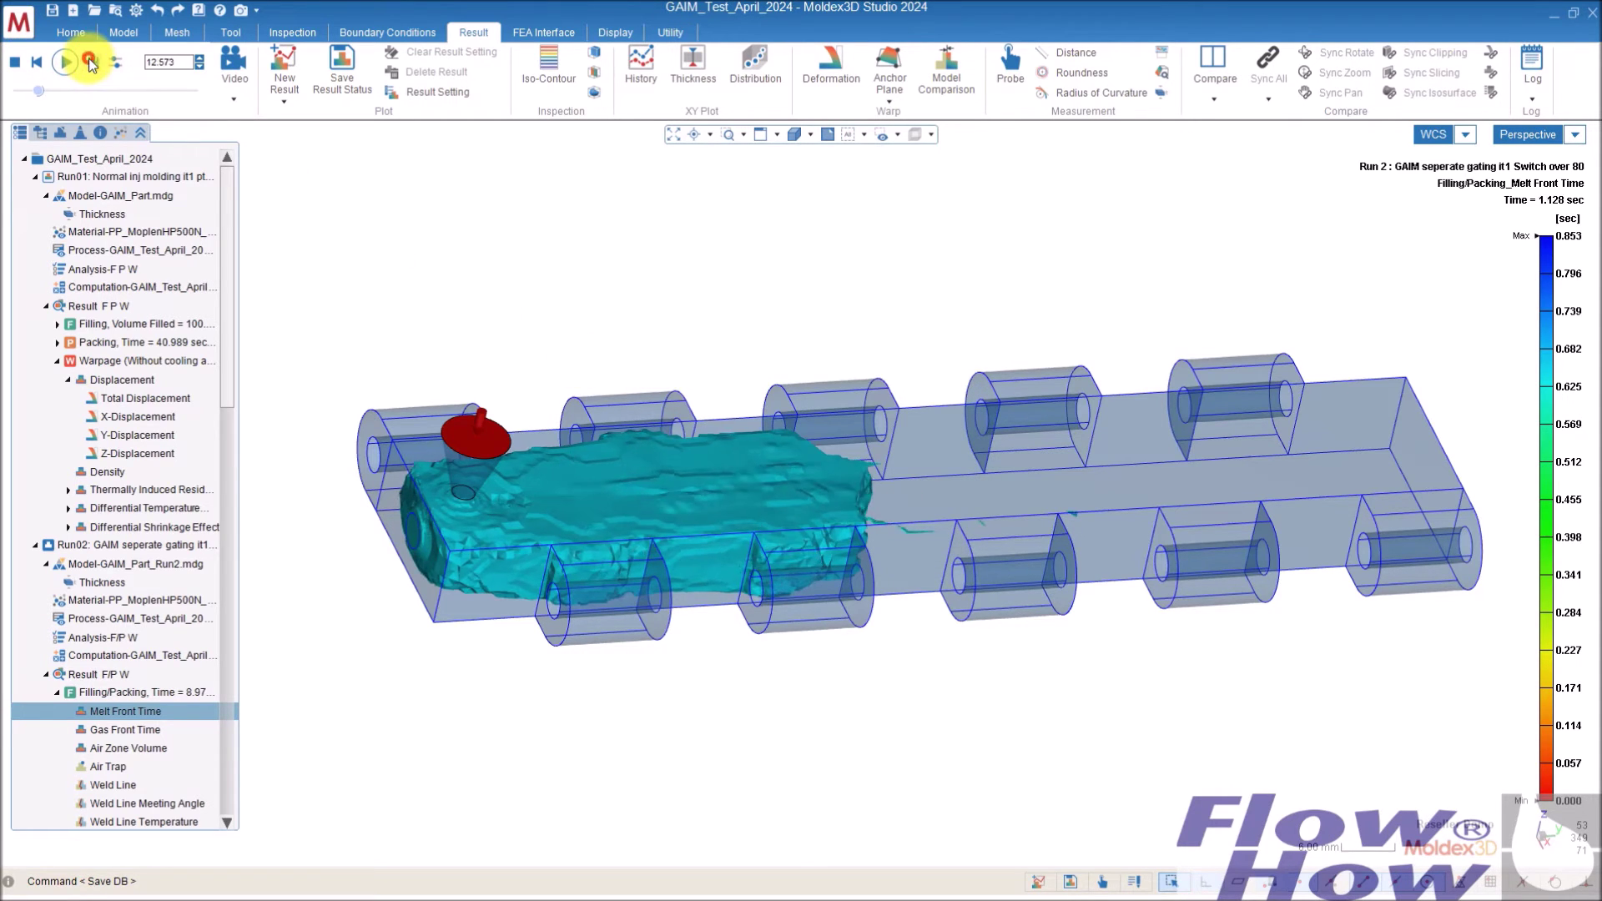
left_click(91, 63)
left_click(90, 62)
left_click(91, 63)
left_click(91, 62)
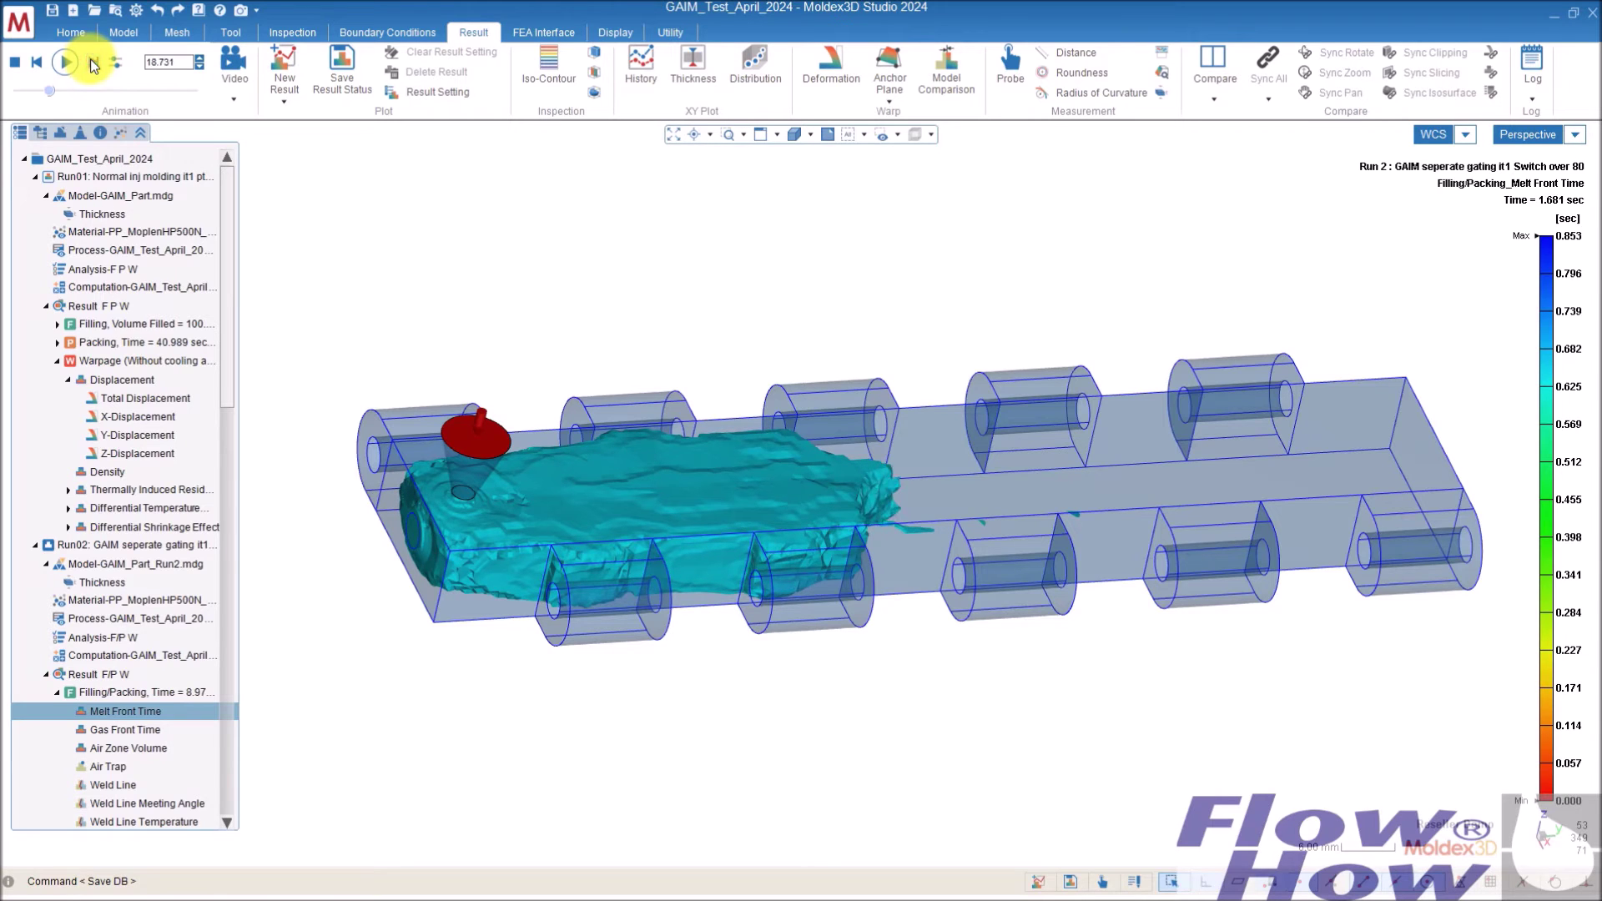
left_click(91, 62)
left_click(92, 63)
left_click(92, 62)
left_click(92, 63)
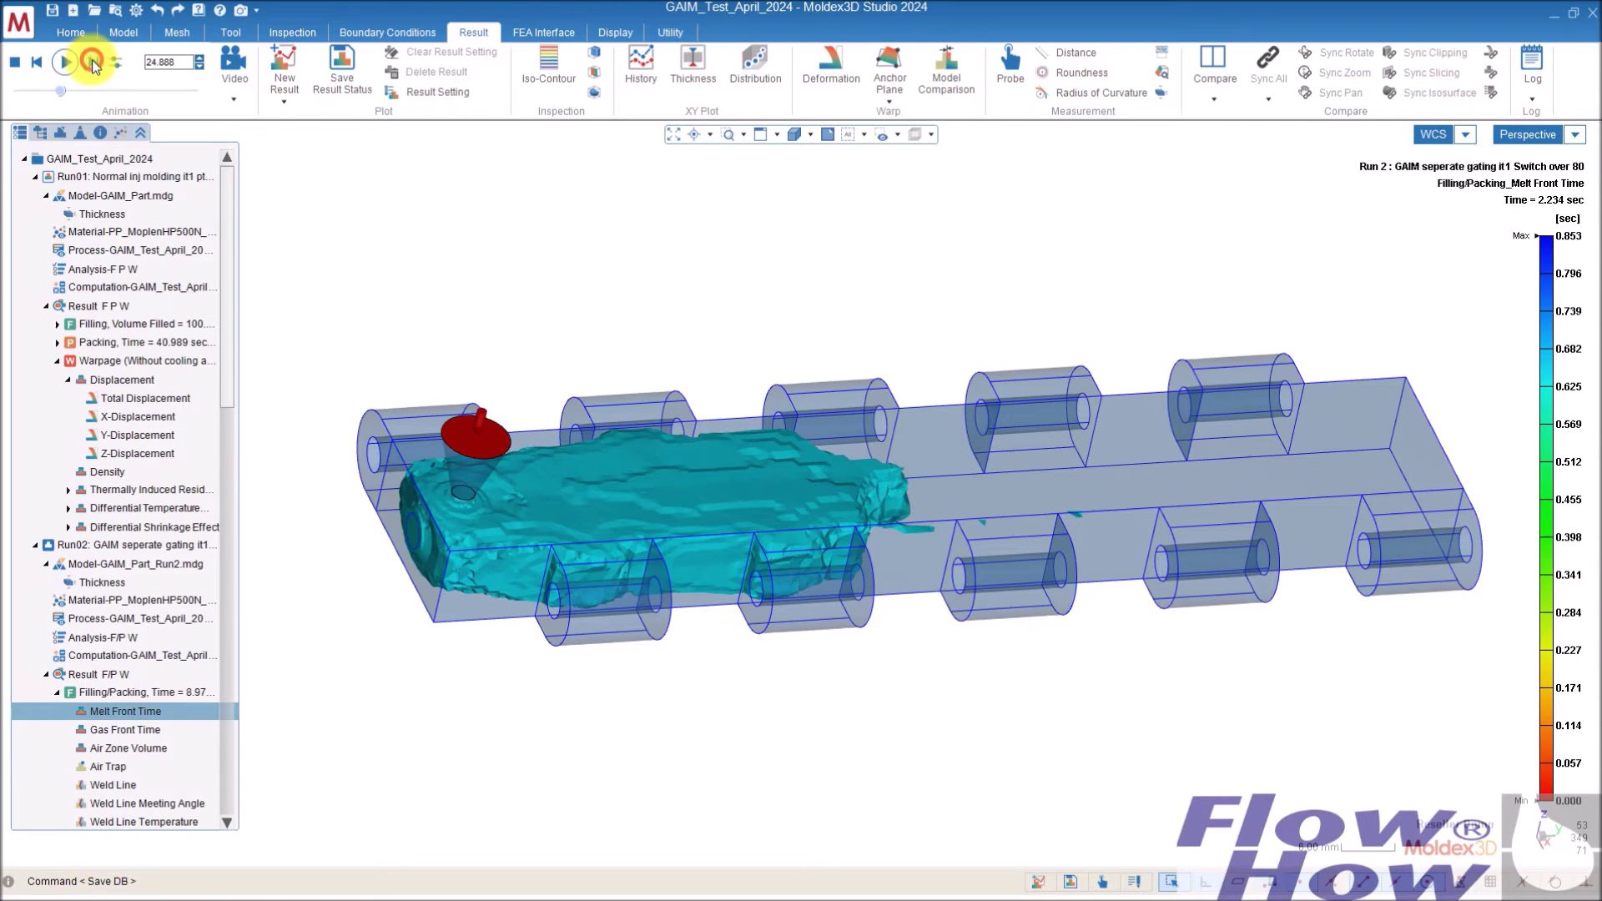
- Rewind the melt front to about 0.86 s, then scrub to frame 56 at 5.026 s
left_click_drag(59, 92, 29, 90)
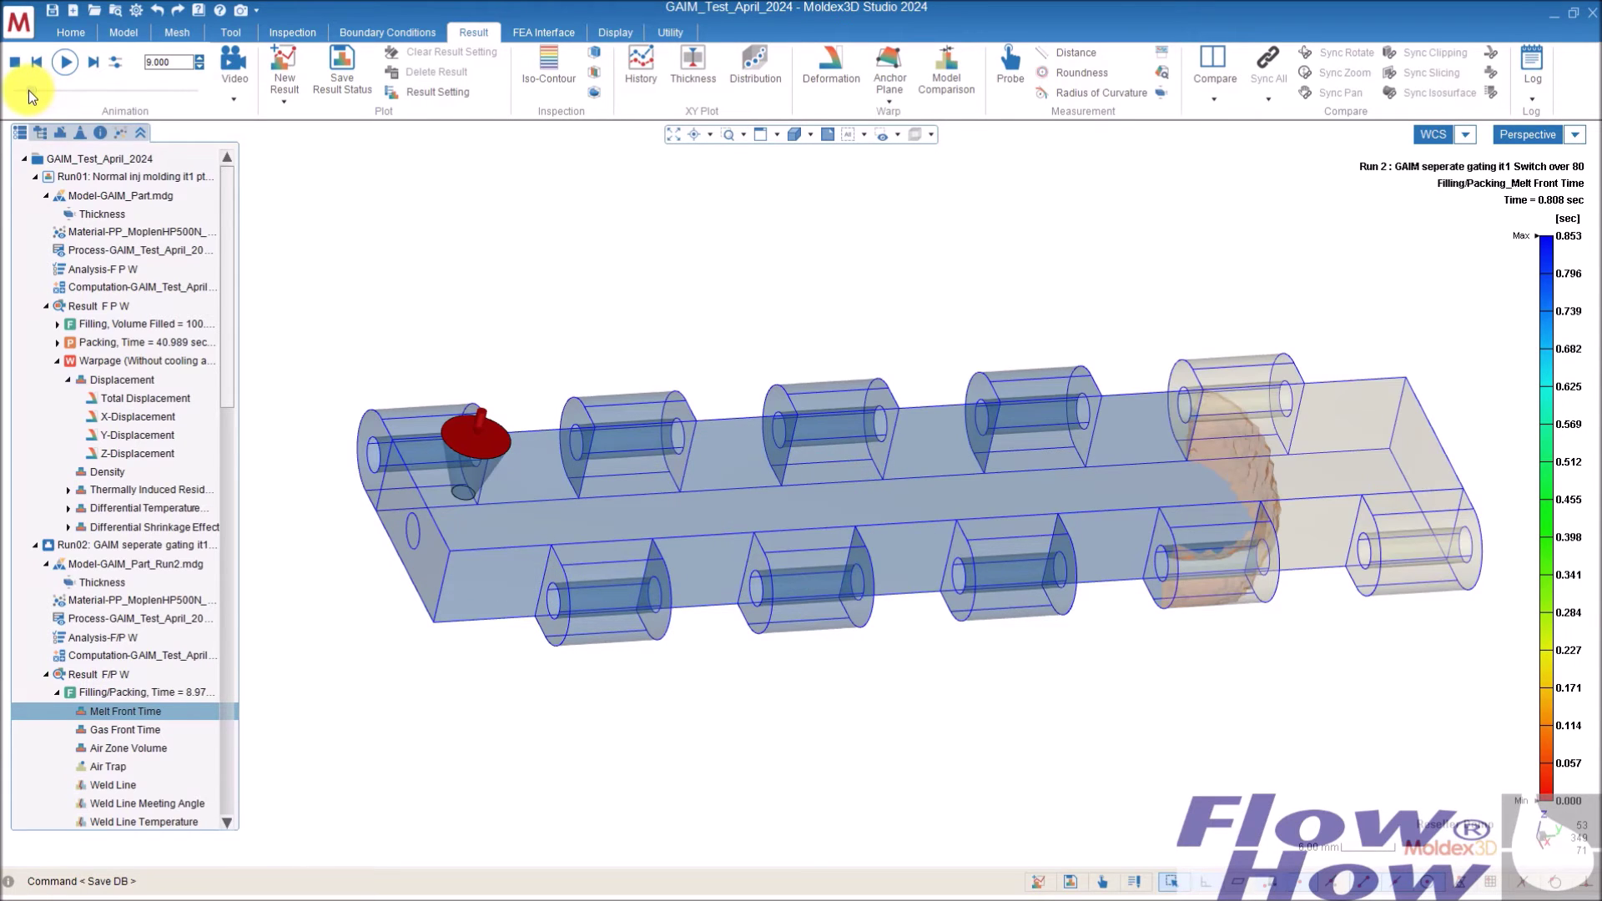
left_click(91, 63)
left_click(90, 65)
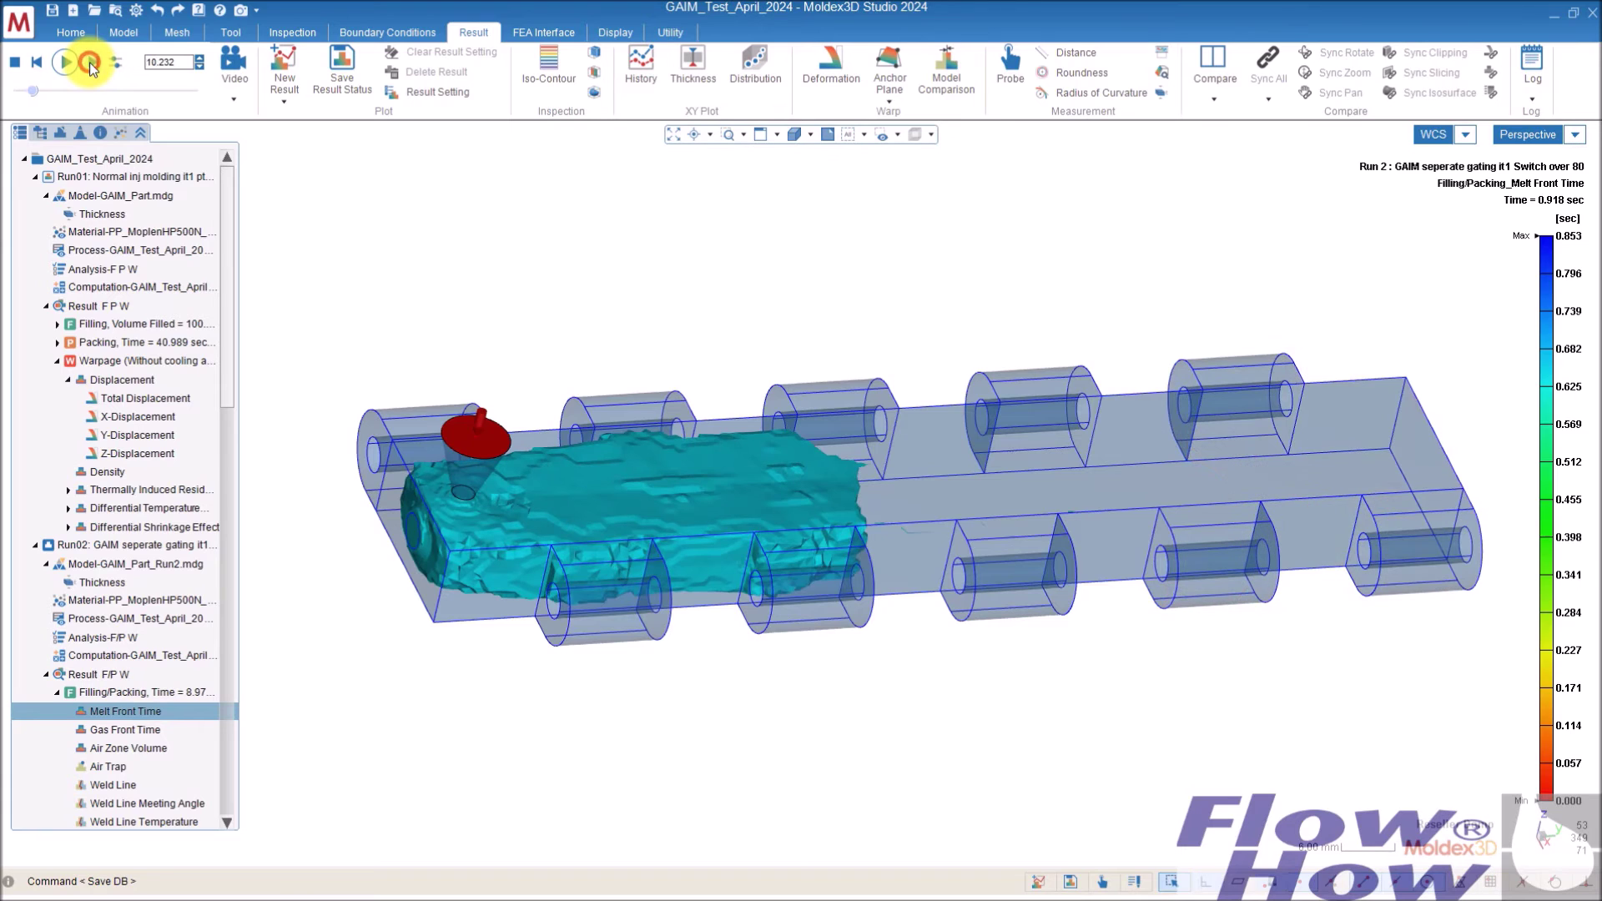
left_click(90, 63)
left_click(90, 64)
left_click(90, 63)
left_click(90, 64)
left_click(90, 63)
left_click(90, 63)
left_click(90, 63)
left_click(90, 63)
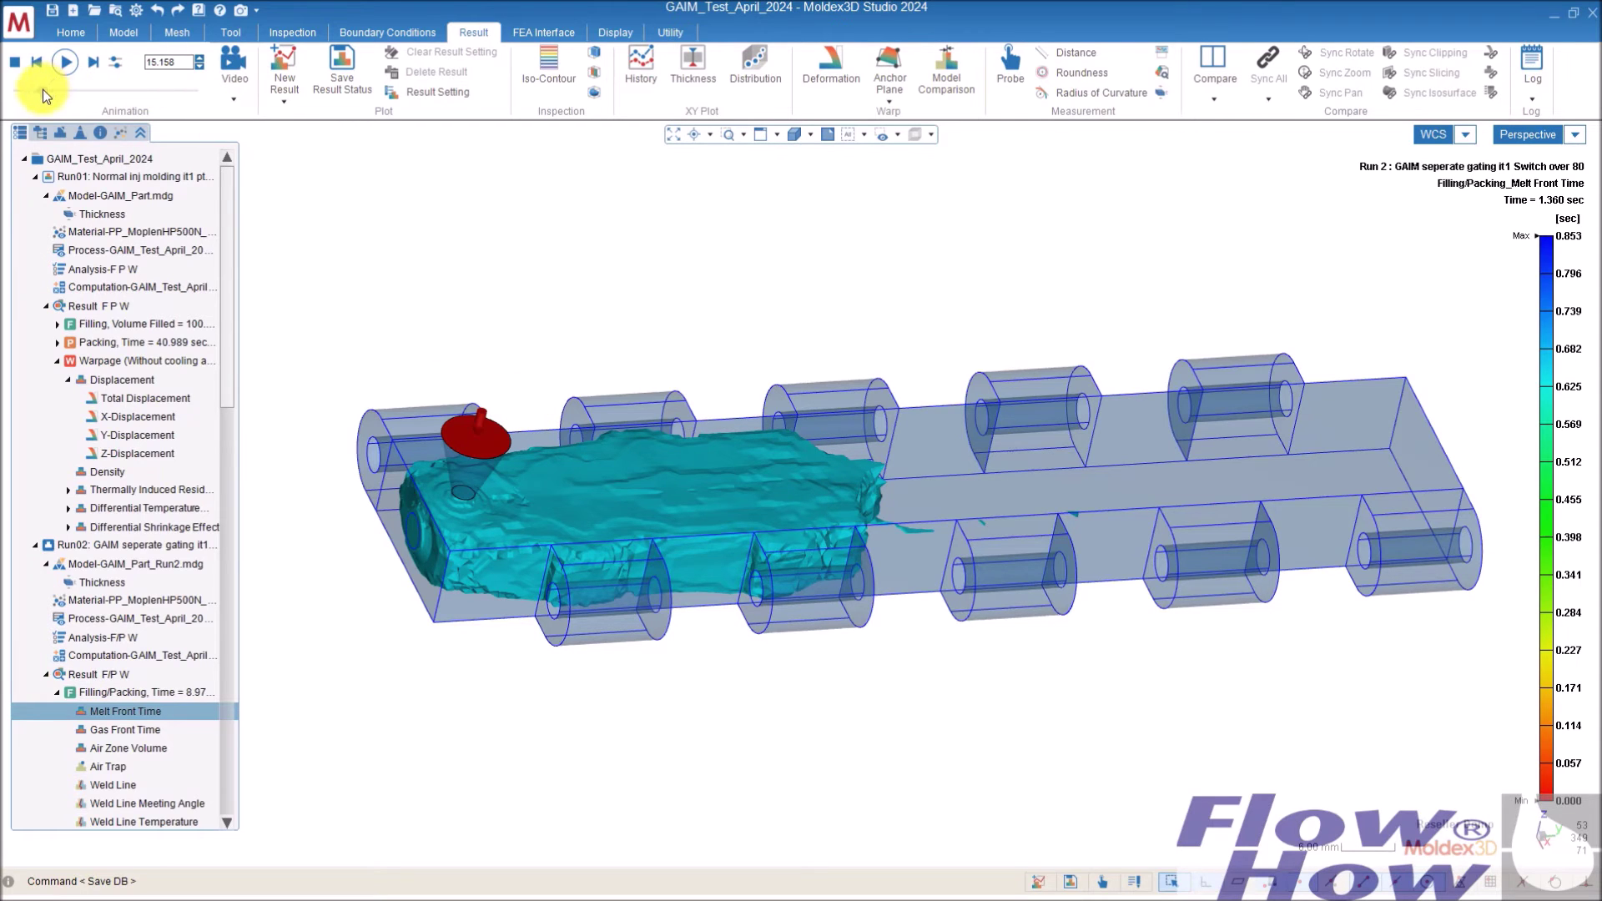
left_click_drag(42, 88, 118, 89)
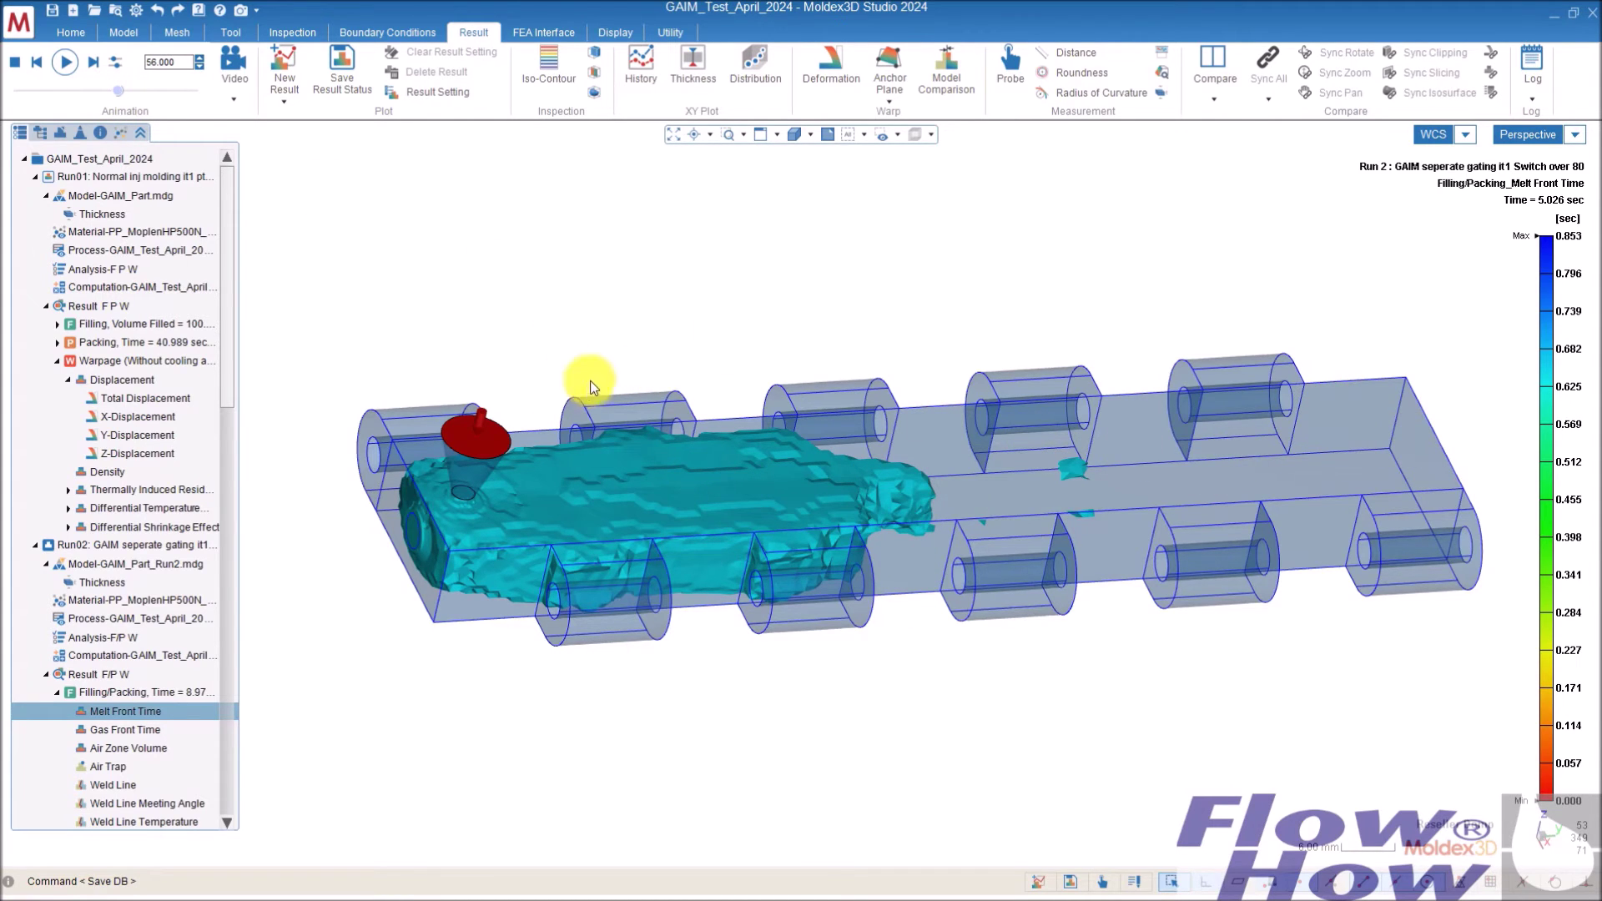
left_click_drag(225, 338, 227, 348)
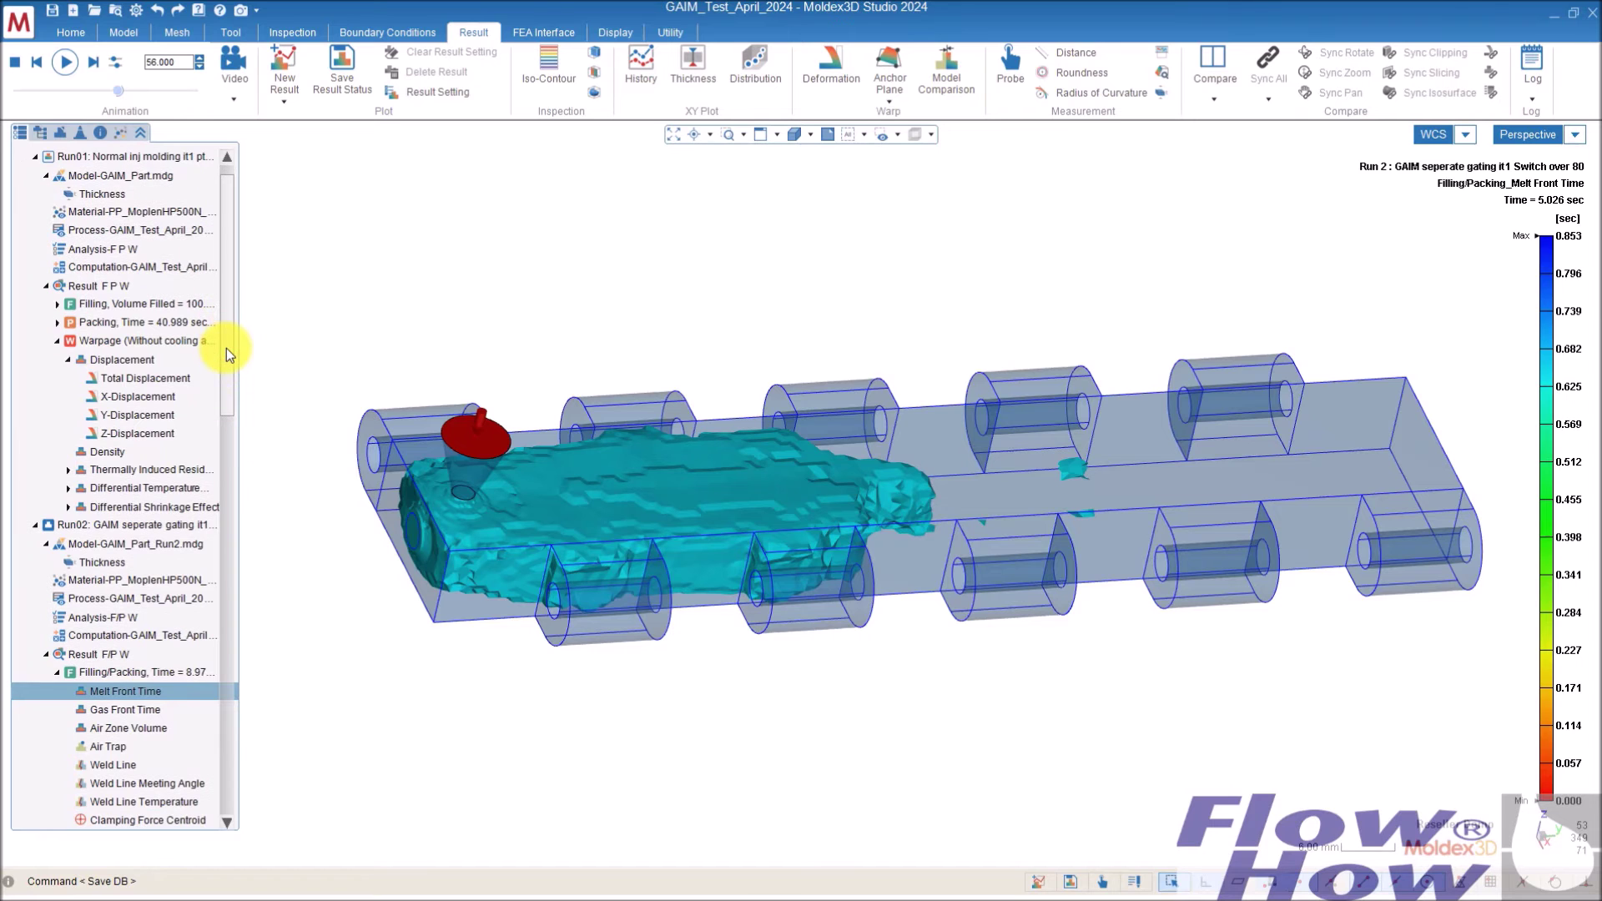
- Orbit Run02's half-filled part to side and top views, then collapse Run02 in the tree
left_click_drag(801, 518, 790, 479)
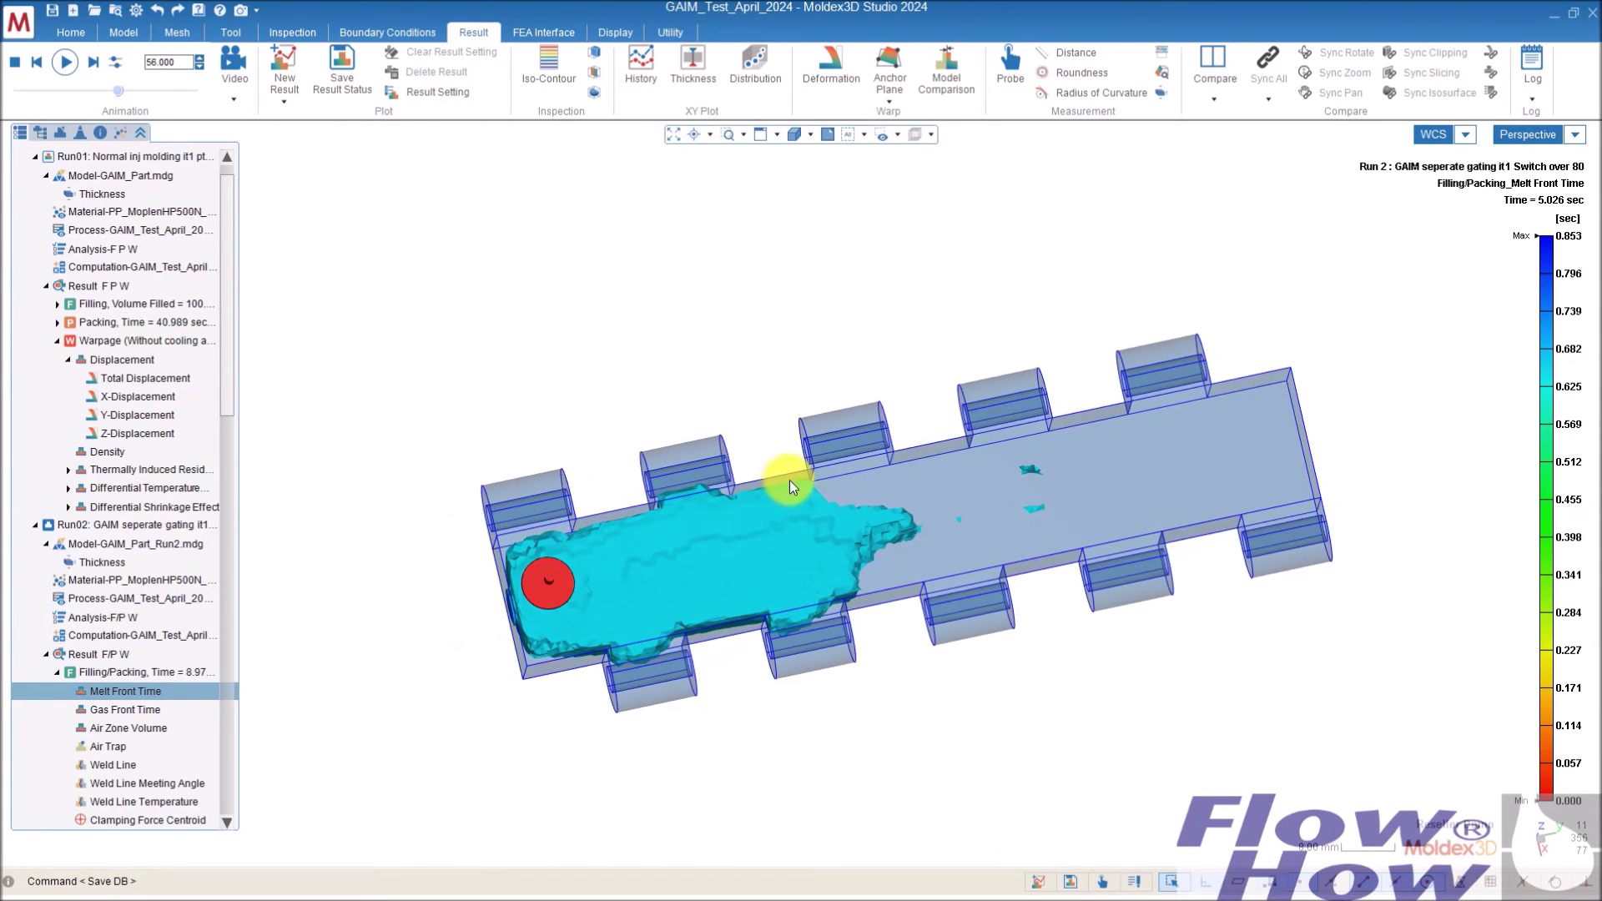
left_click_drag(1019, 411, 686, 394)
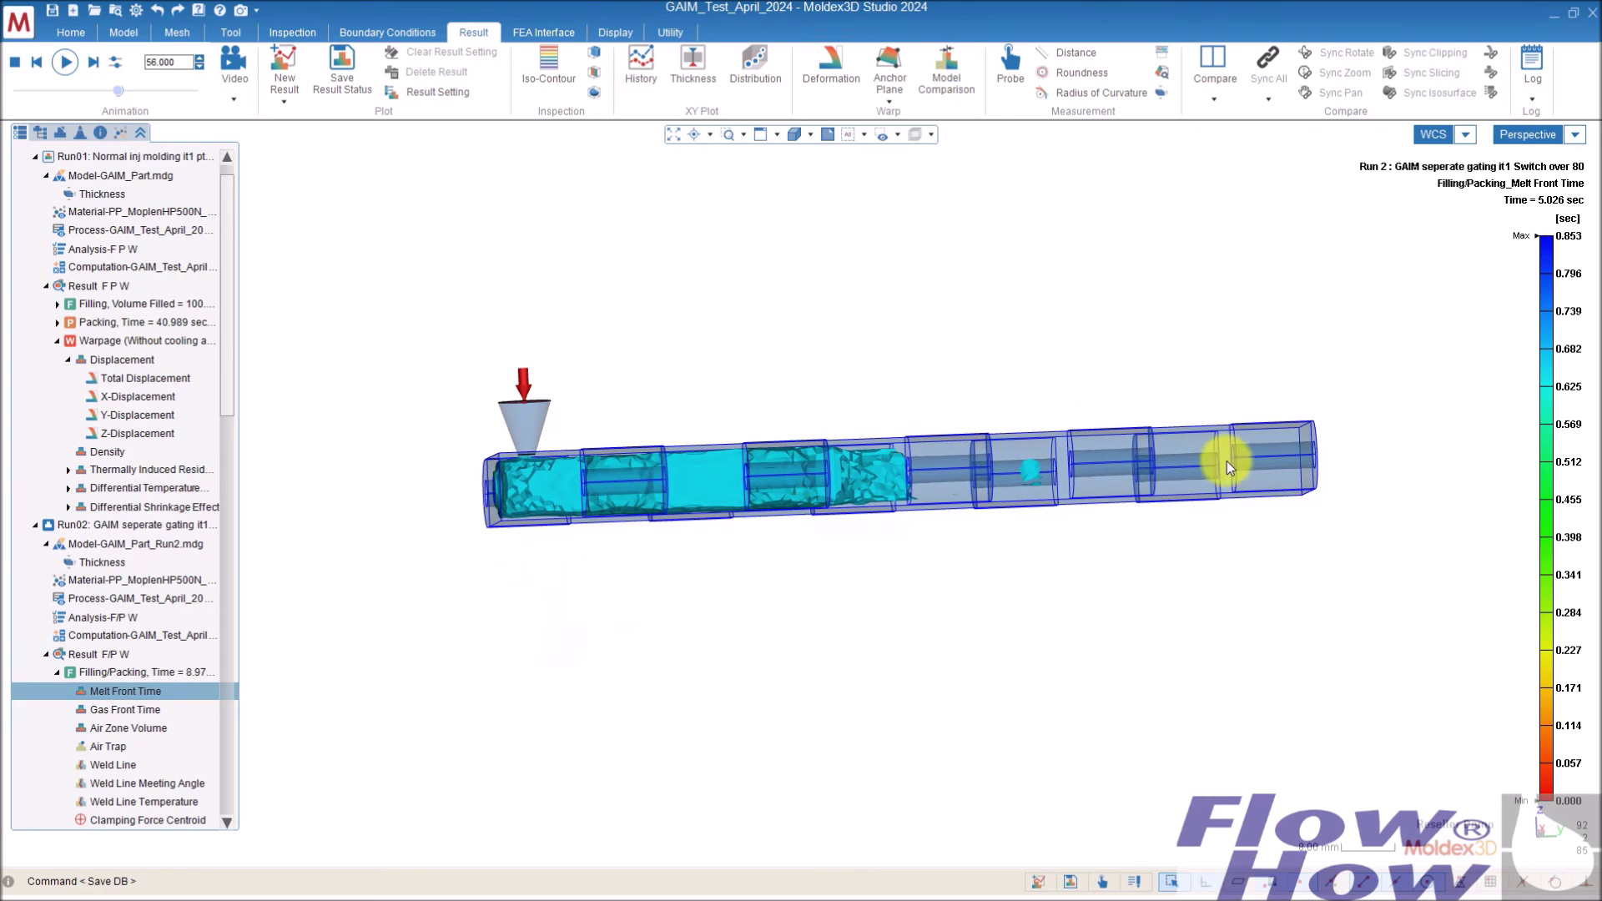
mouse_move(571, 498)
left_mouse_down()
mouse_move(476, 464)
mouse_move(562, 500)
mouse_move(548, 505)
mouse_move(529, 391)
left_mouse_up()
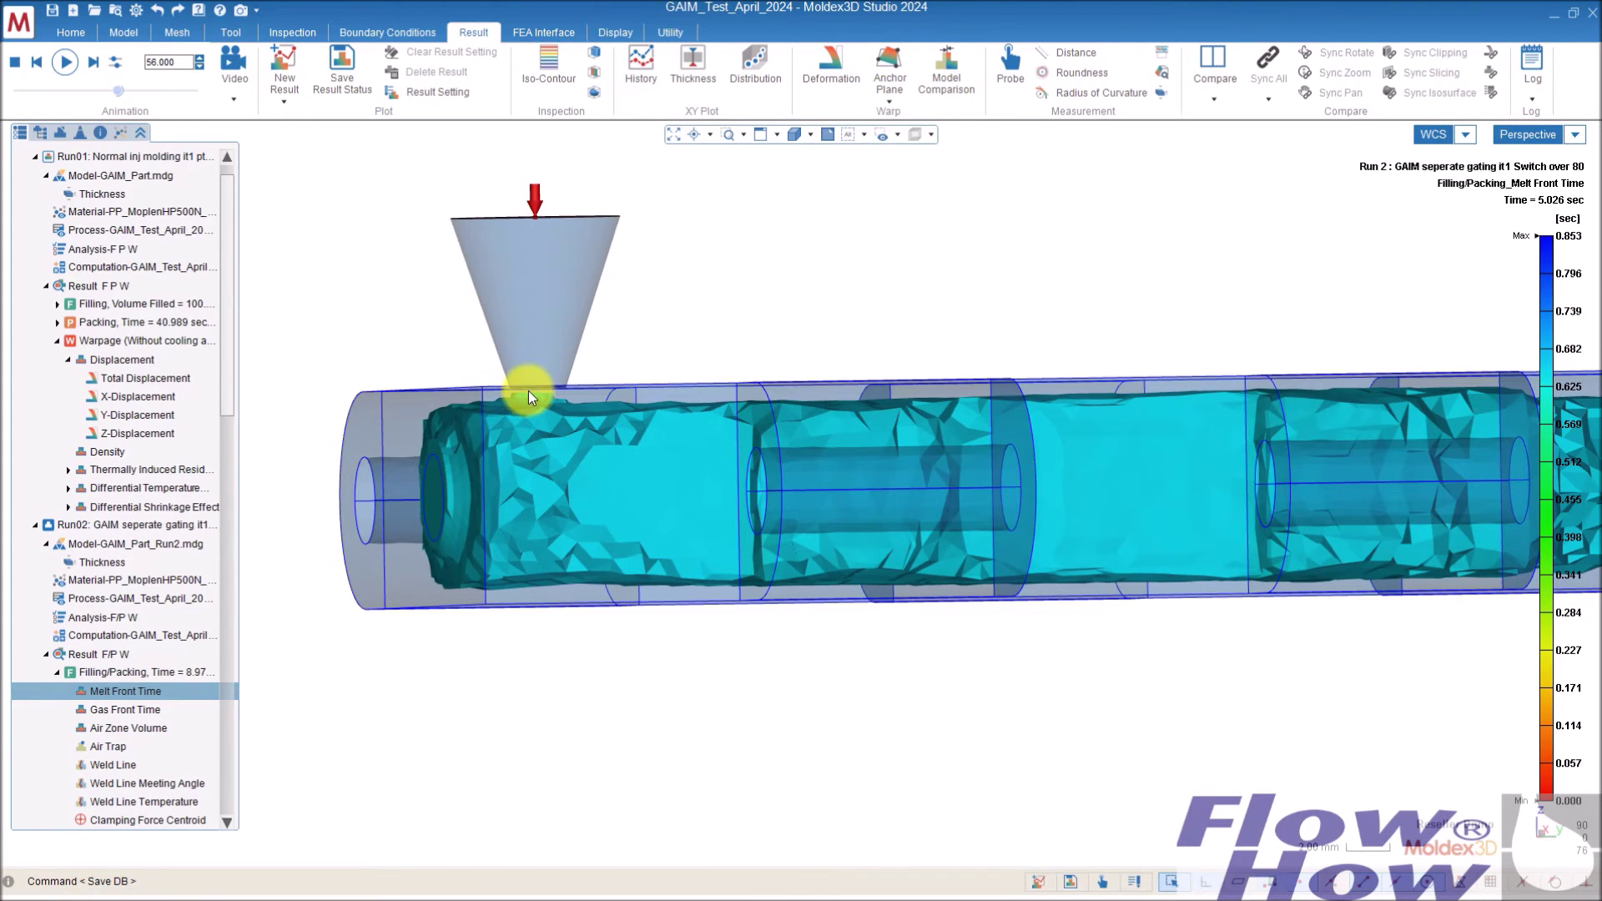
left_click_drag(528, 390, 504, 551)
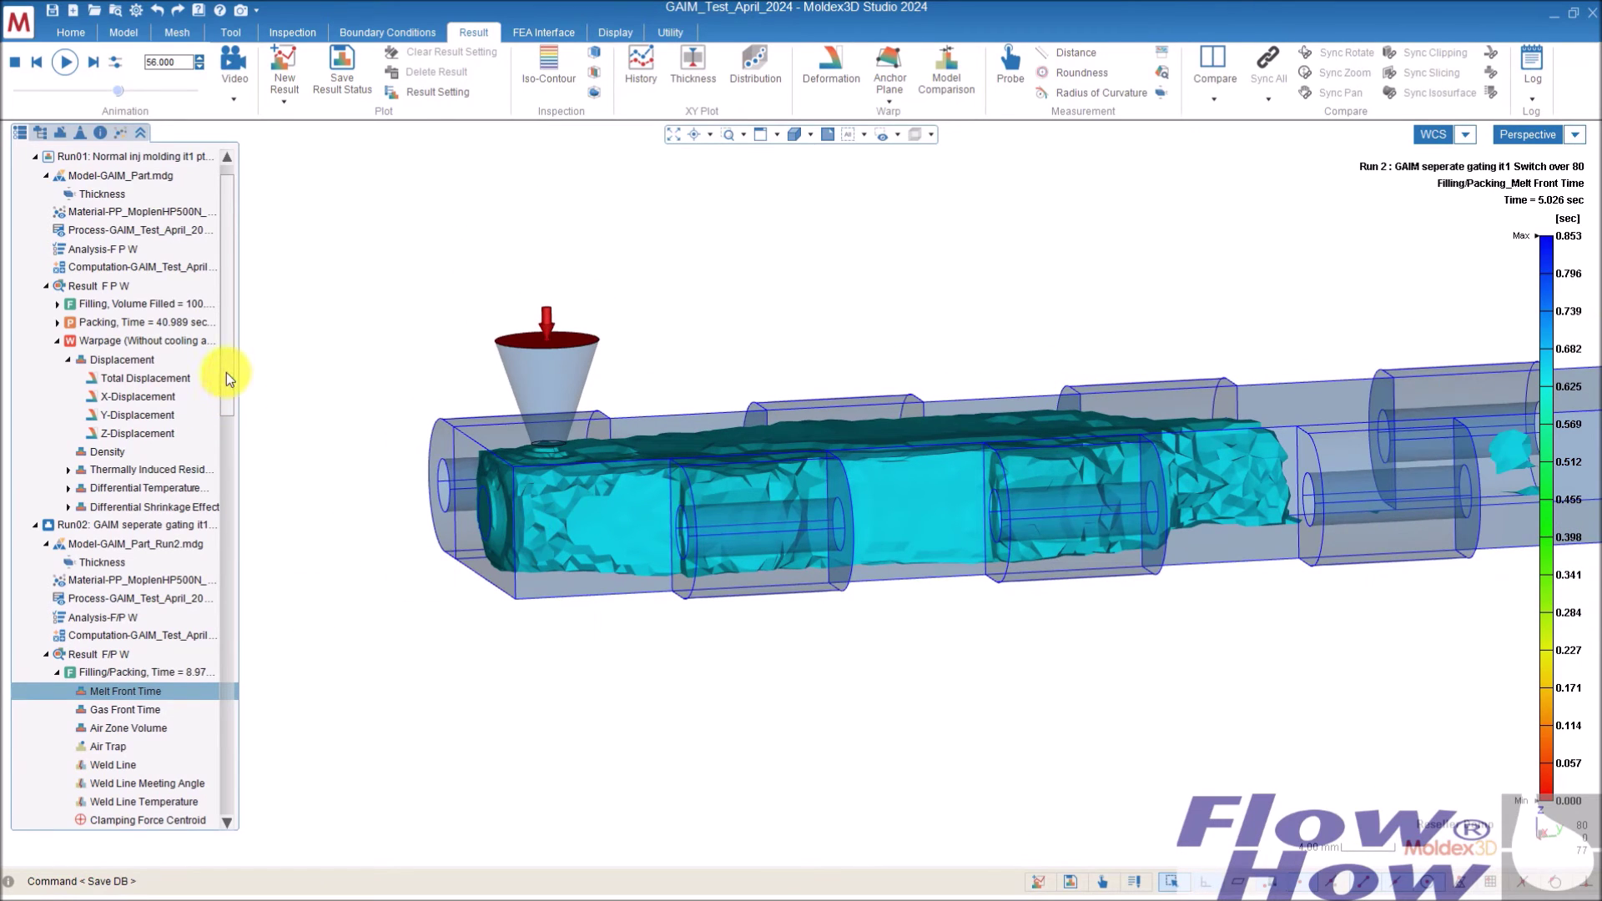
left_click_drag(227, 379, 224, 417)
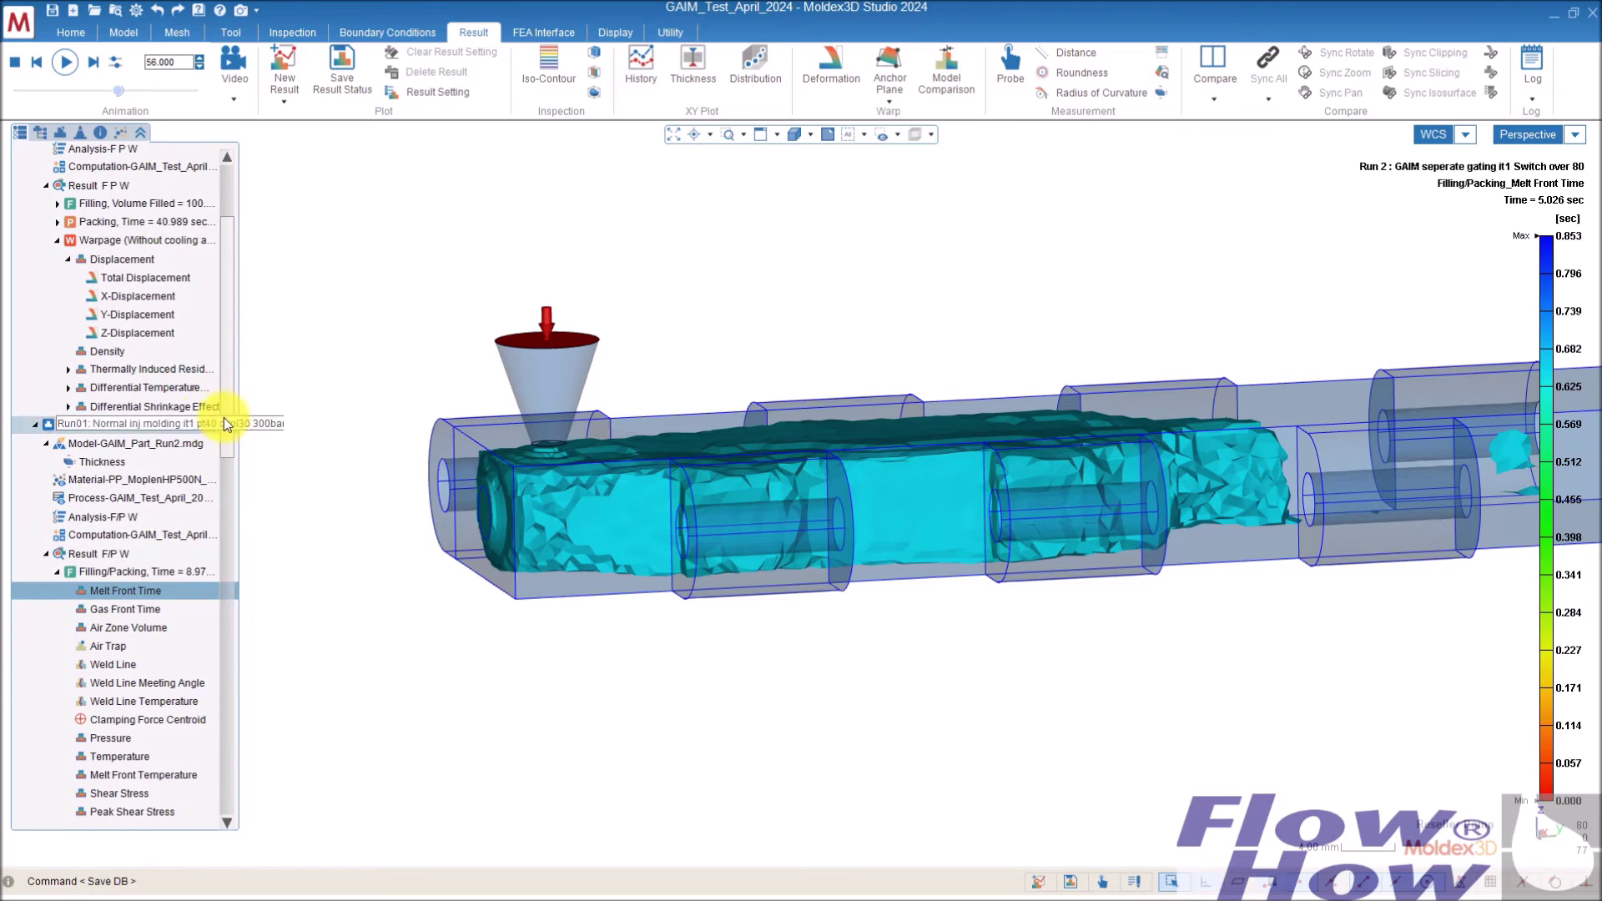
left_click(32, 423)
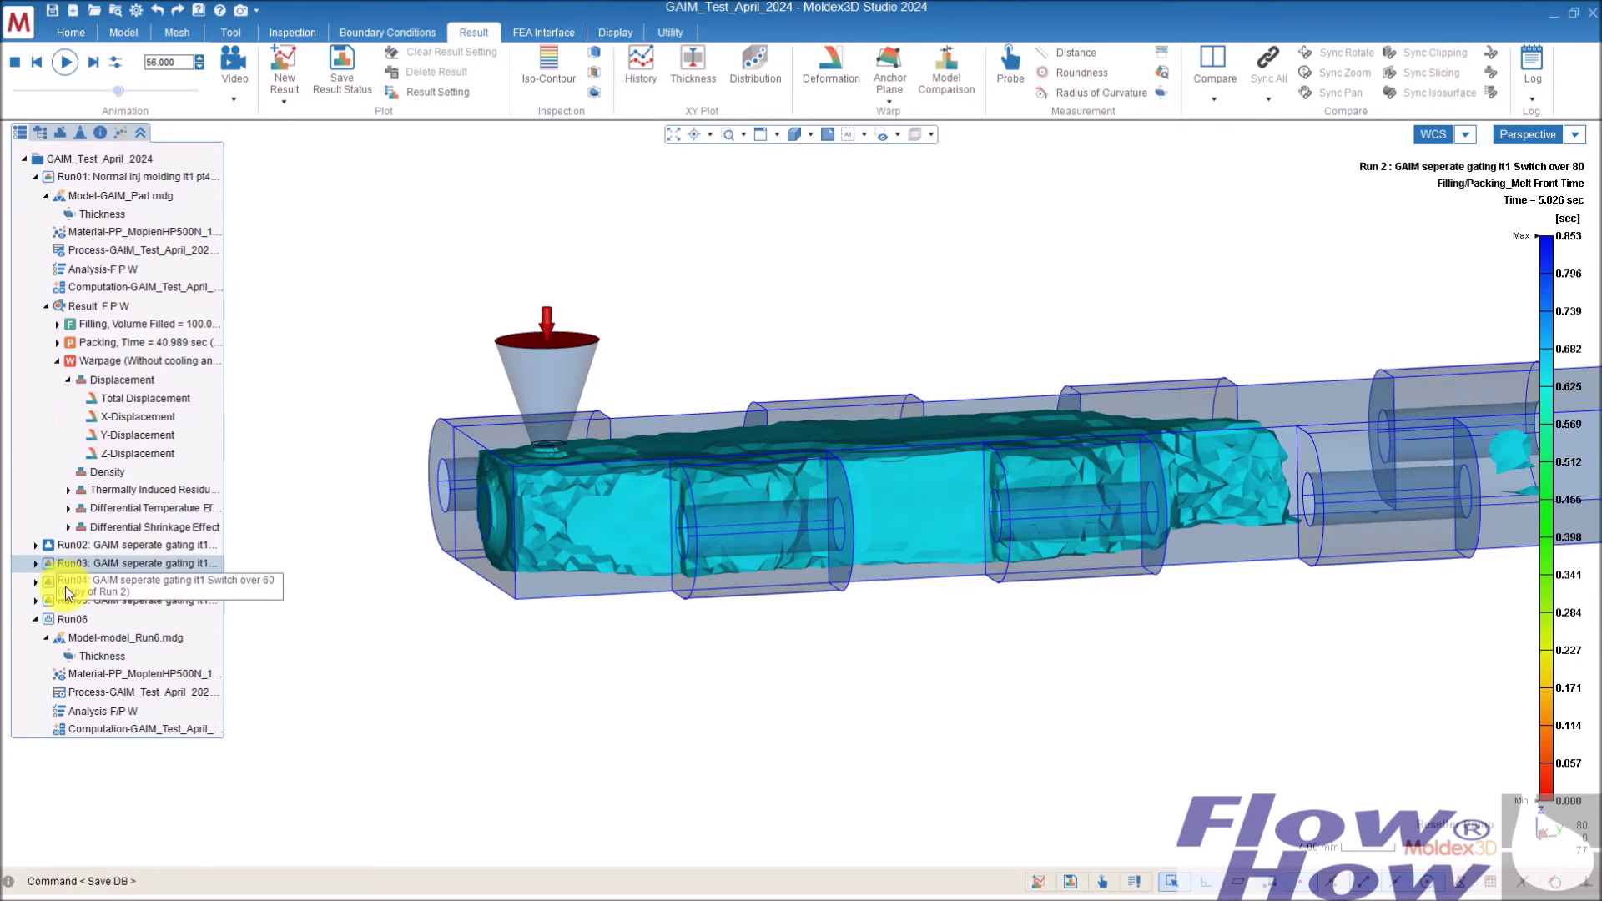
- Make Run03 active and orbit its part, fully filled at 8.546 s, so the sprue sits left
double_click(133, 570)
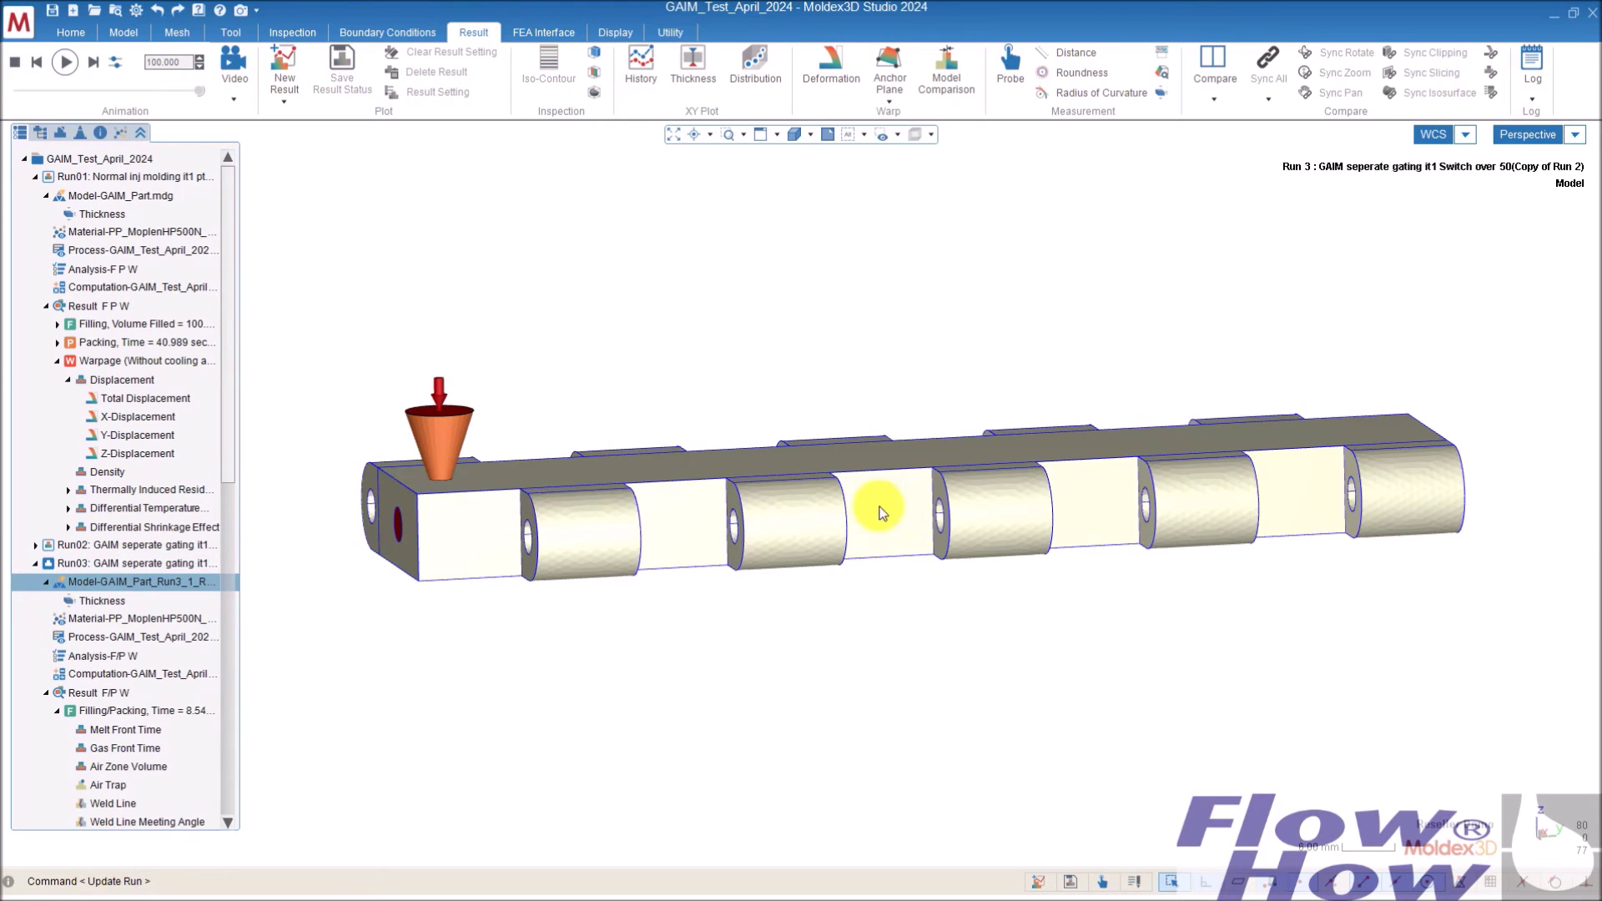
mouse_move(1052, 494)
middle_mouse_down()
mouse_move(1179, 443)
mouse_move(1155, 529)
mouse_move(1375, 534)
mouse_move(1276, 637)
mouse_move(1330, 622)
mouse_move(1169, 554)
mouse_move(1345, 529)
mouse_move(1341, 658)
mouse_move(1331, 536)
mouse_move(1358, 682)
mouse_move(1326, 637)
mouse_move(1477, 636)
mouse_move(1173, 562)
mouse_move(1144, 451)
mouse_move(1283, 439)
mouse_move(1402, 458)
mouse_move(1369, 476)
mouse_move(1459, 561)
mouse_move(1430, 662)
middle_mouse_up()
middle_click_drag(1423, 547, 1151, 517)
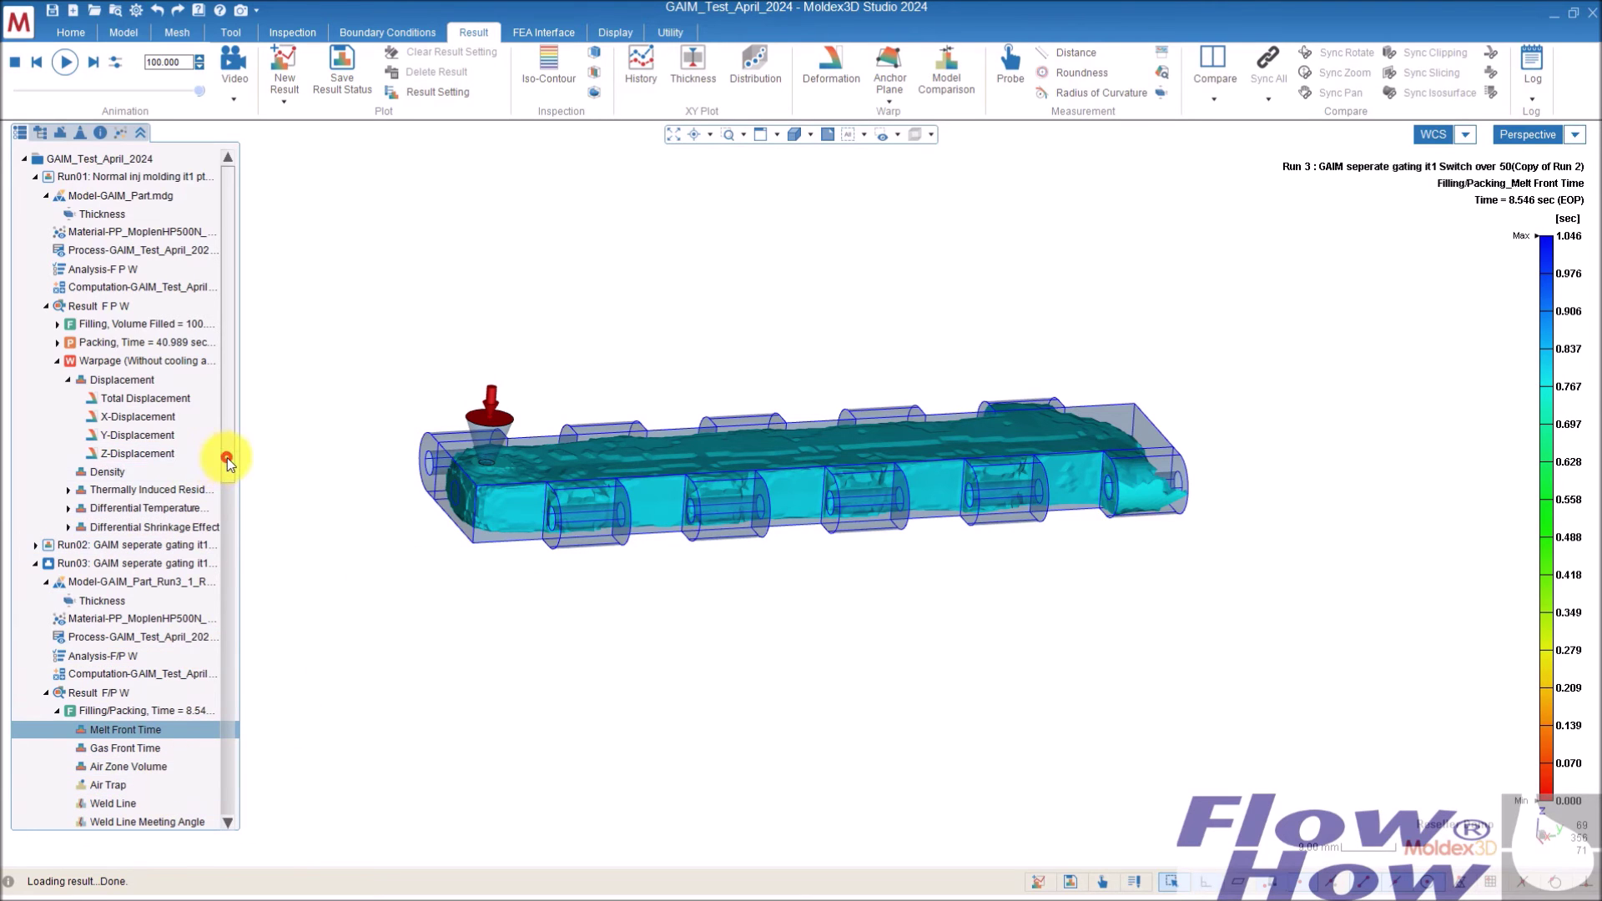
left_click_drag(227, 454, 214, 749)
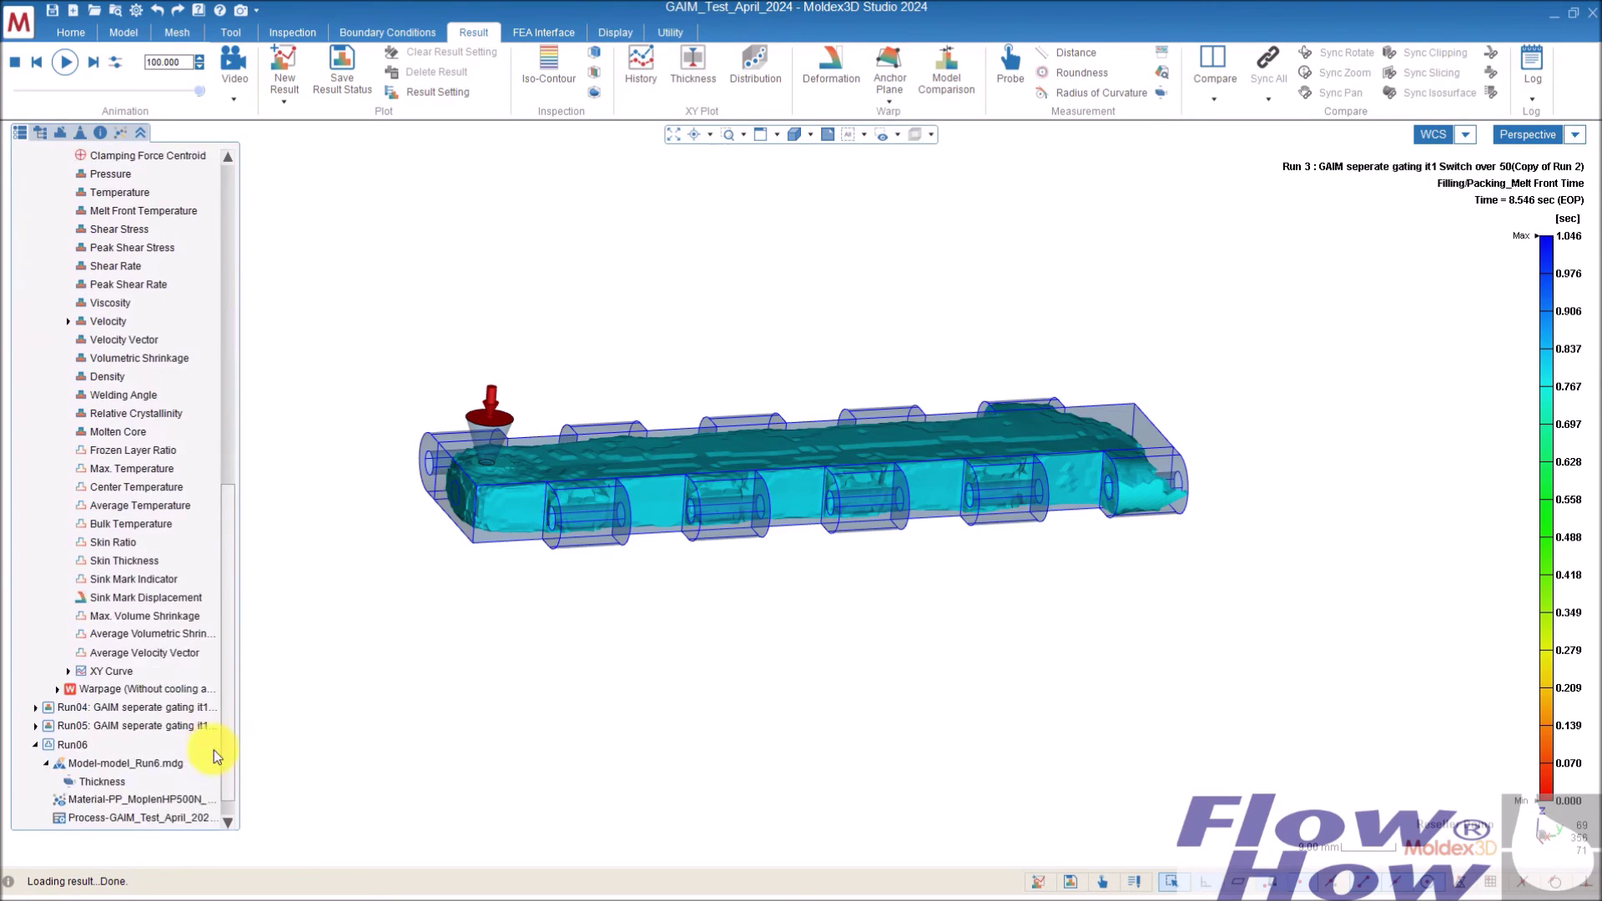
- Make Run04 active and view its 8.826 s melt front from the front, zooming around the gate
double_click(143, 697)
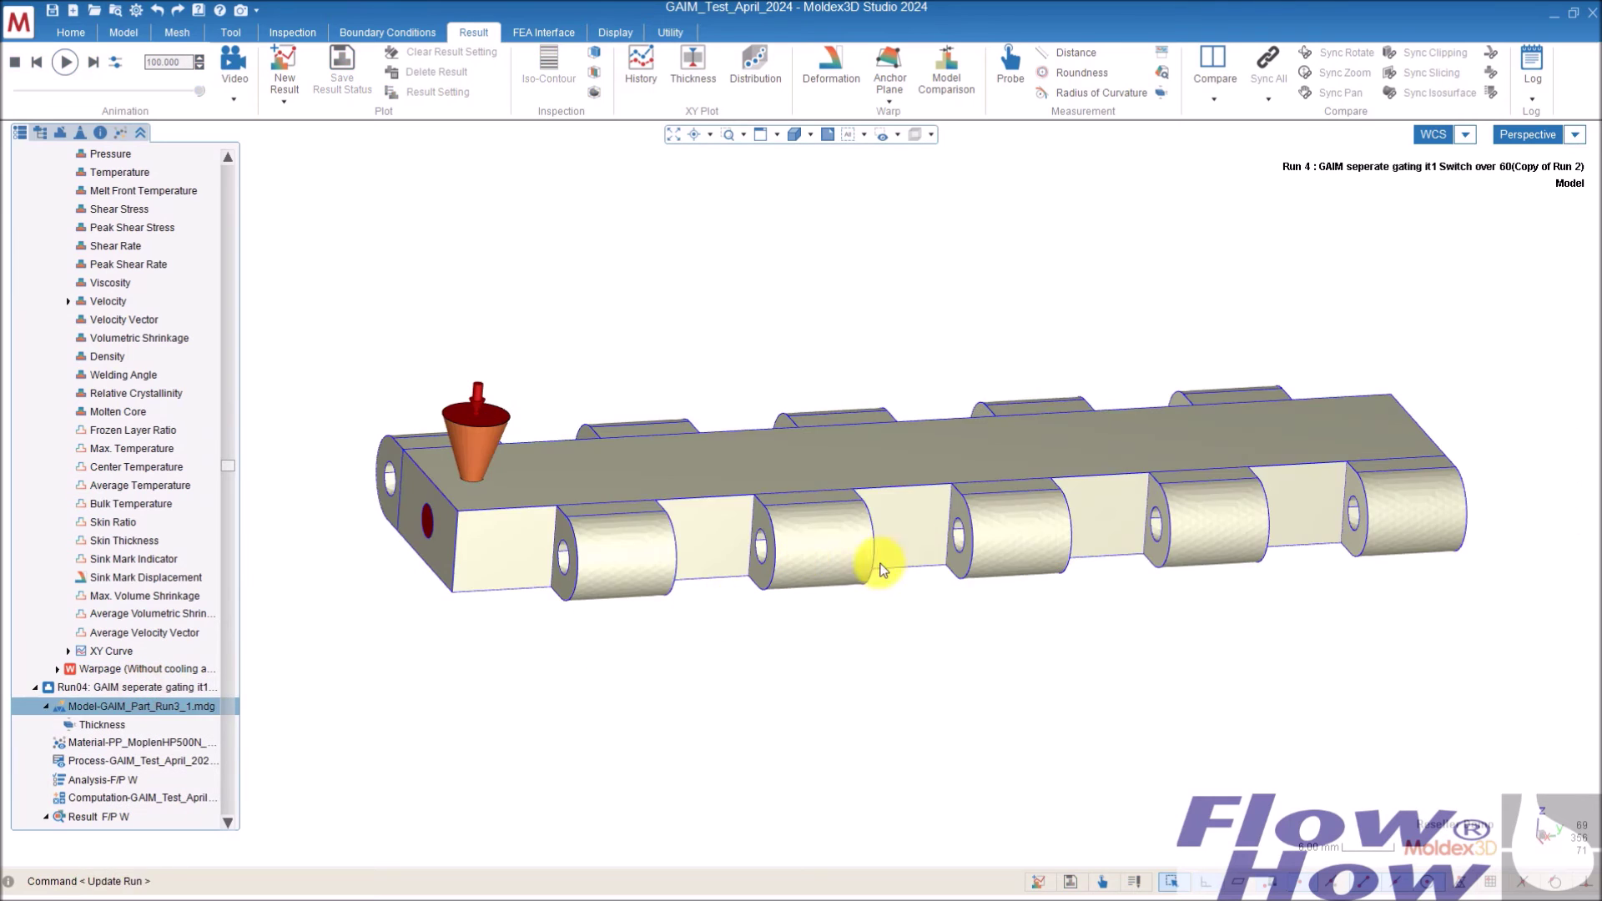
mouse_move(856, 539)
middle_mouse_down()
mouse_move(1054, 475)
mouse_move(1051, 517)
mouse_move(701, 465)
mouse_move(1155, 498)
mouse_move(740, 548)
middle_mouse_up()
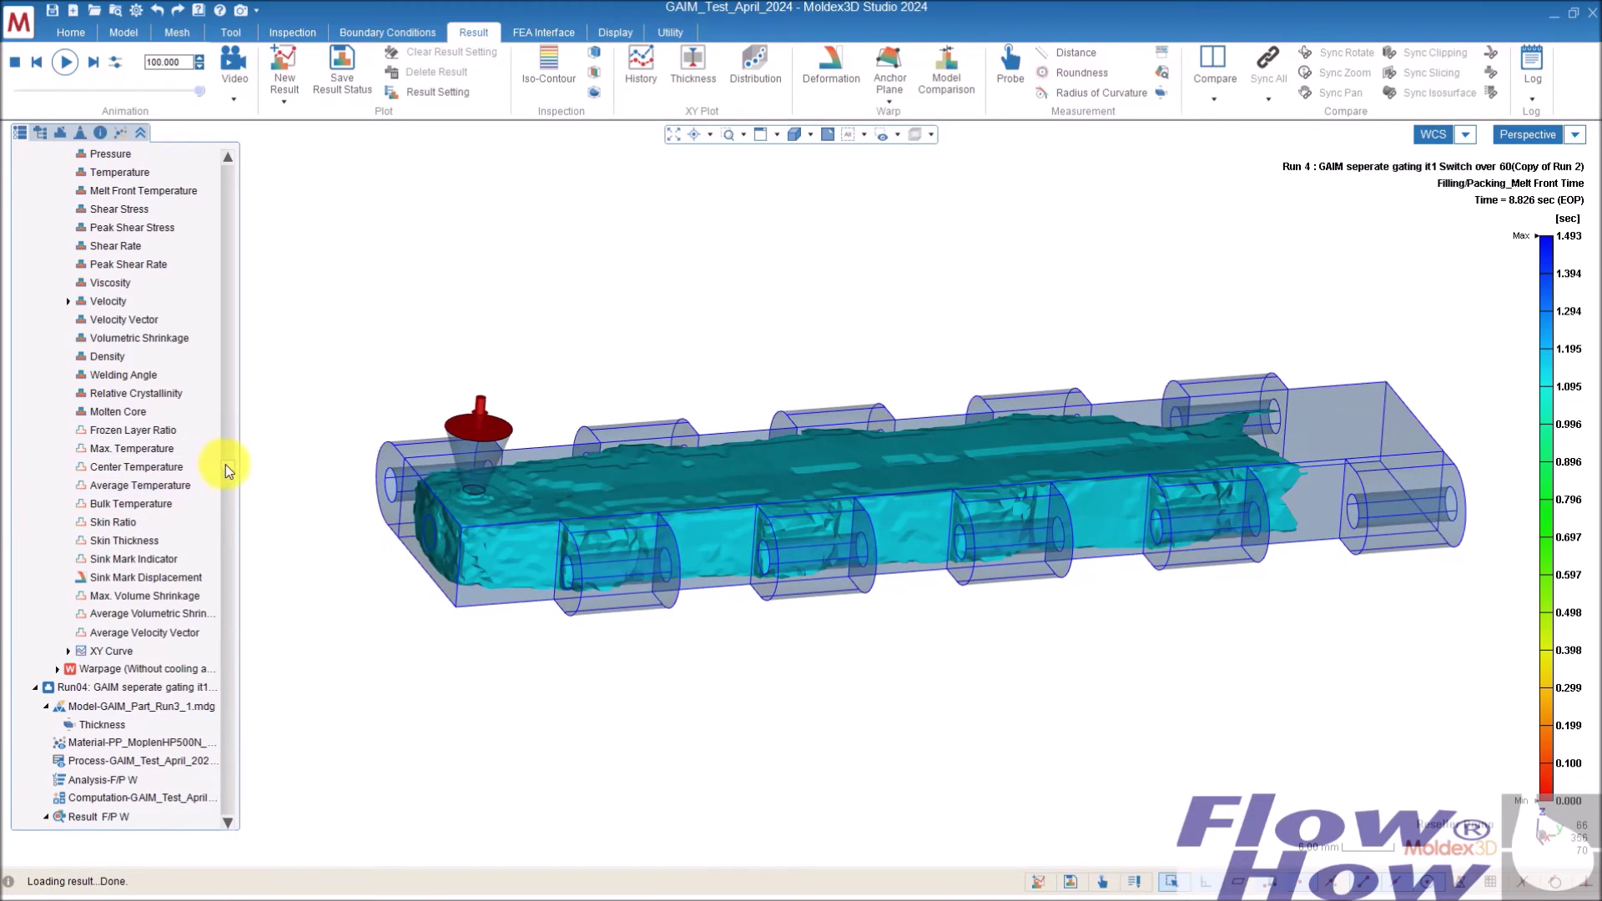
left_click_drag(225, 464, 227, 551)
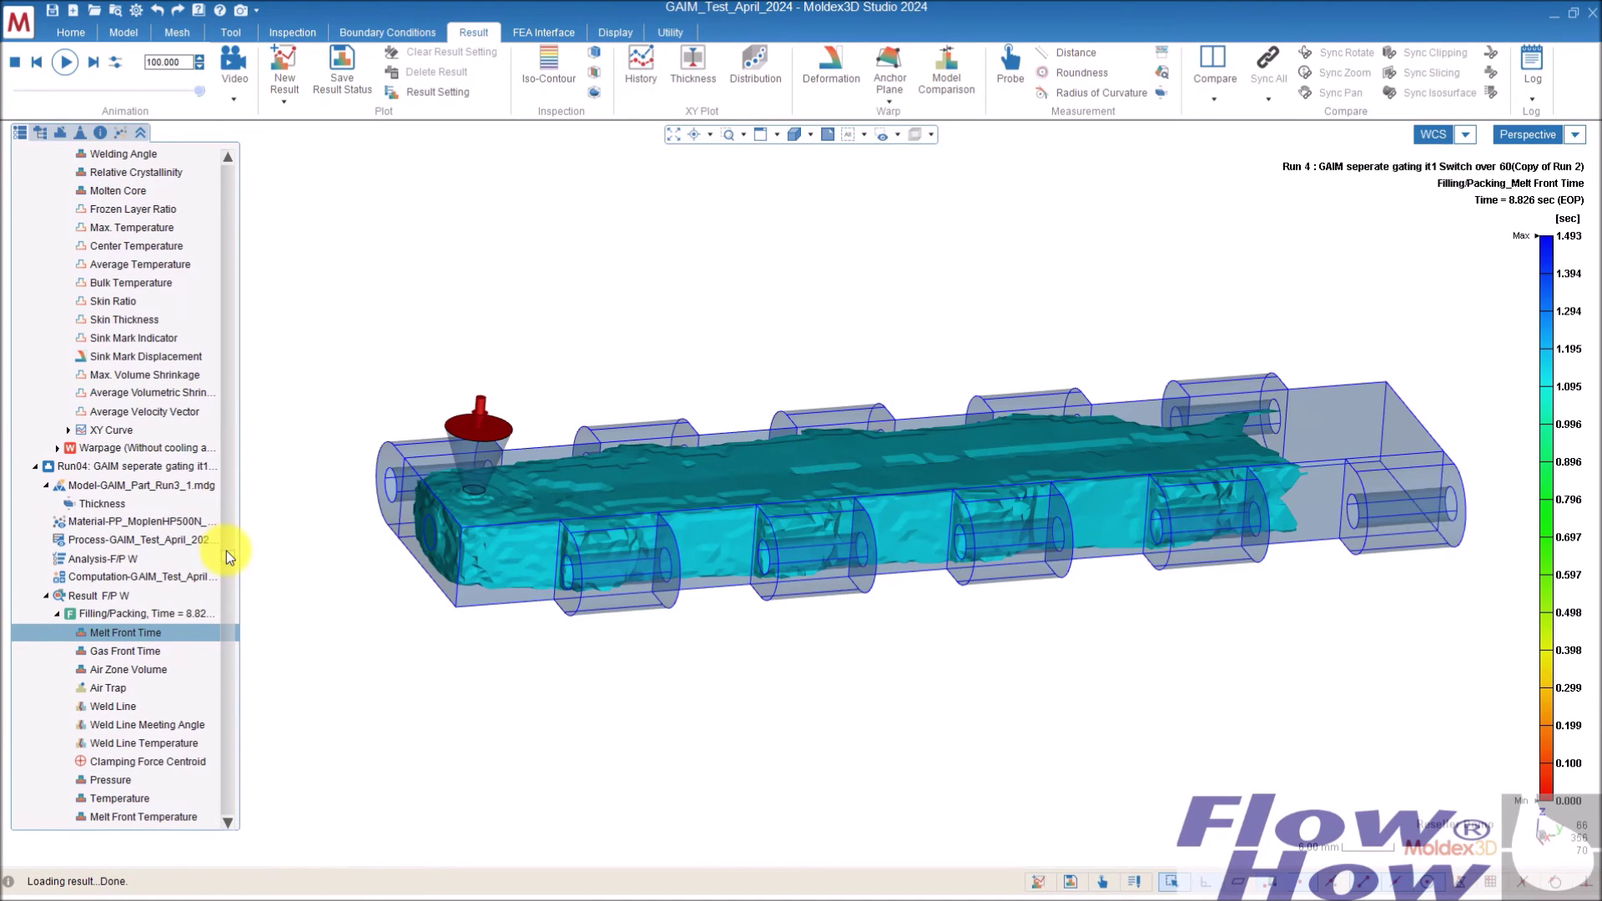
middle_click_drag(793, 534, 771, 454)
scroll(454, 407, "up", 6)
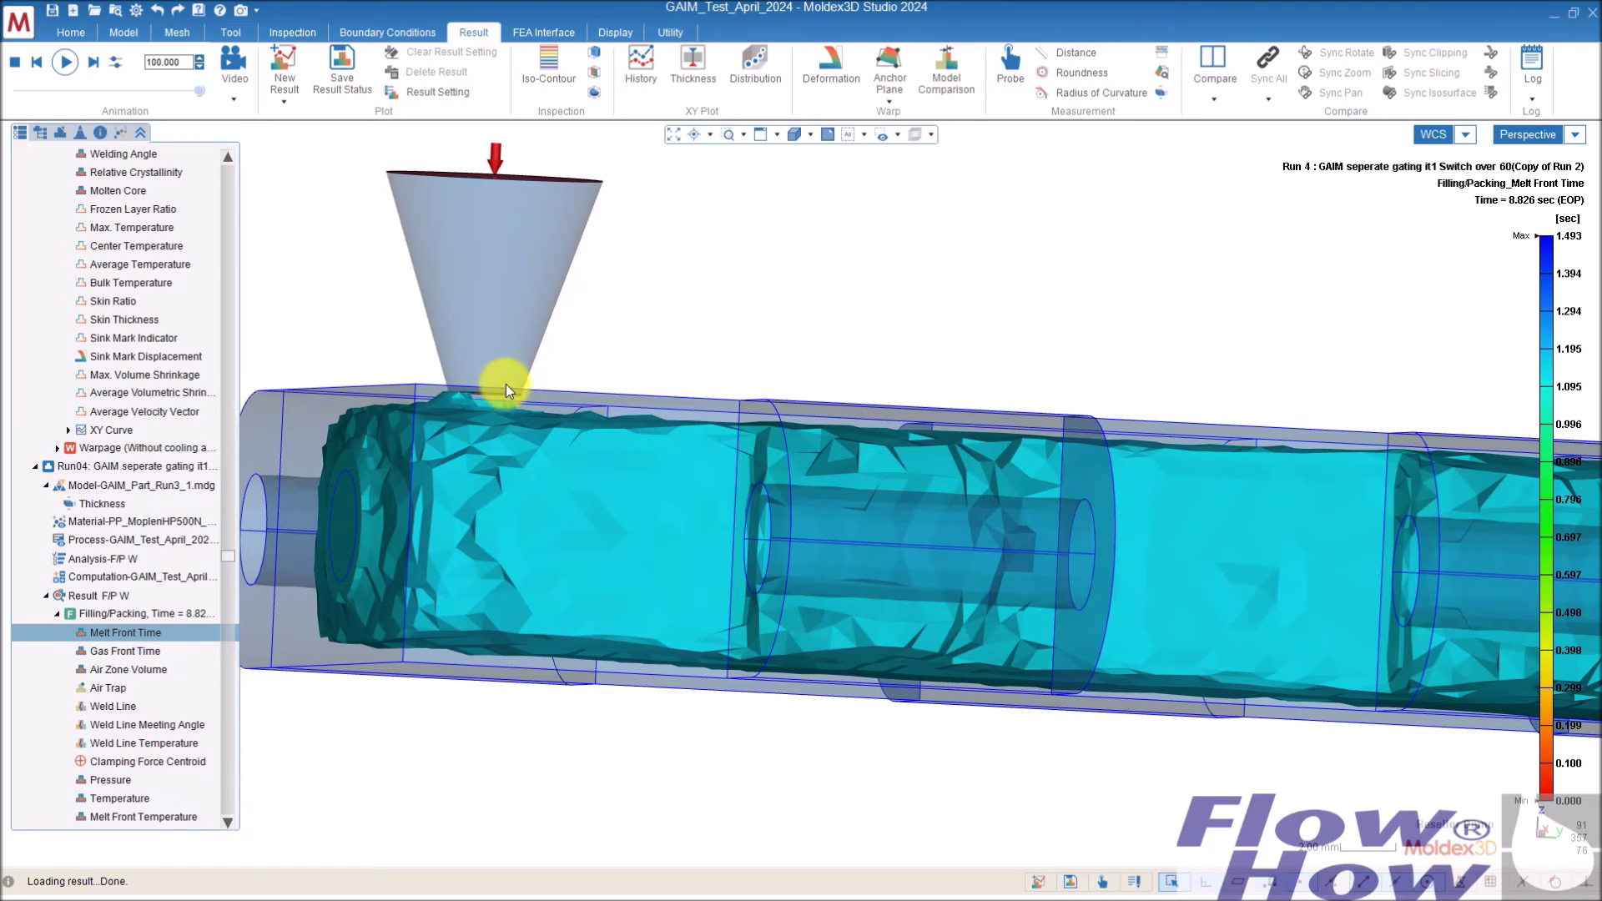
scroll(502, 398, "down", 6)
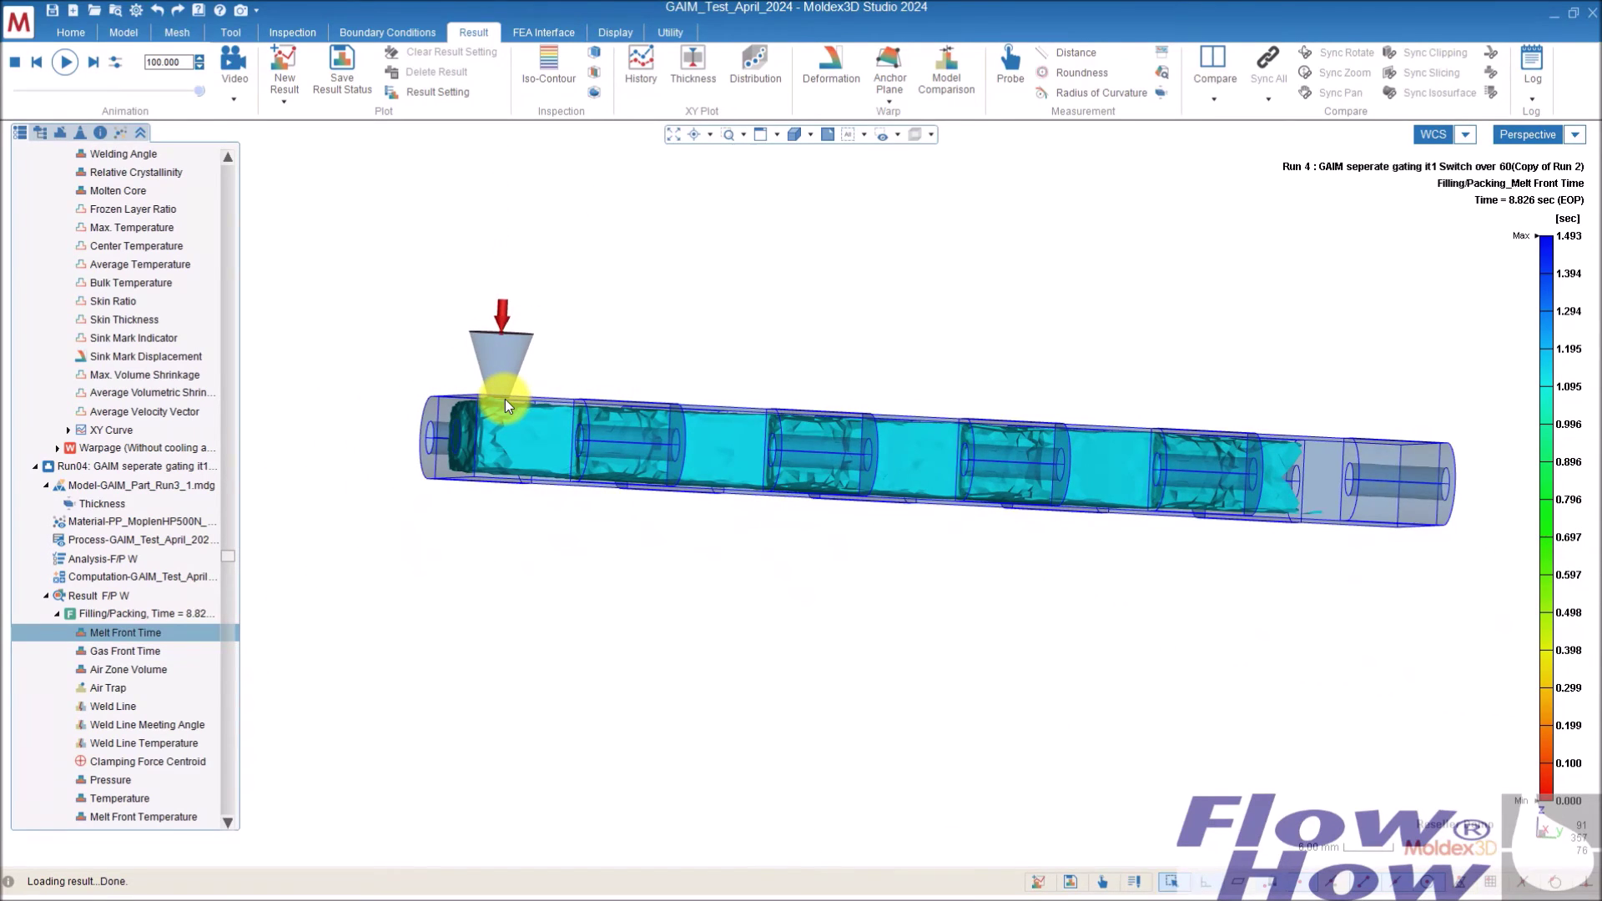
- Tilt Run04's part to check its top face, then open Run05's melt front result
middle_click_drag(504, 398, 518, 459)
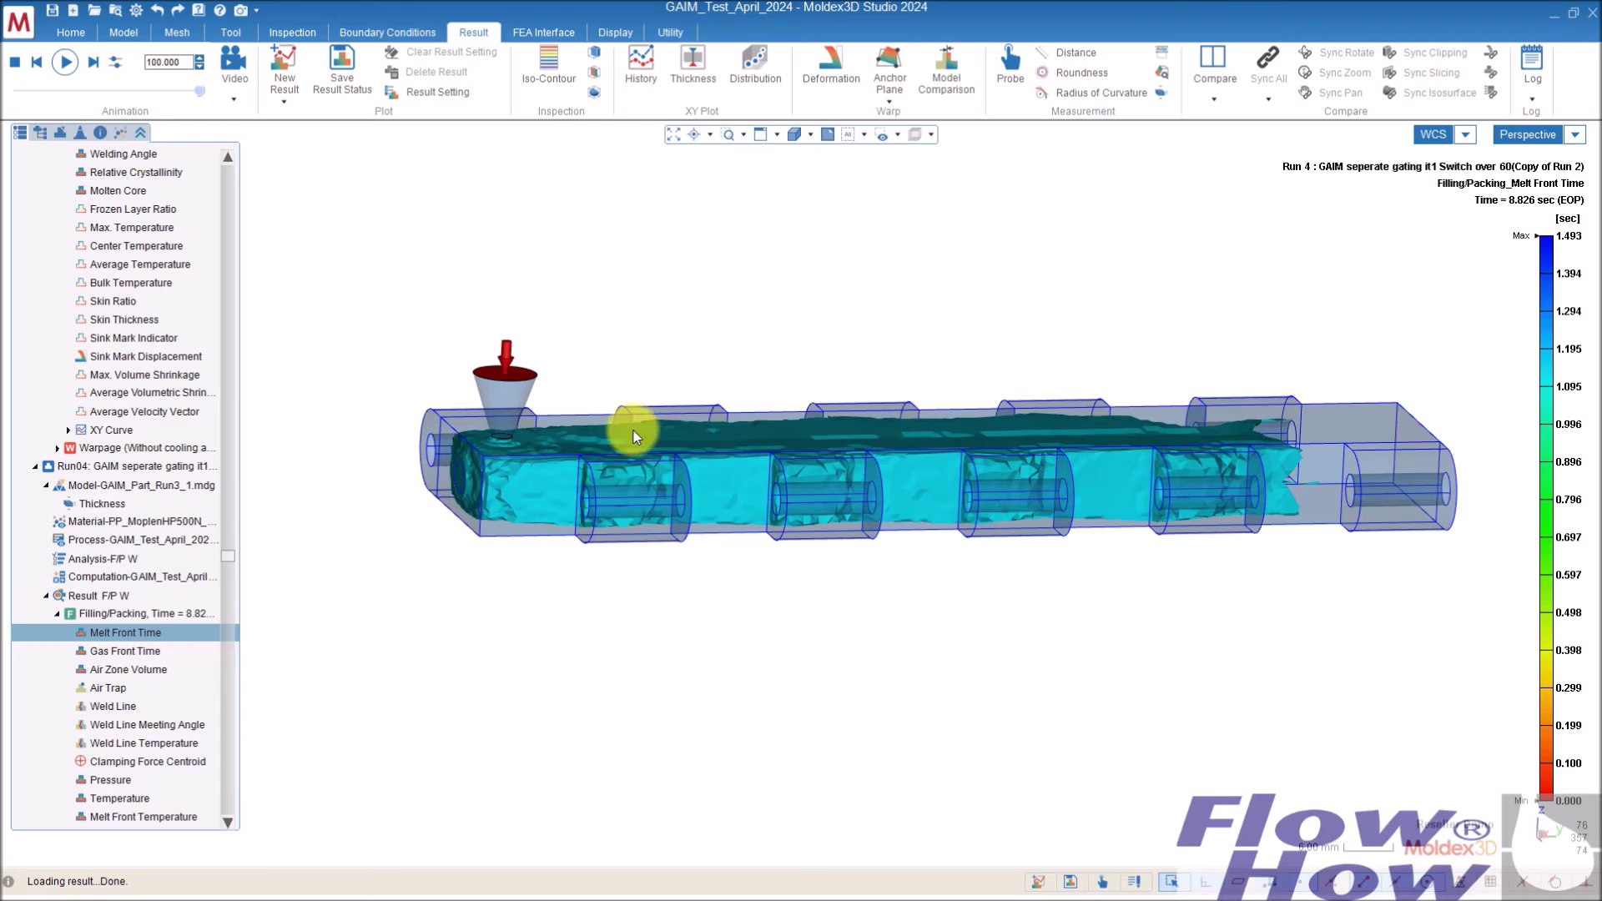
middle_click_drag(681, 458, 699, 413)
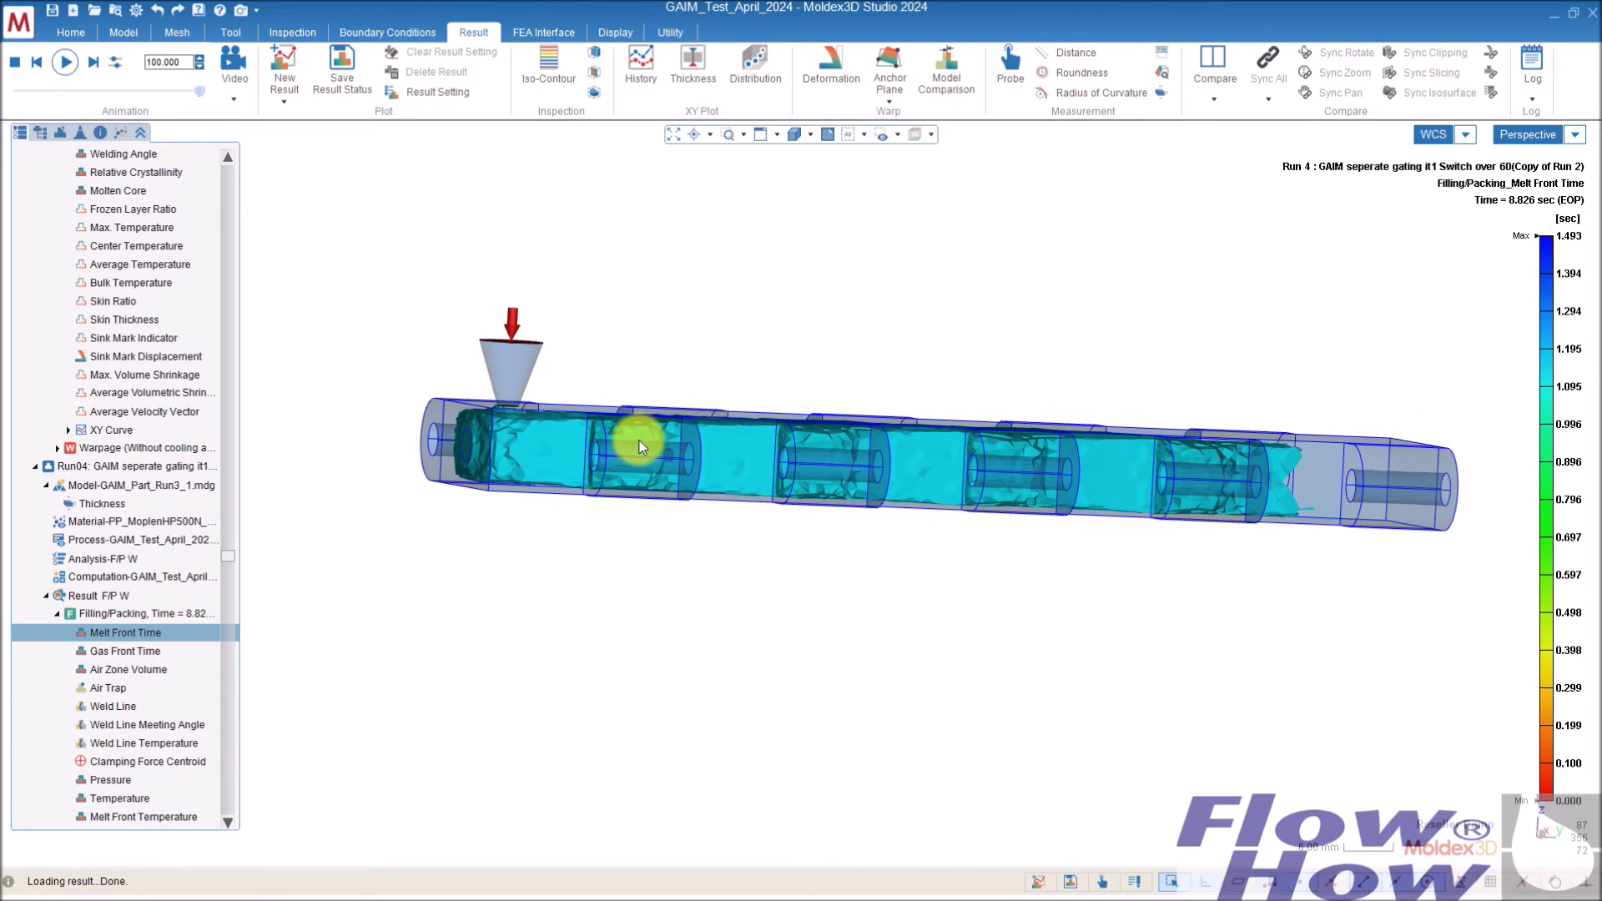
middle_click_drag(537, 427, 628, 442)
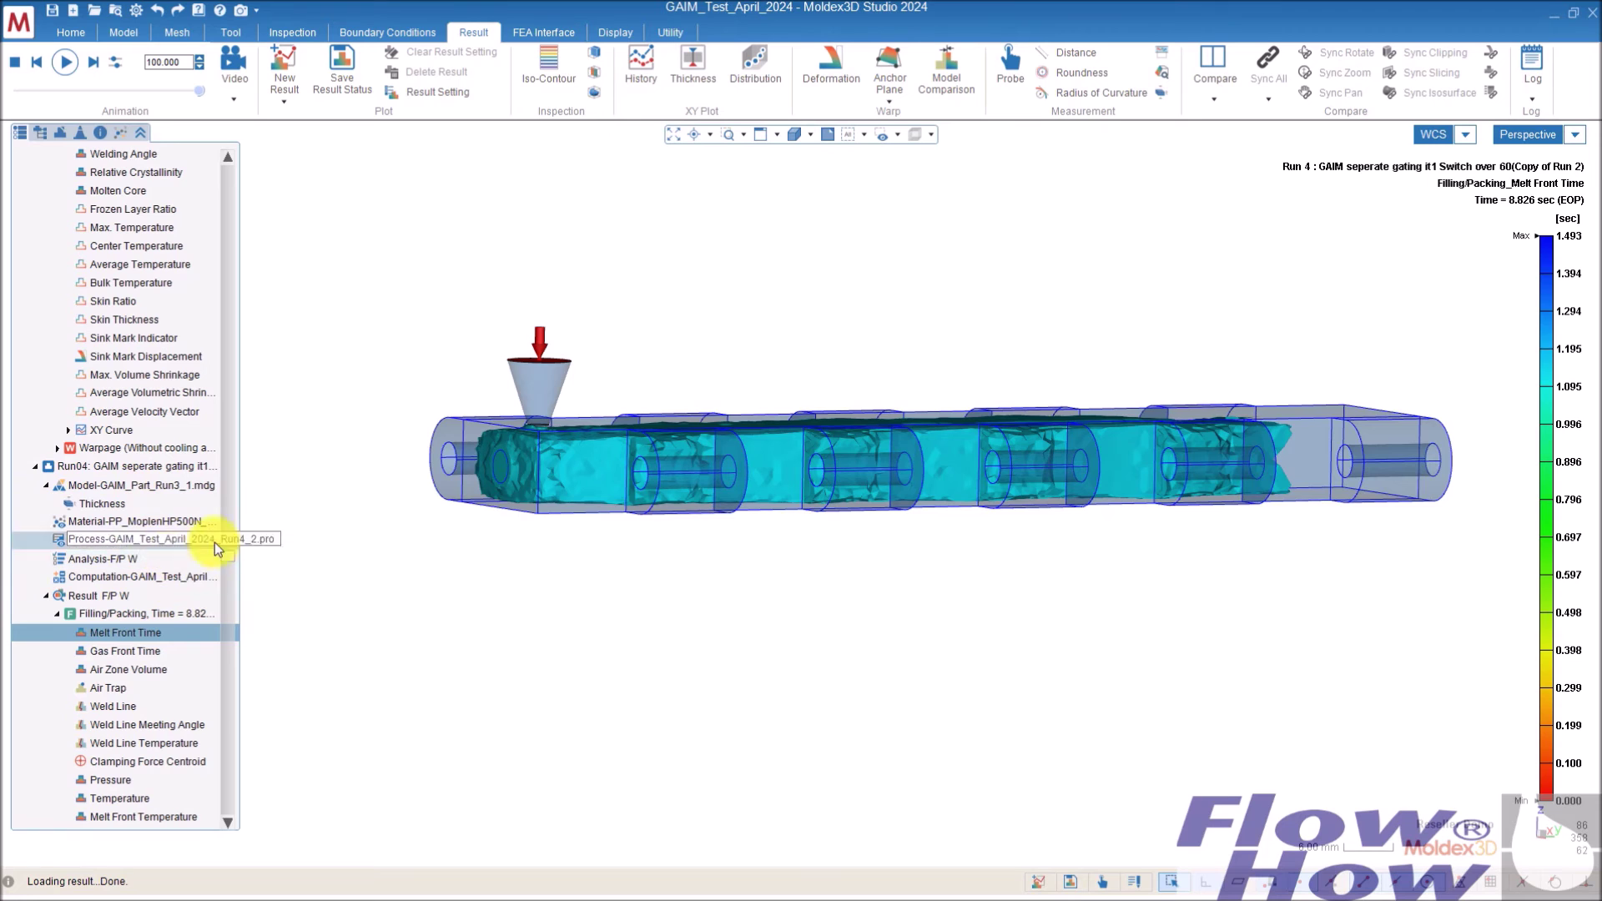
left_click(229, 558)
left_click_drag(230, 557, 224, 793)
double_click(133, 692)
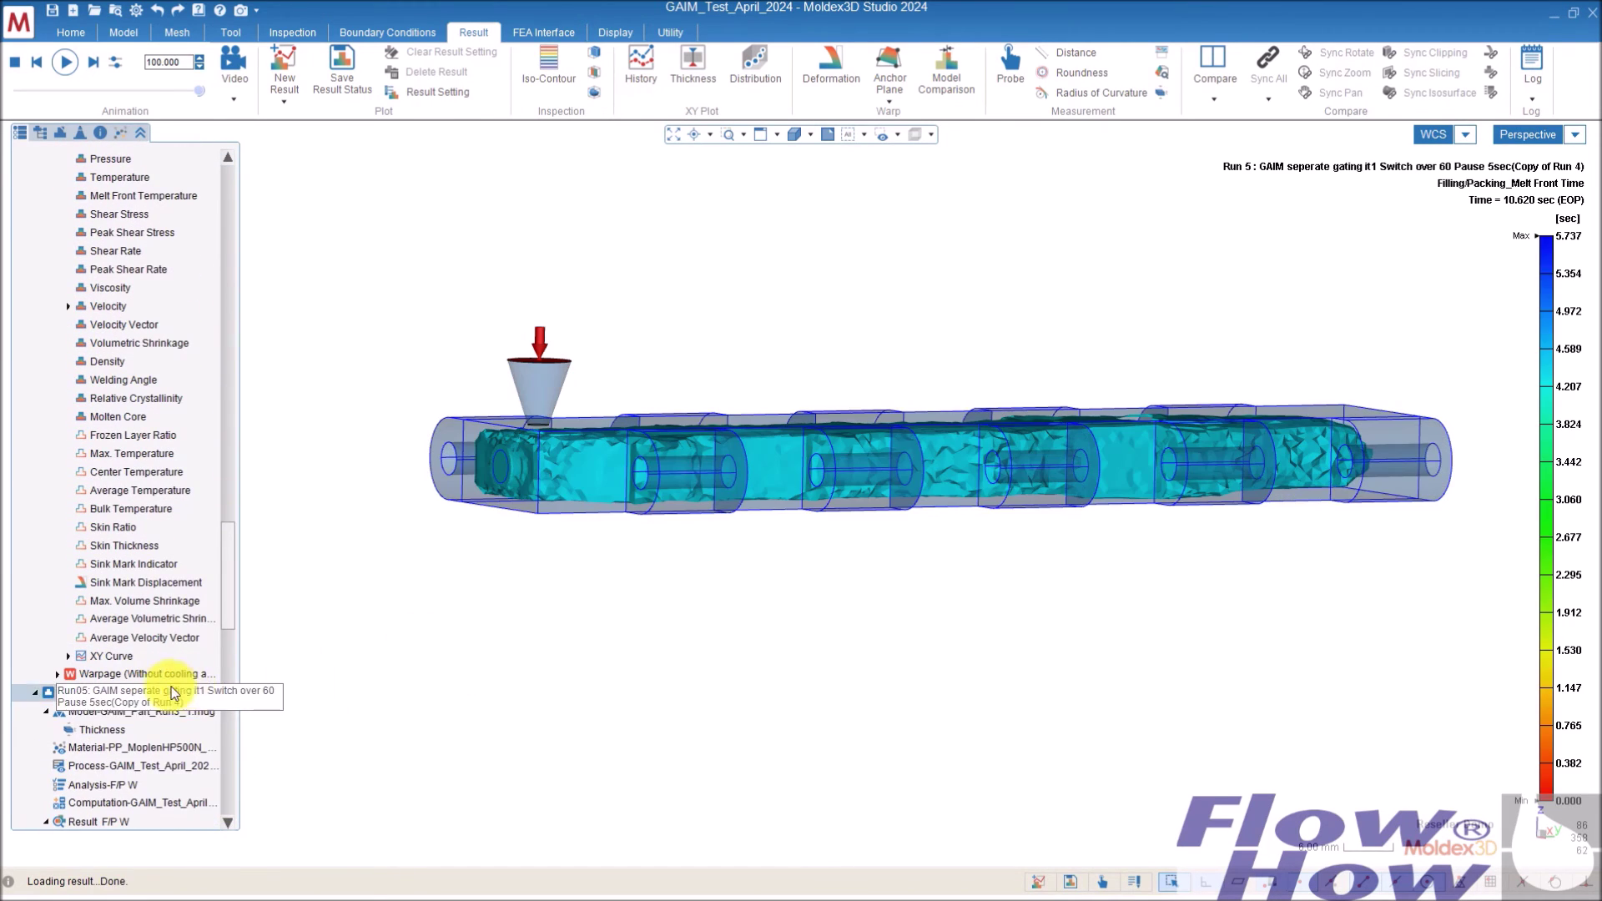
- Review Run05's Filling/Packing gas inlet #2 settings: 60% volume entry with 5 sec delay
scroll(165, 682, "down", 4)
left_click(142, 526)
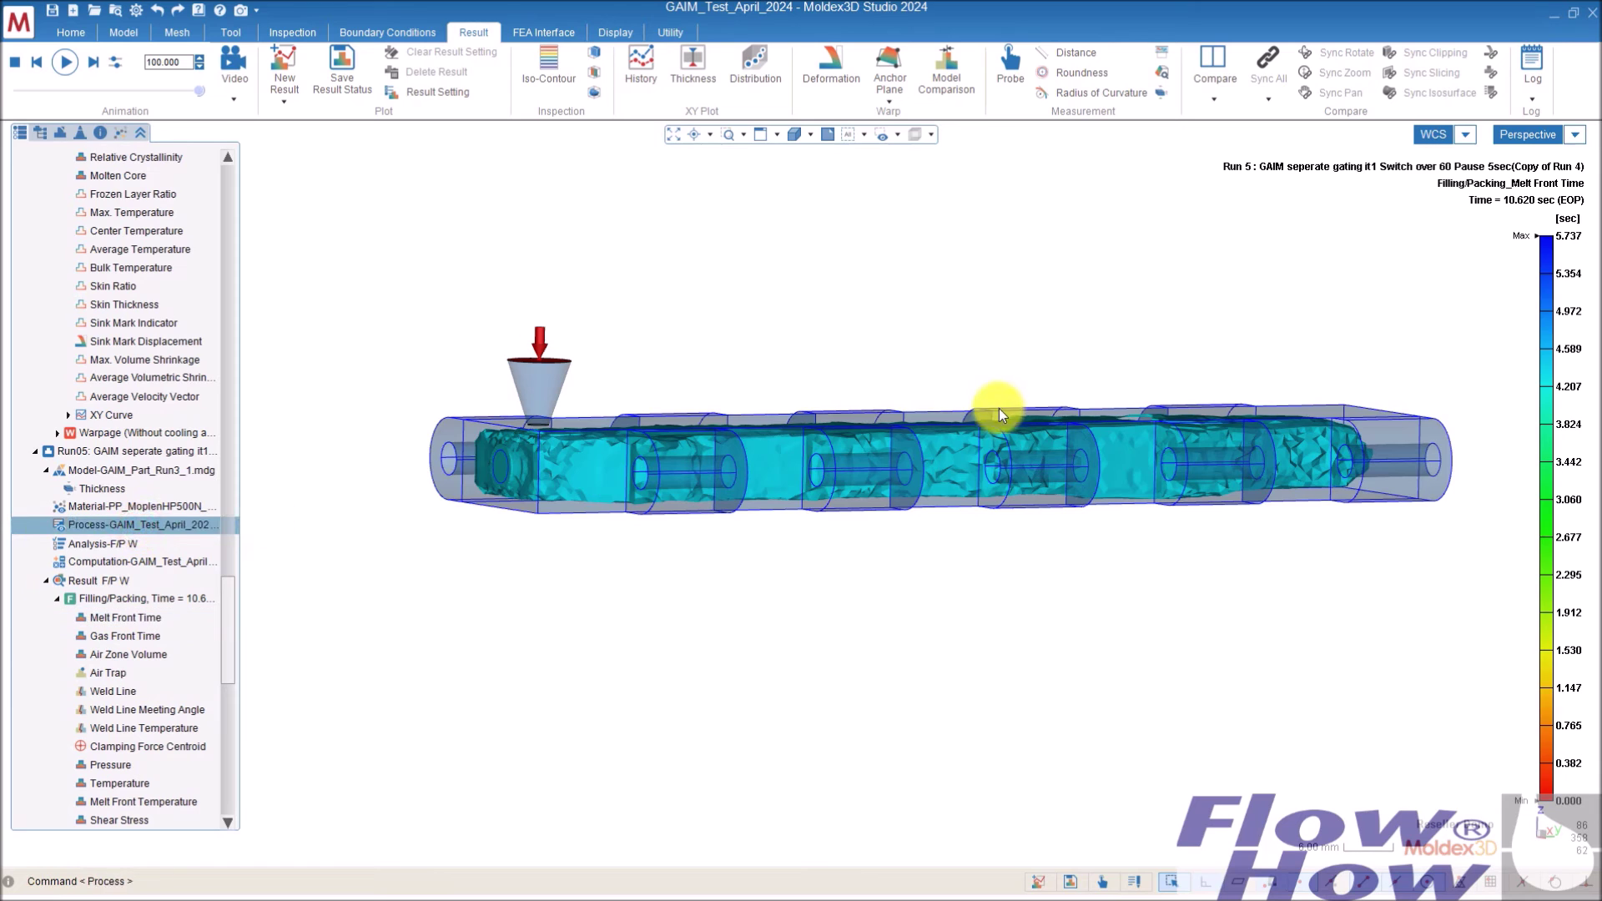
left_click(682, 272)
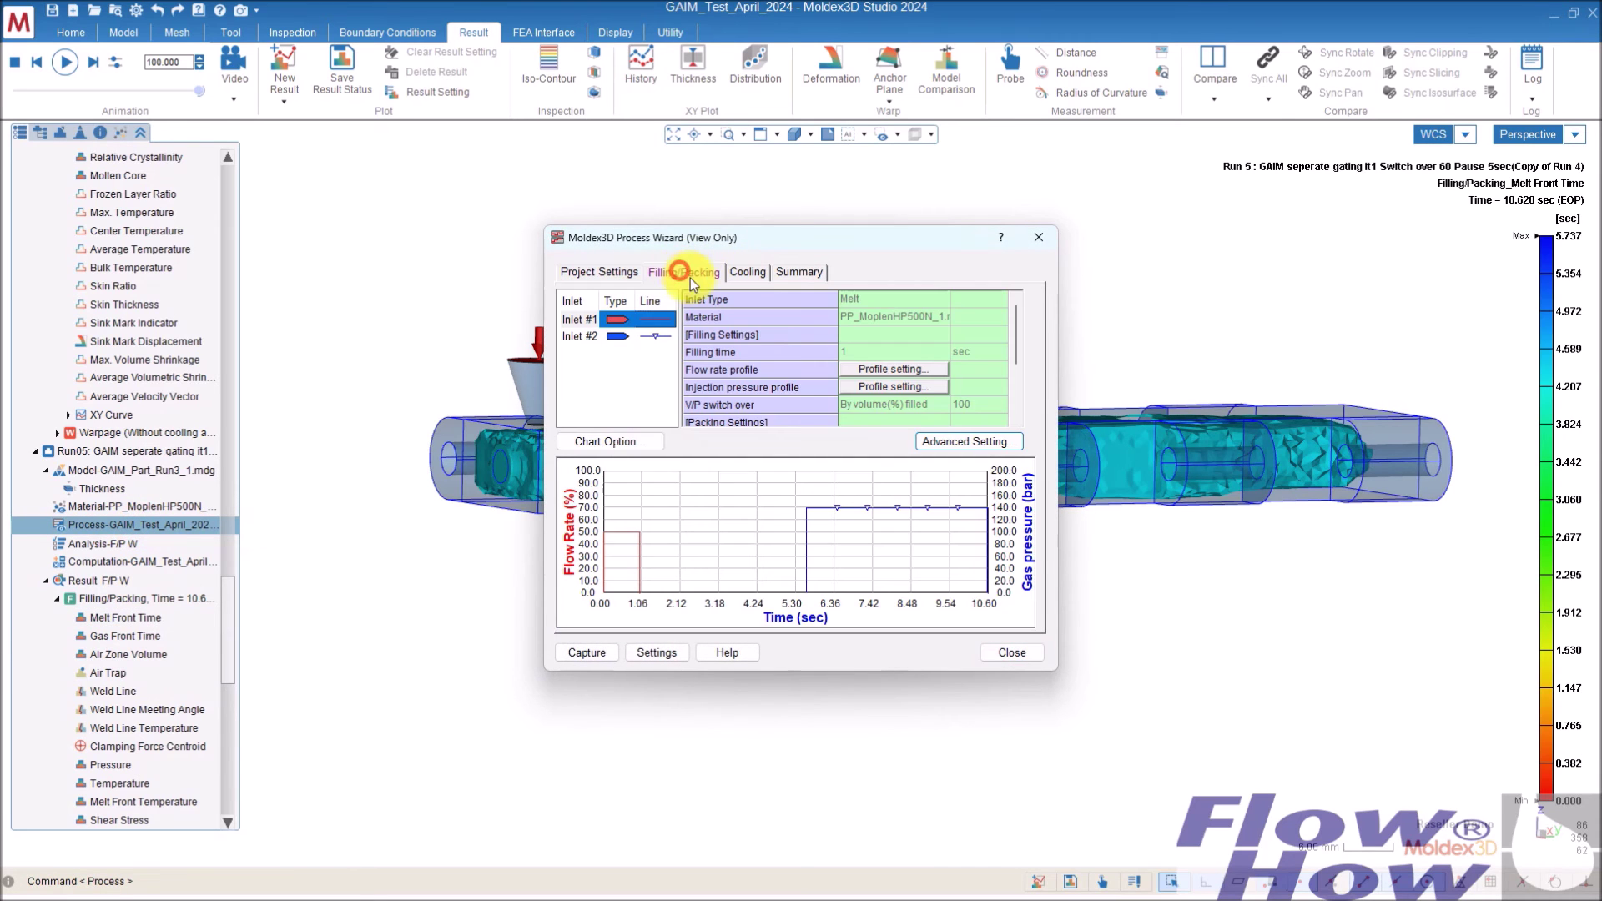
left_click(591, 344)
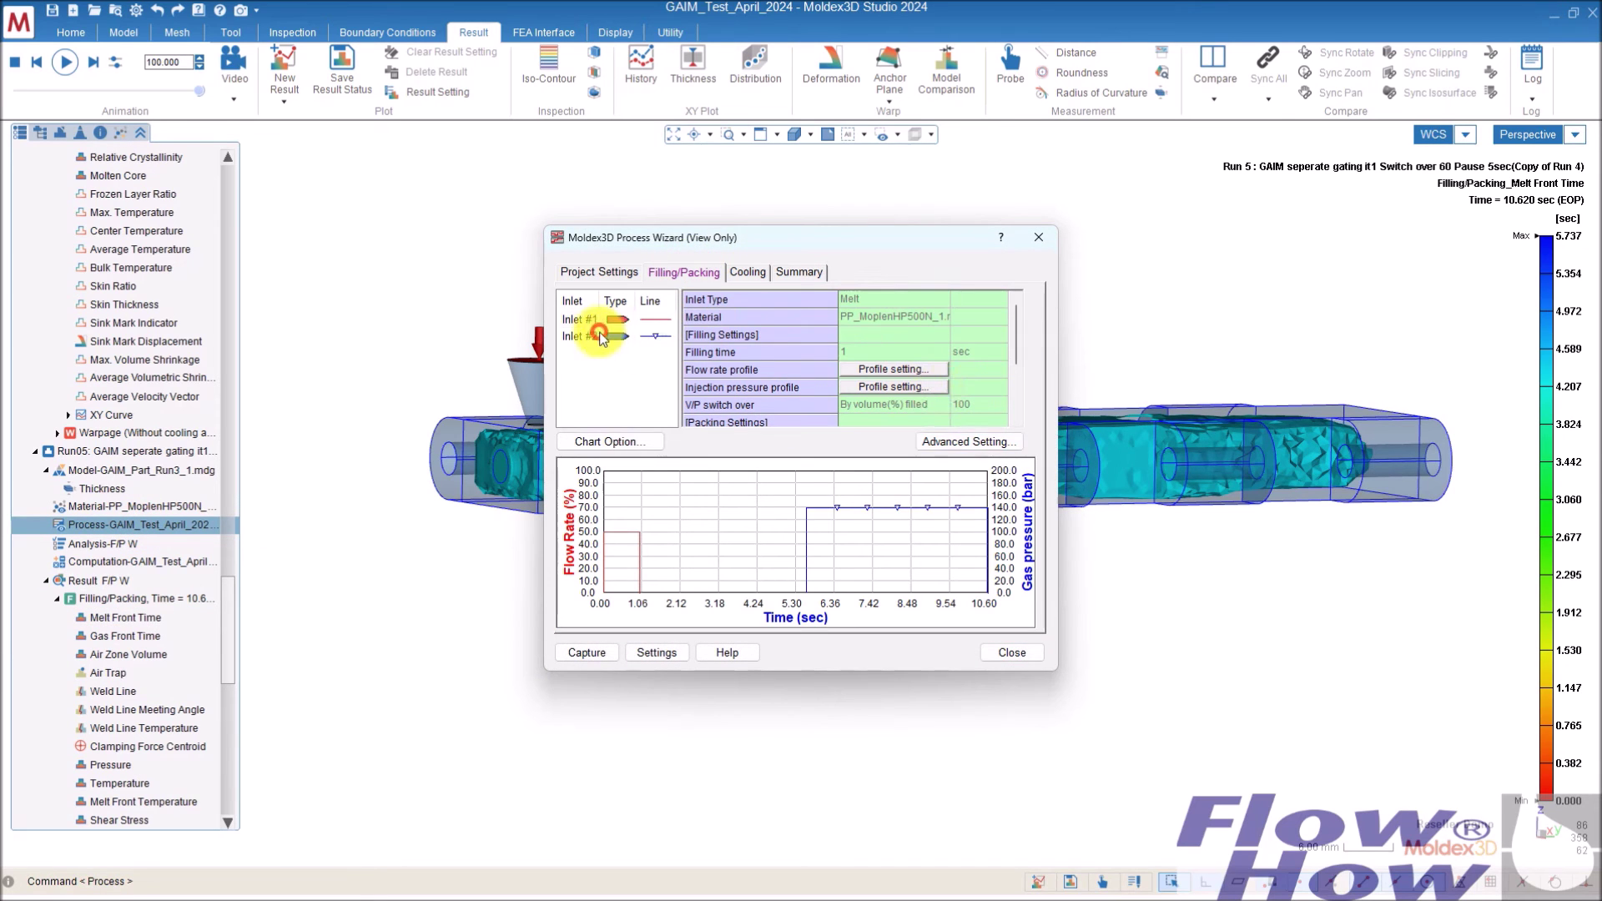
left_click(589, 338)
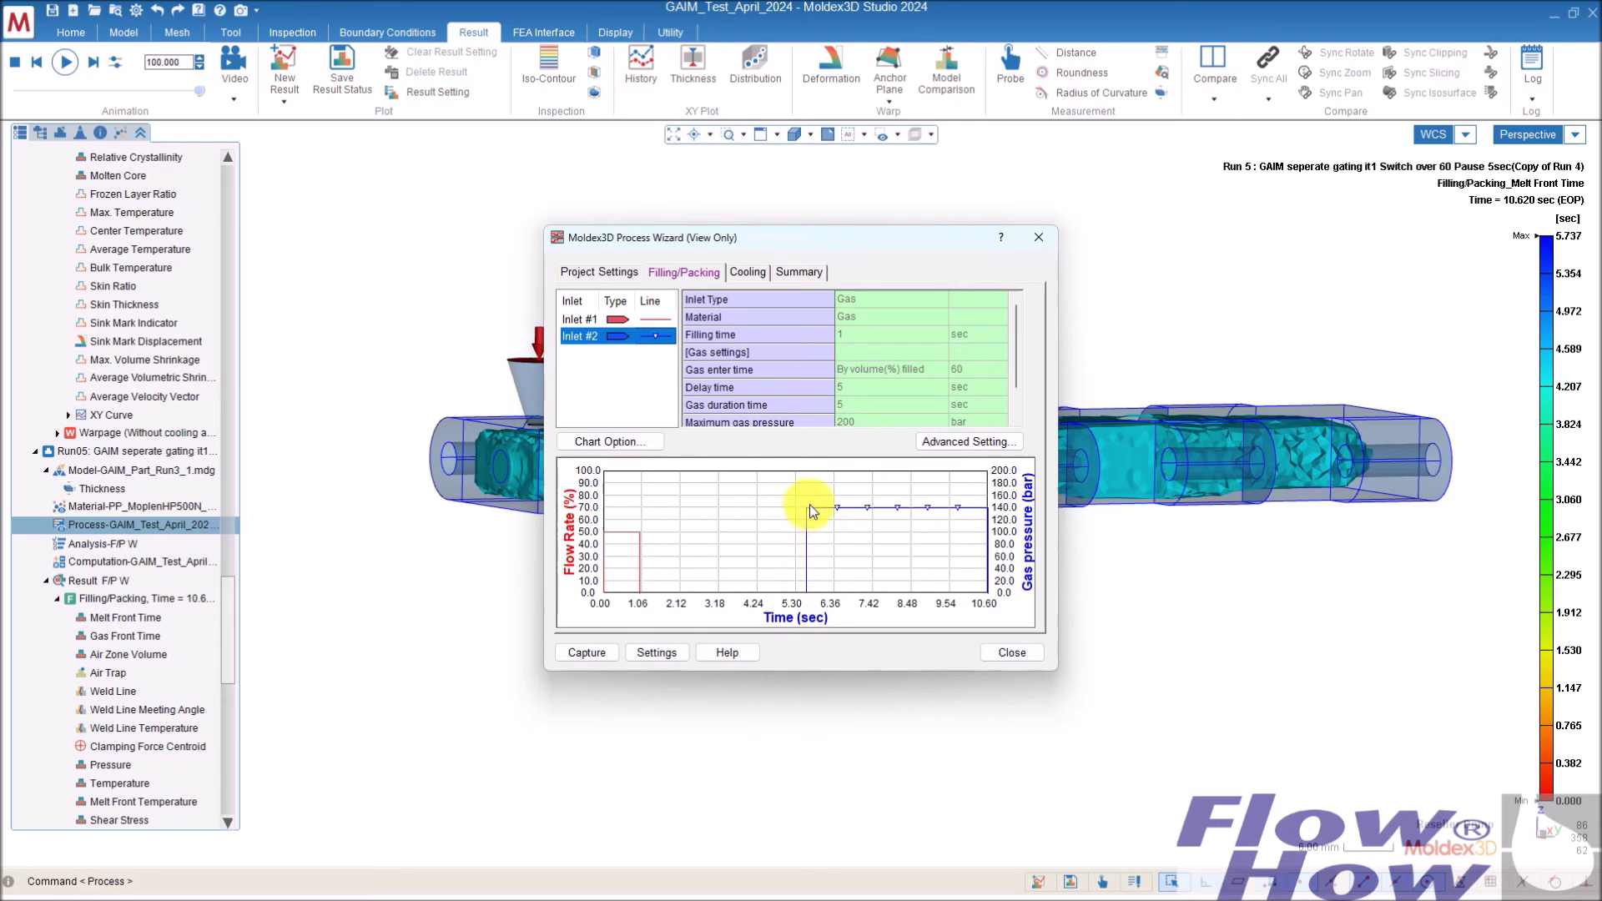
- Close the process settings, orbit and zoom the Run05 tube, and load Melt Front Time at 7.753 s
left_click(1026, 651)
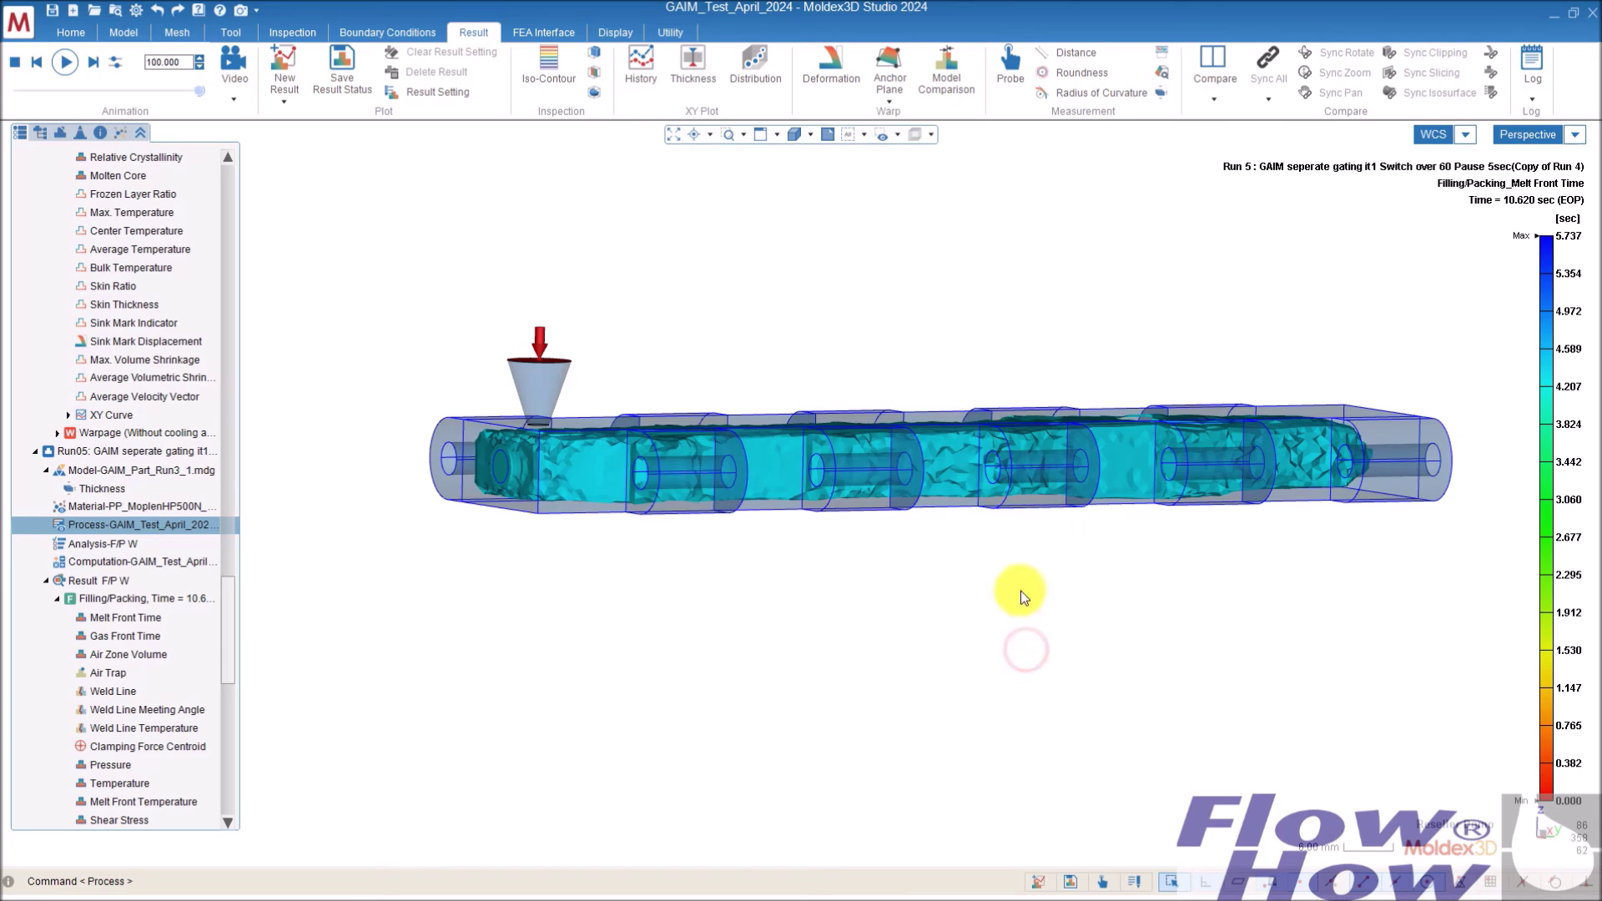
middle_click_drag(1091, 442, 627, 426)
scroll(628, 426, "up", 5)
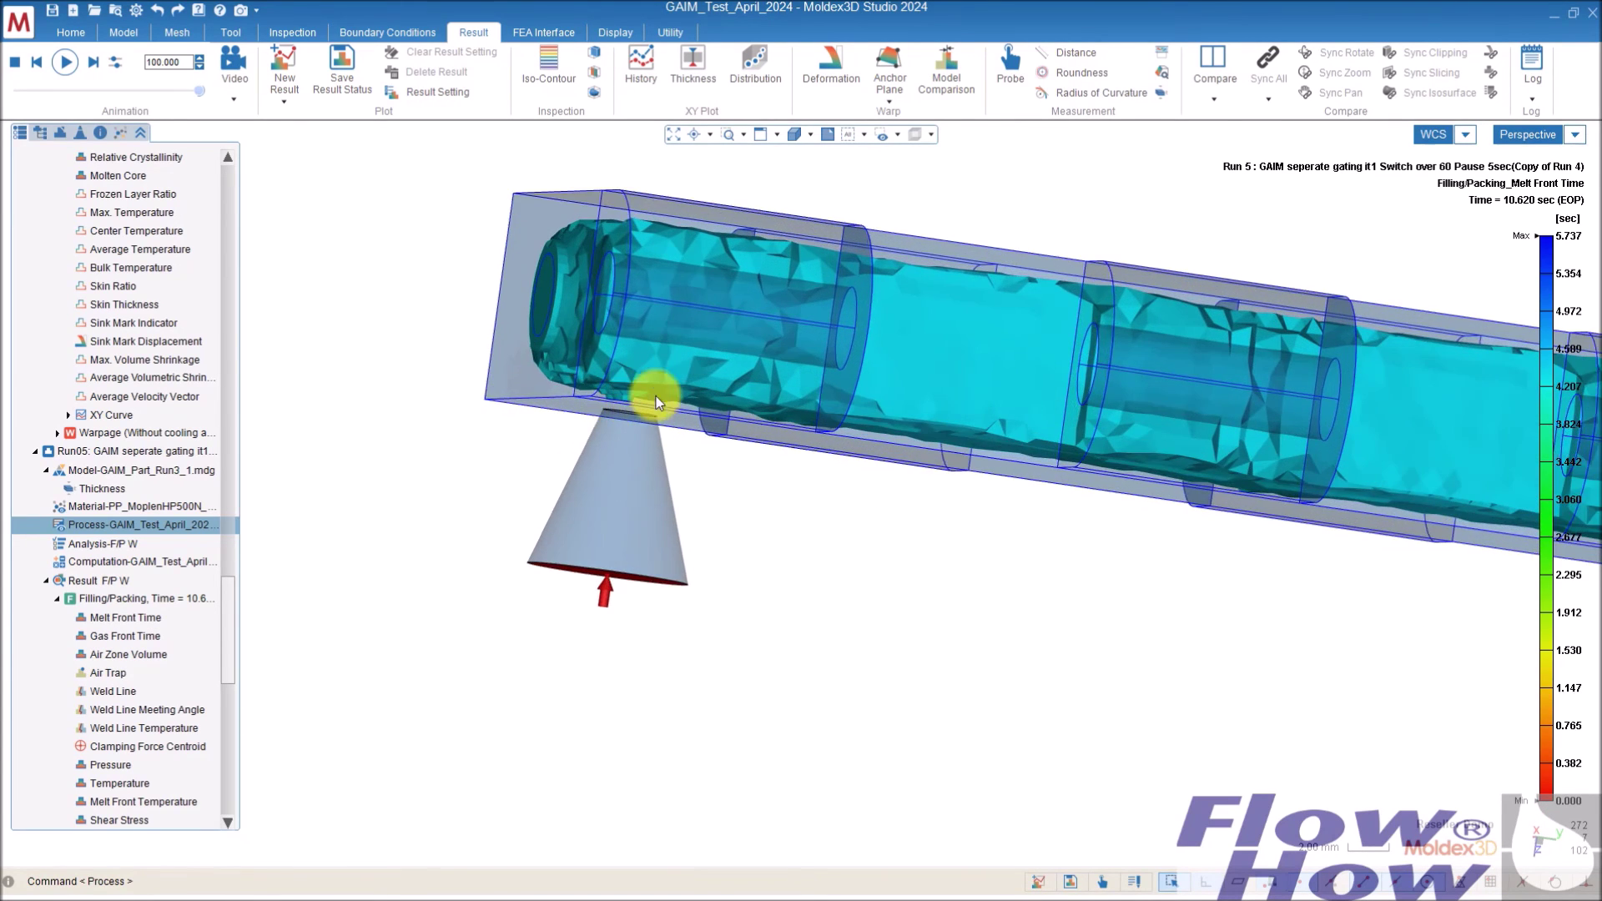
mouse_move(672, 409)
middle_mouse_down()
mouse_move(688, 402)
mouse_move(608, 404)
middle_mouse_up()
scroll(608, 404, "down", 5)
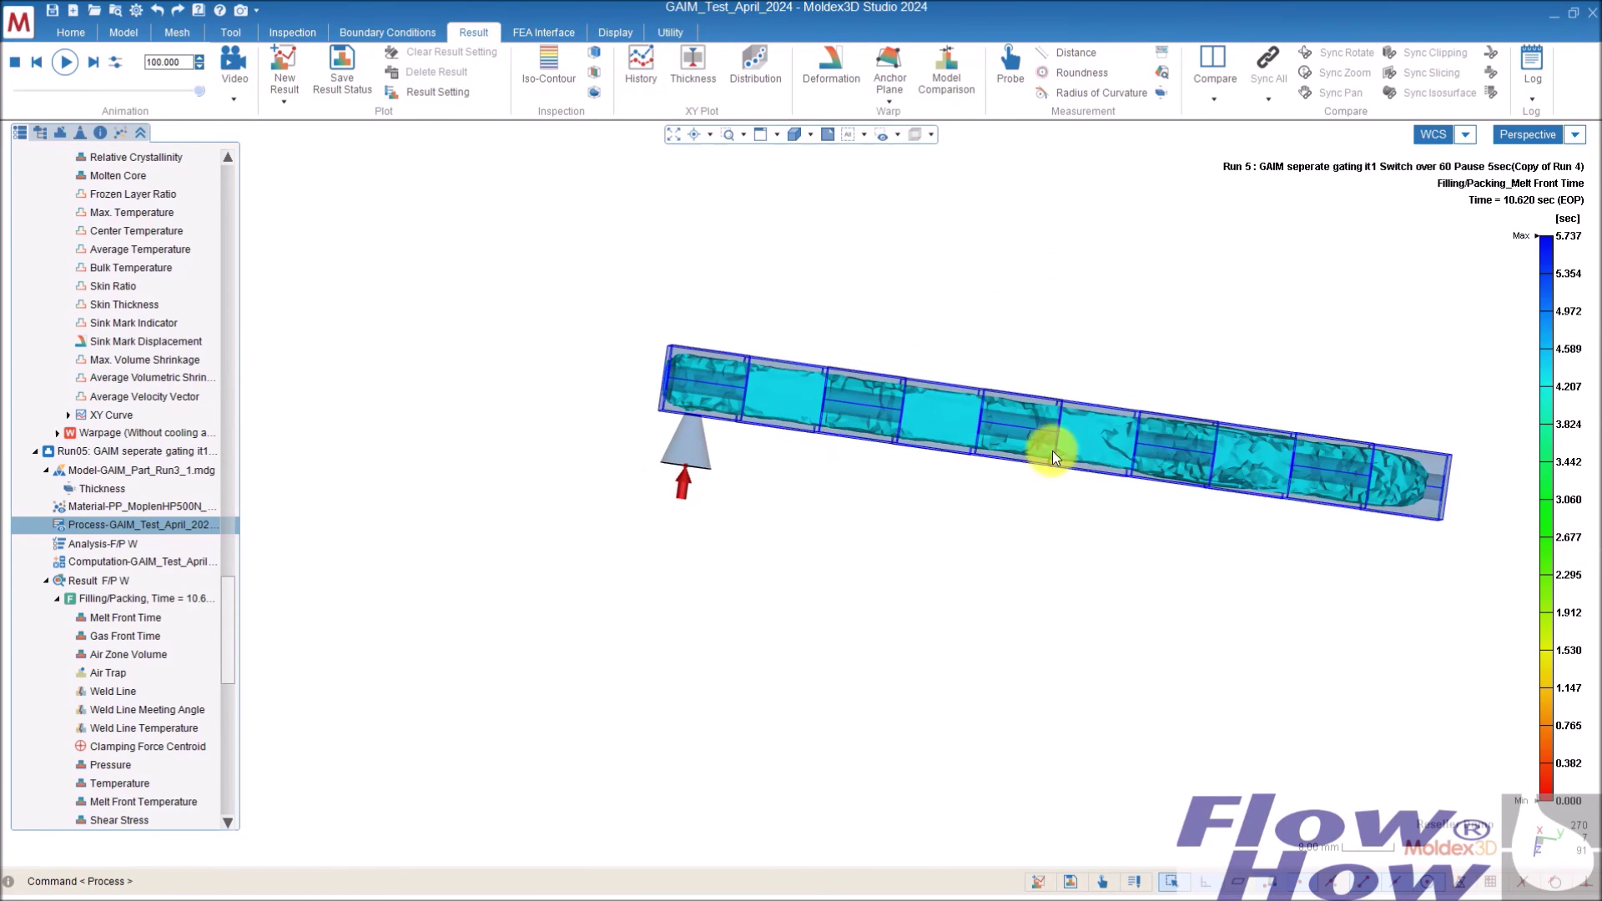
mouse_move(1048, 451)
middle_mouse_down()
mouse_move(1073, 443)
mouse_move(1166, 506)
mouse_move(1294, 454)
mouse_move(1259, 554)
mouse_move(1248, 511)
mouse_move(1212, 553)
middle_mouse_up()
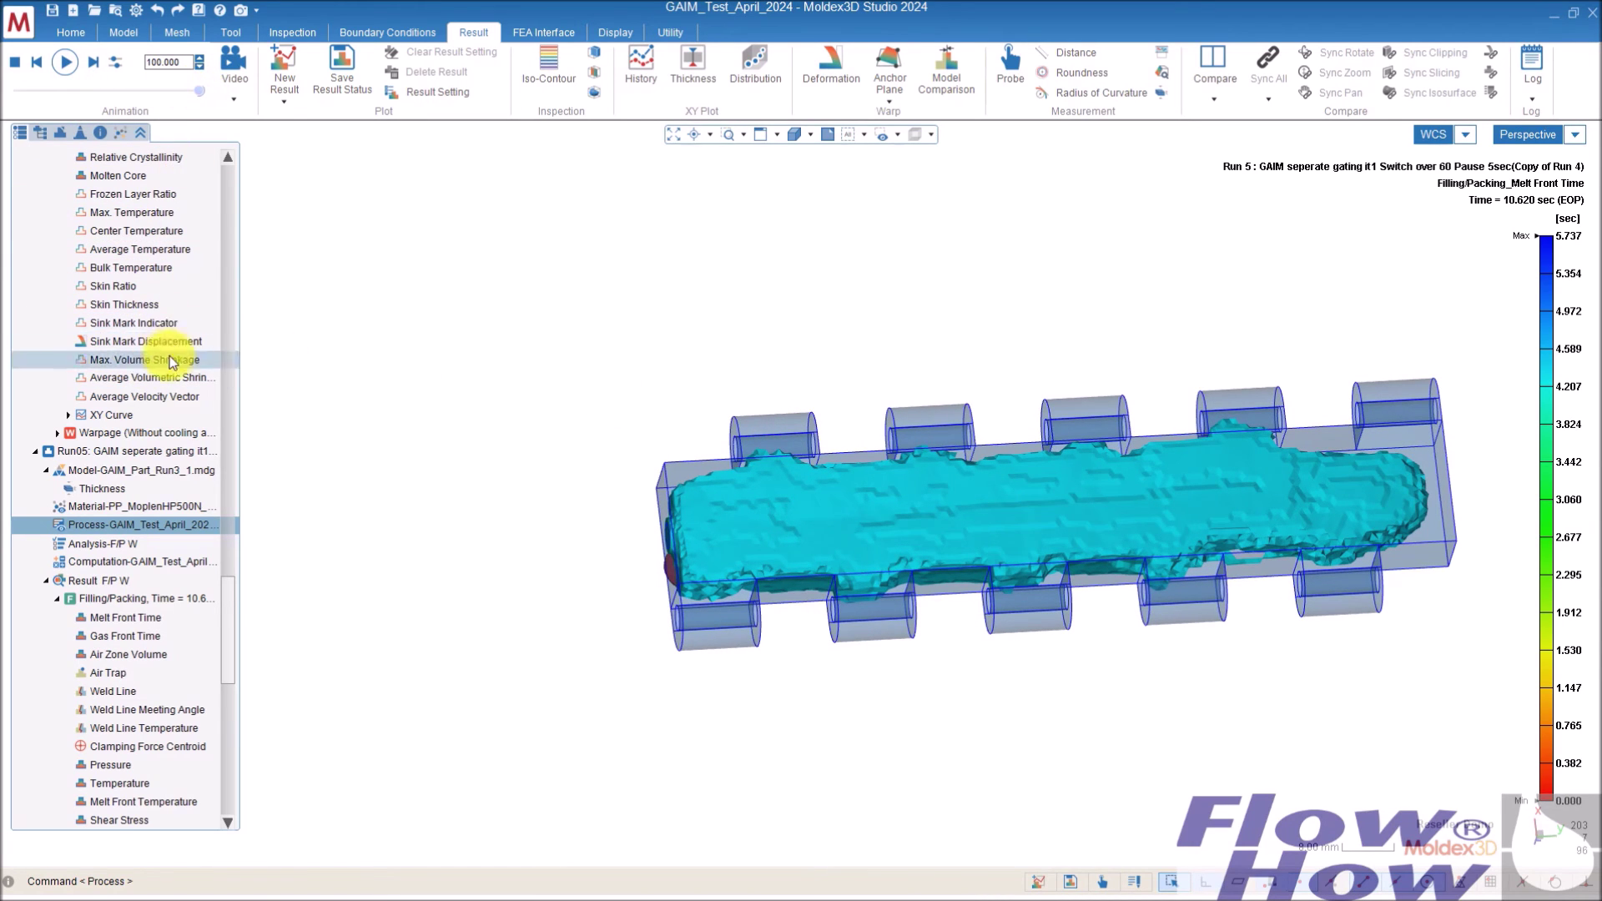
left_click(113, 589)
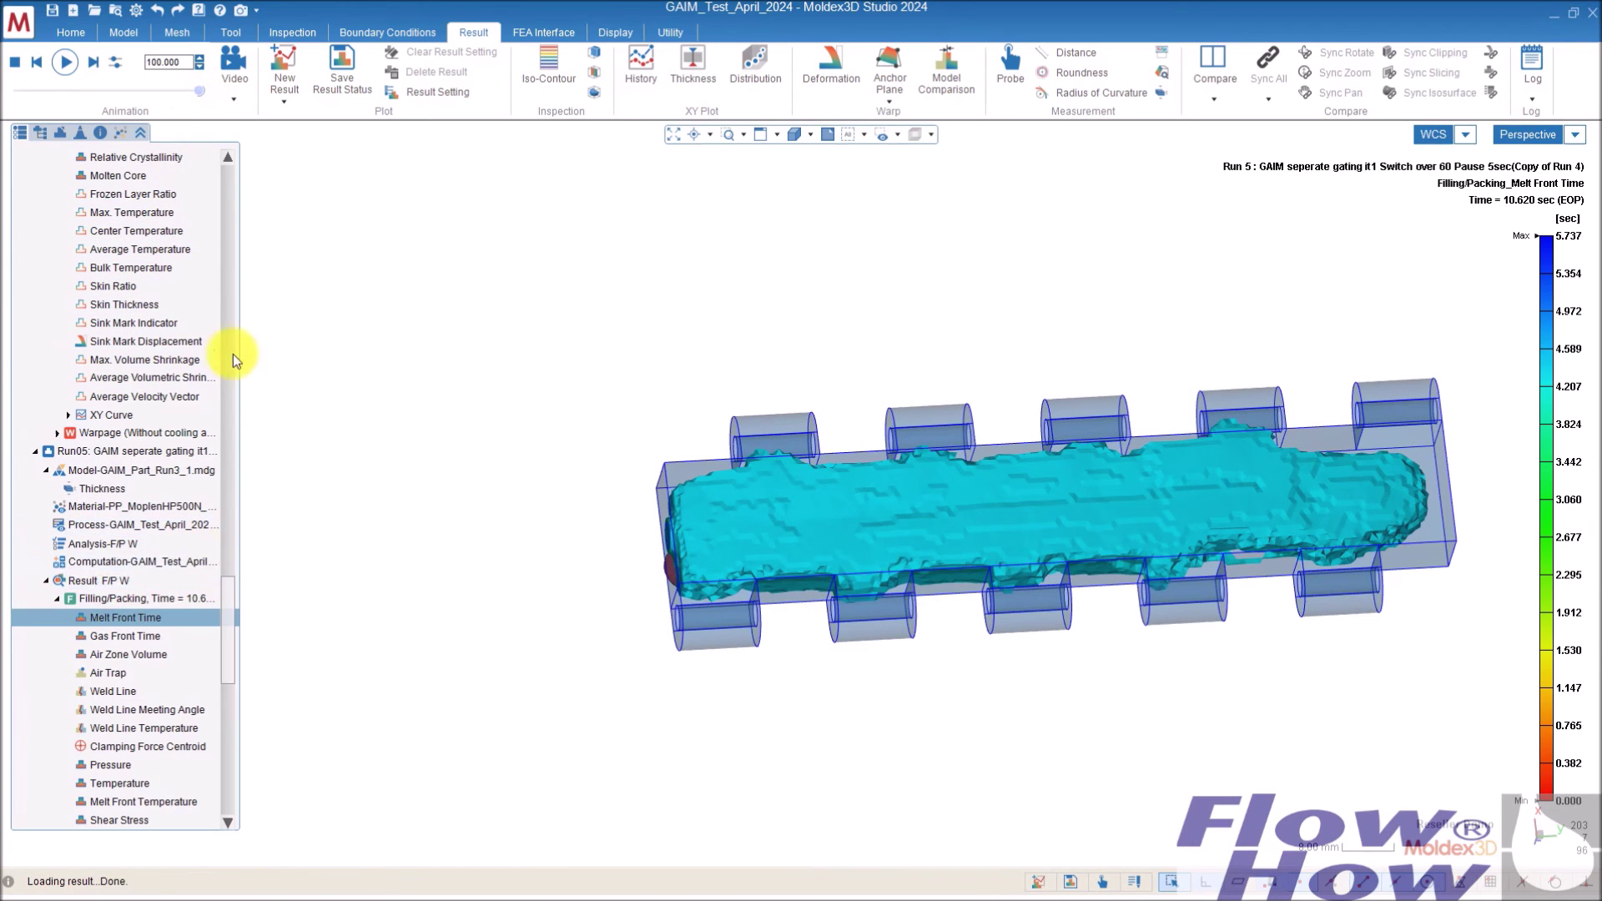
left_click_drag(198, 90, 173, 90)
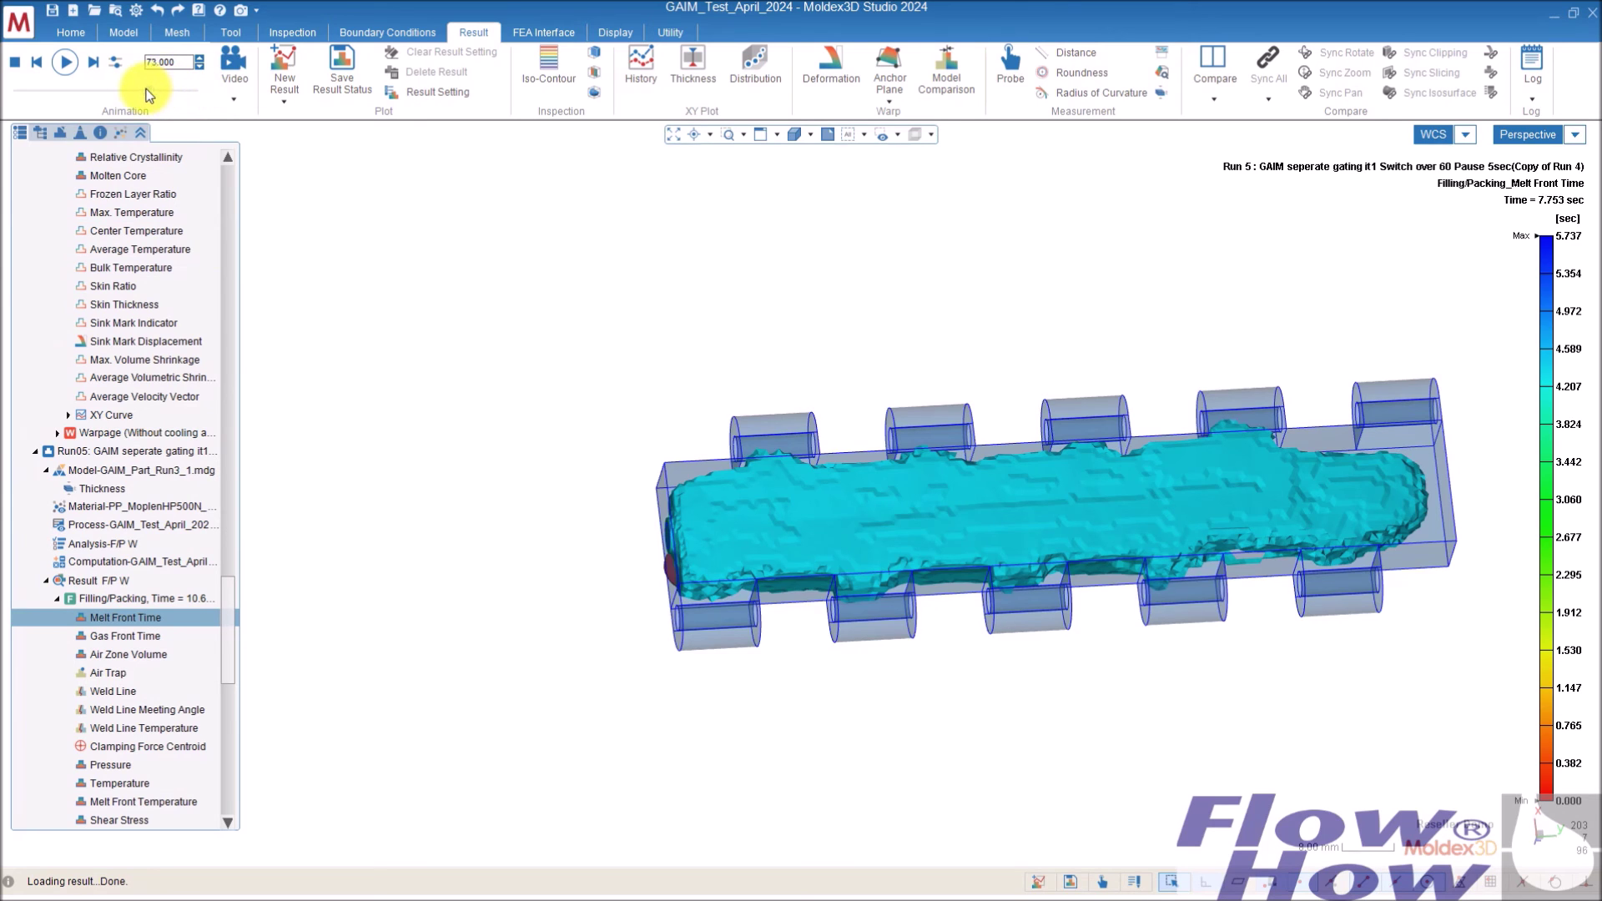
- Step Run05's melt front from about 3.4 s through 5.735 s to 6.977 s, then orbit sideways
left_click_drag(147, 90, 94, 92)
left_click(95, 63)
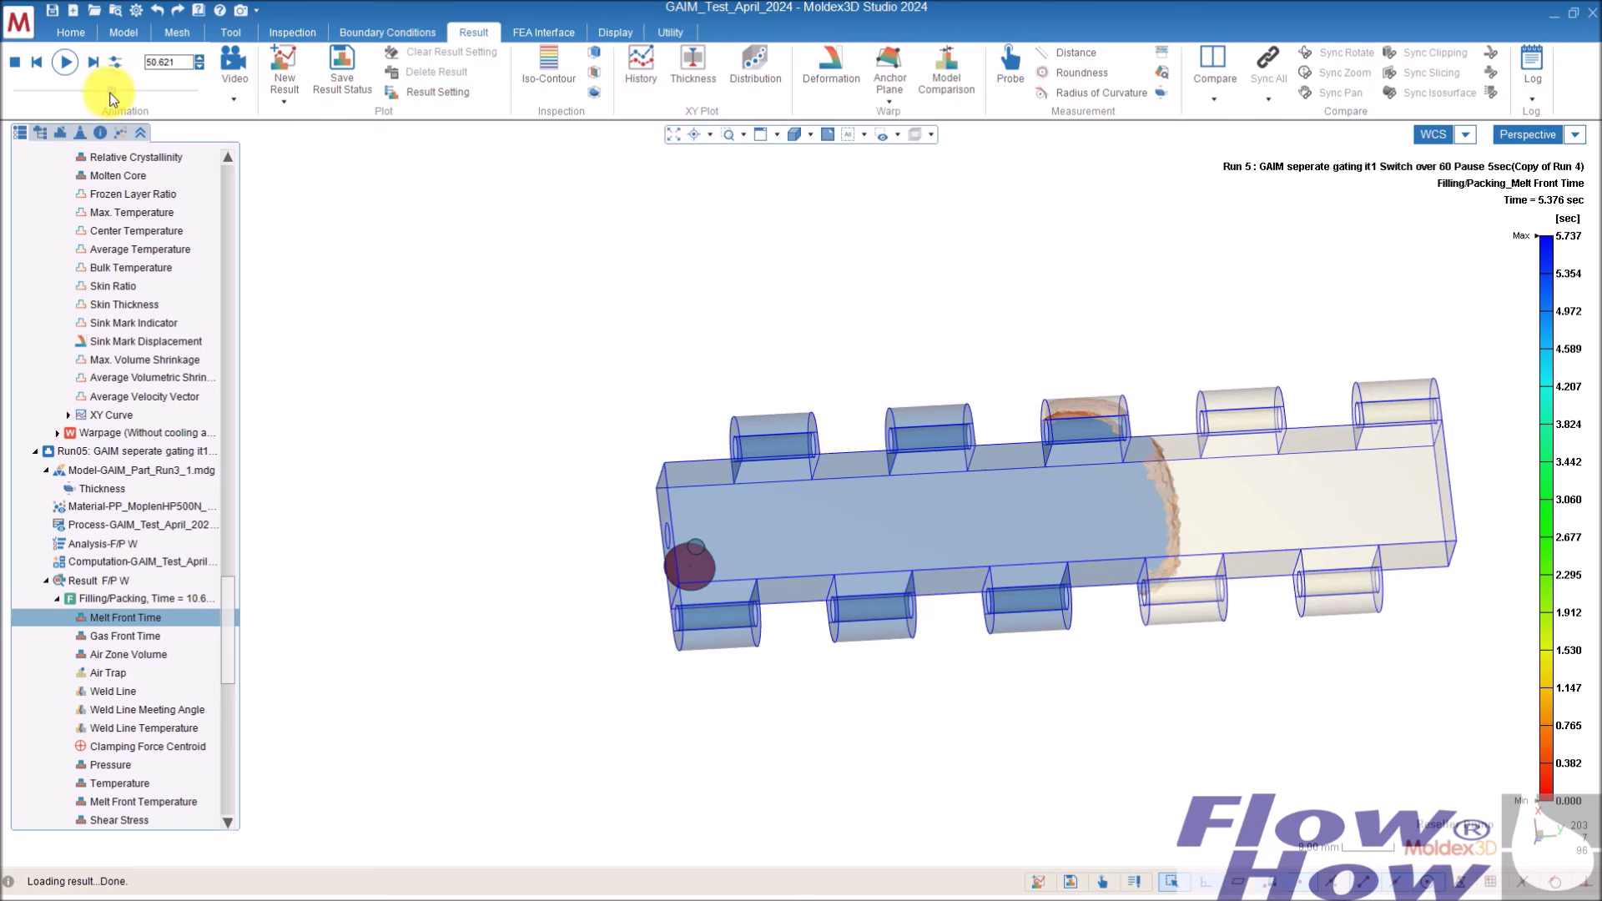
left_click_drag(117, 98, 115, 98)
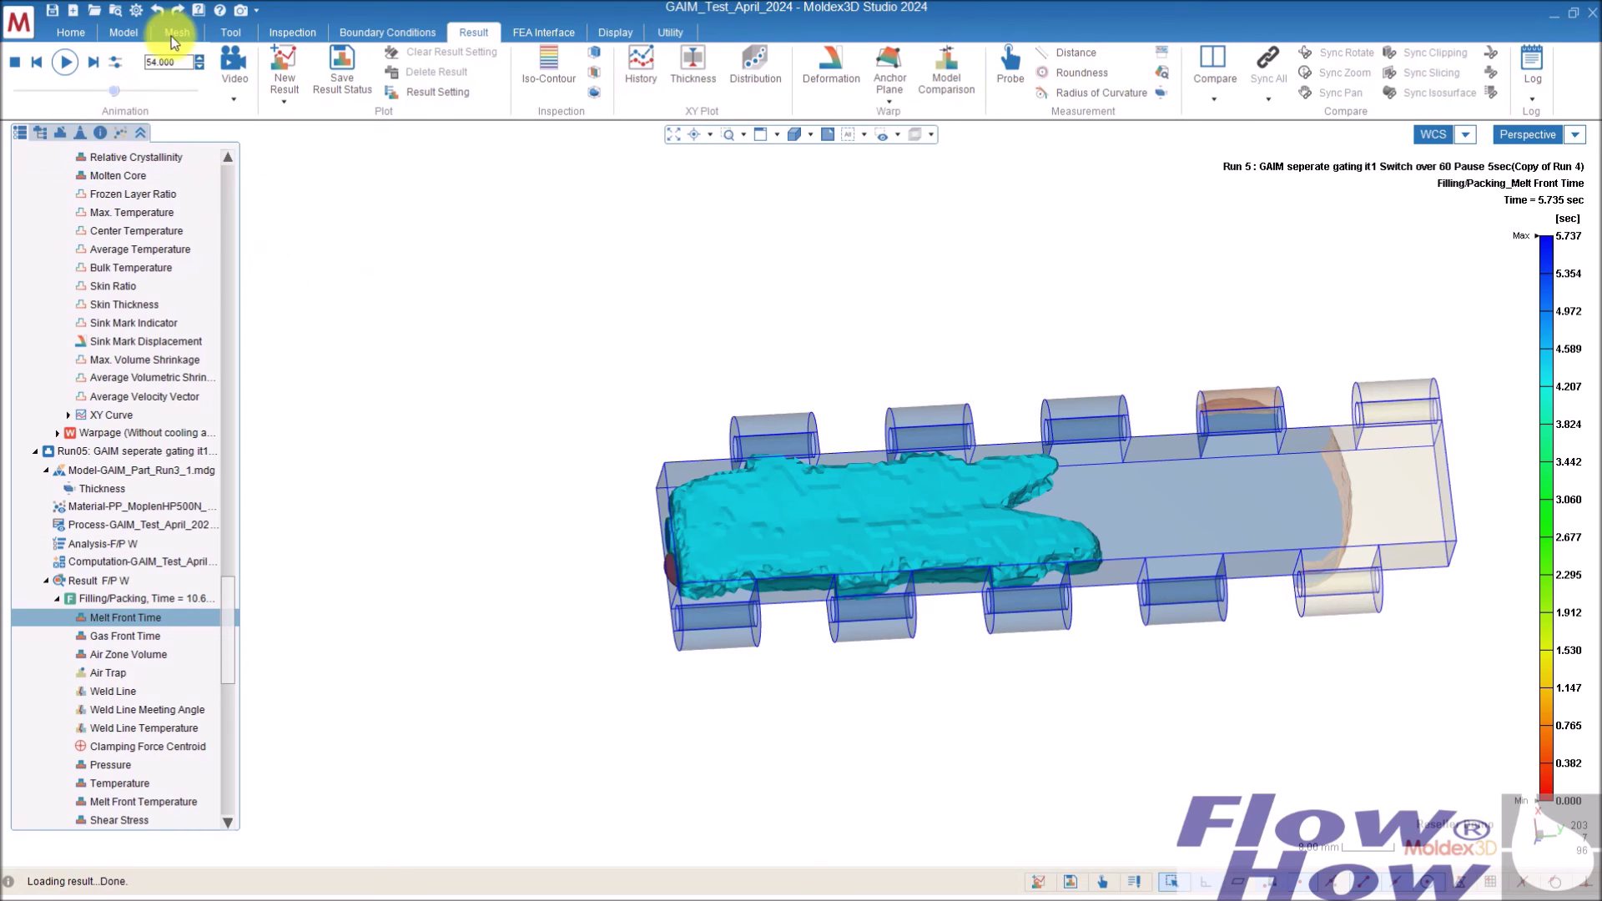
left_click(95, 64)
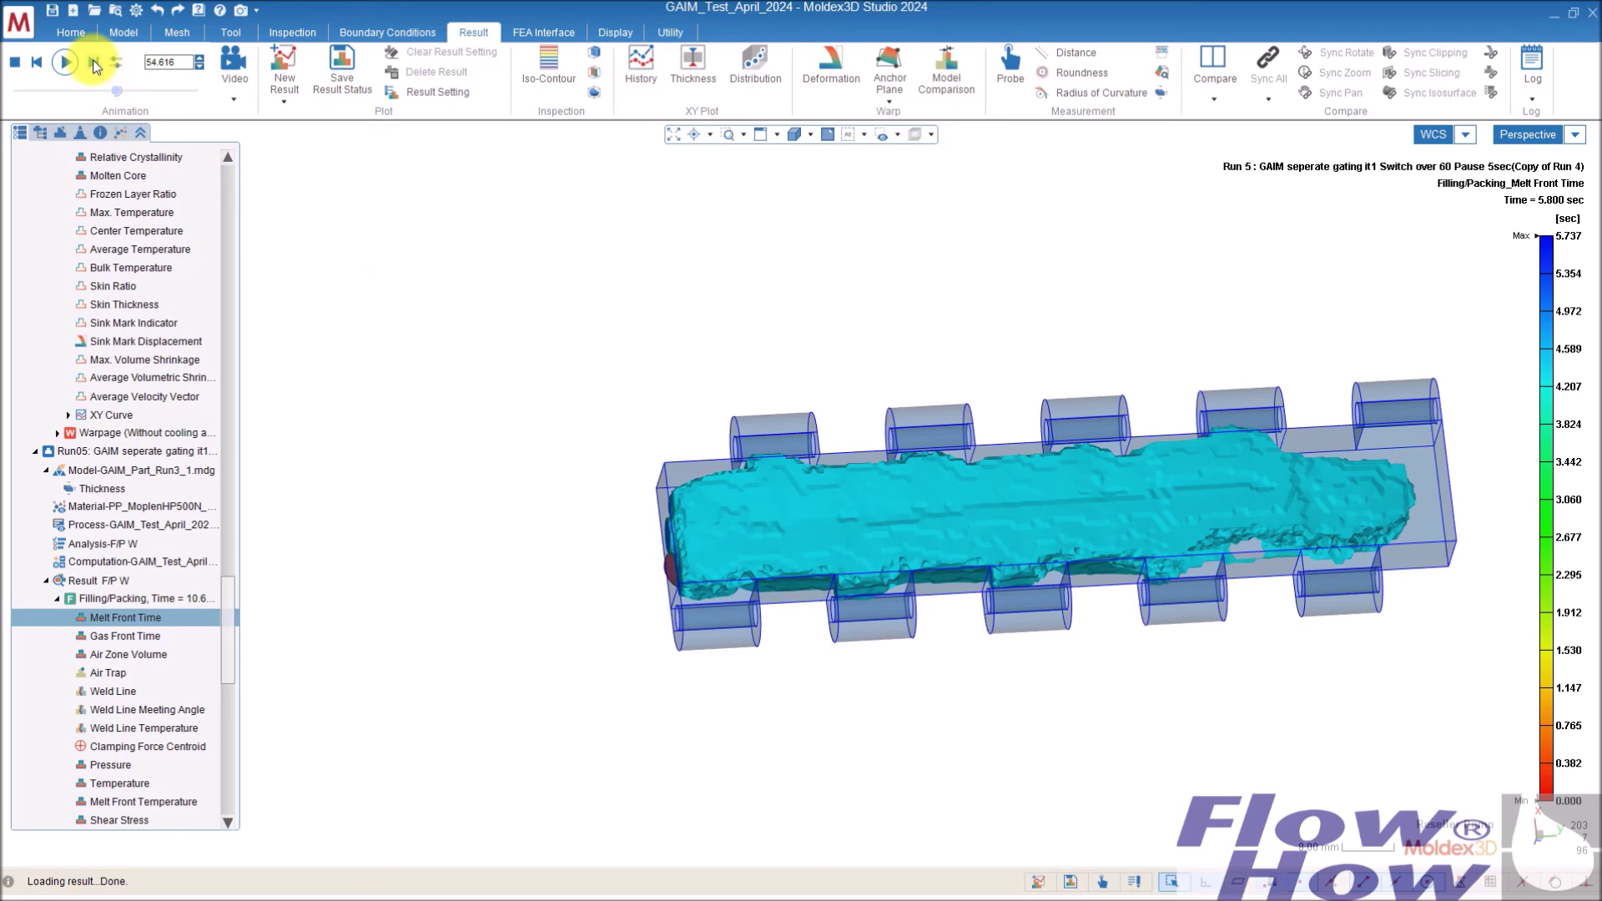
left_click(94, 63)
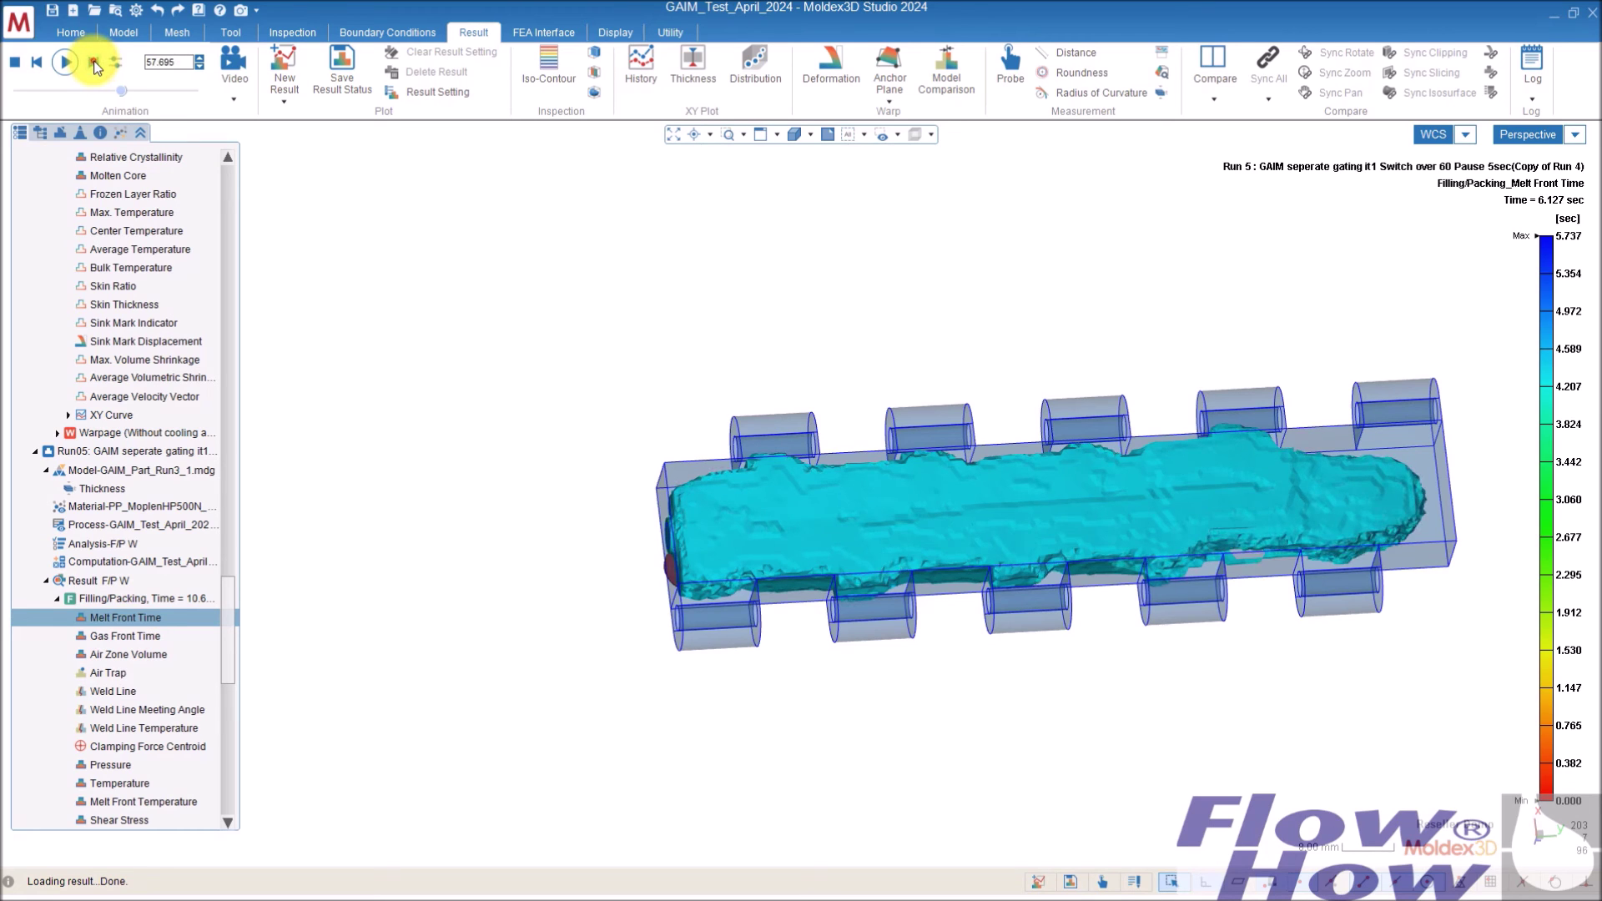
left_click(95, 64)
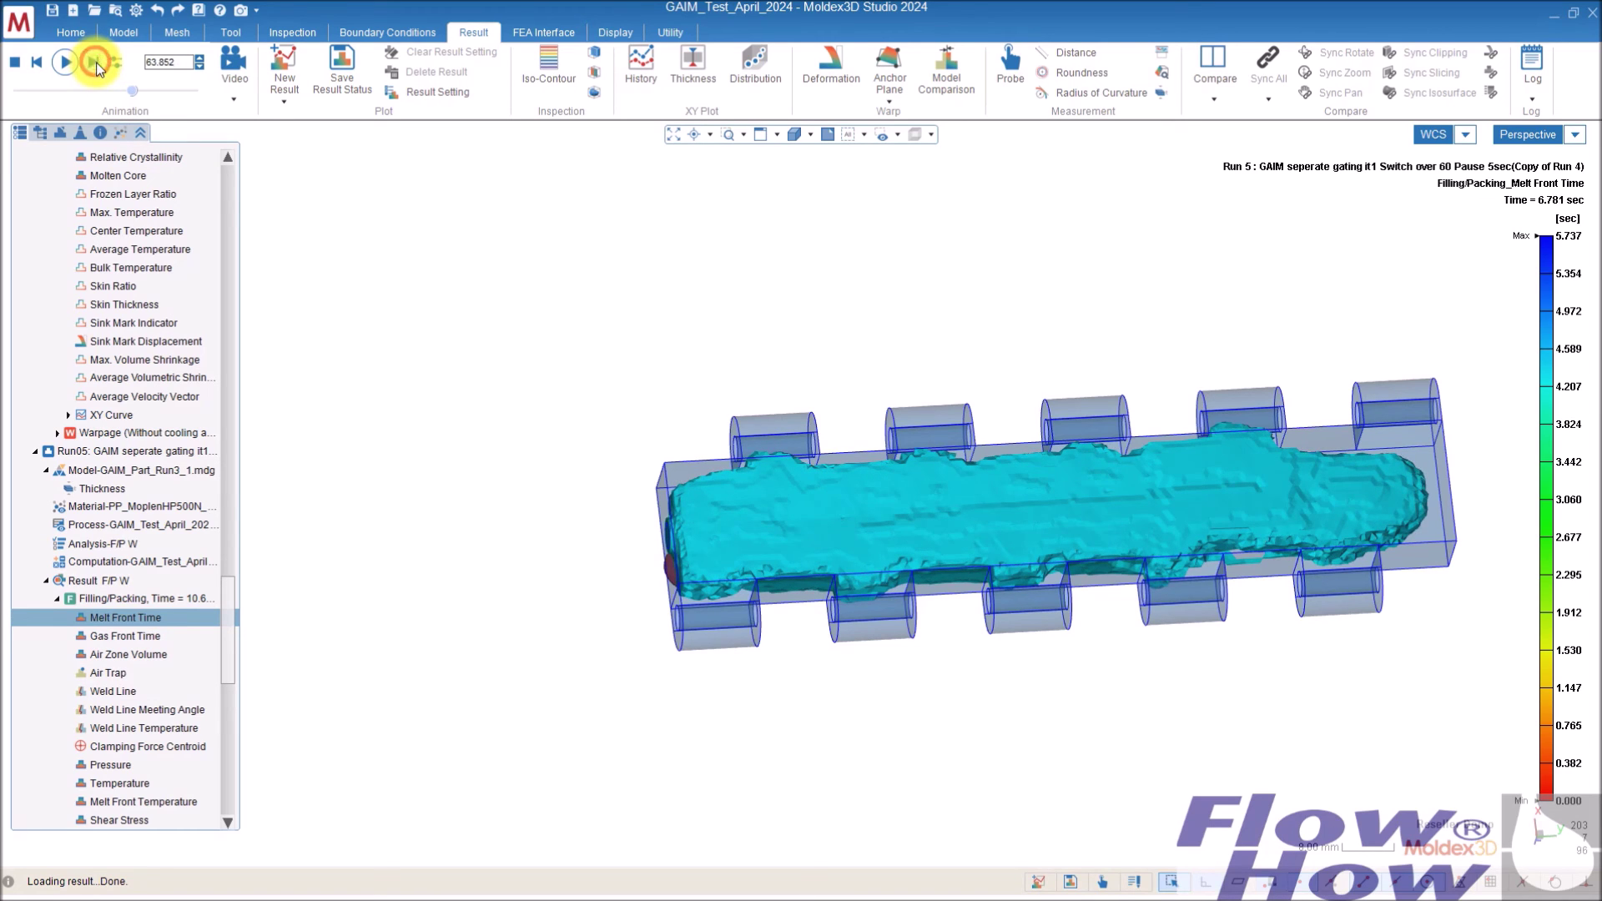
left_click(97, 63)
left_click(97, 65)
mouse_move(1007, 514)
middle_mouse_down()
mouse_move(1026, 403)
mouse_move(915, 447)
mouse_move(1127, 454)
mouse_move(873, 492)
mouse_move(1073, 404)
mouse_move(738, 468)
middle_mouse_up()
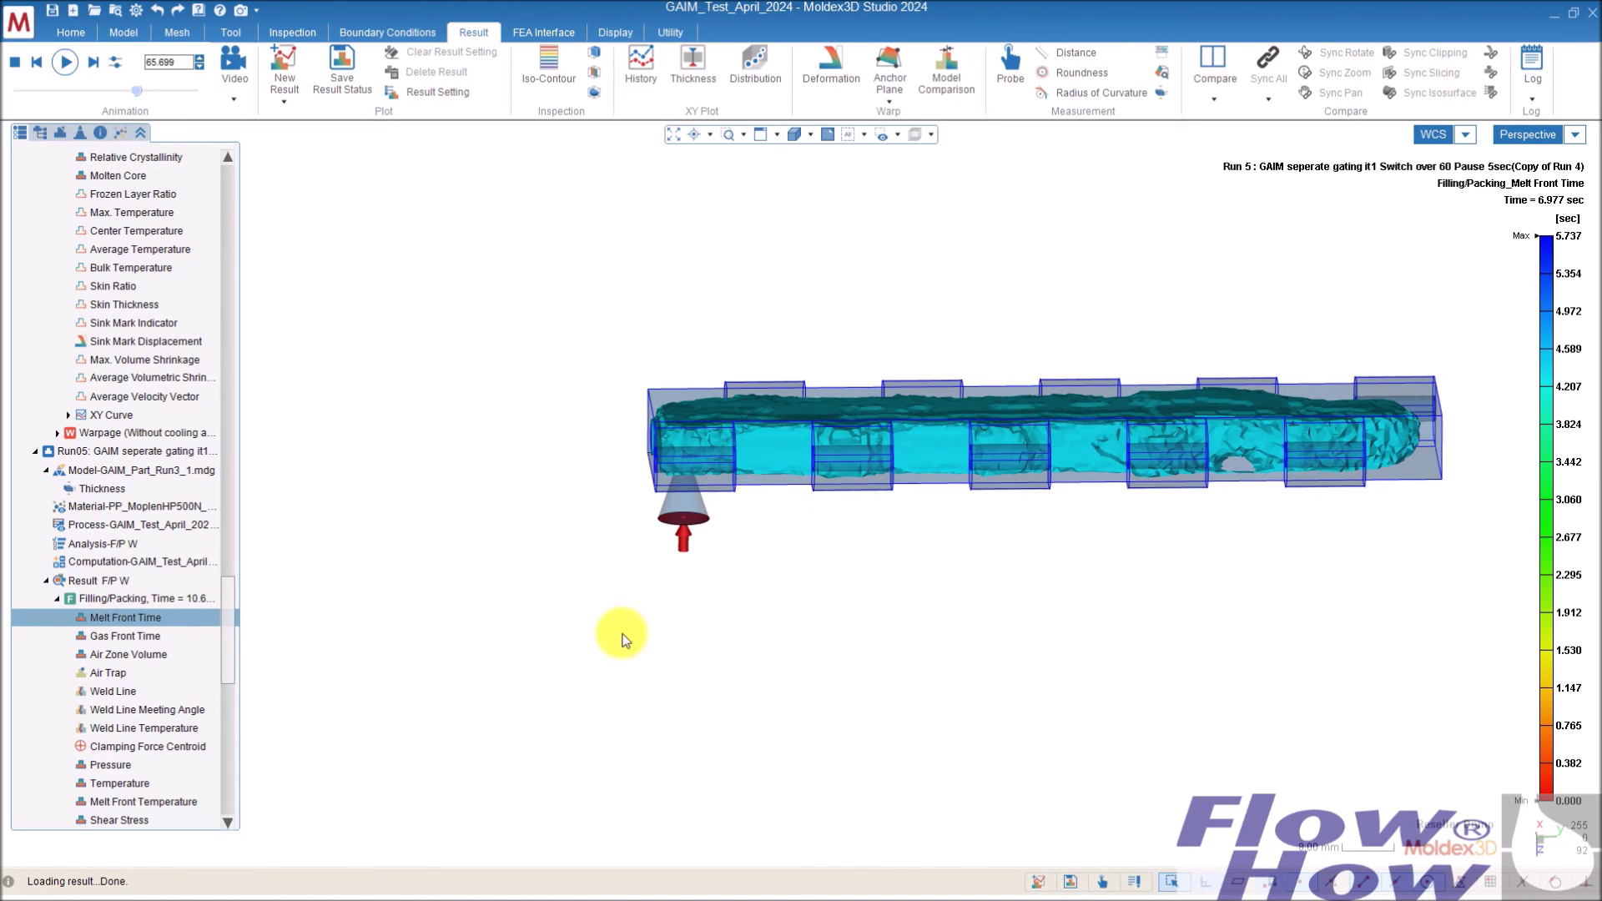
mouse_move(857, 628)
middle_mouse_down()
mouse_move(859, 410)
mouse_move(809, 393)
mouse_move(978, 512)
mouse_move(892, 605)
middle_mouse_up()
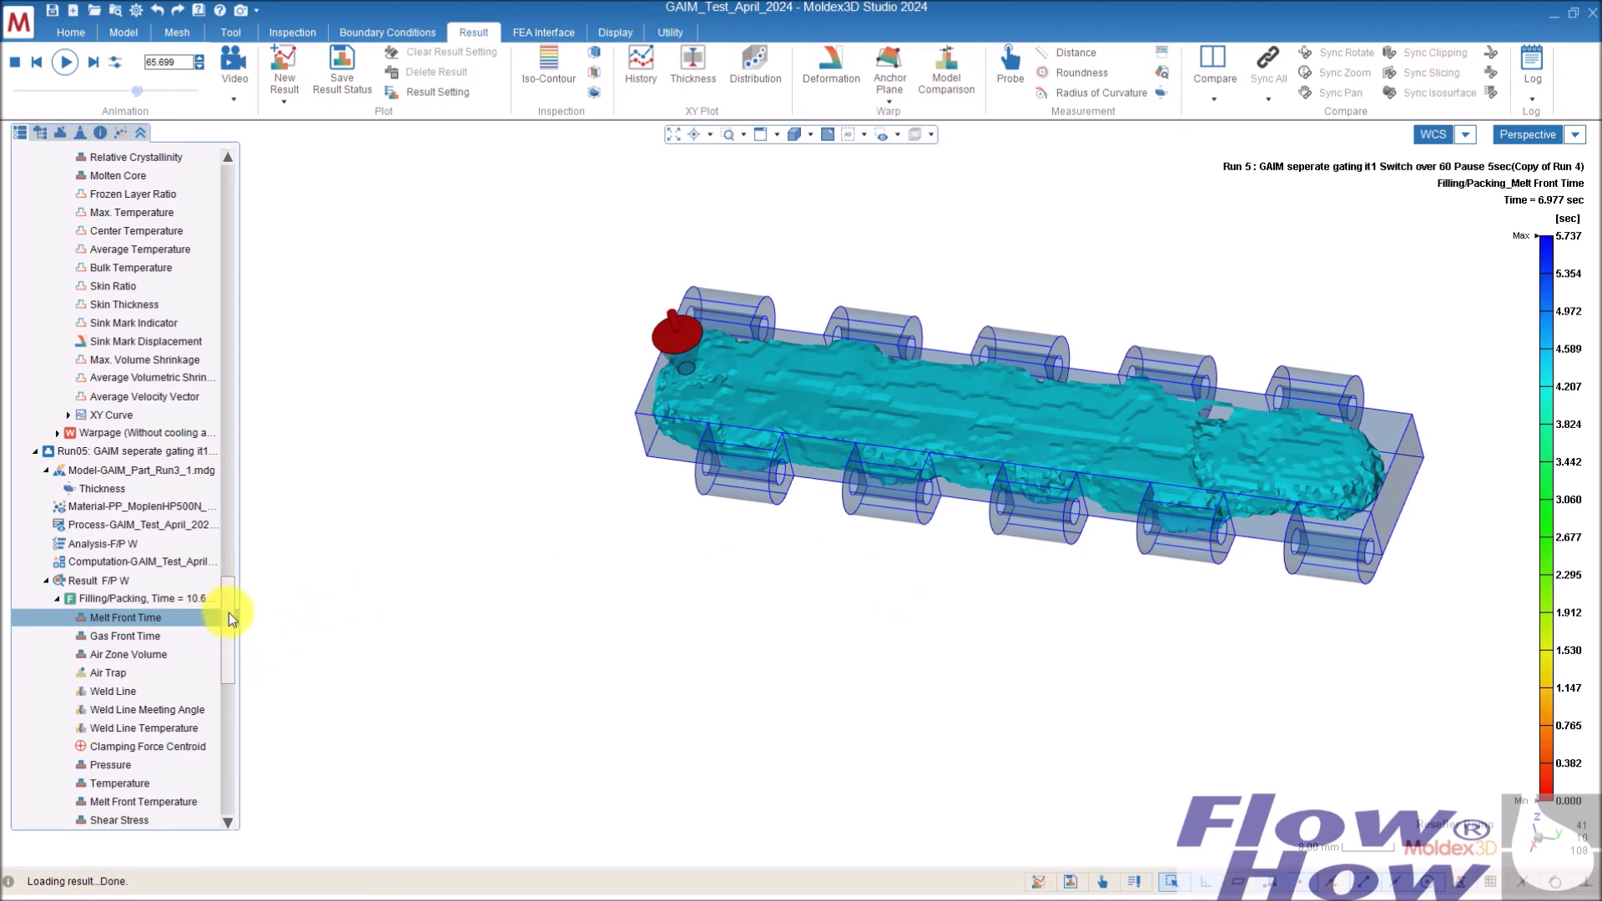
left_click_drag(234, 599, 232, 689)
- Show Run05's Skin Thickness result and set the legend maximum to 2 mm
left_click(138, 691)
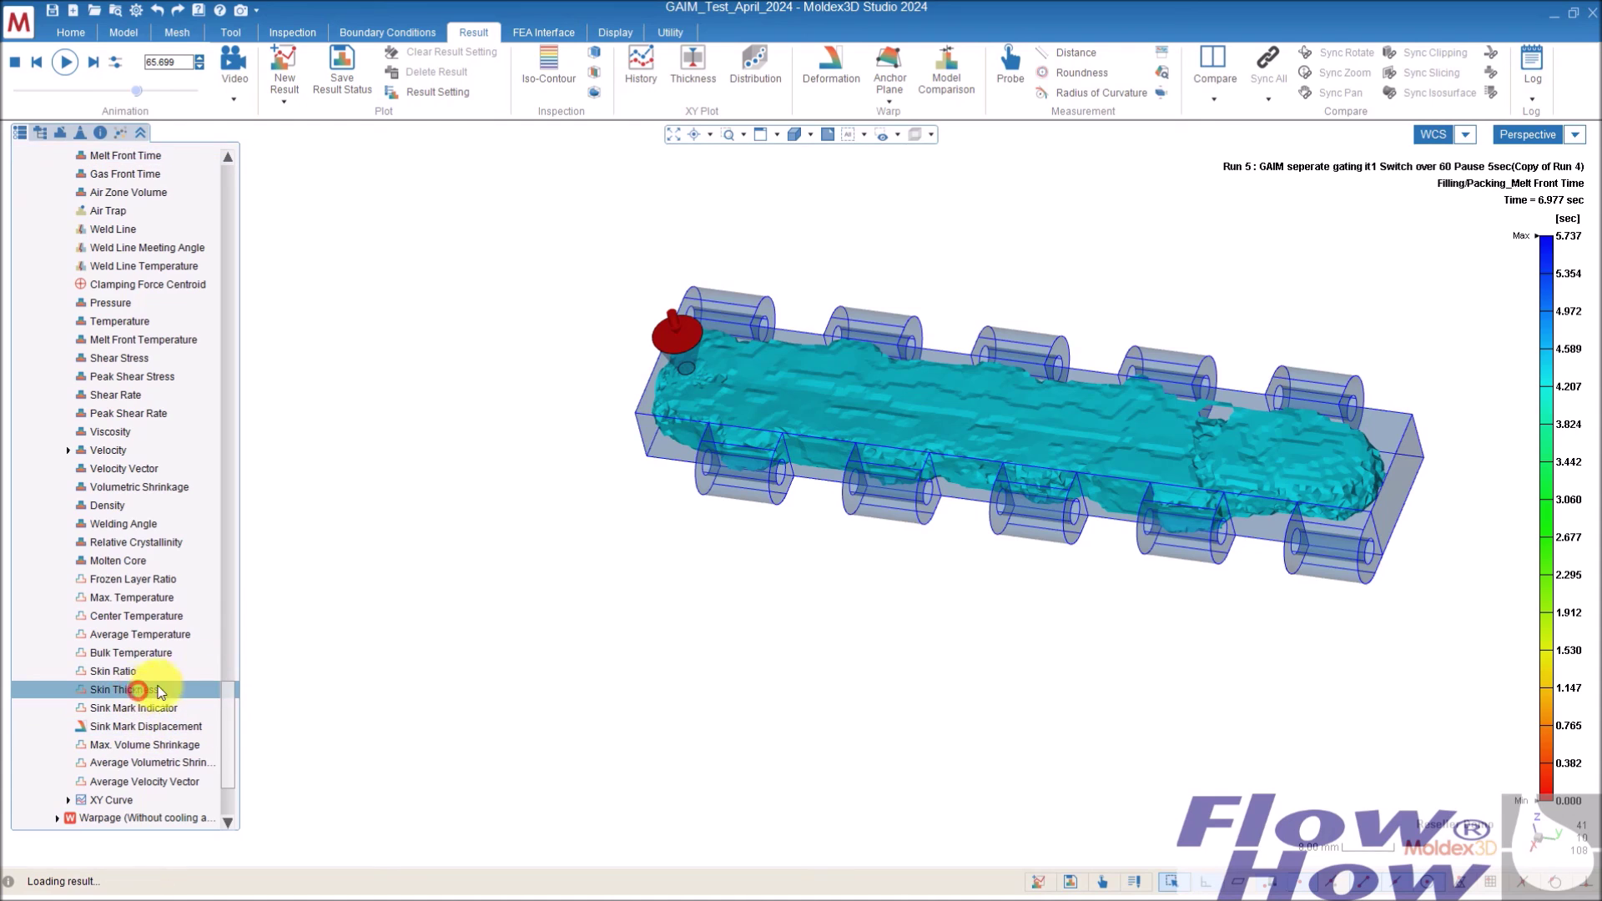
middle_click_drag(792, 560, 625, 280)
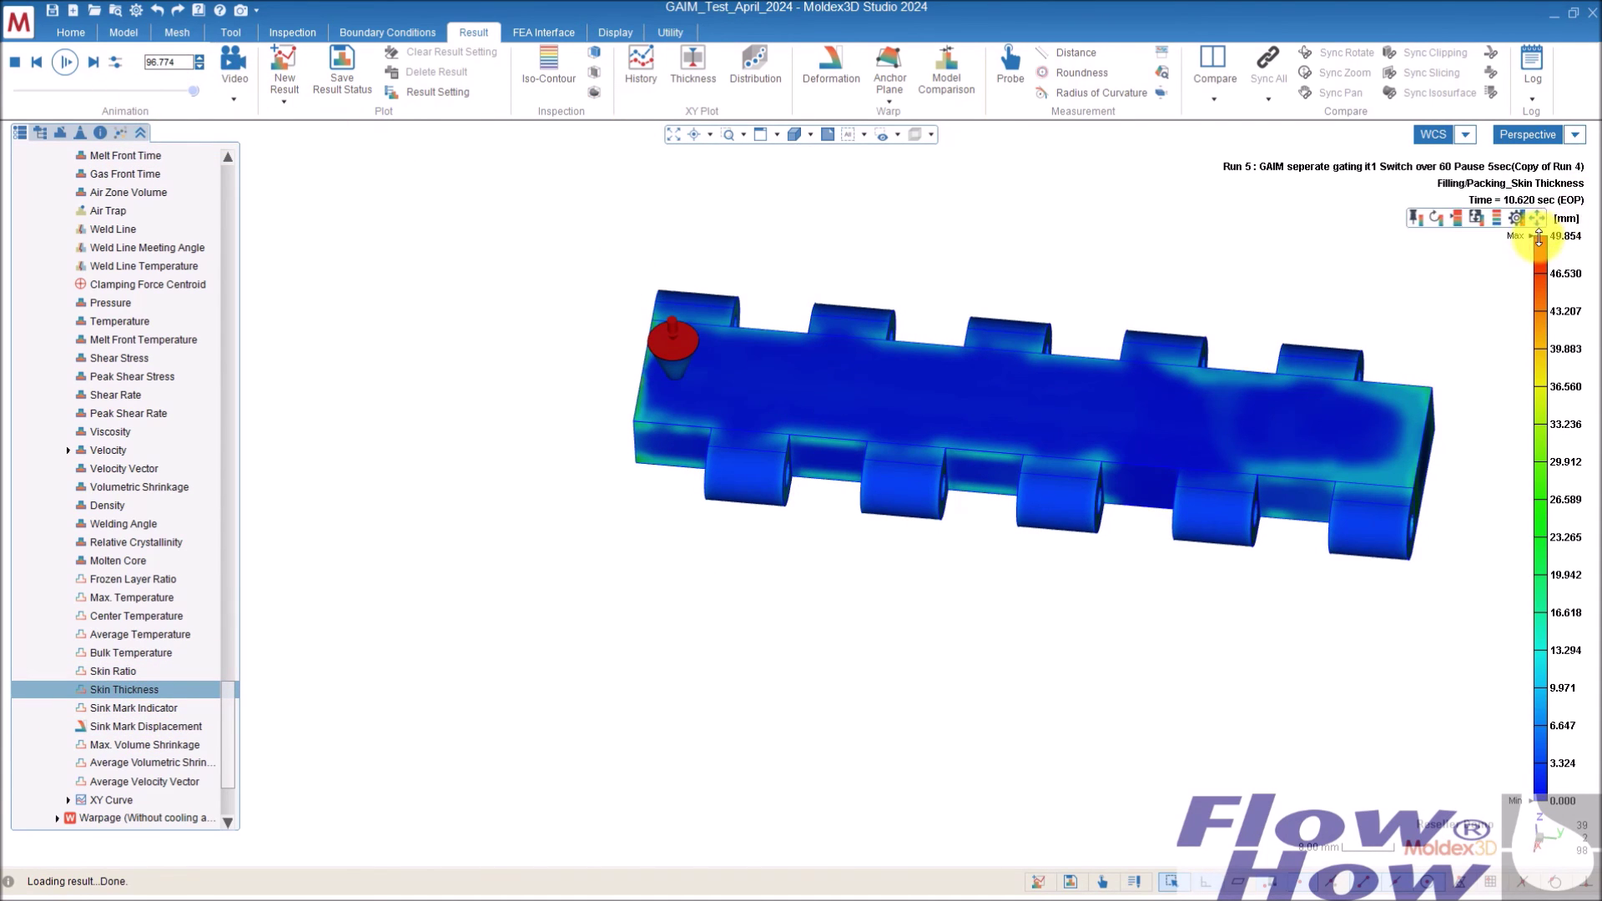
left_click_drag(1539, 238, 1497, 776)
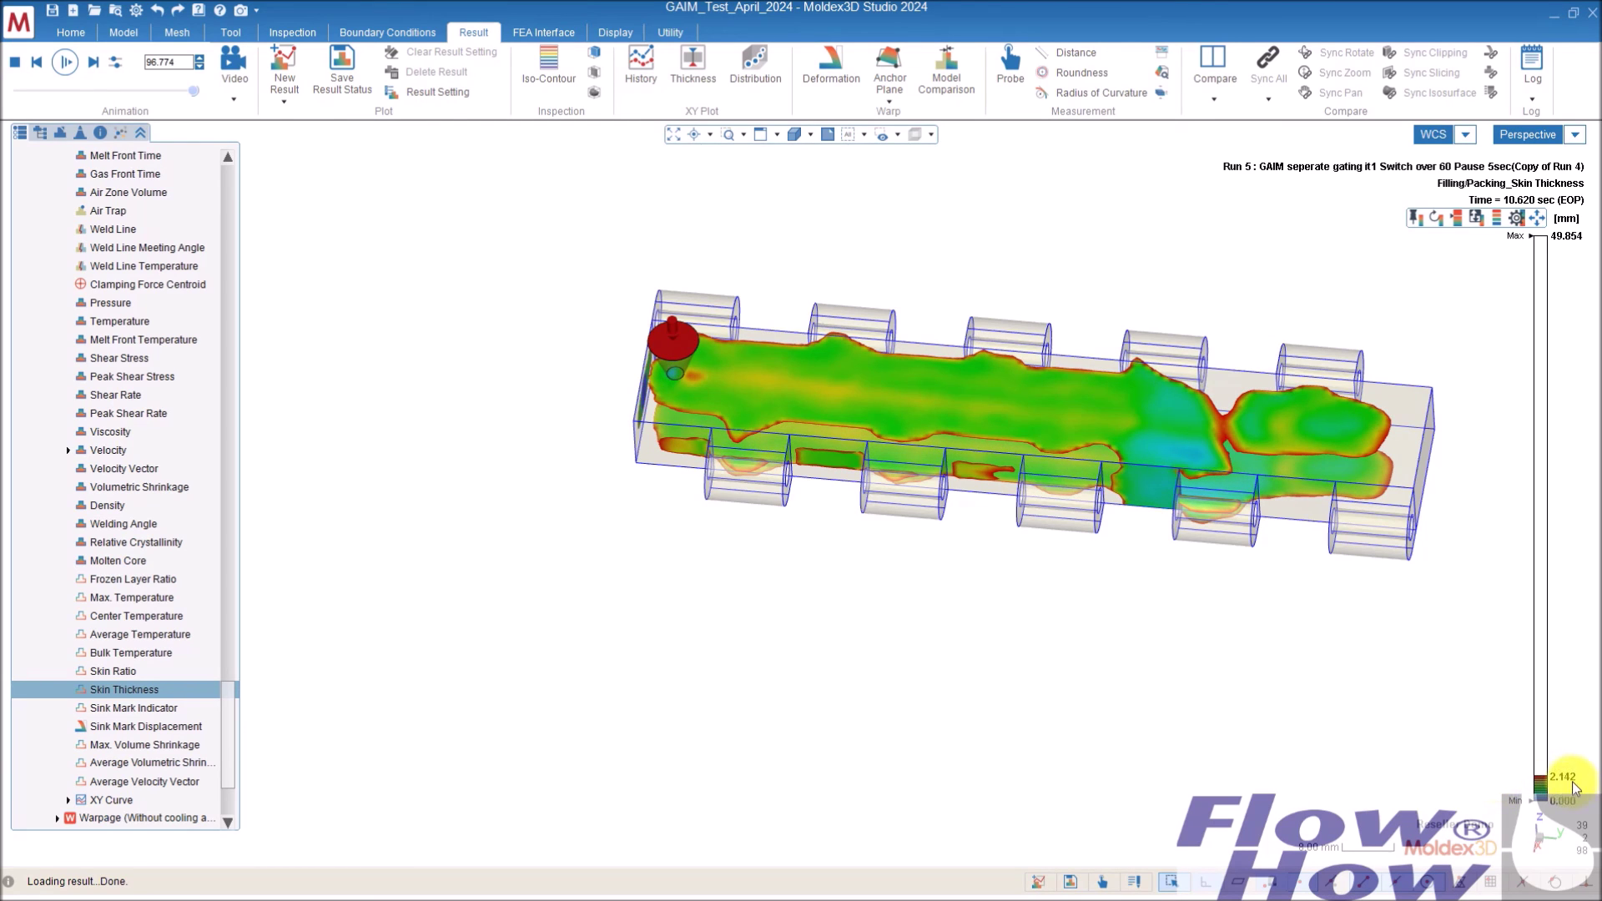
left_click(1566, 238)
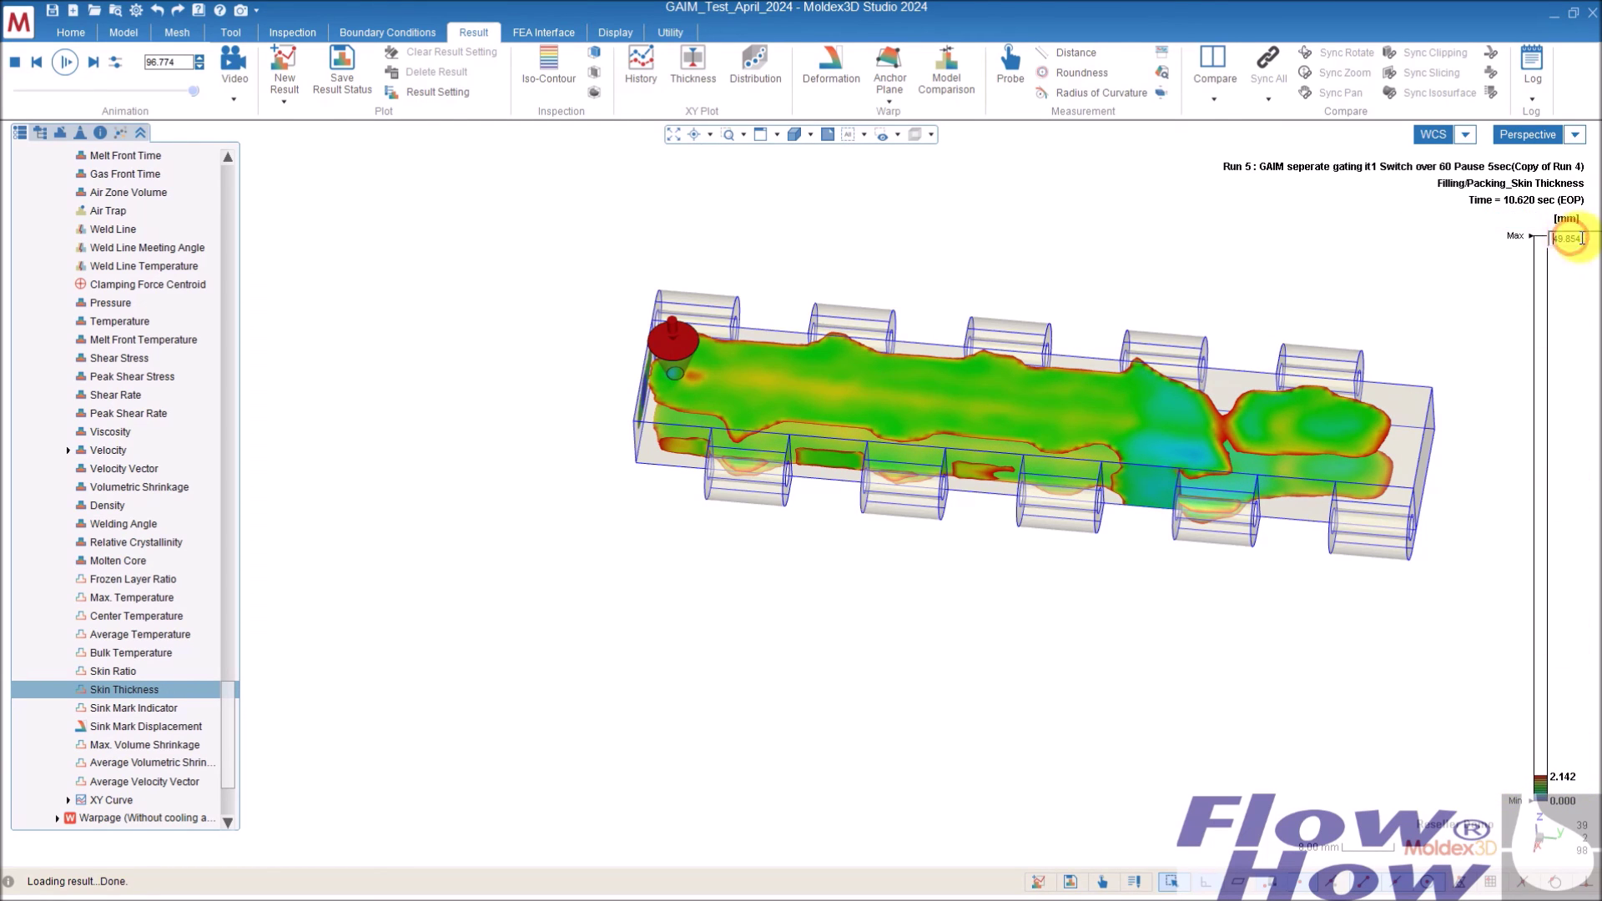
type("2")
key("Return")
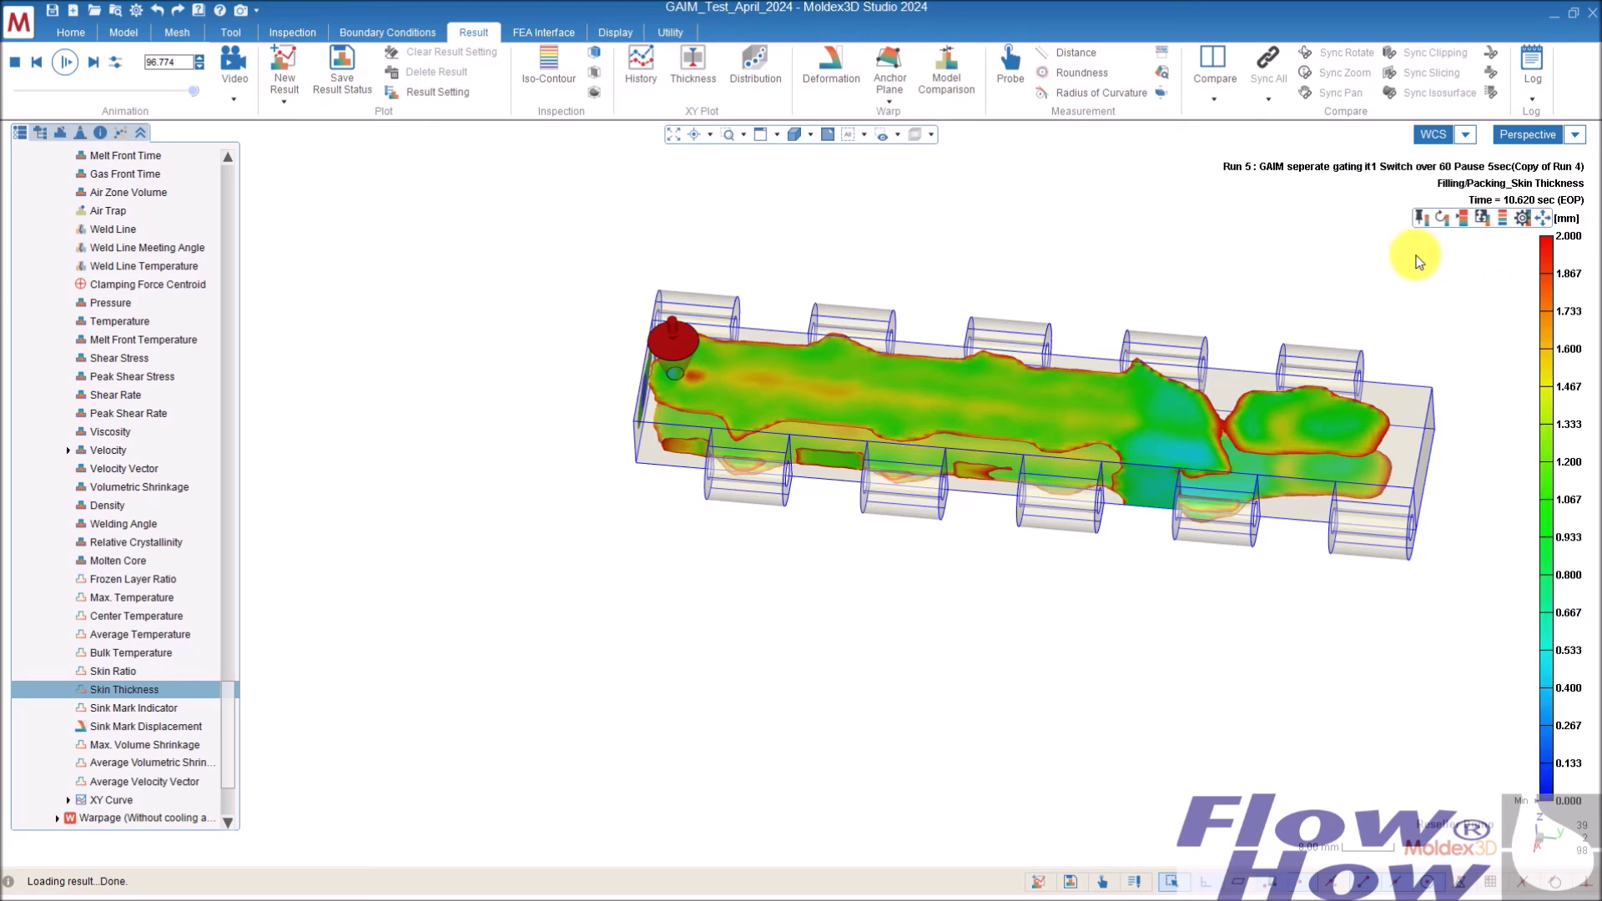
middle_click_drag(1023, 487, 1064, 447)
mouse_move(1546, 251)
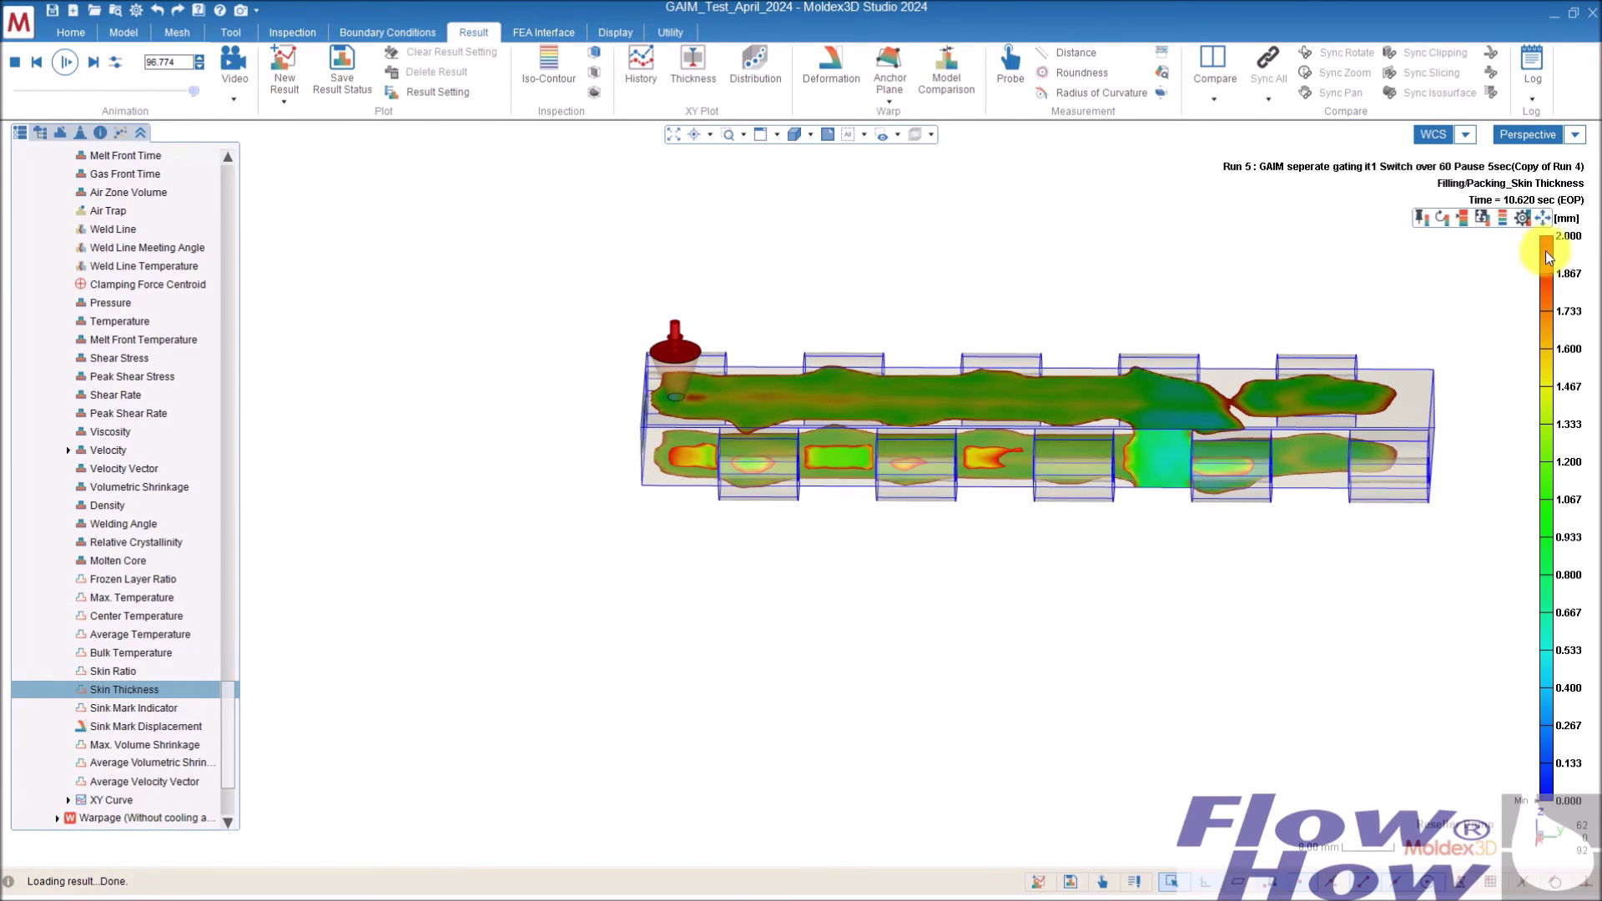
- Lower the Skin Thickness legend maximum to 0.8 mm and orbit to view the fourth link's thick skin
double_click(1534, 239)
key("BackSpace")
type("0.8")
key("Return")
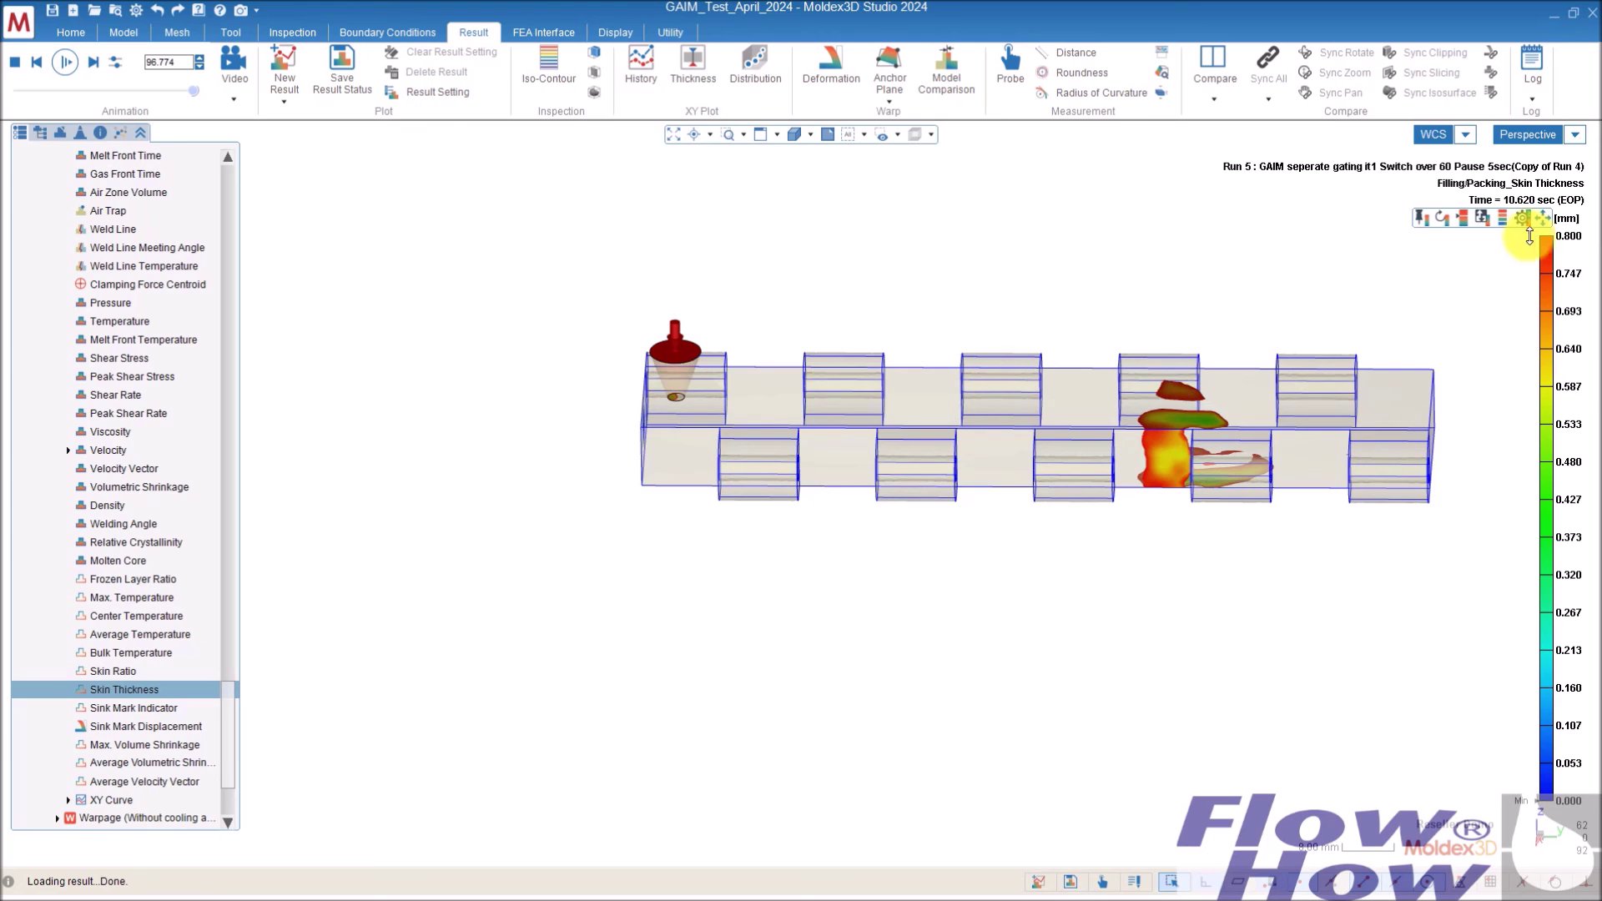
left_click(1248, 531)
middle_click_drag(1253, 340, 1164, 387)
middle_click_drag(893, 347, 935, 538)
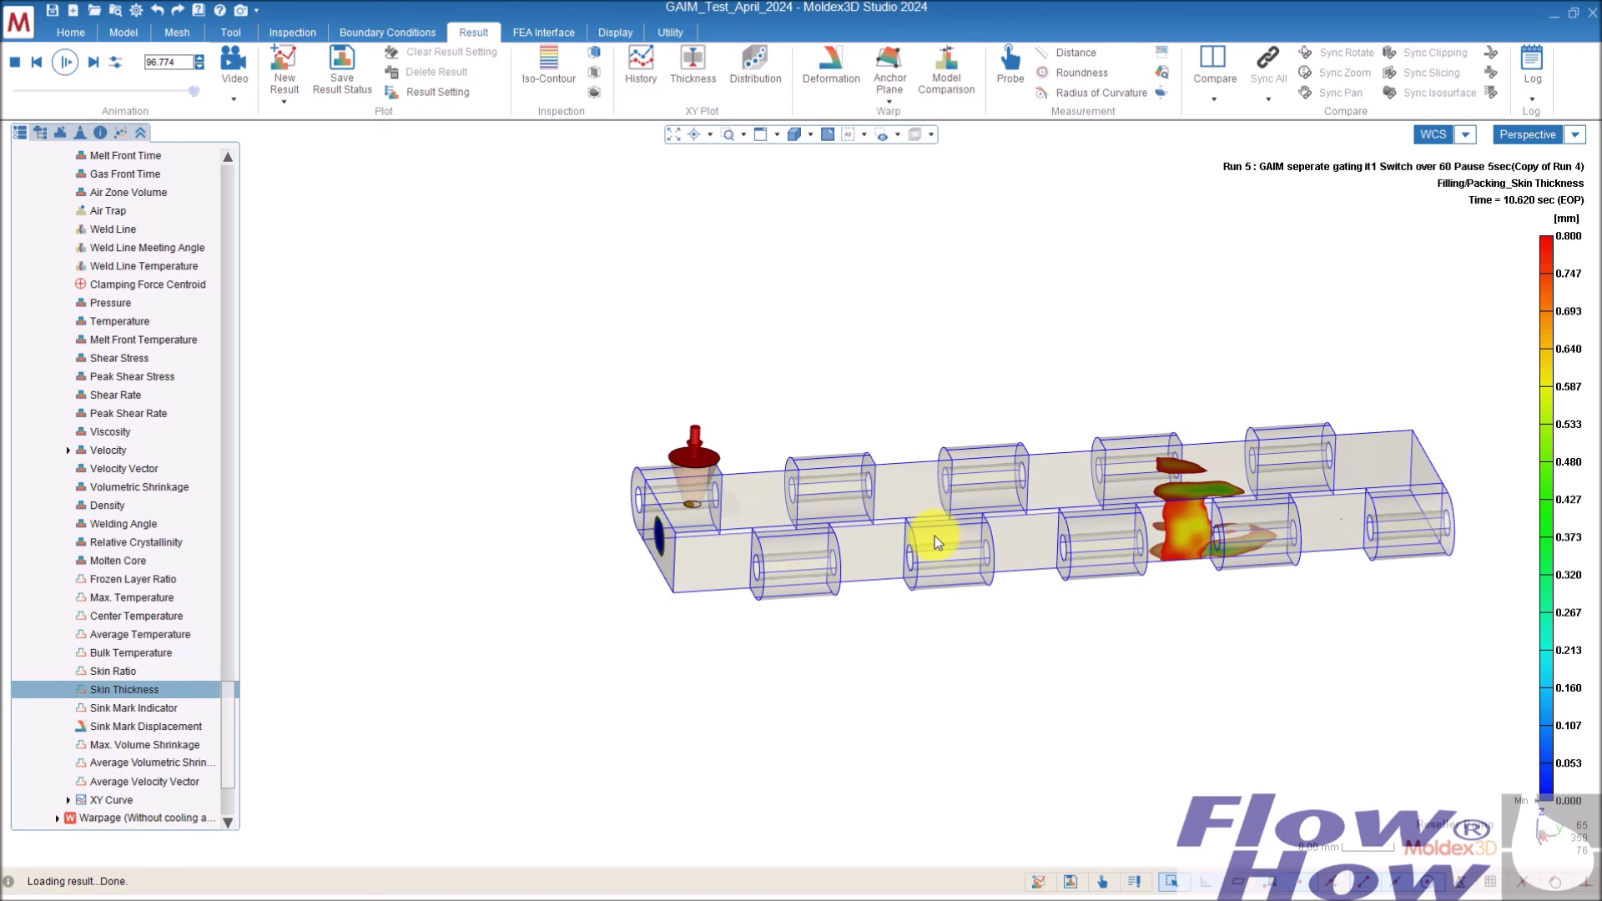